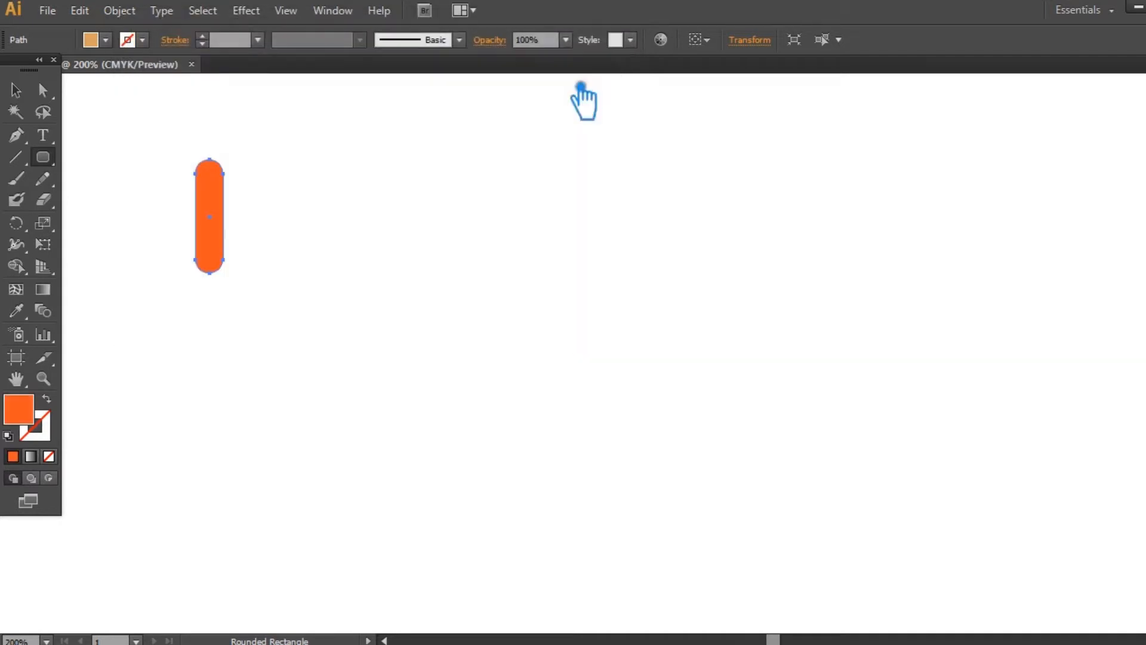
# - Recolor the orange rounded bar with an olive-green fill
pyautogui.click(15, 90)
pyautogui.click(376, 216)
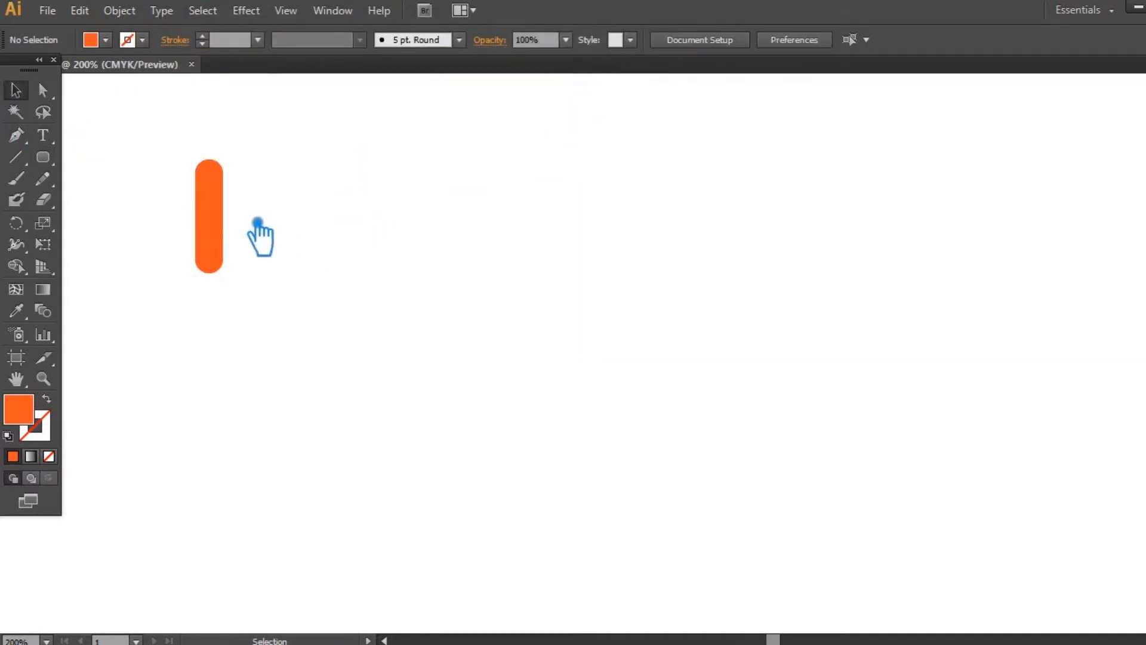
pyautogui.click(231, 212)
pyautogui.doubleClick(30, 421)
pyautogui.moveTo(413, 191); pyautogui.dragTo(416, 267)
pyautogui.click(348, 127)
pyautogui.click(579, 83)
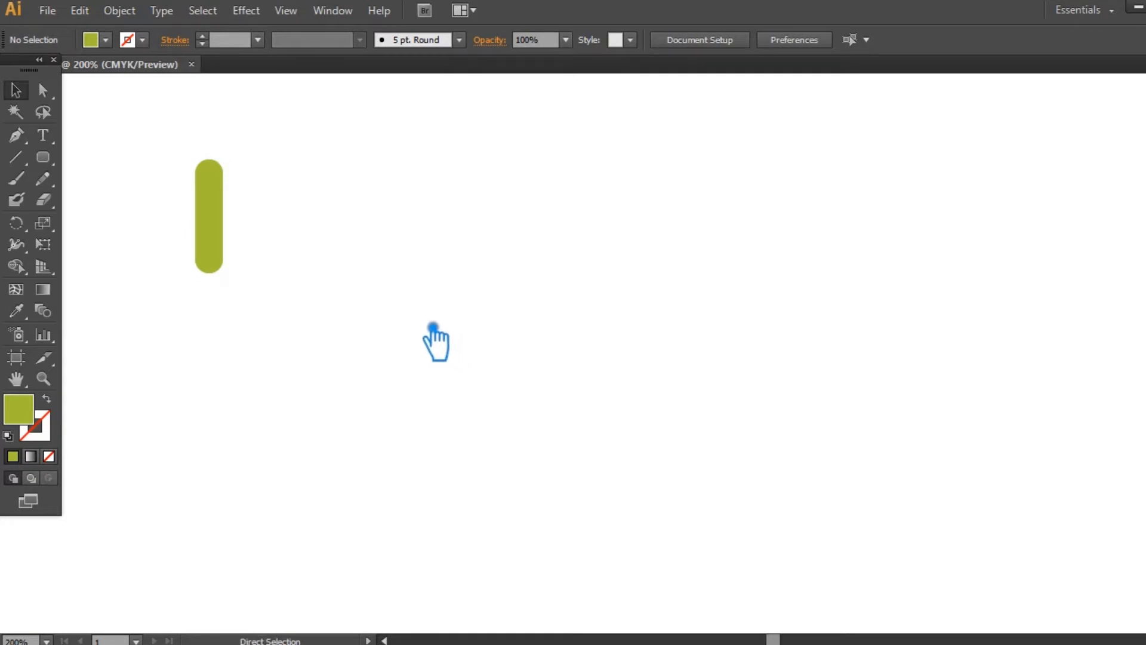
# - Draw a circle with the Ellipse tool that exactly covers the rounded upper end of the green bar
pyautogui.hotkey('ctrl', '+')
pyautogui.moveTo(318, 257); pyautogui.dragTo(711, 388)
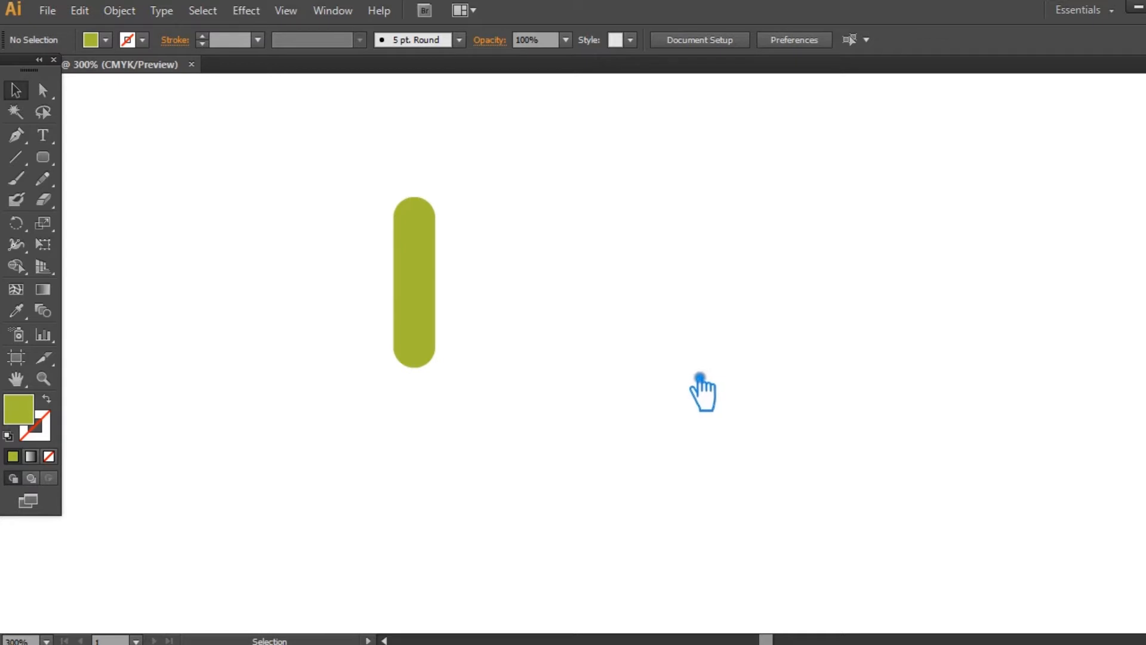
pyautogui.moveTo(43, 157); pyautogui.dragTo(127, 200)
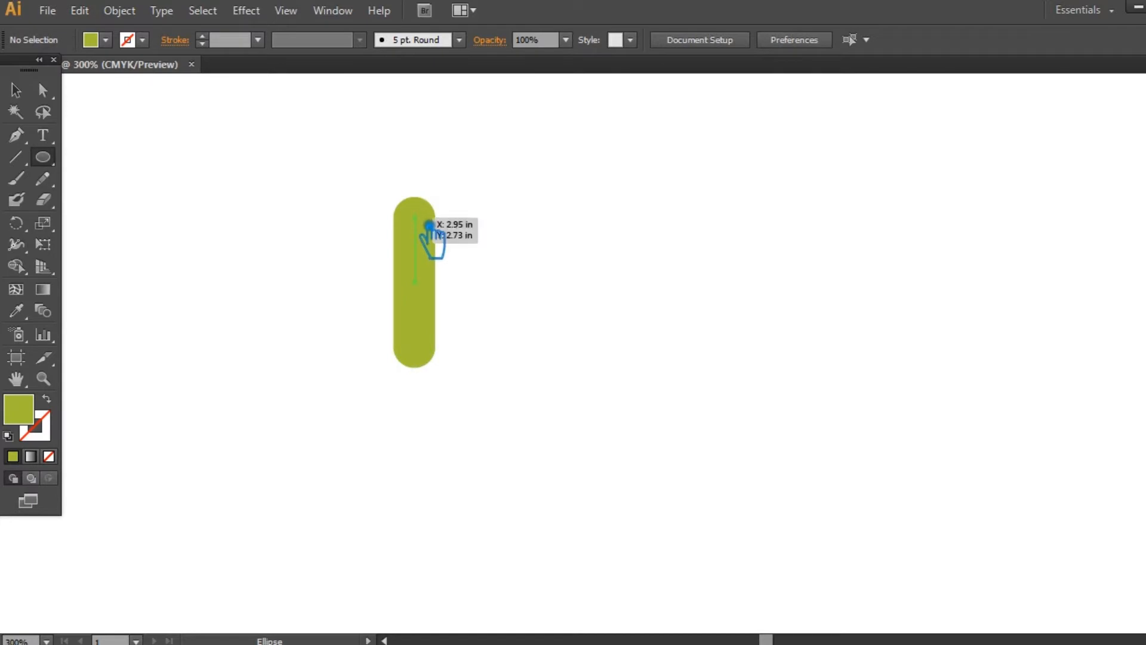
pyautogui.moveTo(438, 235); pyautogui.dragTo(448, 240)
# - Fill the new circle with a darker olive green than the bar, and deselect it
pyautogui.doubleClick(18, 410)
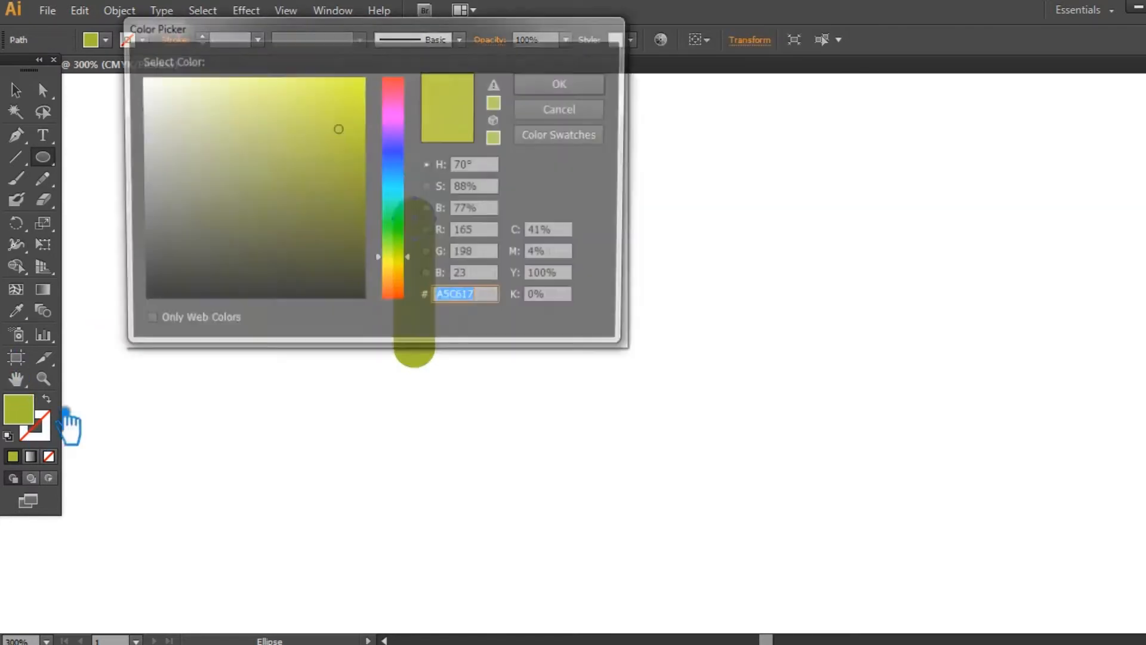
pyautogui.click(330, 163)
pyautogui.click(564, 83)
pyautogui.click(16, 90)
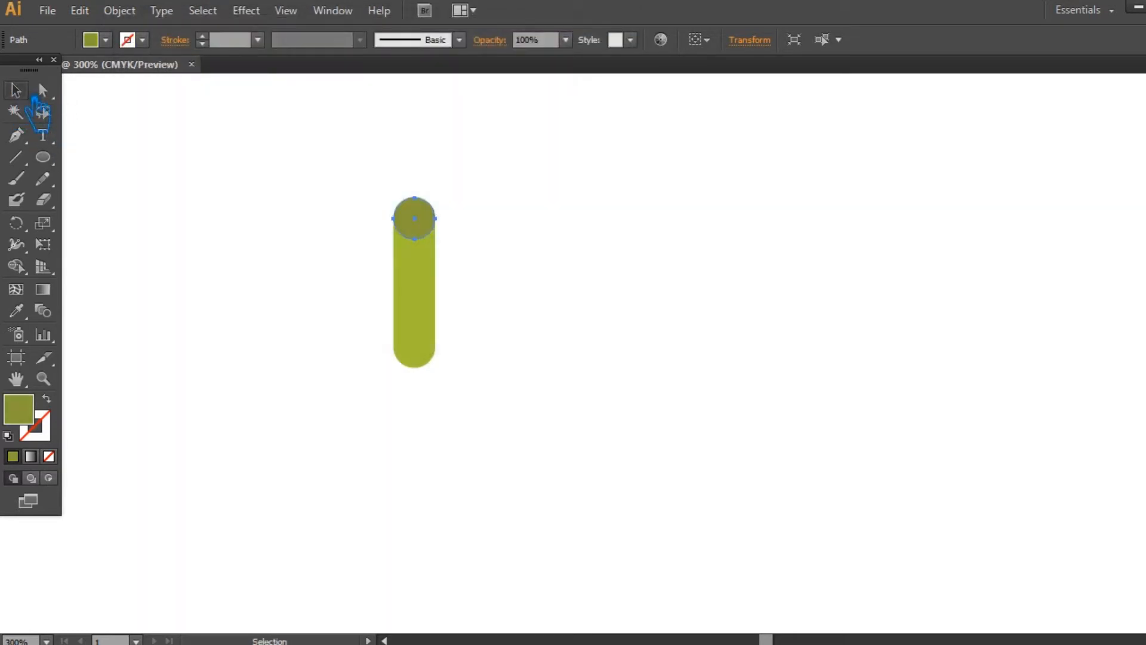
pyautogui.click(639, 217)
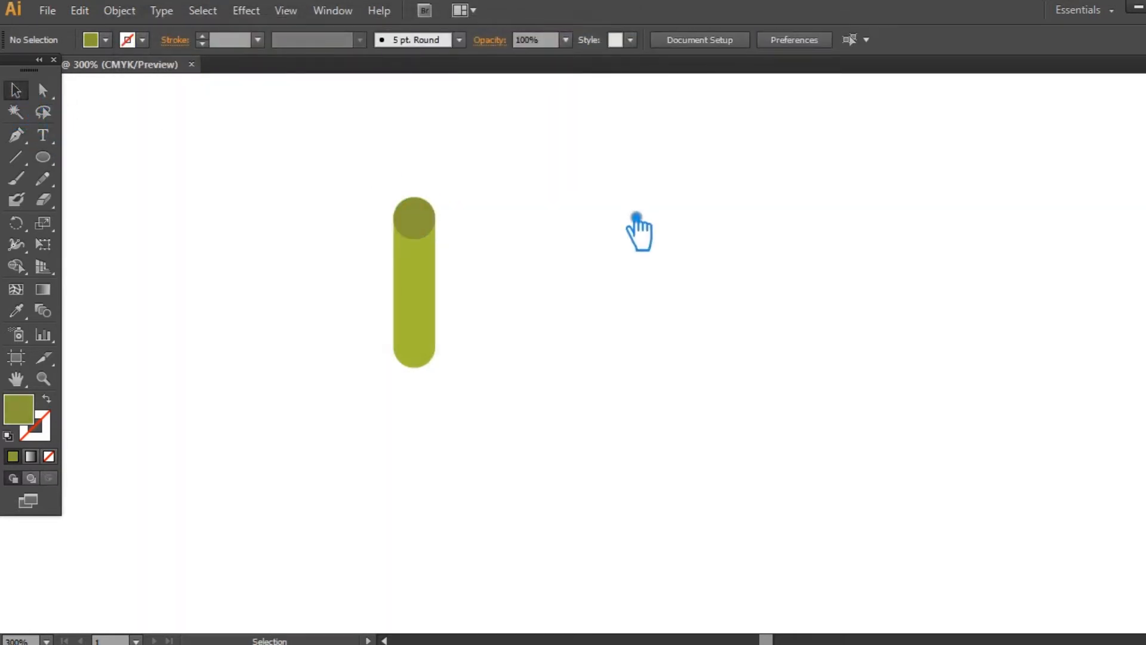
# - Duplicate the dark olive circle straight down onto the rounded lower end of the bar
pyautogui.click(430, 234)
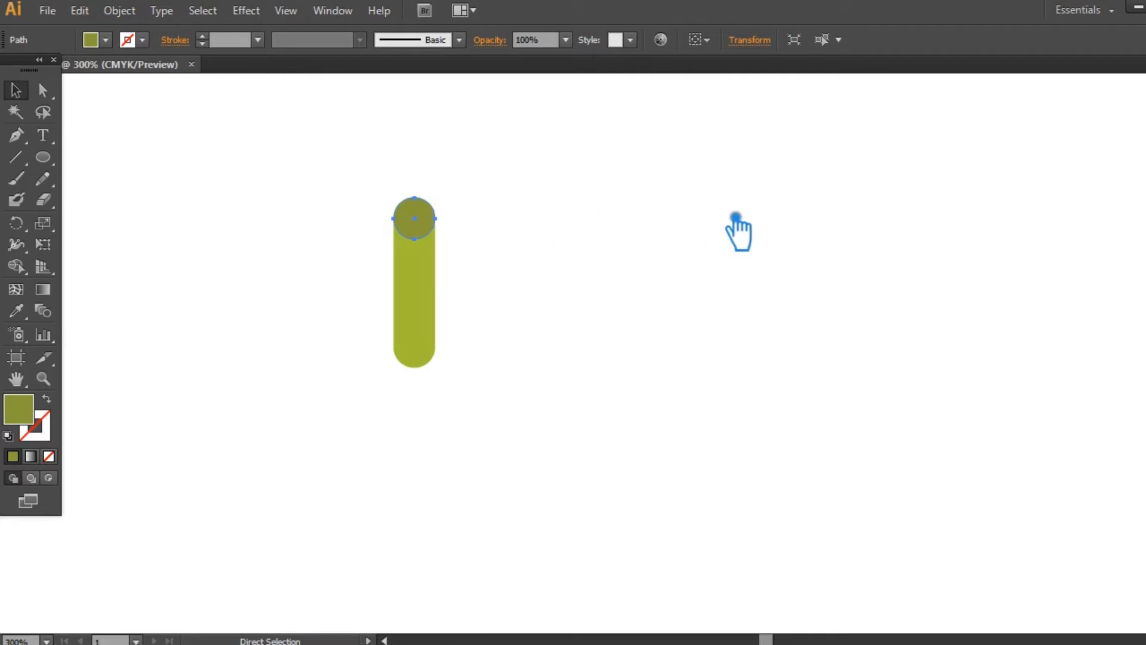
pyautogui.click(497, 239)
pyautogui.moveTo(431, 228); pyautogui.dragTo(439, 357)
pyautogui.click(592, 339)
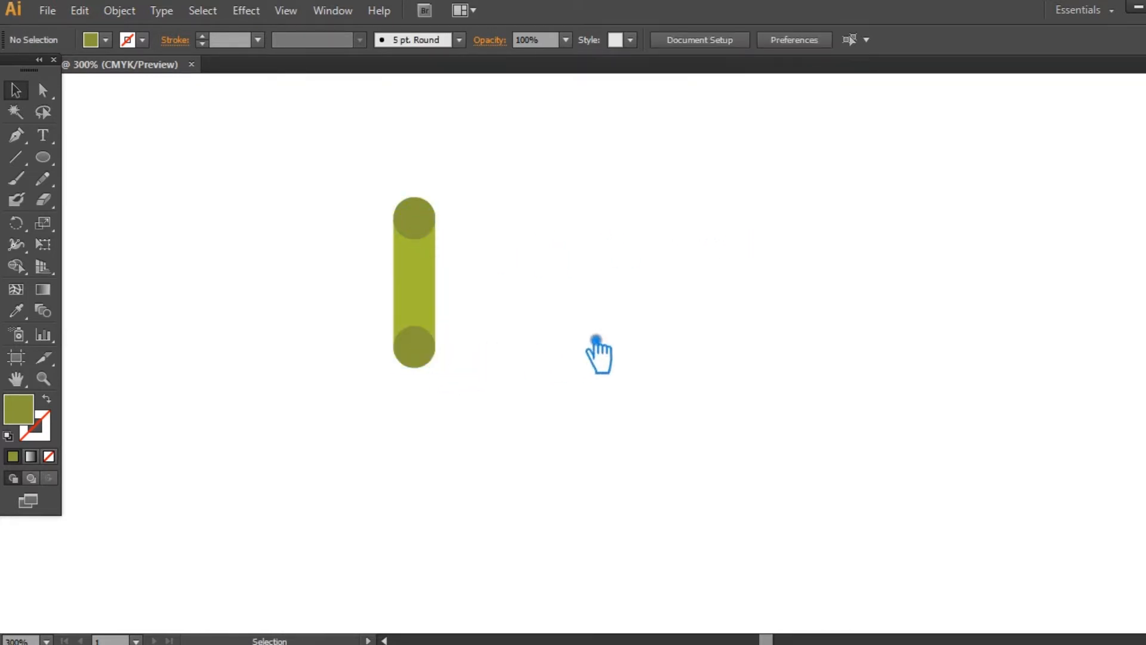
# - Paste a copy of the green bar directly in front of the original, in the same place
pyautogui.click(432, 279)
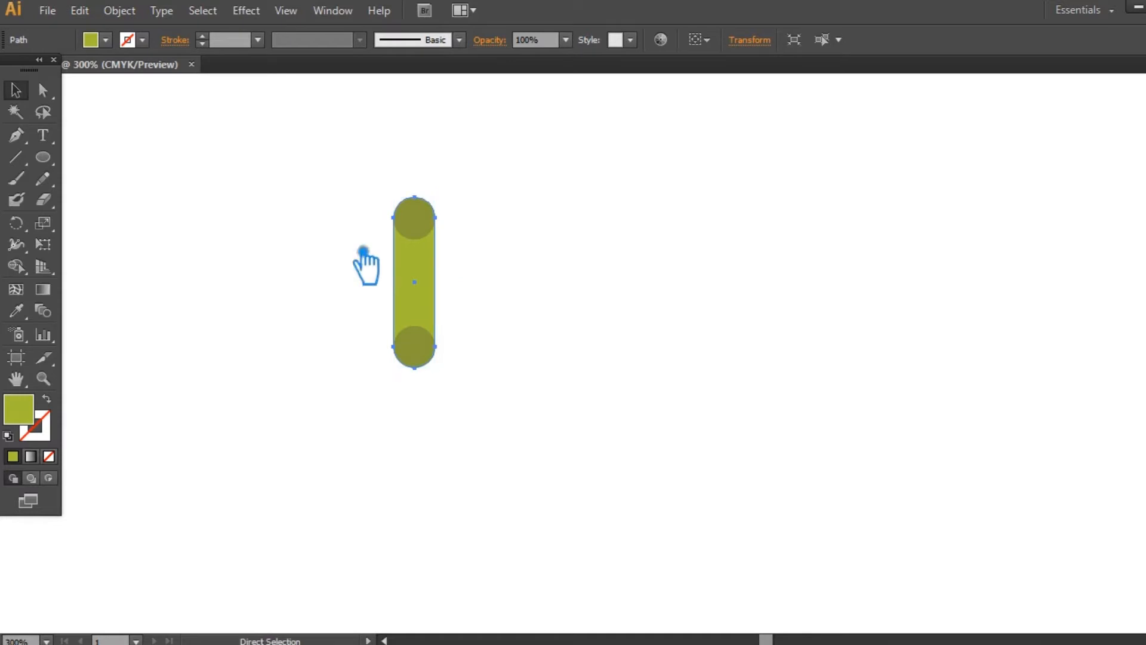
pyautogui.click(79, 11)
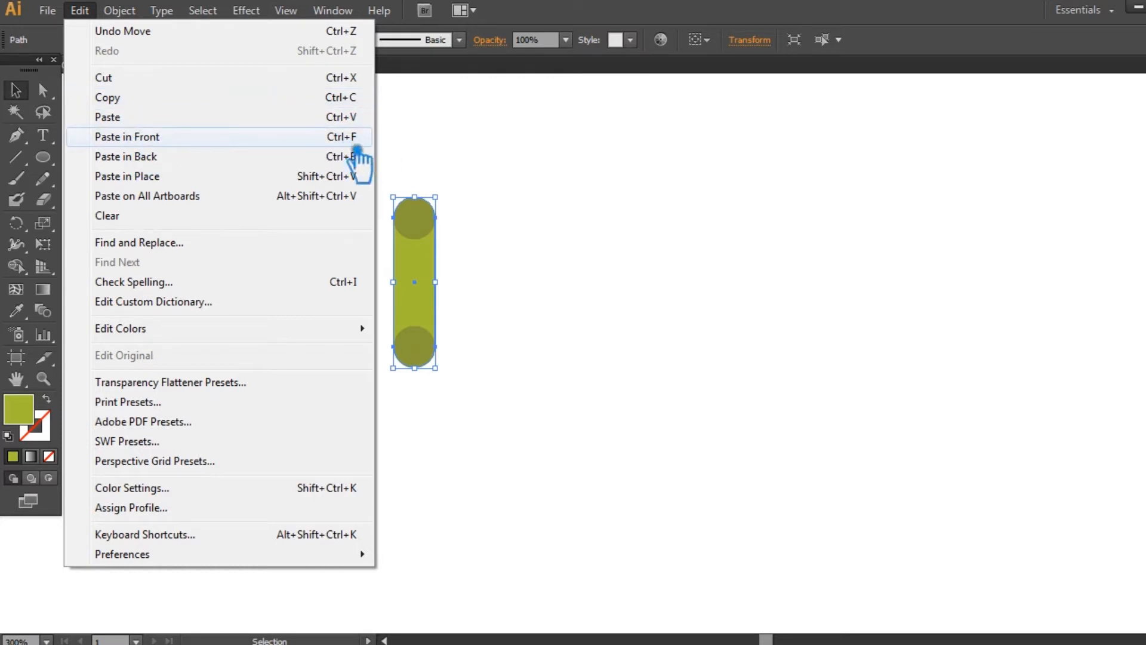
pyautogui.click(824, 5)
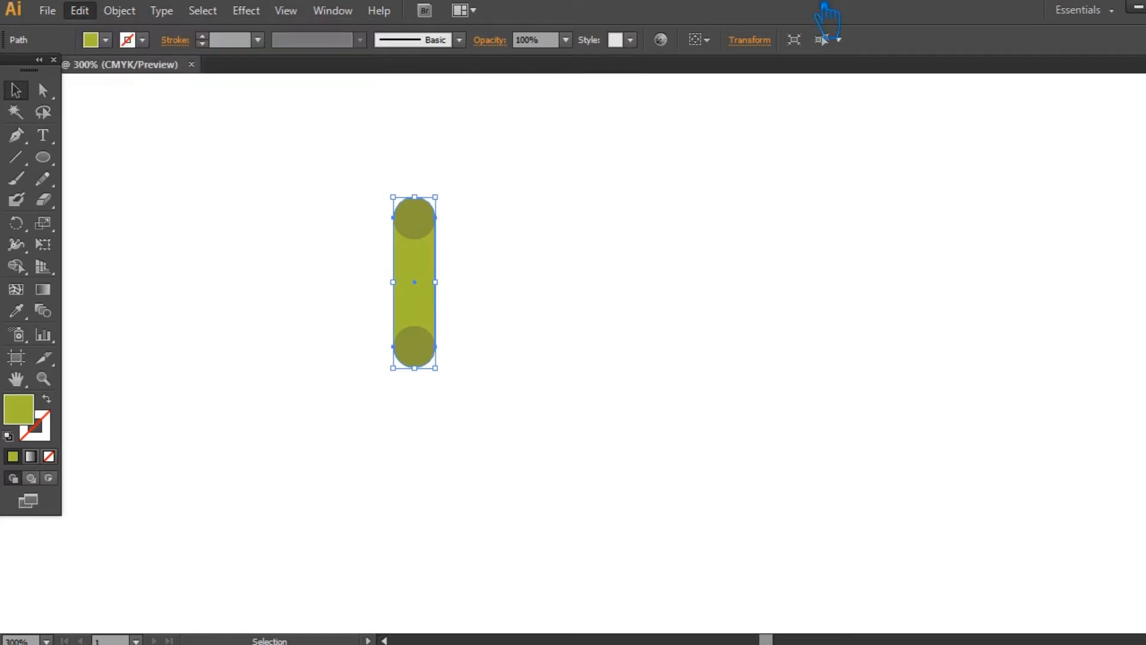
# - Add anchor points at the middle of both long sides of the bar copy and move them inward to form a narrow waist
pyautogui.press('a')
pyautogui.click(428, 296)
pyautogui.press('v')
pyautogui.click(20, 137)
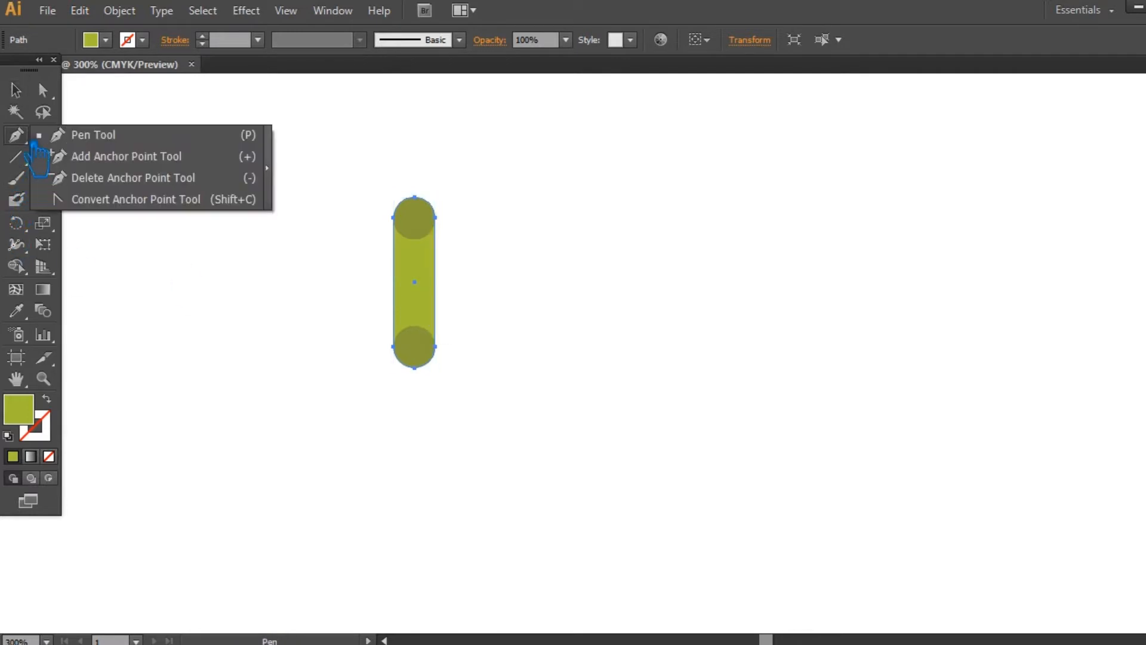
pyautogui.click(410, 290)
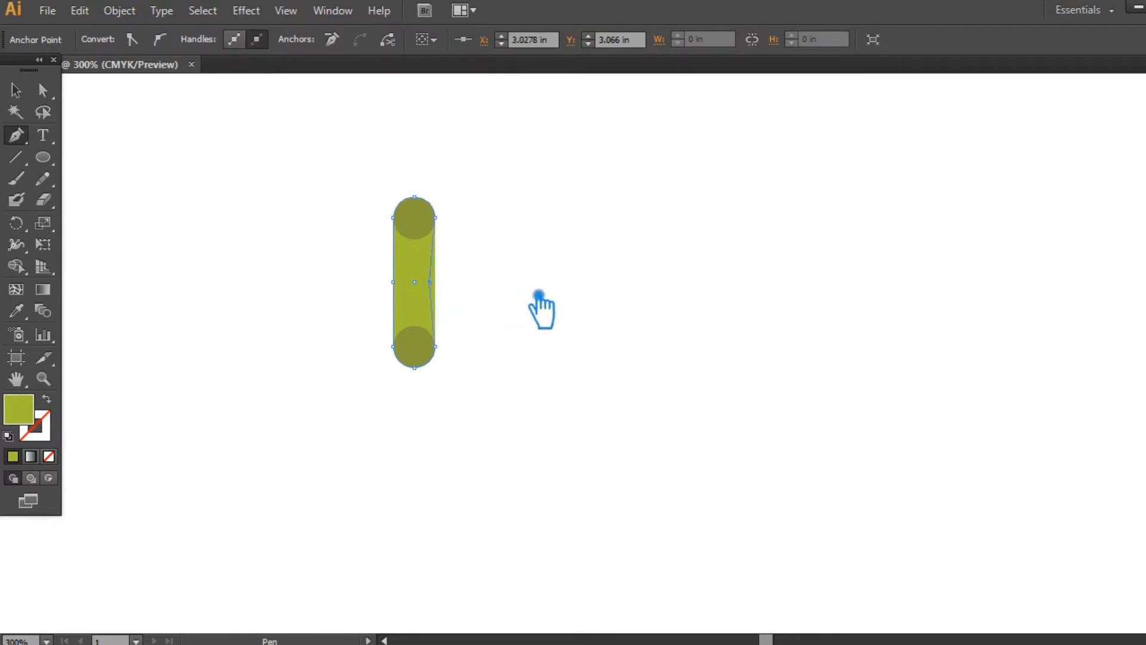
pyautogui.press('a')
pyautogui.click(394, 282)
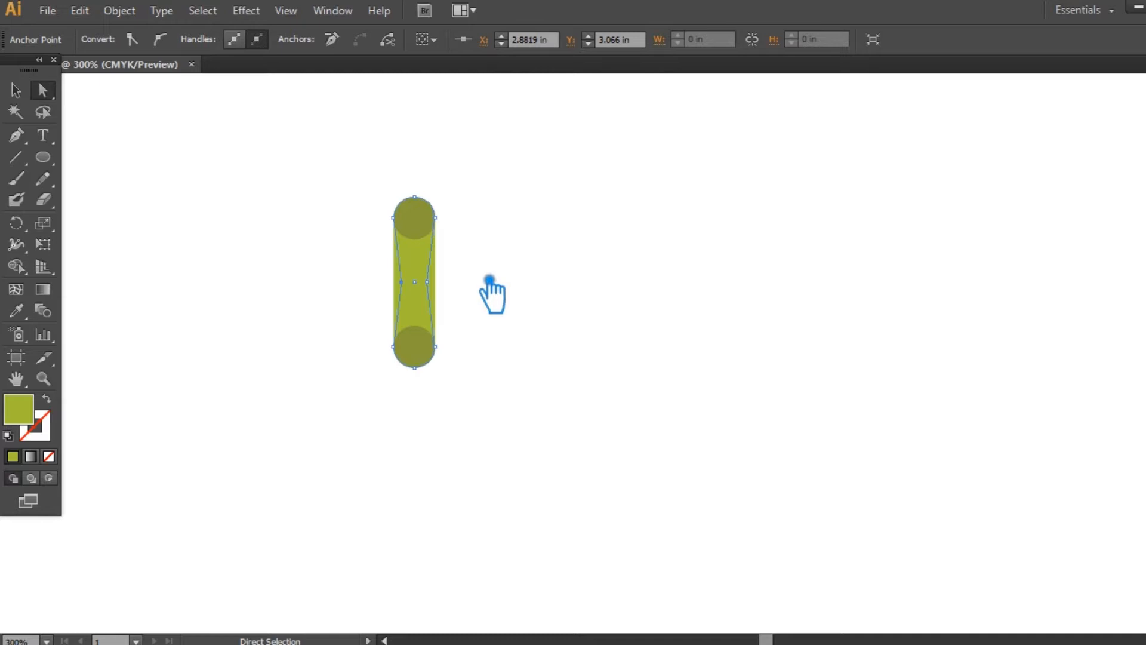
pyautogui.press('Right')
pyautogui.click(427, 281)
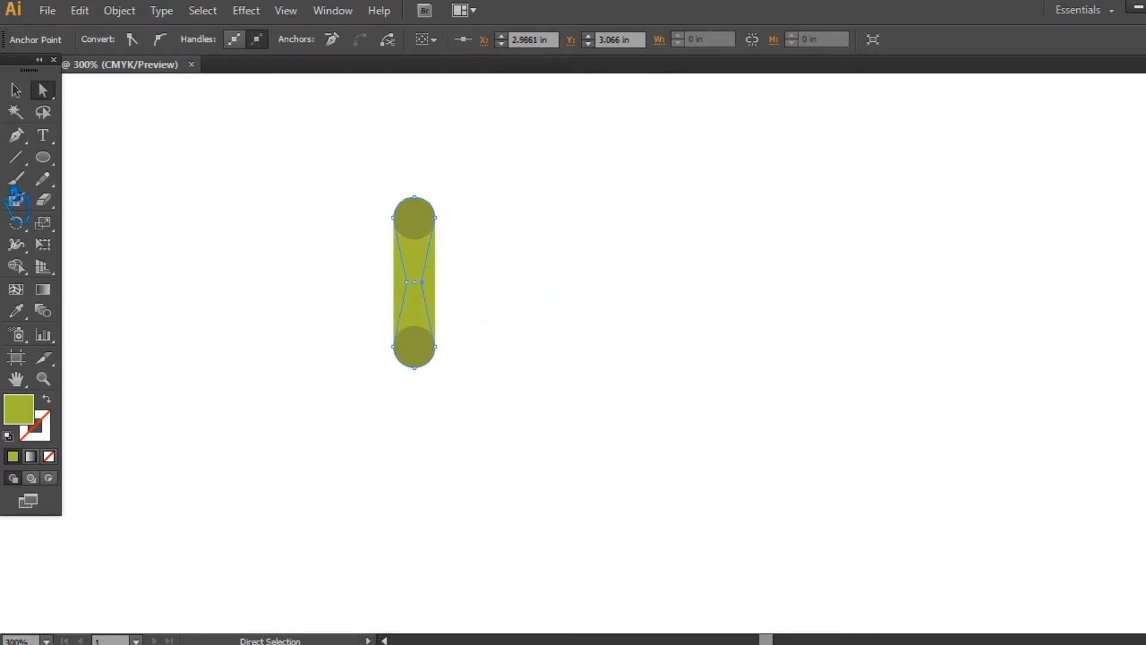
# - Fill the pinched bar copy with the dark olive of the circles using the Eyedropper
pyautogui.click(16, 89)
pyautogui.click(758, 236)
pyautogui.click(425, 286)
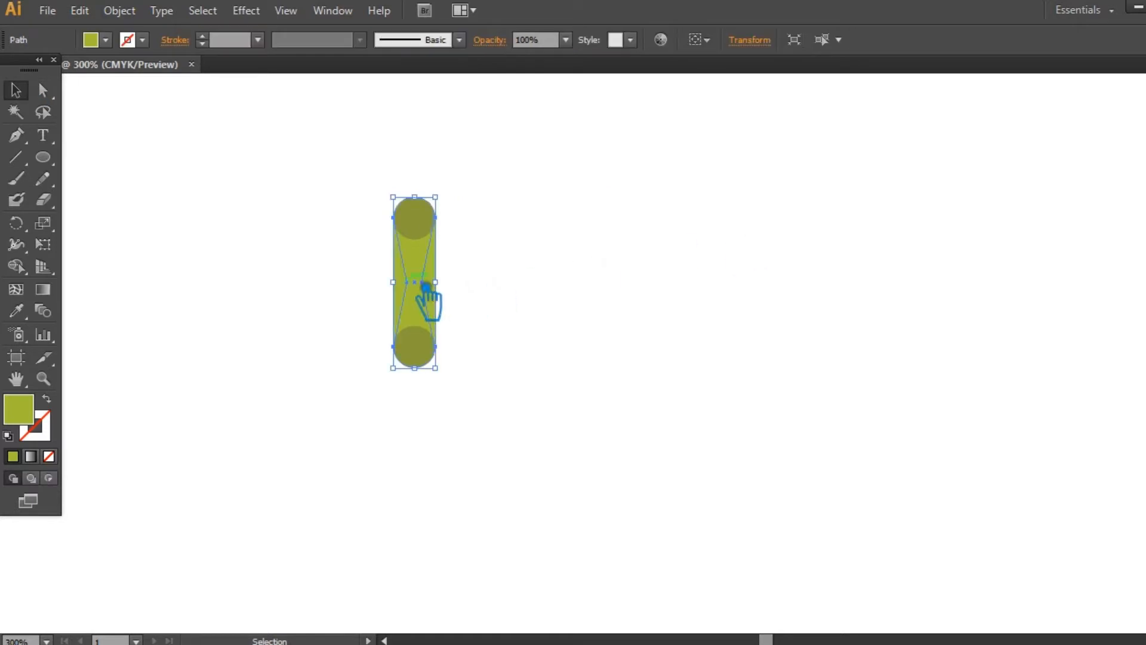
pyautogui.press('i')
pyautogui.click(427, 231)
# - Unite the two dark circles and the pinched shape into one hourglass shape, leaving out the light green bar
pyautogui.click(16, 91)
pyautogui.moveTo(454, 399); pyautogui.dragTo(340, 170)
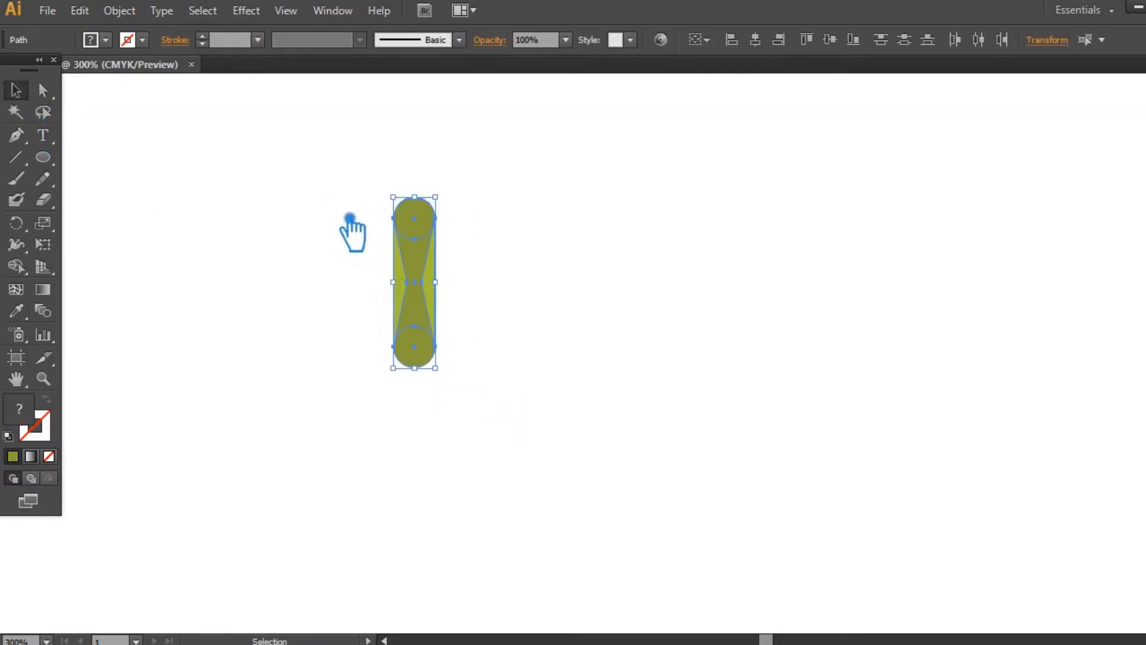
pyautogui.keyDown('shift'); pyautogui.click(434, 289); pyautogui.keyUp('shift')
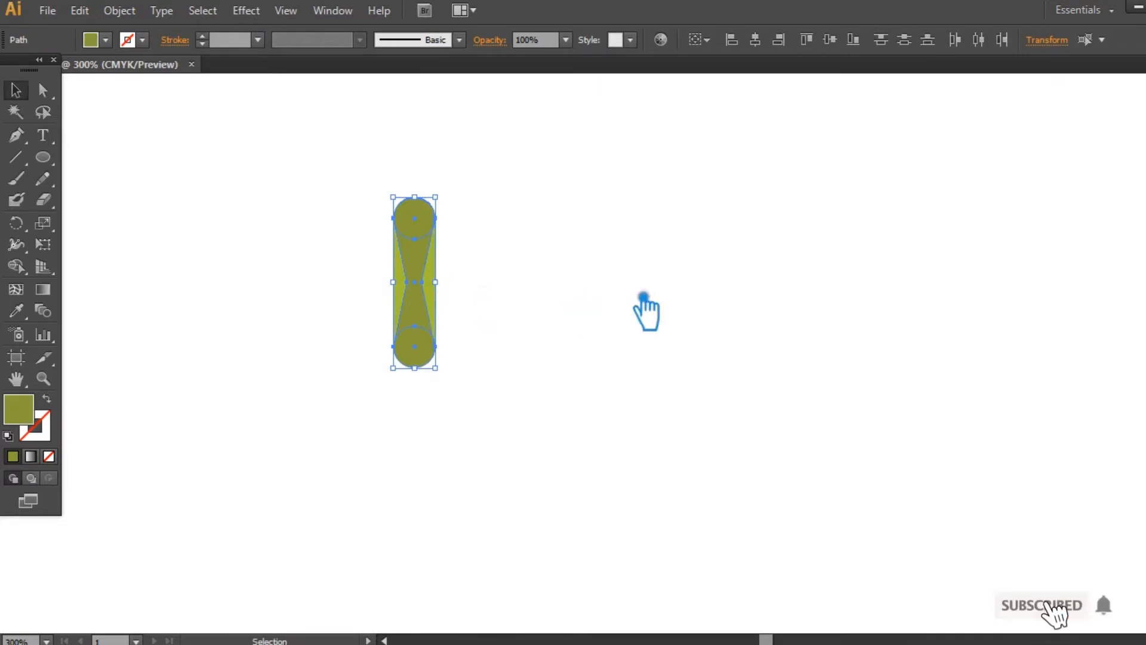
pyautogui.click(1145, 478)
pyautogui.click(995, 476)
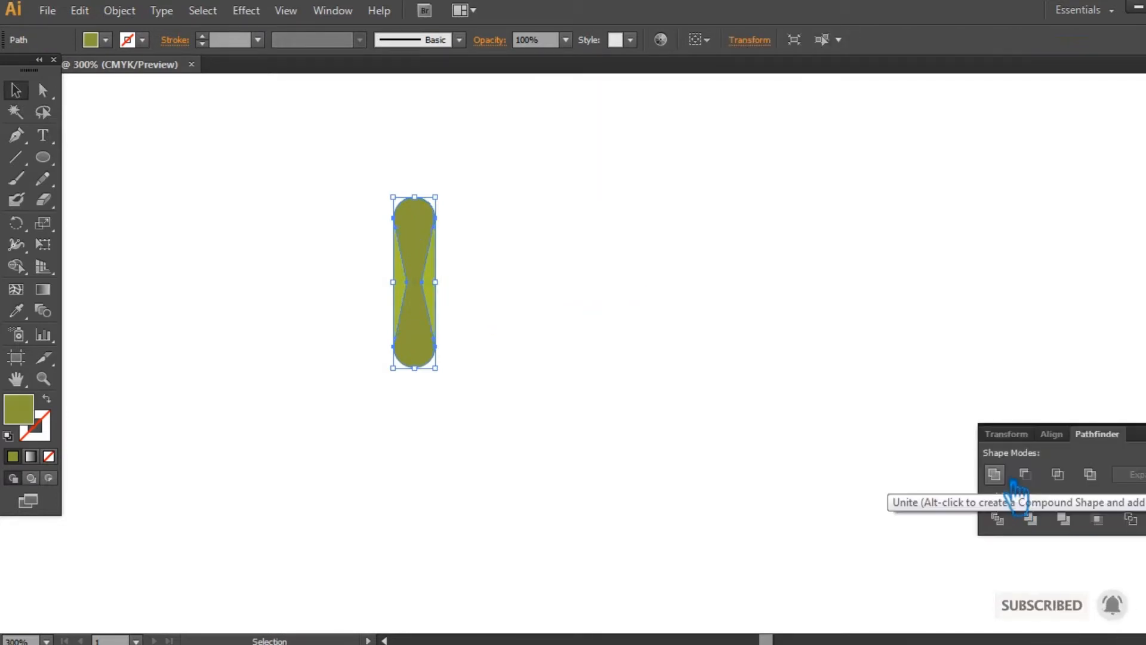
pyautogui.click(844, 382)
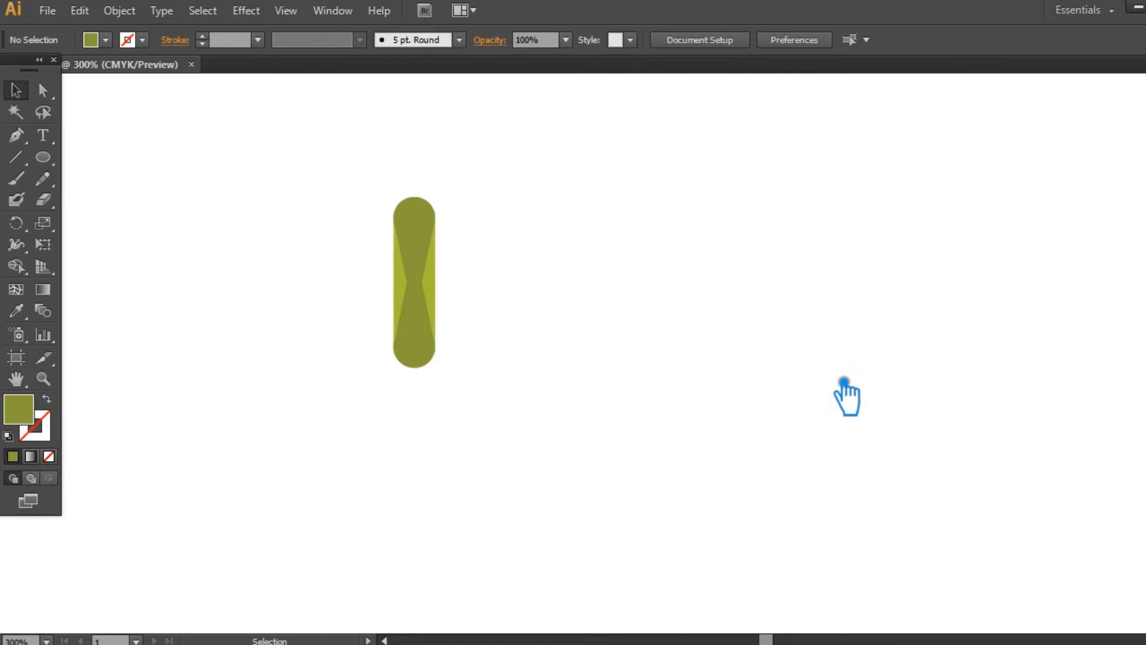
pyautogui.moveTo(564, 428); pyautogui.dragTo(310, 178)
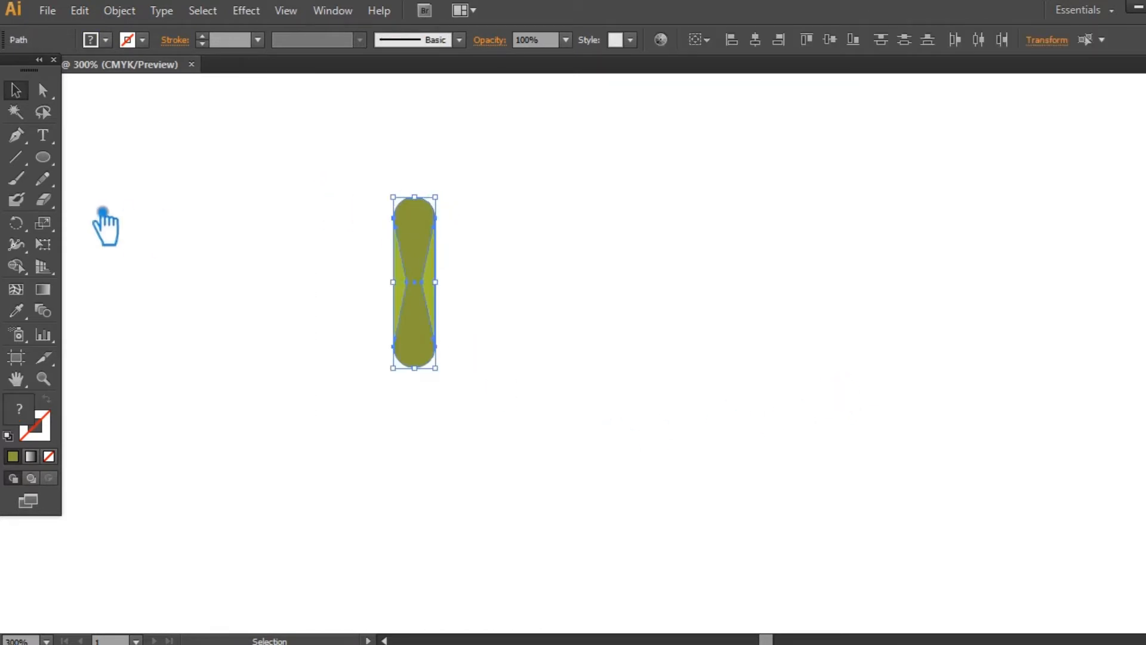
pyautogui.click(17, 223)
pyautogui.moveTo(435, 209); pyautogui.dragTo(399, 197)
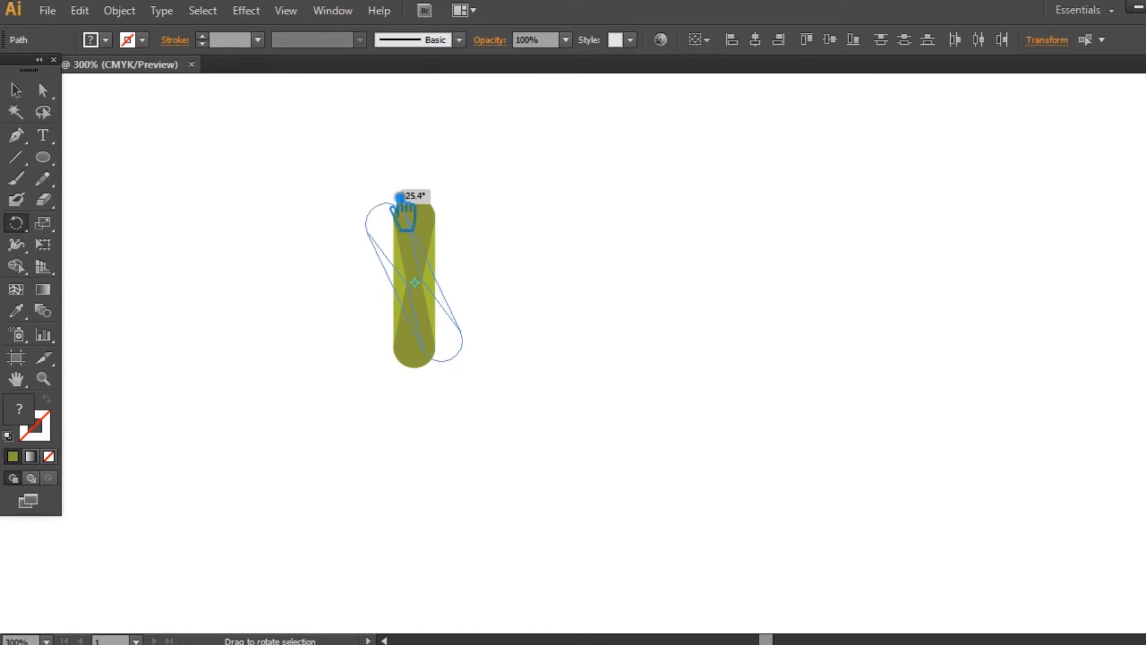
pyautogui.moveTo(399, 197); pyautogui.dragTo(400, 197)
pyautogui.hotkey('ctrl', 'z')
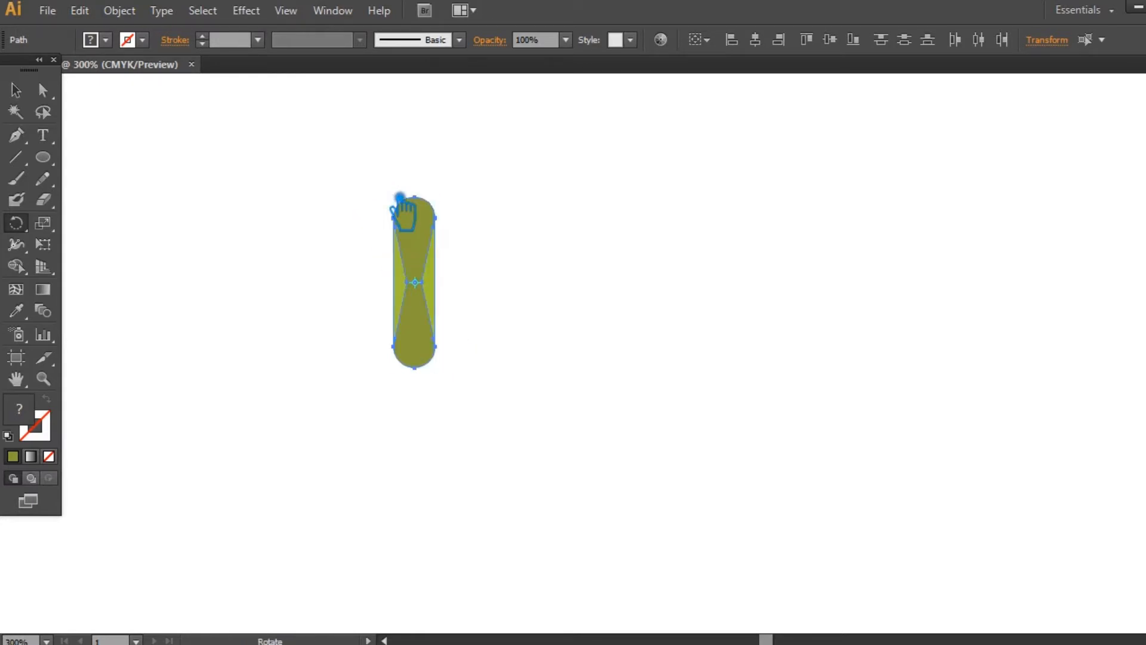
pyautogui.moveTo(436, 199); pyautogui.dragTo(476, 195)
pyautogui.hotkey('ctrl', 'z')
pyautogui.press('v')
pyautogui.click(206, 163)
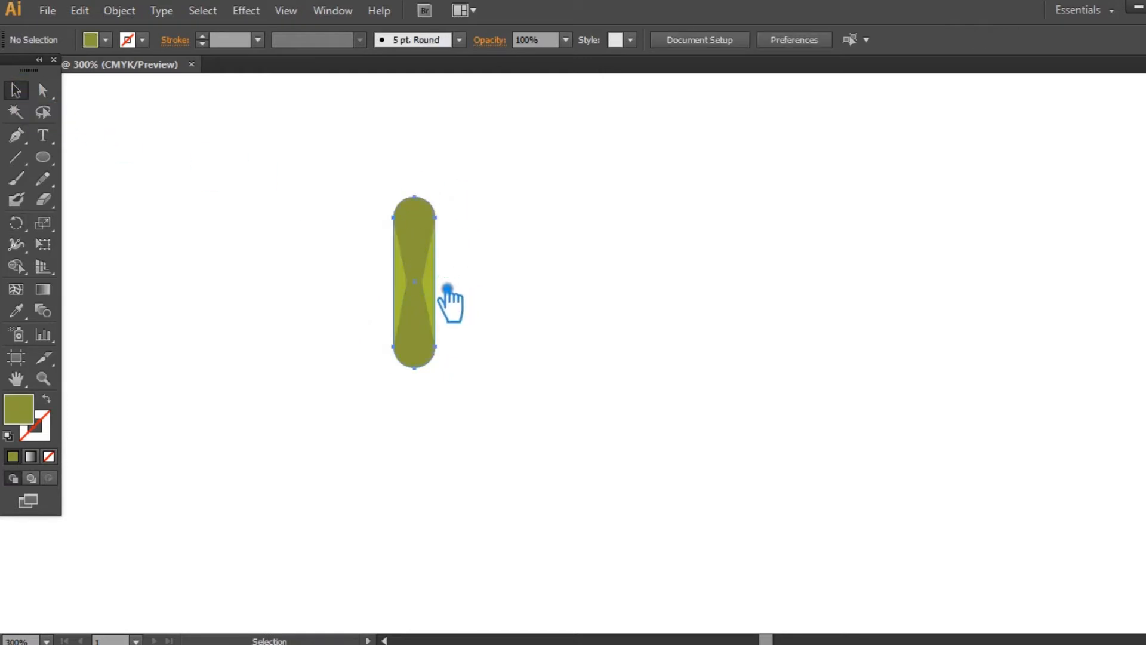
# - Rotate only the light green bar clockwise about its centre, leaving the hourglass shape upright
pyautogui.click(447, 289)
pyautogui.click(26, 224)
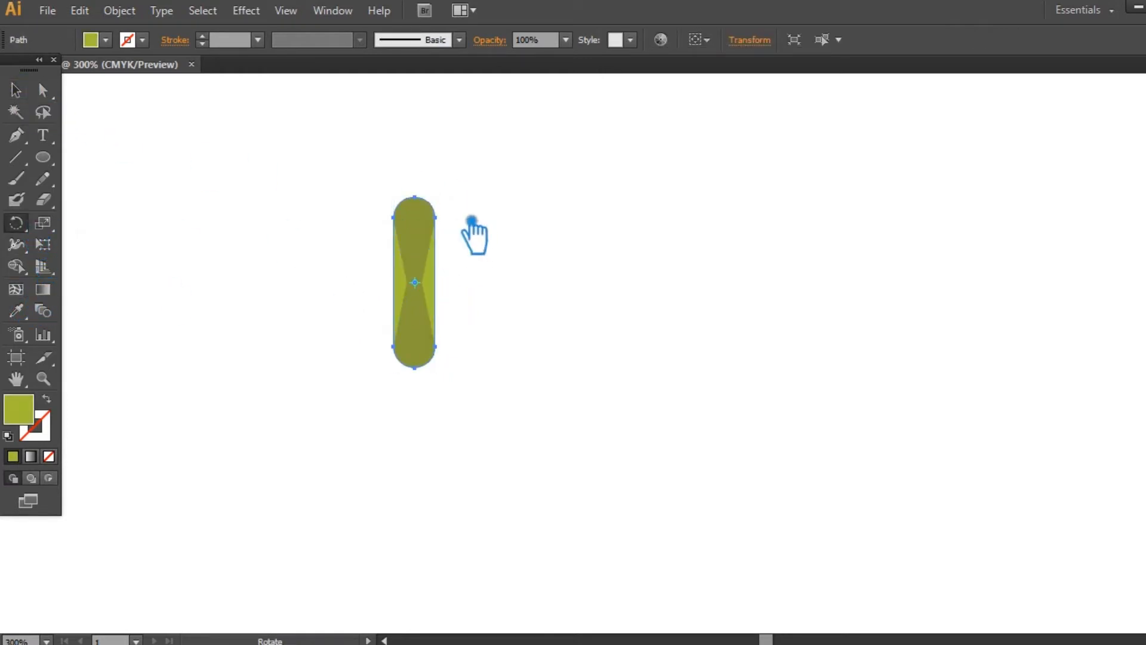
pyautogui.moveTo(456, 206); pyautogui.dragTo(515, 212)
pyautogui.click(25, 92)
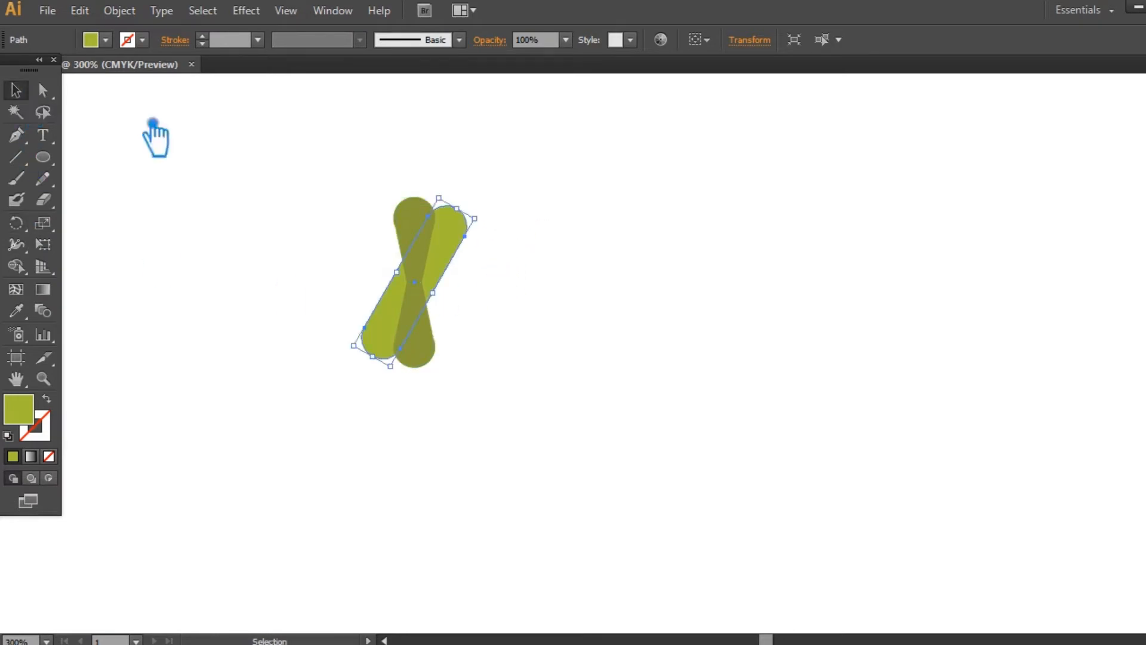
# - Reflect a copy of the tilted green bar across the vertical axis and shift it right to form an inverted V
pyautogui.rightClick(442, 248)
pyautogui.moveTo(538, 486)
pyautogui.click(710, 554)
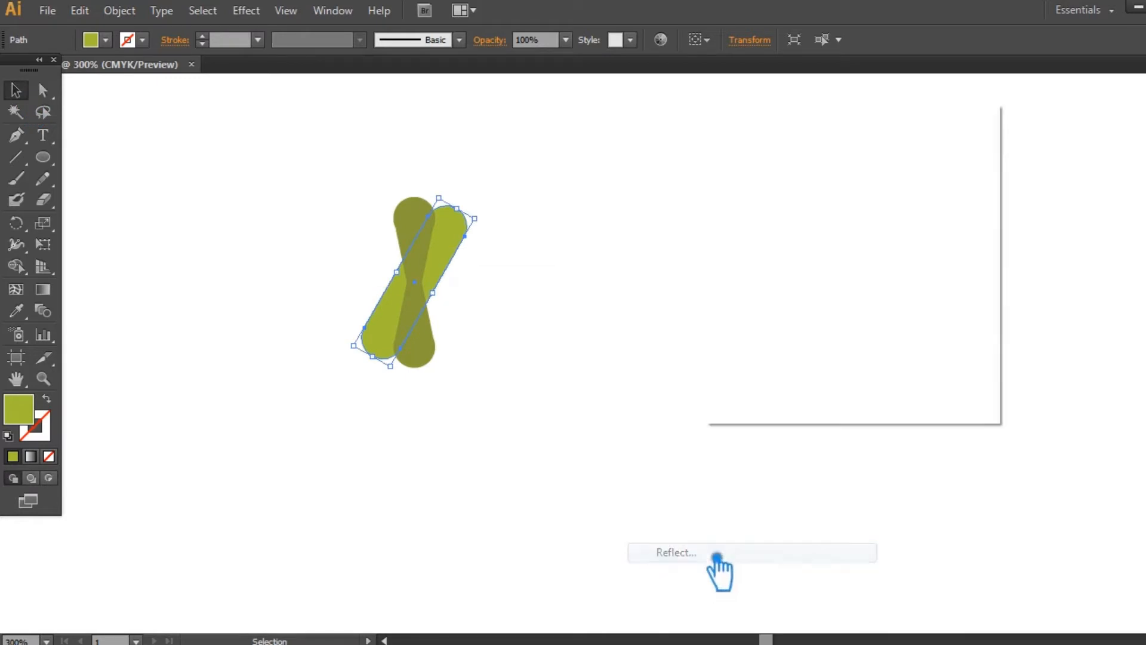
pyautogui.click(779, 385)
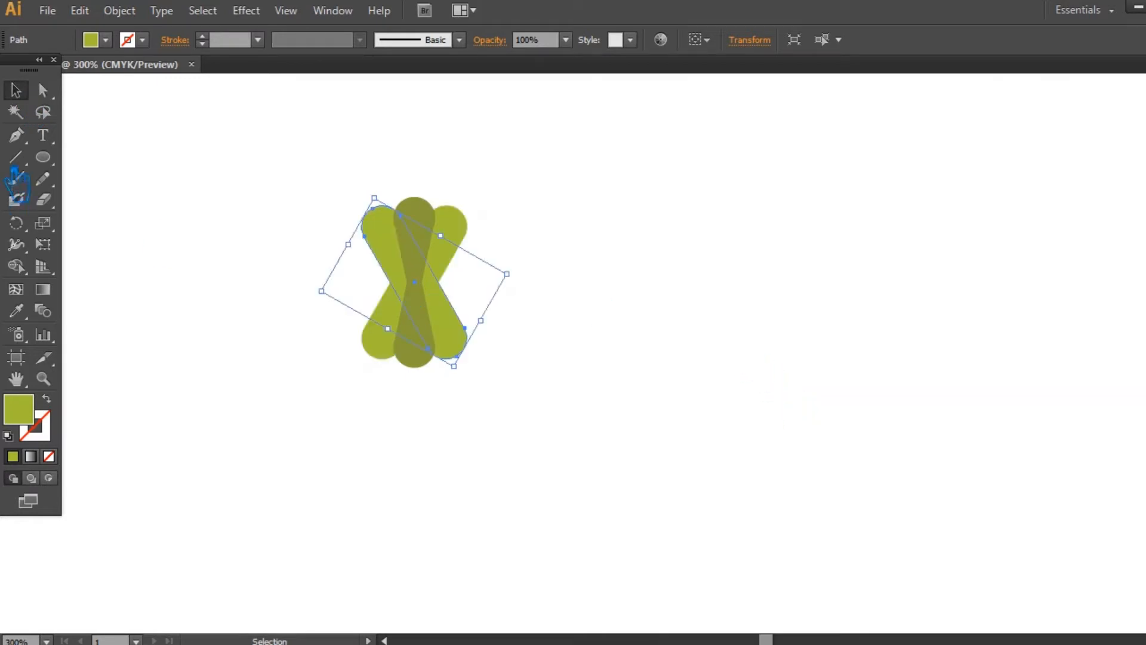
pyautogui.click(323, 200)
pyautogui.moveTo(464, 330); pyautogui.dragTo(527, 330)
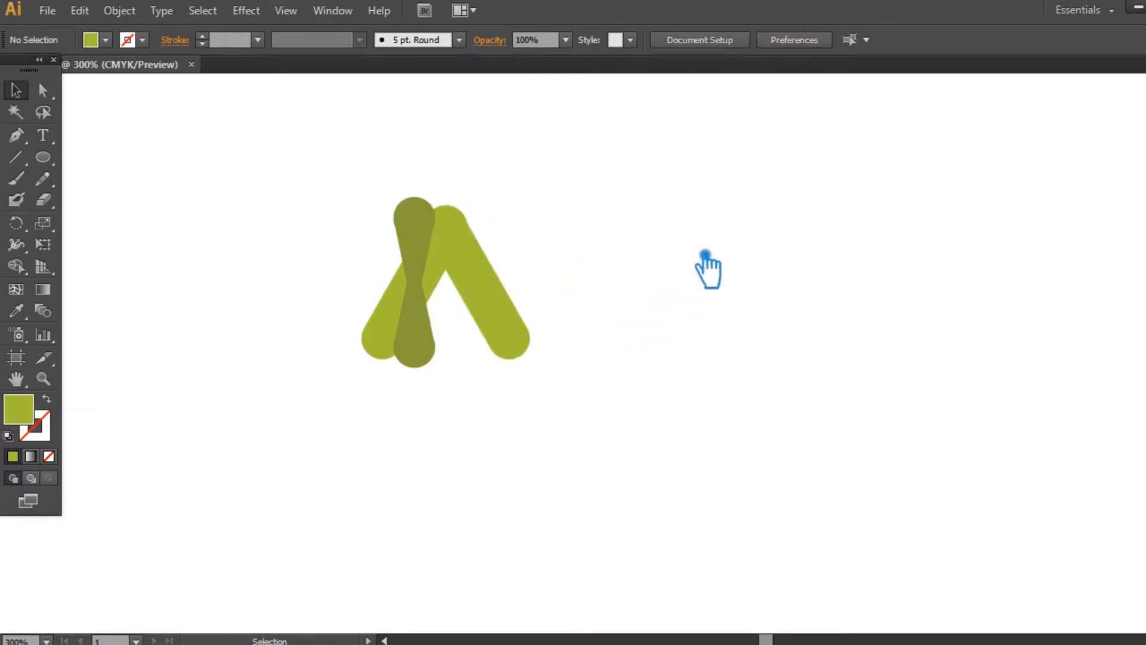
# - Move the dark hourglass shape clear to the left of the green bars and delete the mirrored bar
pyautogui.click(426, 224)
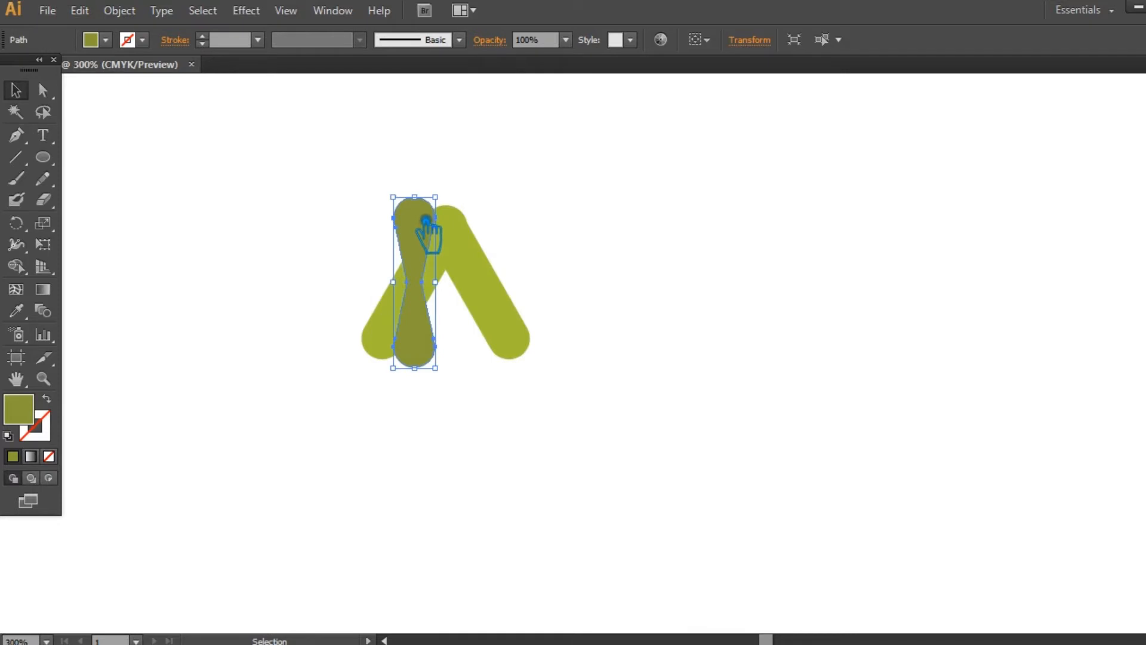
pyautogui.click(507, 325)
pyautogui.click(486, 409)
pyautogui.moveTo(427, 225); pyautogui.dragTo(293, 225)
pyautogui.click(468, 281)
pyautogui.press('Delete')
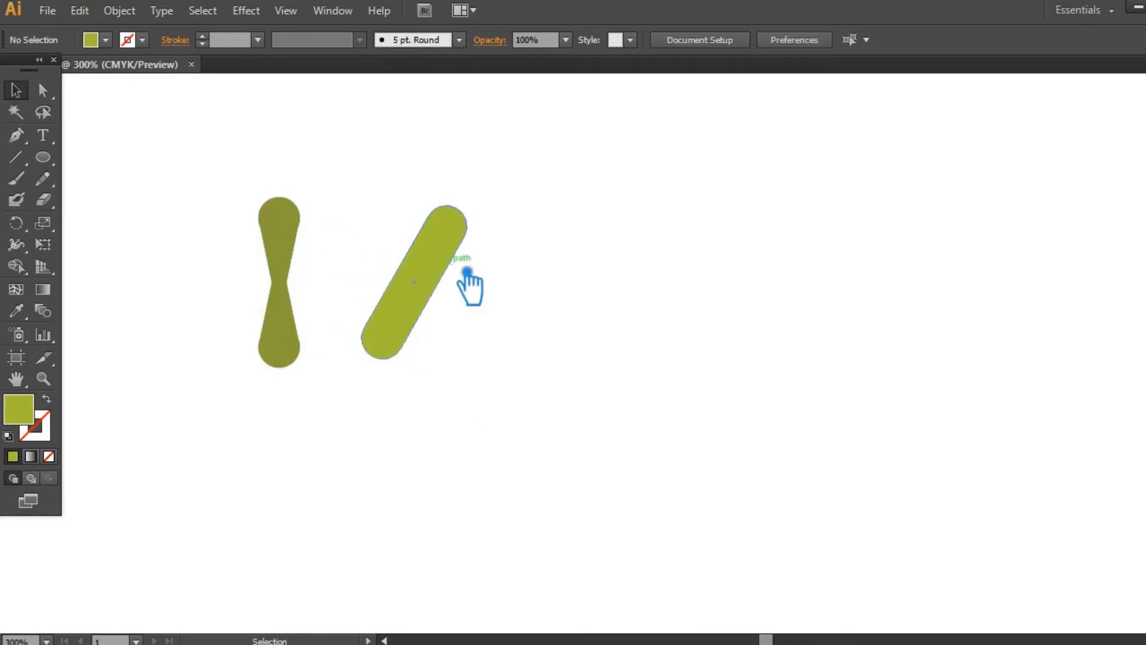
# - Rotate the remaining green bar slightly counterclockwise about its centre to a steeper tilt
pyautogui.click(470, 270)
pyautogui.click(16, 223)
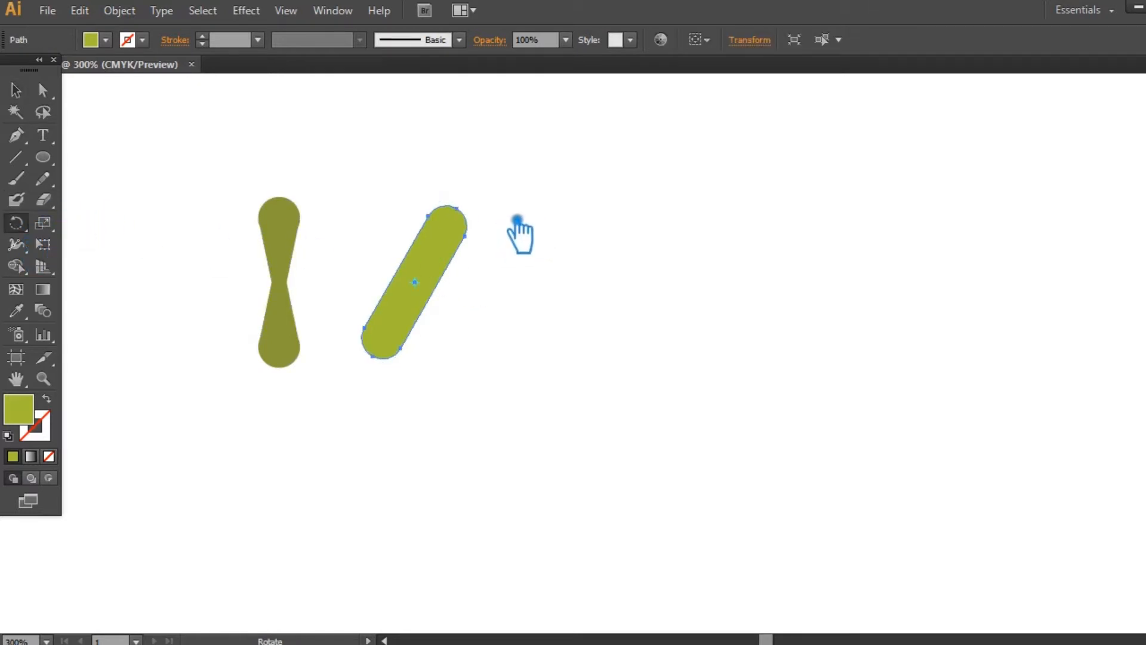
pyautogui.moveTo(470, 213); pyautogui.dragTo(457, 213)
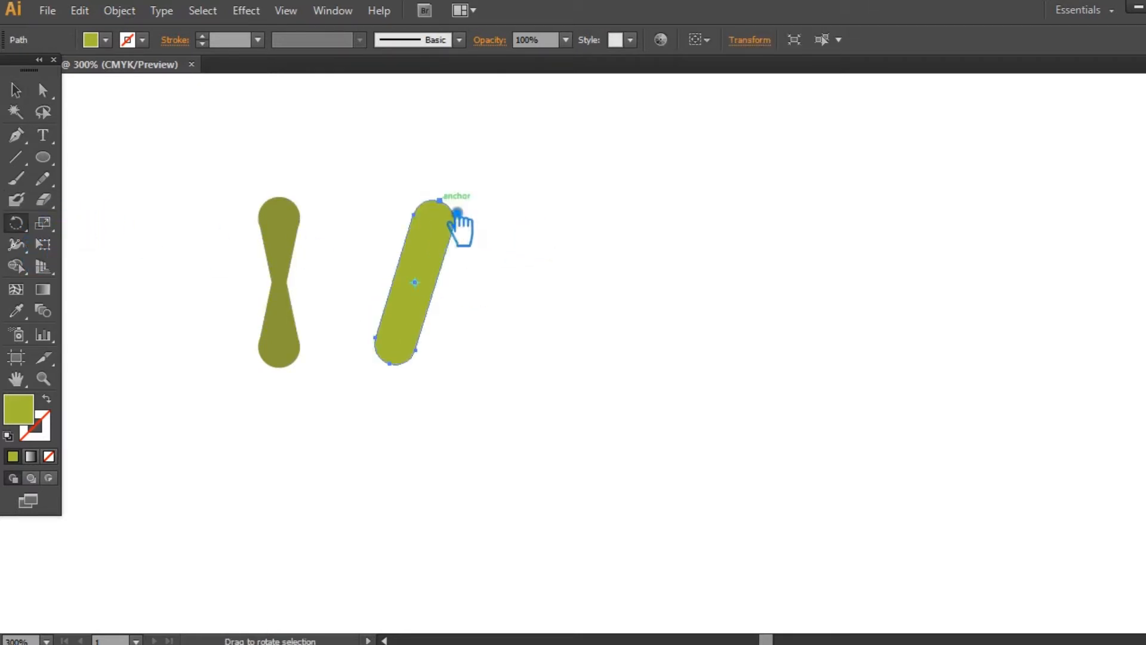
pyautogui.click(15, 90)
pyautogui.click(655, 269)
# - Reflect a copy of the tilted green bar across the vertical axis and shift it right to form a narrower inverted V
pyautogui.rightClick(433, 249)
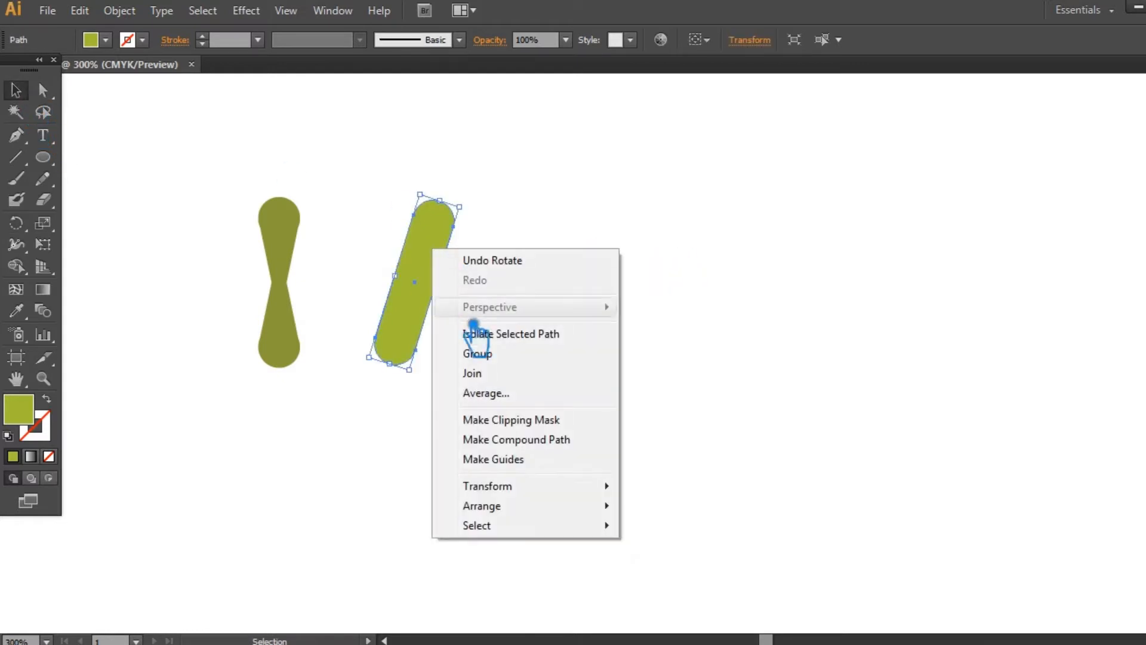
pyautogui.moveTo(537, 486)
pyautogui.click(695, 552)
pyautogui.click(776, 383)
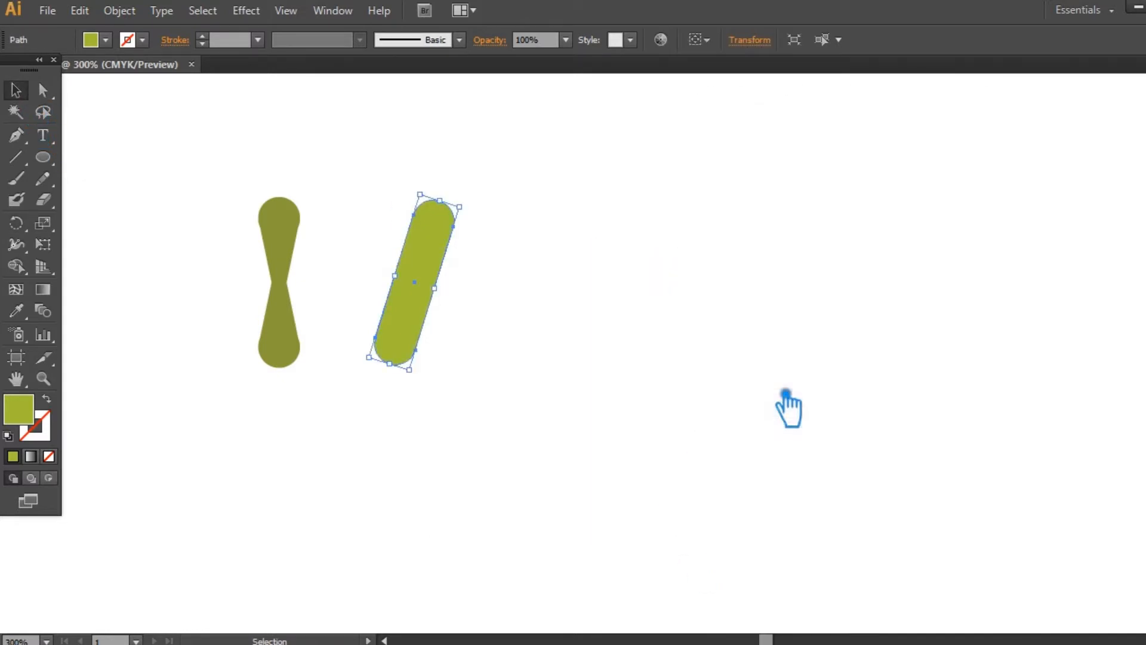
pyautogui.click(711, 384)
pyautogui.moveTo(438, 340); pyautogui.dragTo(499, 349)
pyautogui.click(670, 338)
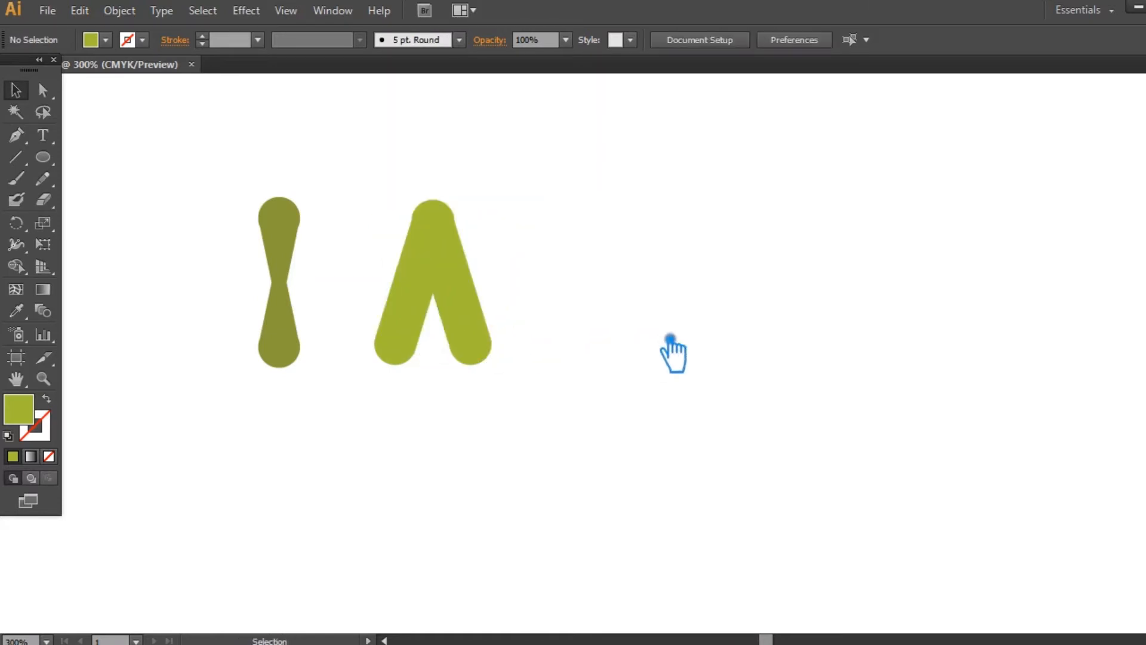
# - Recolour the right bar of the inverted V with the dark olive sampled from the hourglass shape
pyautogui.click(430, 217)
pyautogui.click(500, 308)
pyautogui.hotkey('ctrl', '+')
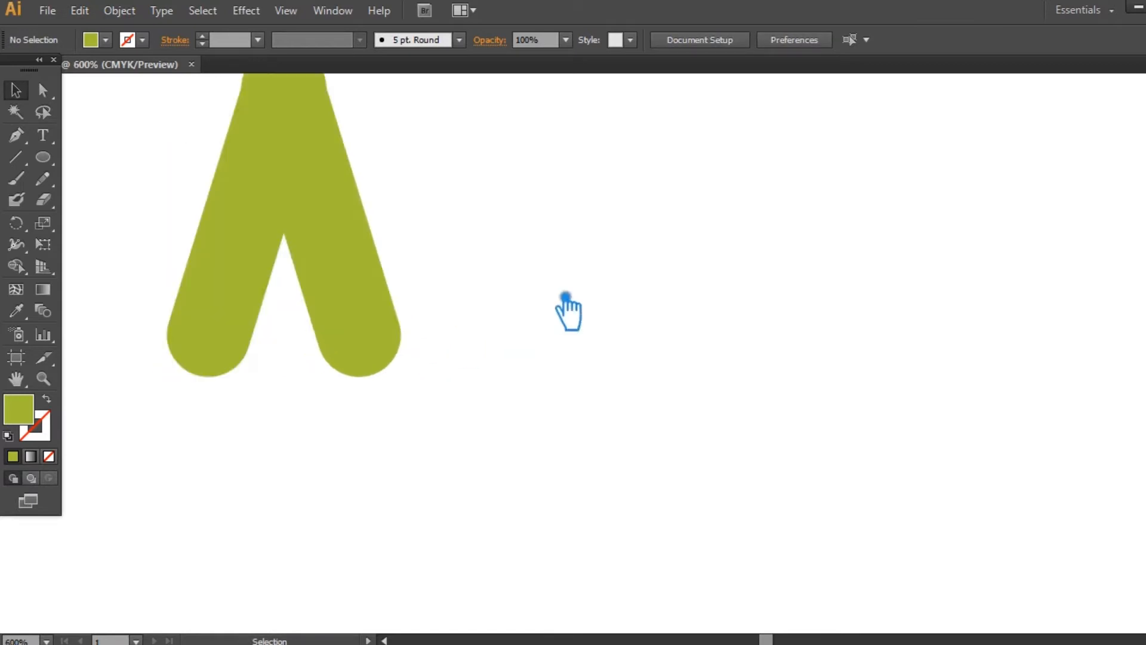
pyautogui.moveTo(540, 300); pyautogui.dragTo(816, 375)
pyautogui.click(627, 332)
pyautogui.press('i')
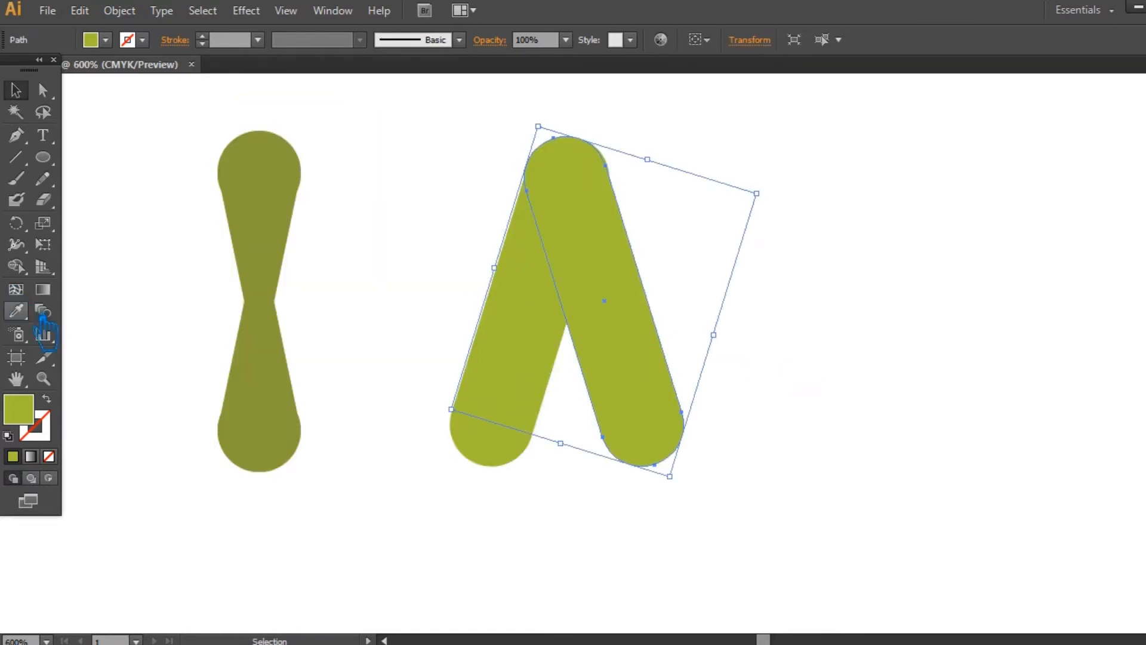
pyautogui.click(280, 242)
pyautogui.click(15, 91)
pyautogui.click(737, 119)
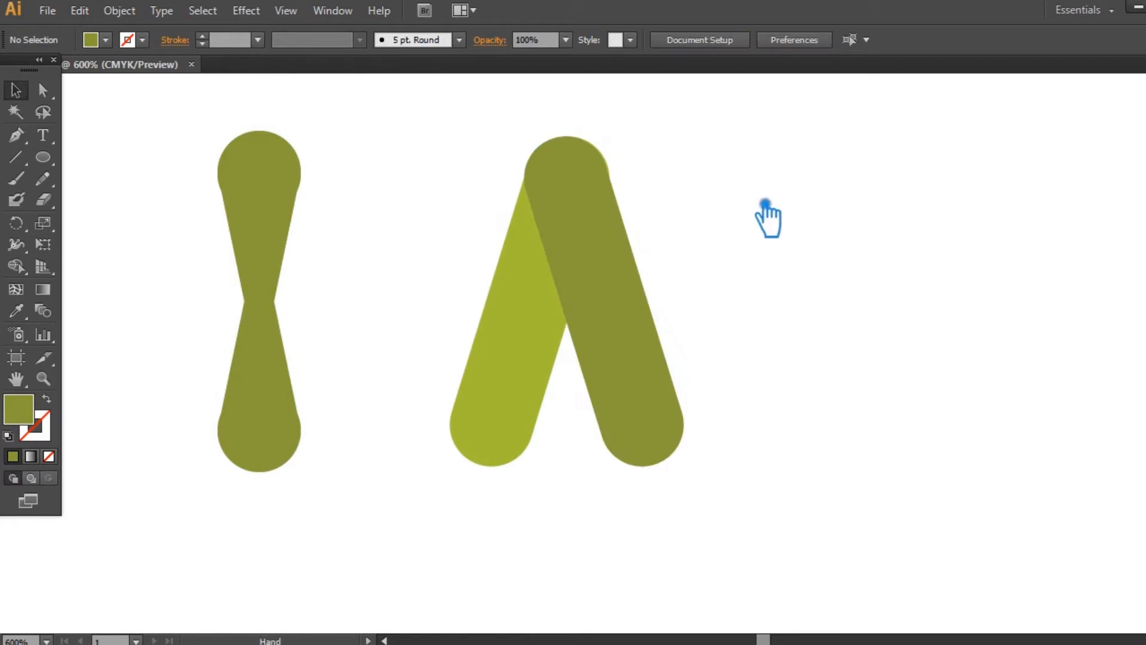
# - Nudge the dark bar horizontally so its rounded top exactly covers the light green bar's rounded top
pyautogui.moveTo(765, 204); pyautogui.dragTo(751, 277)
pyautogui.hotkey('ctrl', '+')
pyautogui.hotkey('ctrl', '+')
pyautogui.hotkey('ctrl', '+')
pyautogui.hotkey('ctrl', '+')
pyautogui.hotkey('ctrl', '+')
pyautogui.moveTo(783, 227); pyautogui.dragTo(862, 550)
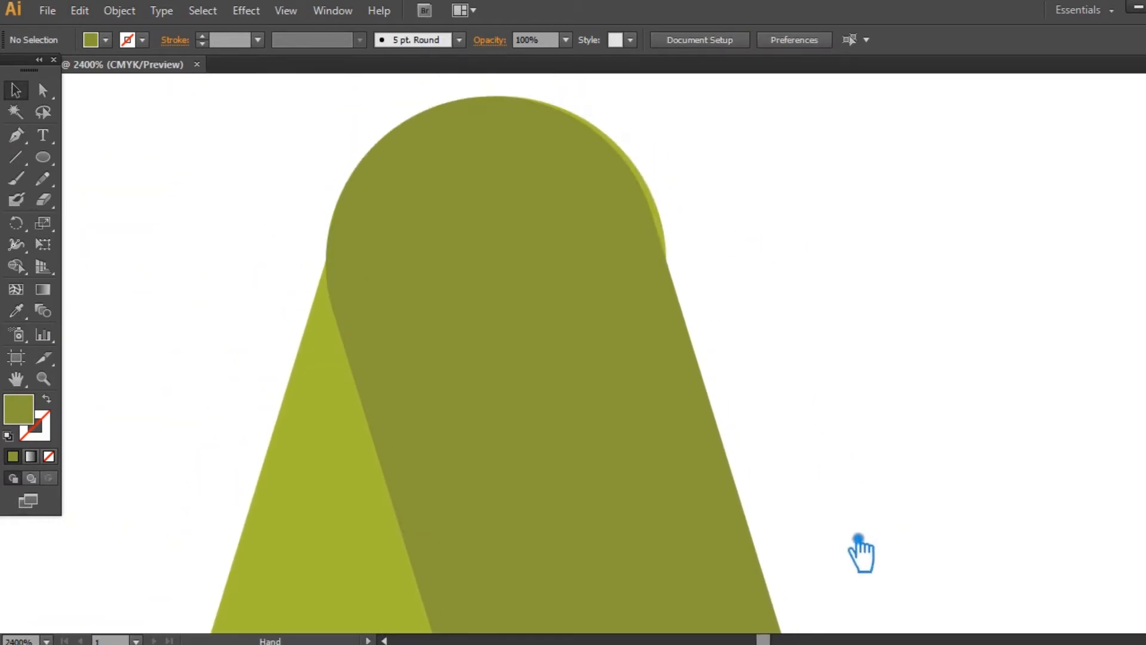
pyautogui.click(542, 323)
pyautogui.click(885, 264)
pyautogui.hotkey('ctrl', '-')
pyautogui.hotkey('ctrl', '-')
pyautogui.hotkey('ctrl', '-')
pyautogui.hotkey('ctrl', '-')
pyautogui.hotkey('ctrl', '-')
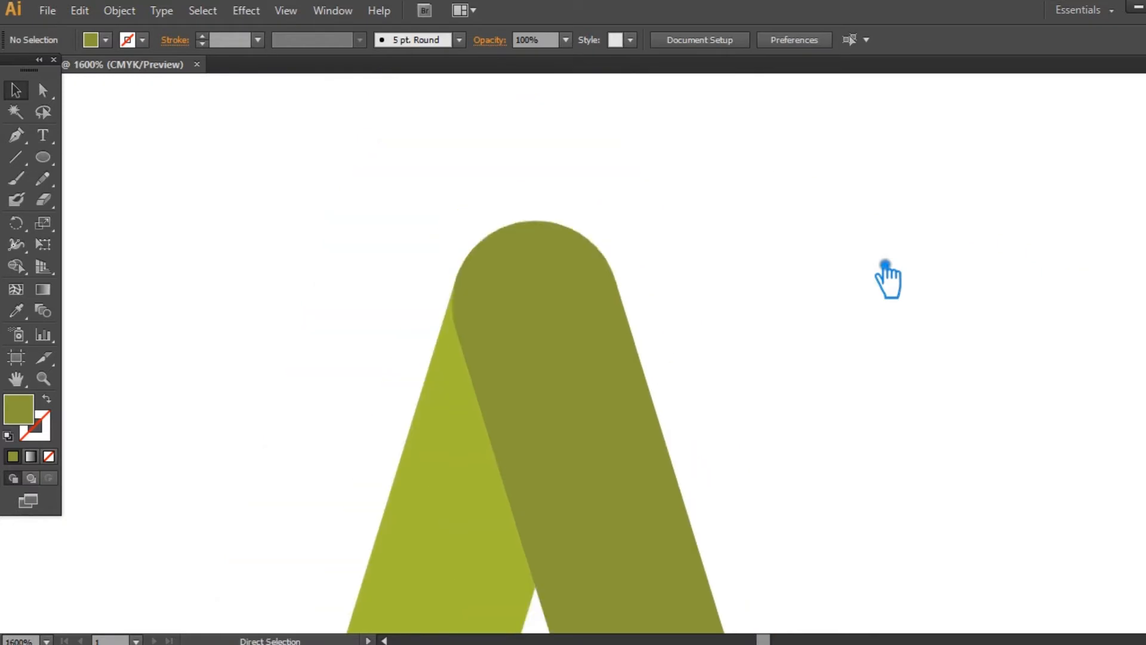
pyautogui.moveTo(823, 341); pyautogui.dragTo(743, 225)
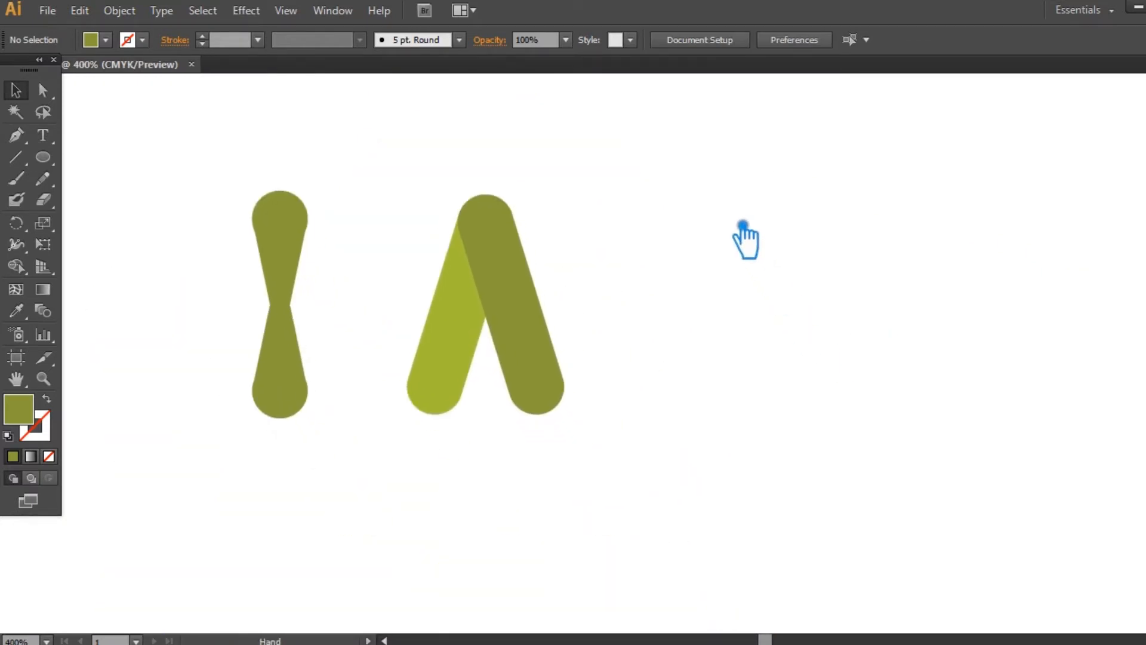
# - Tilt the hourglass shape counterclockwise and move its lower end over the light green bar's lower end
pyautogui.click(288, 227)
pyautogui.moveTo(324, 191); pyautogui.dragTo(284, 197)
pyautogui.moveTo(315, 389); pyautogui.dragTo(441, 378)
# - Fine-tune the tilted hourglass's position so its rounded lower end matches the light green bar's lower end
pyautogui.press('a')
pyautogui.hotkey('ctrl', '=')
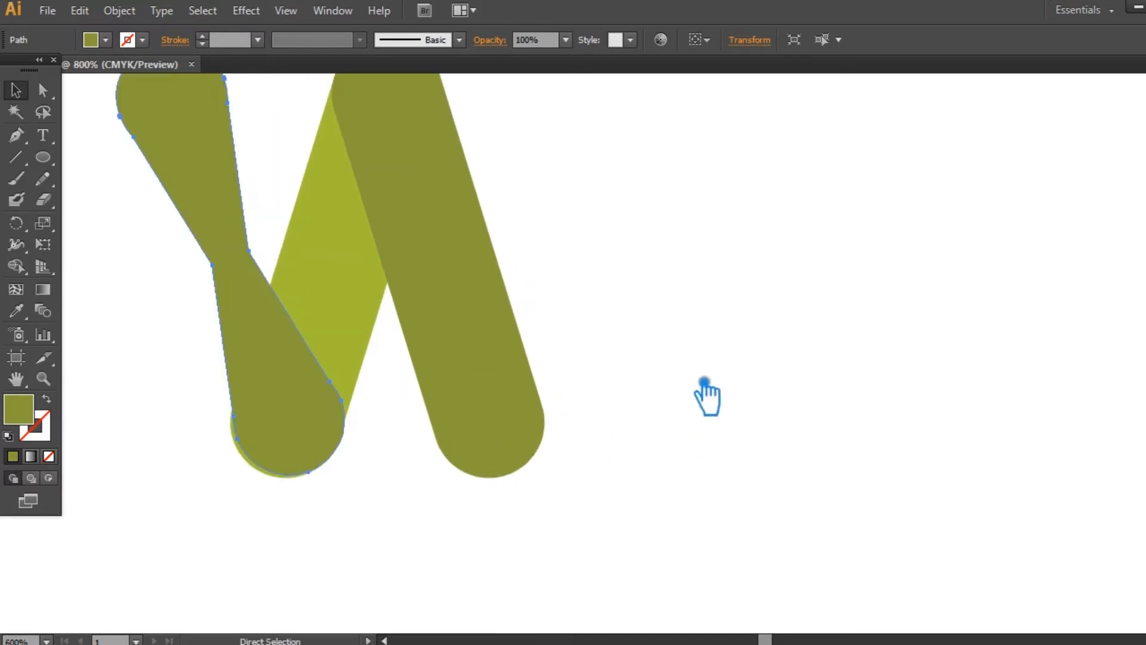
pyautogui.hscroll(-3, 691, 382)
pyautogui.hotkey('ctrl', '=')
pyautogui.hotkey('ctrl', '=')
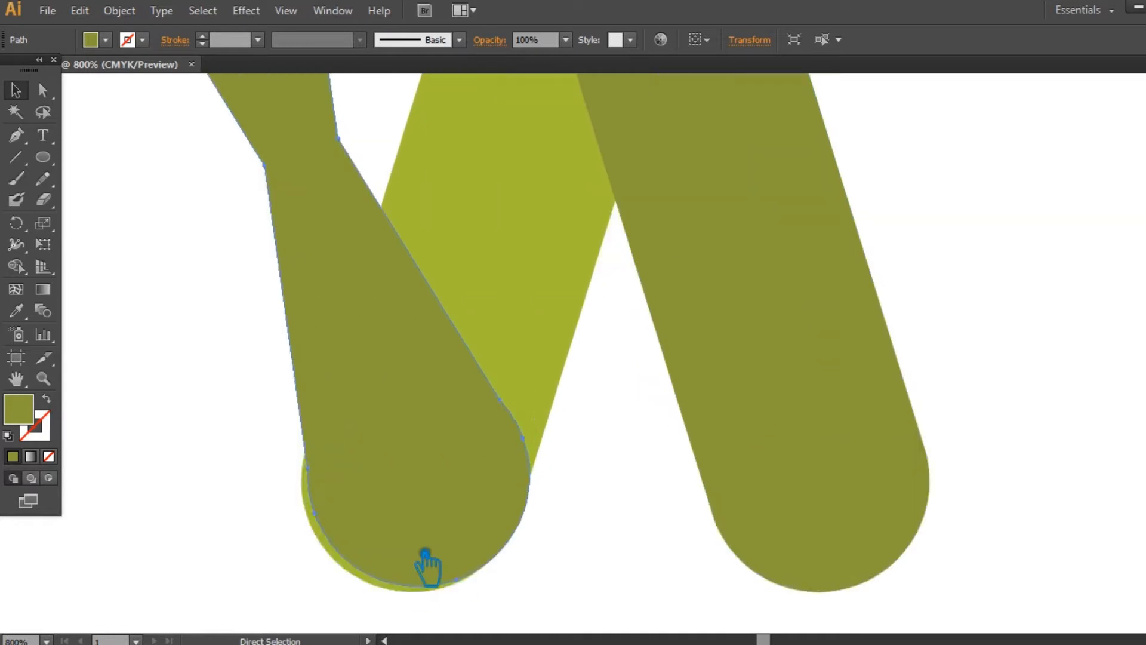
pyautogui.hotkey('ctrl', '=')
pyautogui.moveTo(590, 530); pyautogui.dragTo(674, 301)
pyautogui.click(678, 384)
pyautogui.moveTo(514, 382); pyautogui.dragTo(504, 391)
pyautogui.click(600, 524)
pyautogui.hotkey('ctrl', '-')
pyautogui.hotkey('ctrl', '-')
pyautogui.hotkey('ctrl', '-')
pyautogui.hotkey('ctrl', '-')
pyautogui.hotkey('ctrl', '-')
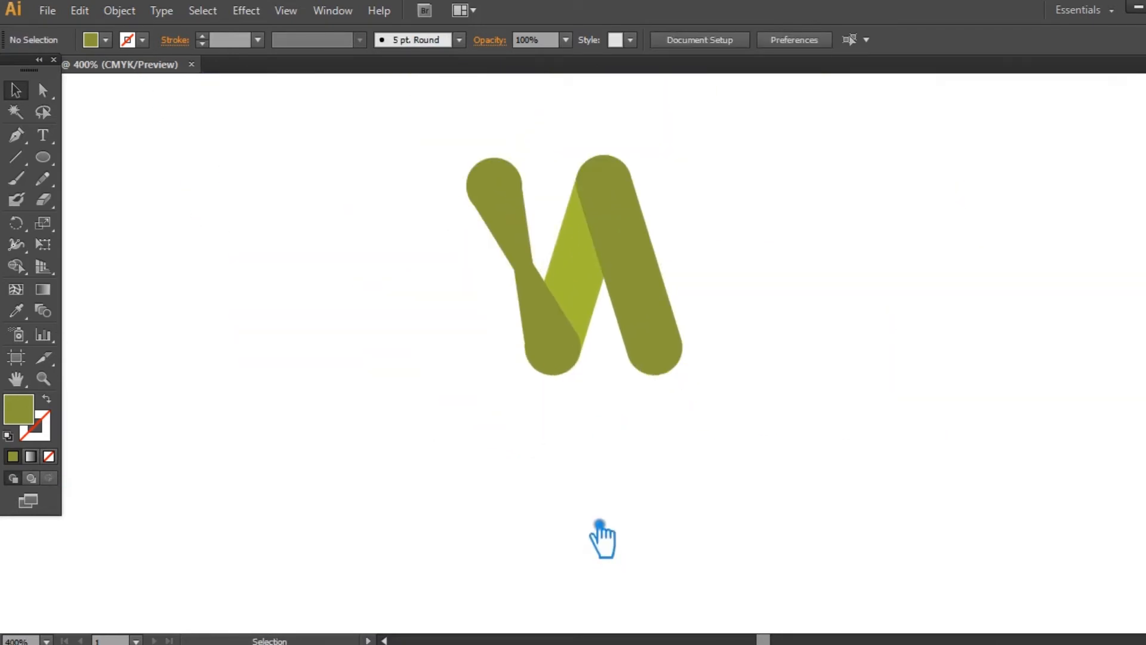
# - Reflect a copy of the tilted hourglass shape across the vertical axis
pyautogui.click(520, 224)
pyautogui.rightClick(520, 224)
pyautogui.click(339, 279)
pyautogui.click(339, 278)
pyautogui.click(554, 319)
pyautogui.rightClick(535, 307)
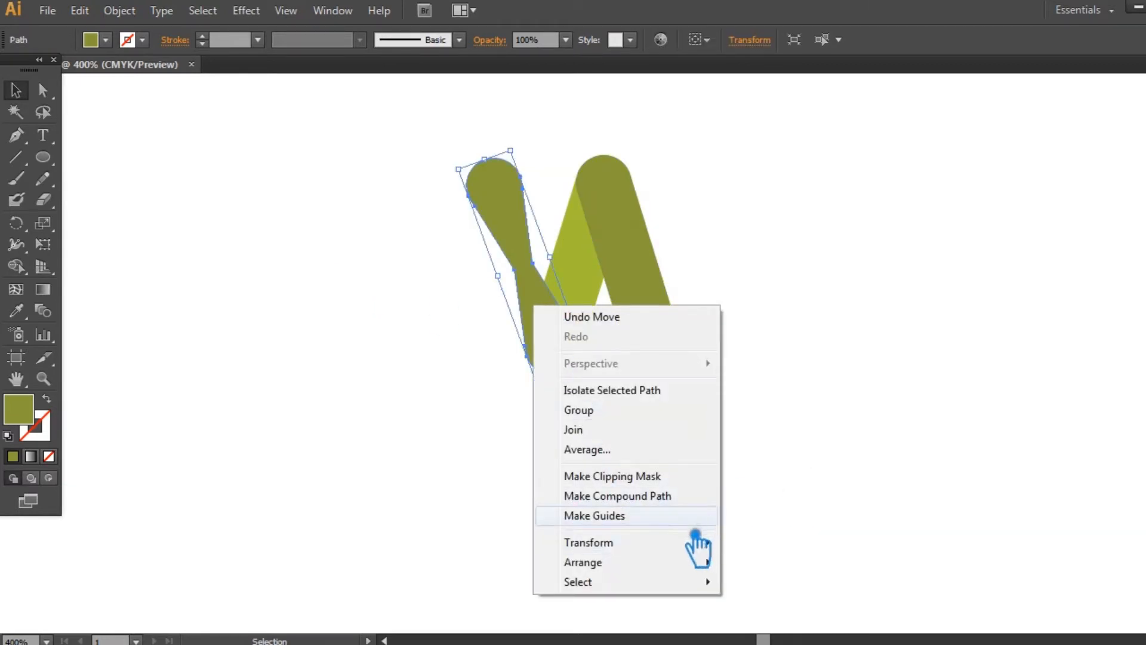
pyautogui.moveTo(705, 542)
pyautogui.click(800, 448)
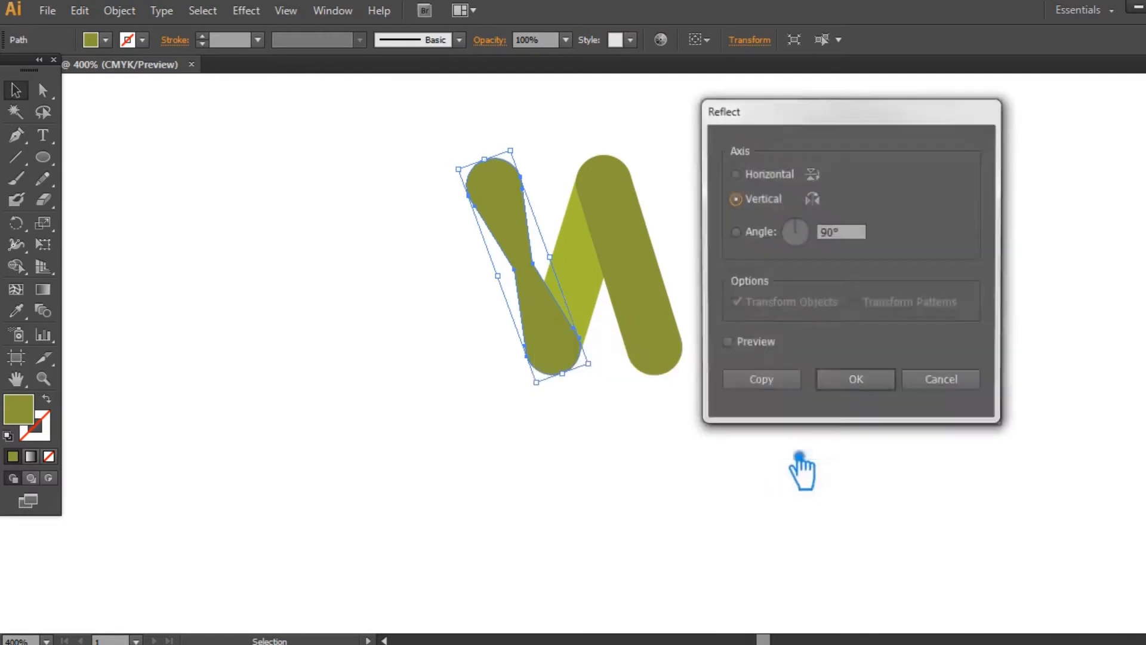
pyautogui.click(782, 387)
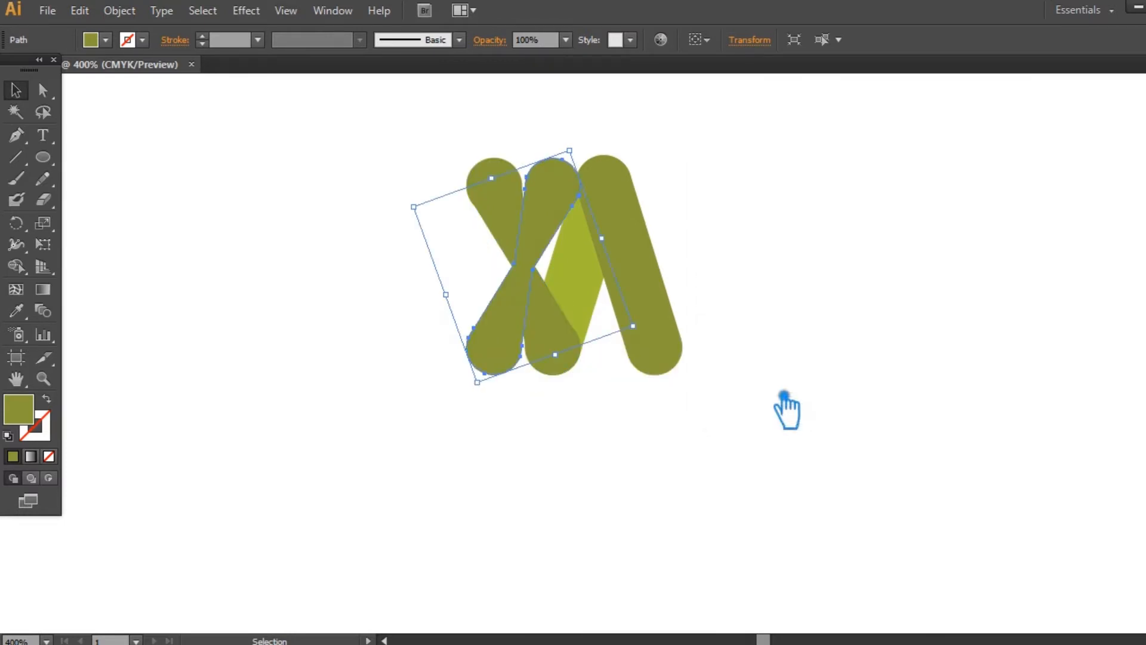
# - Recolour the mirrored hourglass with the light green sampled from the left inner bar
pyautogui.click(782, 398)
pyautogui.click(664, 279)
pyautogui.click(251, 287)
pyautogui.click(590, 215)
pyautogui.press('i')
pyautogui.click(599, 294)
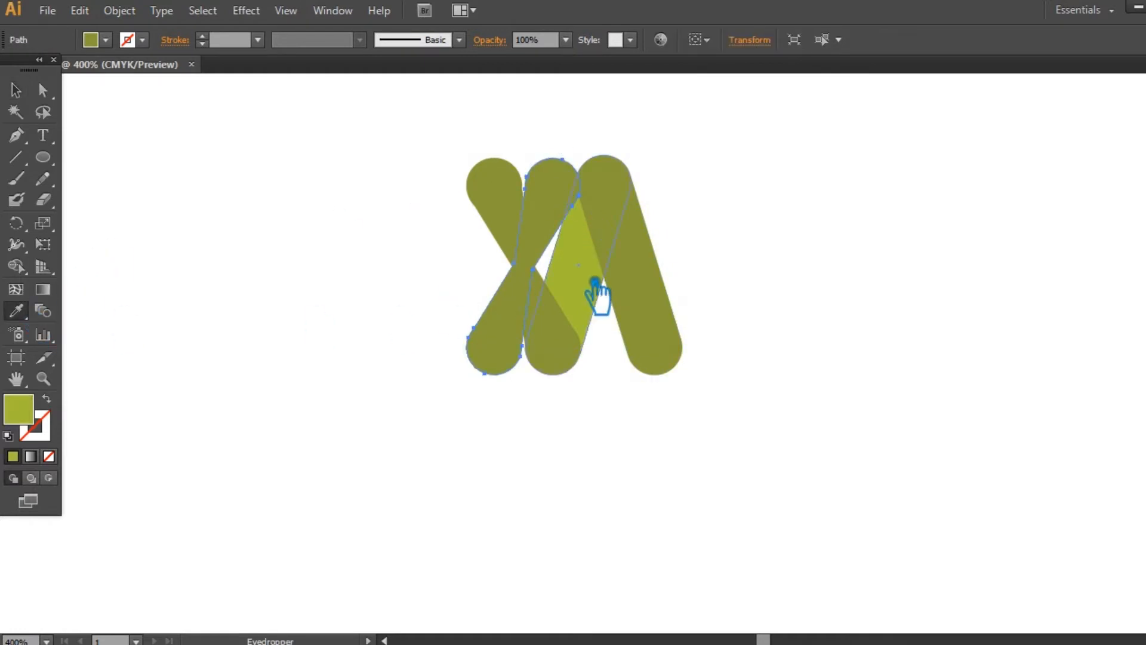
pyautogui.press('v')
# - Move the mirrored light green hourglass right onto the dark bar's lower end to complete a W
pyautogui.click(472, 211)
pyautogui.moveTo(555, 217); pyautogui.dragTo(720, 199)
pyautogui.click(746, 422)
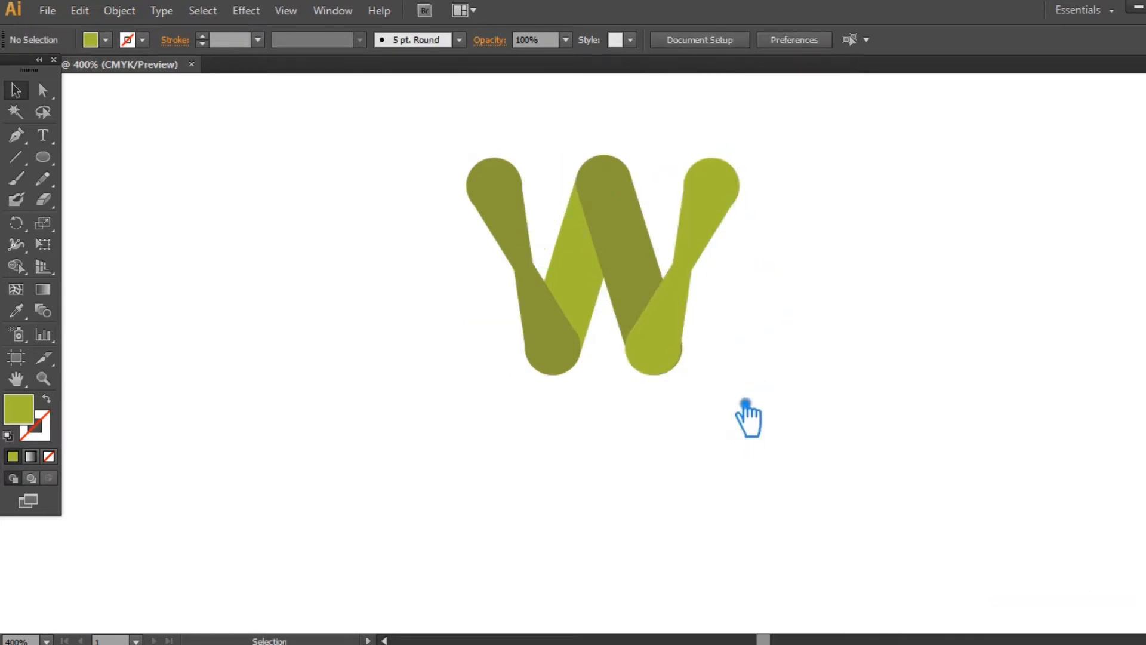
# - Shift the light green hourglass 0.01 in right to cover the exposed dark edge at its lower end
pyautogui.hotkey('ctrl', '+')
pyautogui.hotkey('ctrl', '+')
pyautogui.hotkey('ctrl', '+')
pyautogui.hotkey('ctrl', '+')
pyautogui.hotkey('ctrl', '+')
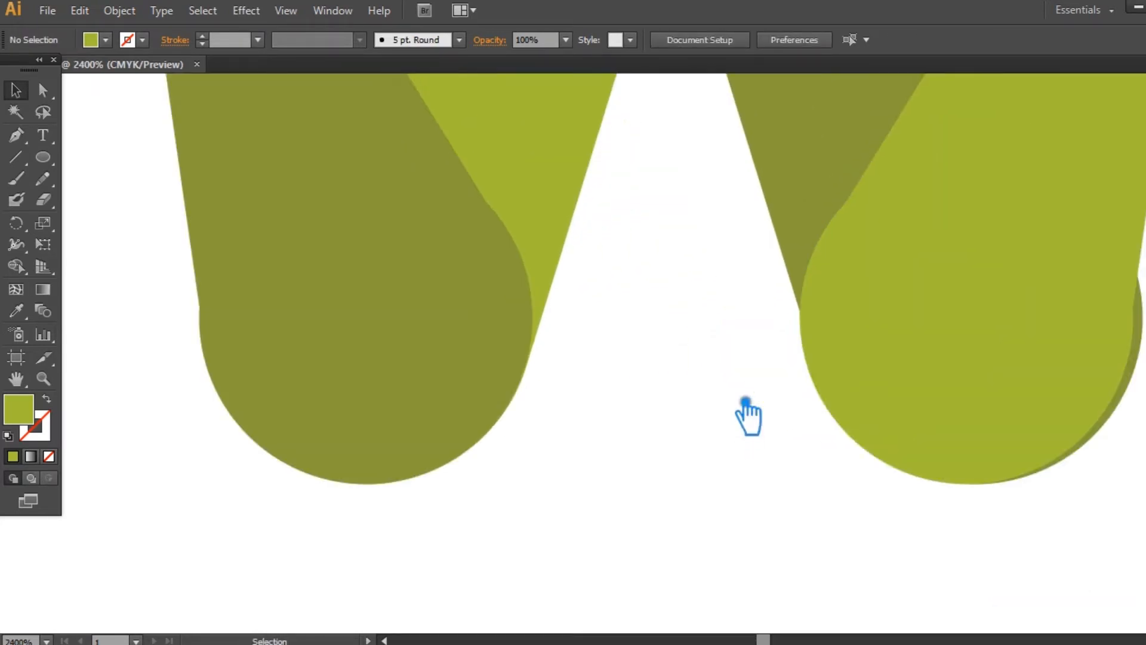
pyautogui.moveTo(745, 401); pyautogui.dragTo(482, 384)
pyautogui.moveTo(686, 365); pyautogui.dragTo(696, 365)
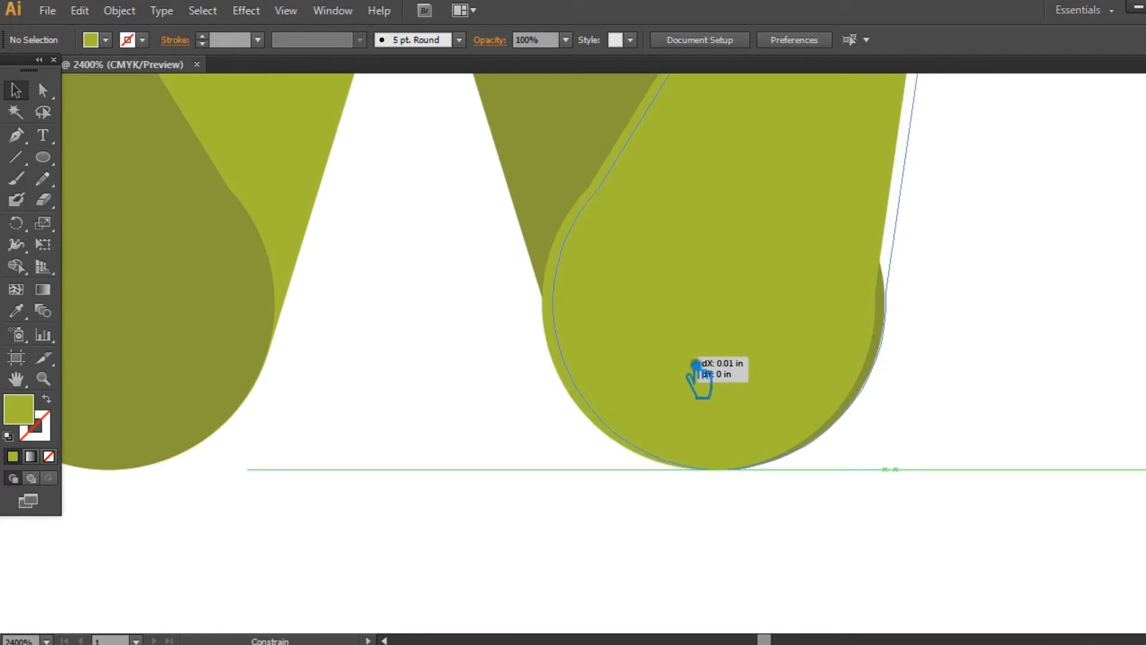
pyautogui.moveTo(696, 365); pyautogui.dragTo(696, 366)
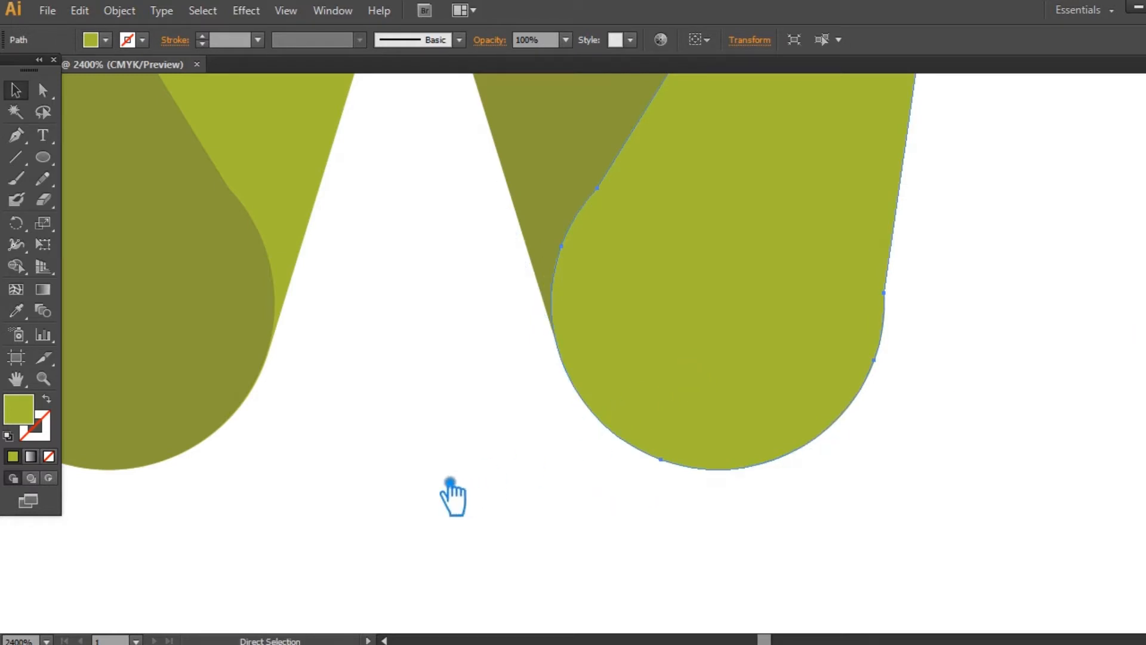
# - Fine-tune the light green hourglass at high magnification to cover the dark bar's exposed right and lower edges
pyautogui.hotkey('ctrl', '+')
pyautogui.hotkey('ctrl', '+')
pyautogui.hotkey('ctrl', '+')
pyautogui.press('space')
pyautogui.moveTo(781, 281); pyautogui.dragTo(256, 389)
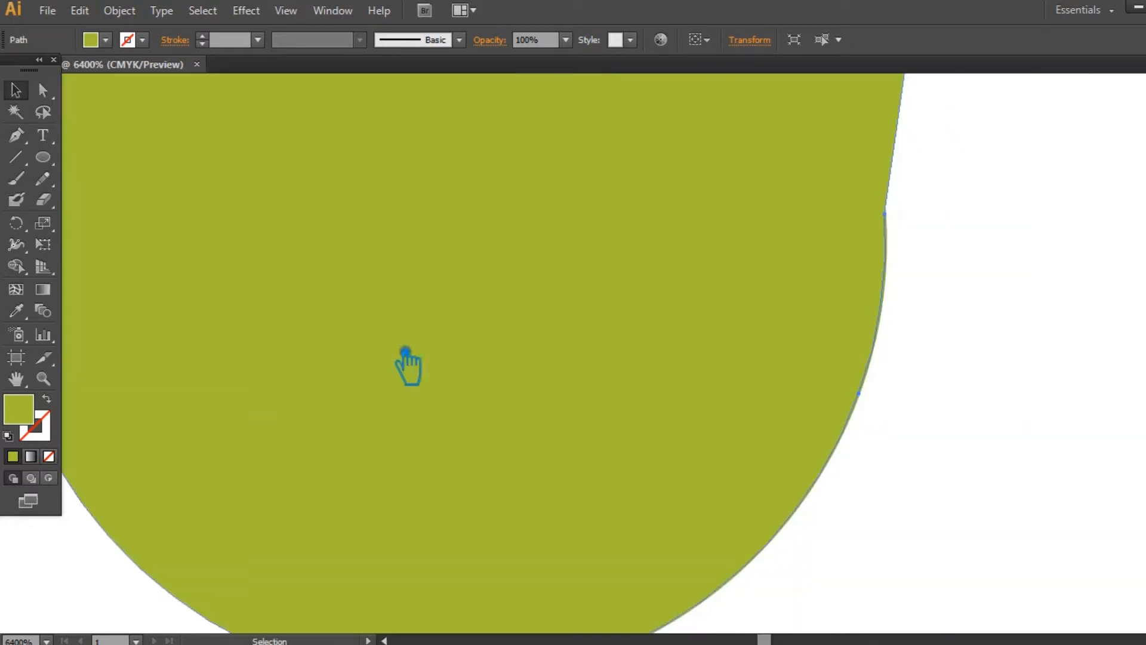
pyautogui.click(1003, 225)
pyautogui.moveTo(644, 377); pyautogui.dragTo(641, 377)
pyautogui.click(1038, 266)
pyautogui.moveTo(725, 353)
pyautogui.mouseDown()
pyautogui.moveTo(755, 344)
pyautogui.moveTo(726, 343)
pyautogui.mouseUp()
pyautogui.click(1059, 283)
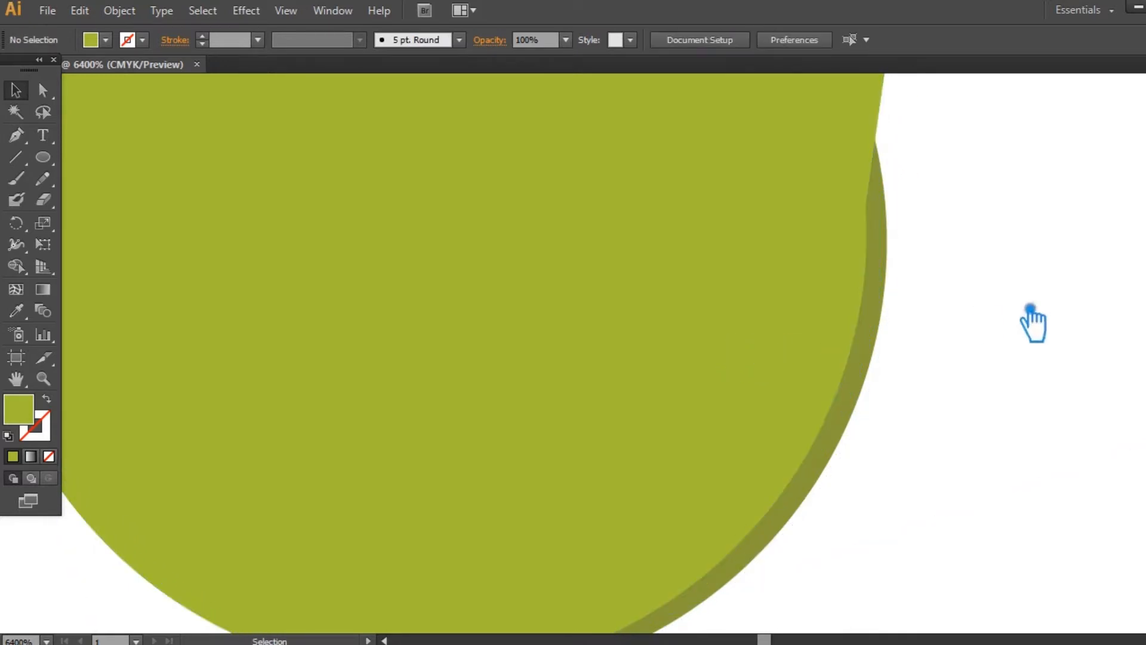
pyautogui.moveTo(703, 408)
pyautogui.mouseDown()
pyautogui.moveTo(734, 405)
pyautogui.moveTo(721, 401)
pyautogui.mouseUp()
pyautogui.press('space')
pyautogui.moveTo(875, 471); pyautogui.dragTo(962, 317)
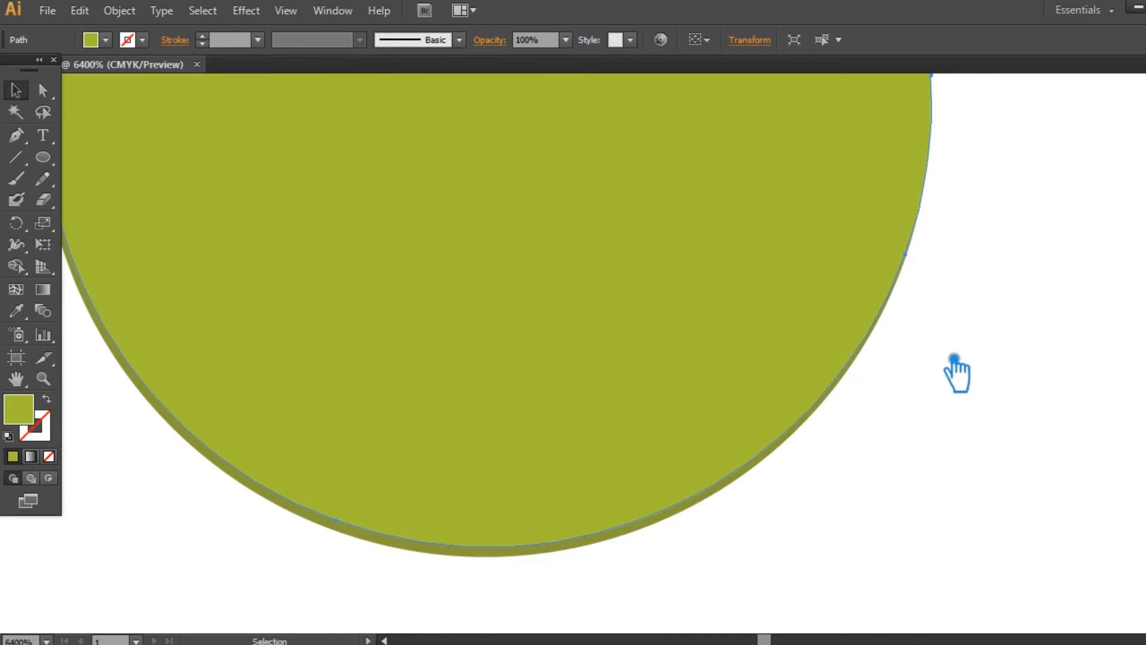
pyautogui.click(888, 456)
pyautogui.moveTo(571, 397); pyautogui.dragTo(568, 412)
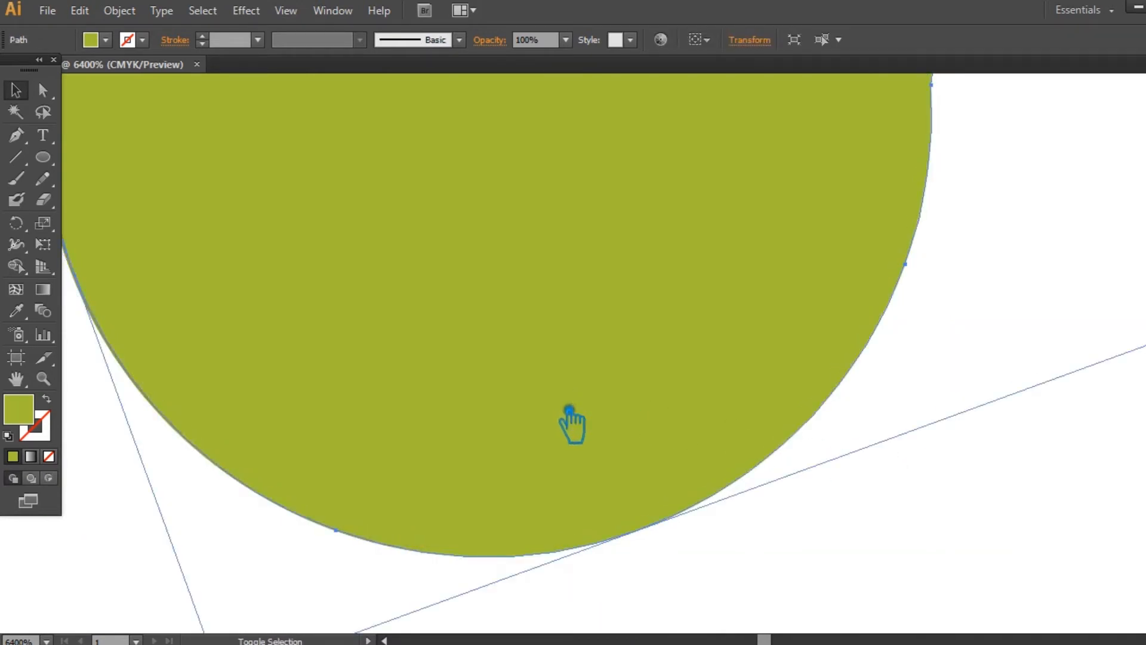
pyautogui.click(812, 567)
# - Adjust the light green hourglass horizontally until its rounded lower end matches the dark bar's left and bottom curve
pyautogui.hscroll(-3, 728, 550)
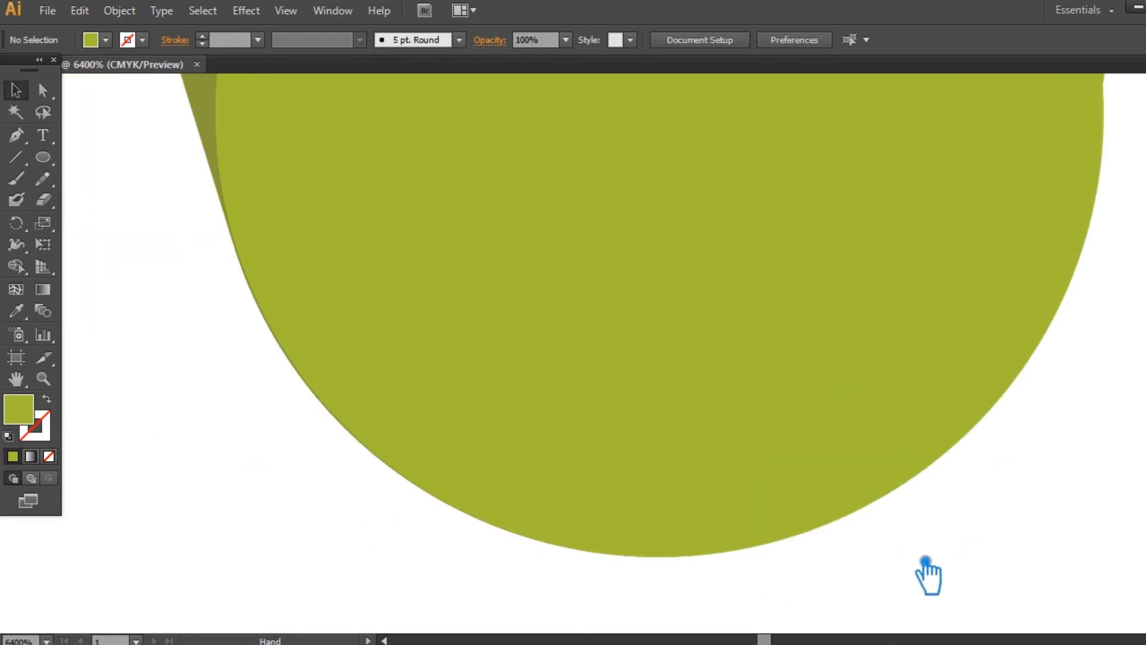
pyautogui.moveTo(508, 337); pyautogui.dragTo(526, 334)
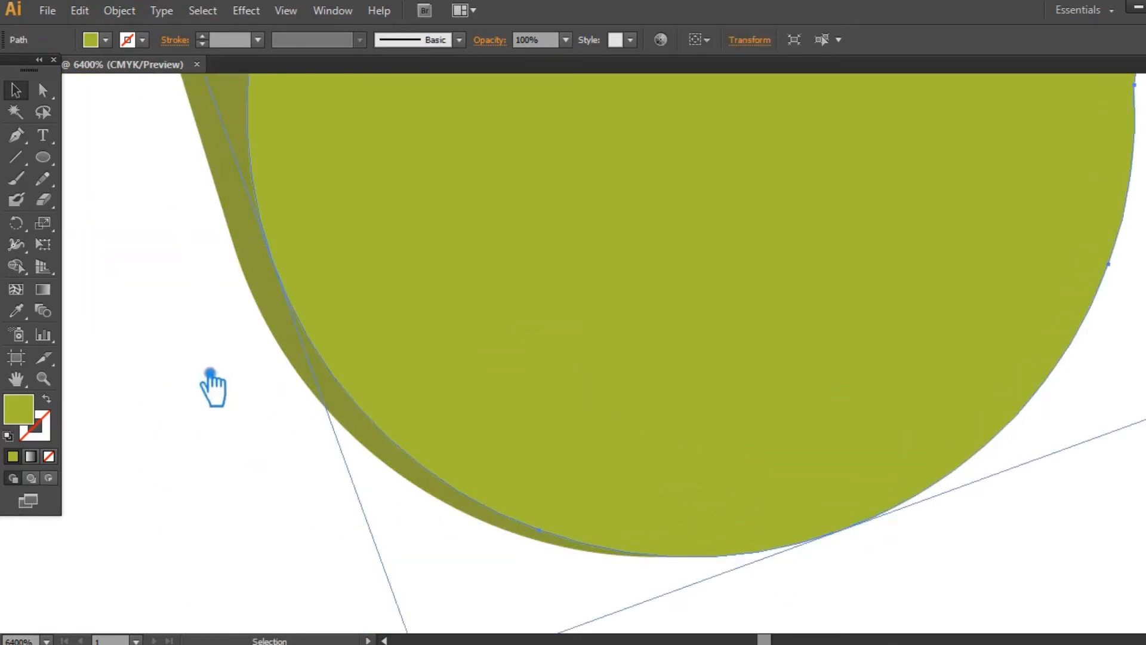
pyautogui.click(209, 371)
pyautogui.moveTo(434, 336); pyautogui.dragTo(417, 346)
pyautogui.click(255, 412)
pyautogui.moveTo(597, 371); pyautogui.dragTo(563, 370)
pyautogui.press('a')
pyautogui.hotkey('ctrl', '-')
pyautogui.hotkey('ctrl', '-')
pyautogui.hotkey('ctrl', '-')
pyautogui.hotkey('ctrl', '-')
pyautogui.hotkey('ctrl', '-')
pyautogui.hotkey('ctrl', '-')
pyautogui.hotkey('ctrl', '-')
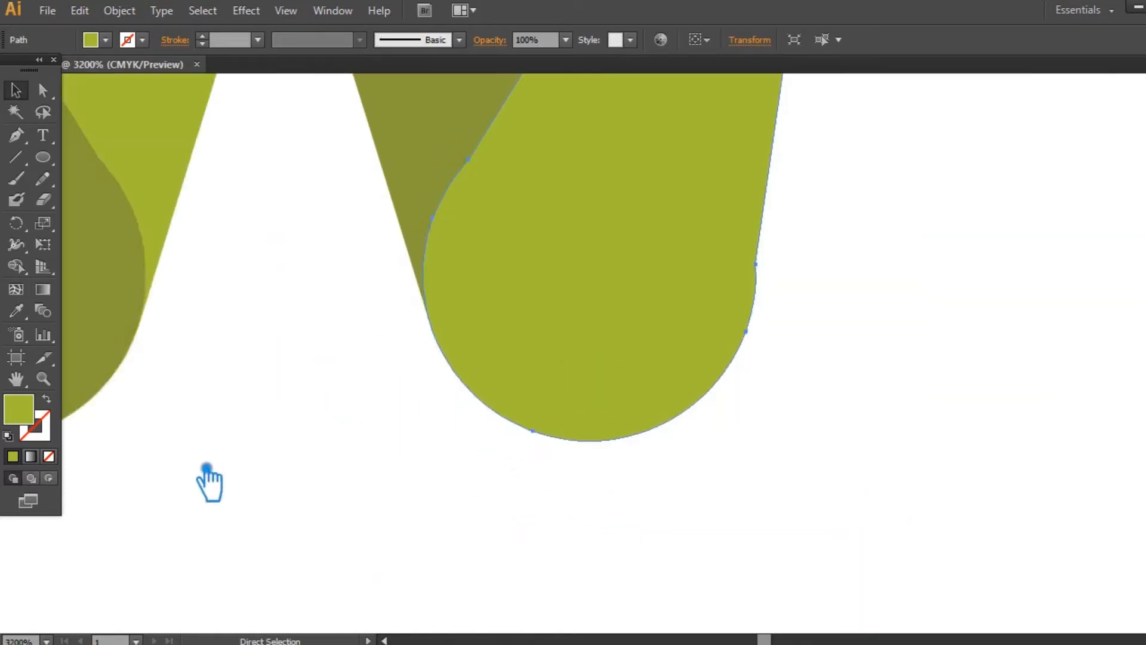
pyautogui.moveTo(910, 254); pyautogui.dragTo(882, 370)
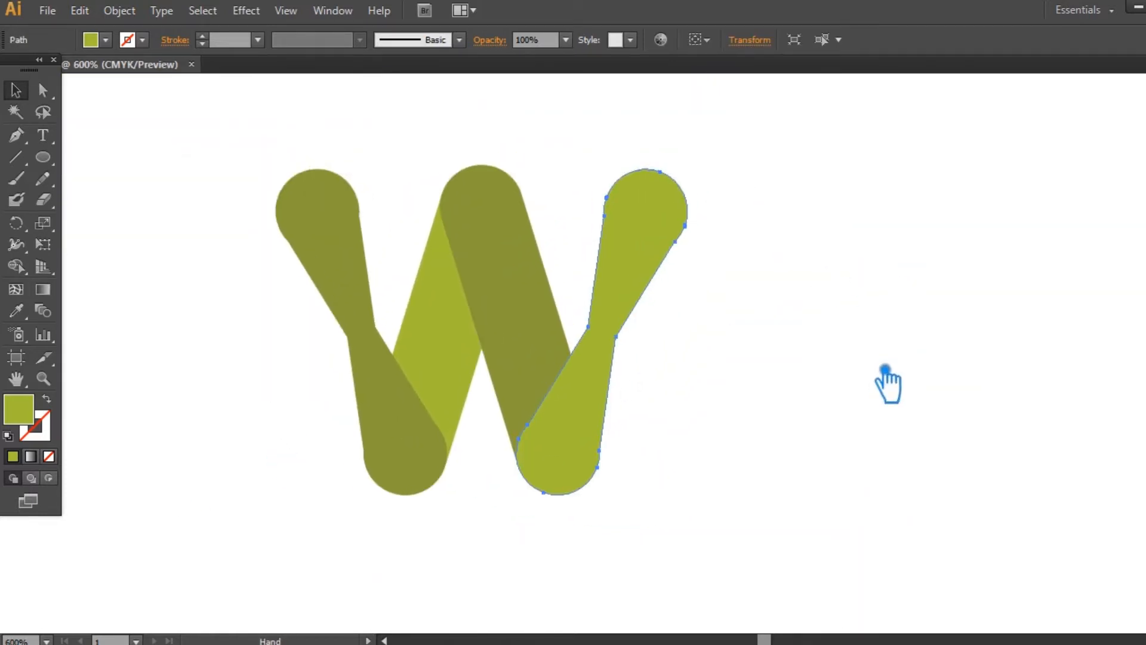
pyautogui.click(861, 237)
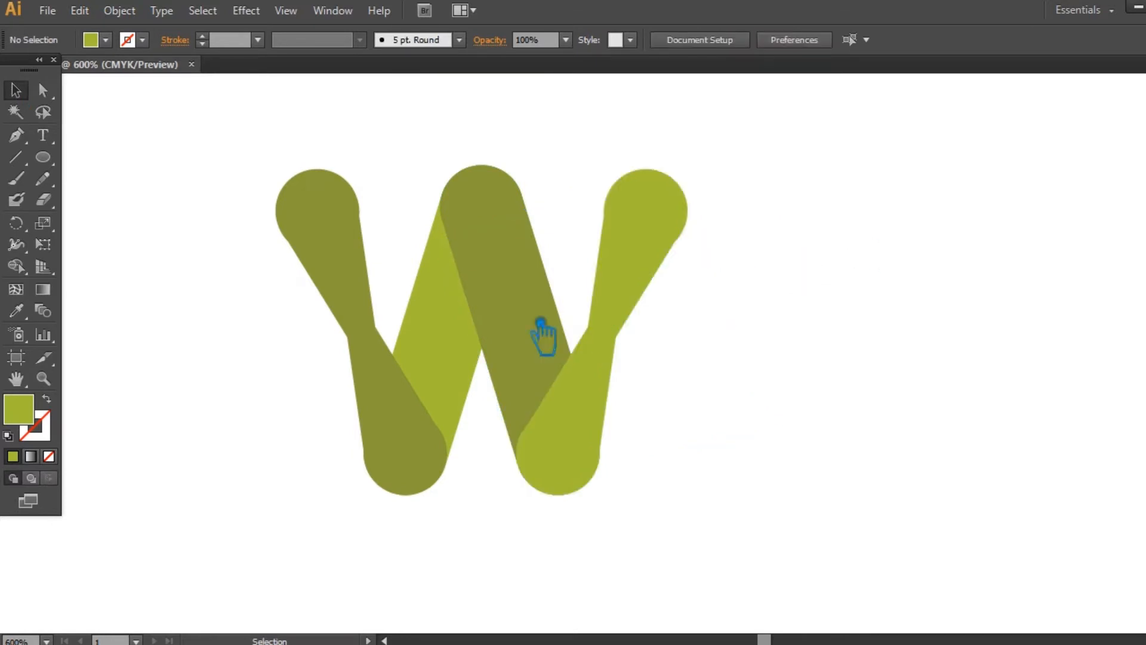
# - Bring both inner bars of the W in front of the two hourglass arms
pyautogui.click(478, 336)
pyautogui.keyDown('shift'); pyautogui.click(554, 318); pyautogui.keyUp('shift')
pyautogui.hotkey('ctrl', 'shift', ']')
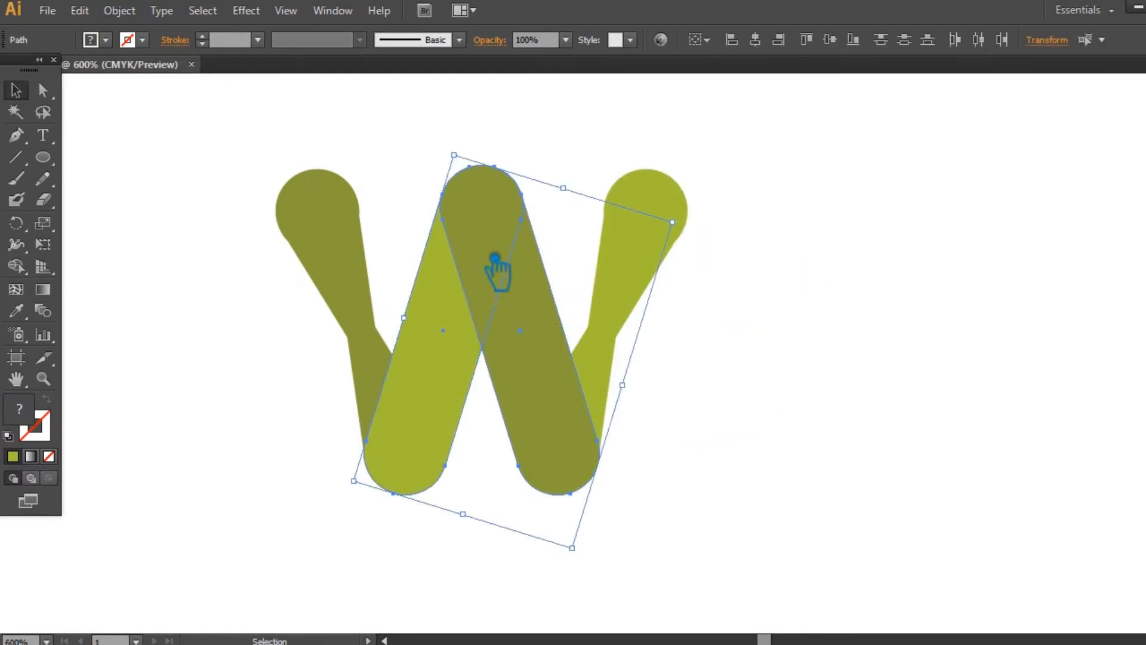
pyautogui.click(843, 362)
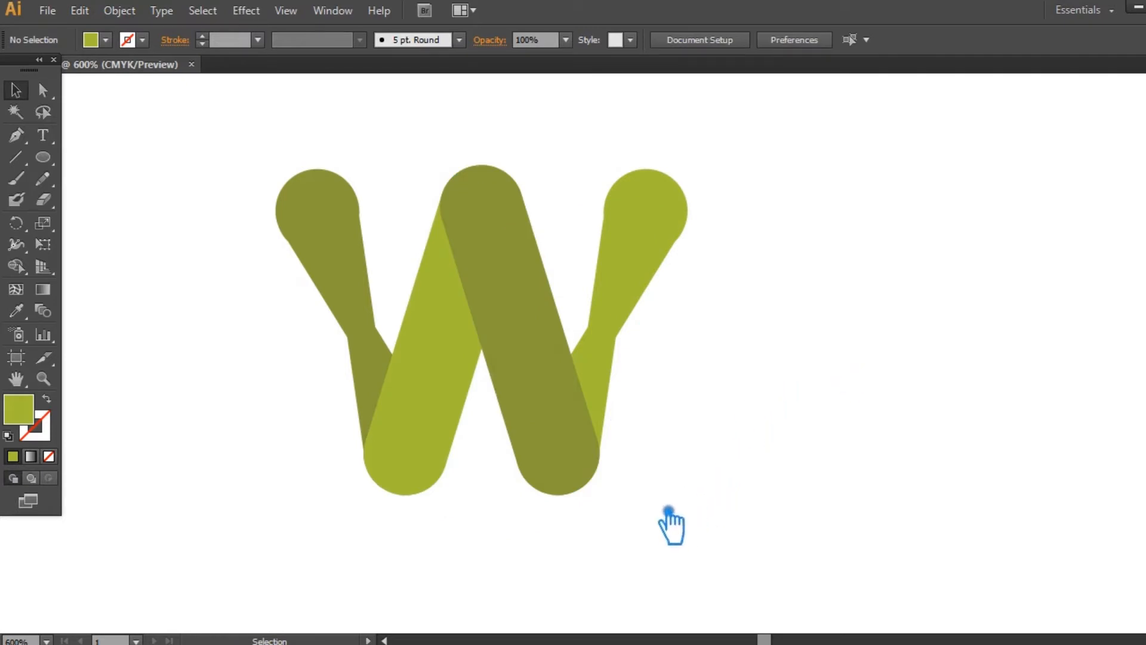
# - Divide all the overlapping W shapes into separate pieces along their intersections and ungroup the result
pyautogui.moveTo(686, 506); pyautogui.dragTo(230, 130)
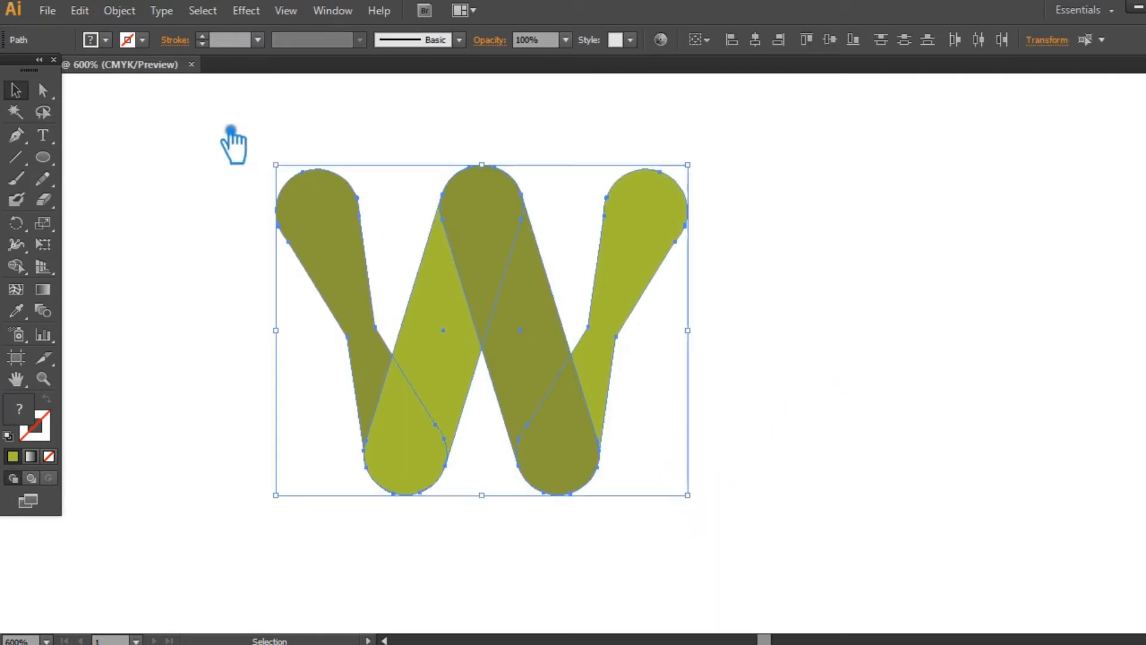
pyautogui.click(1142, 445)
pyautogui.click(994, 517)
pyautogui.click(995, 396)
pyautogui.click(517, 242)
pyautogui.rightClick(508, 233)
pyautogui.click(562, 333)
pyautogui.click(880, 272)
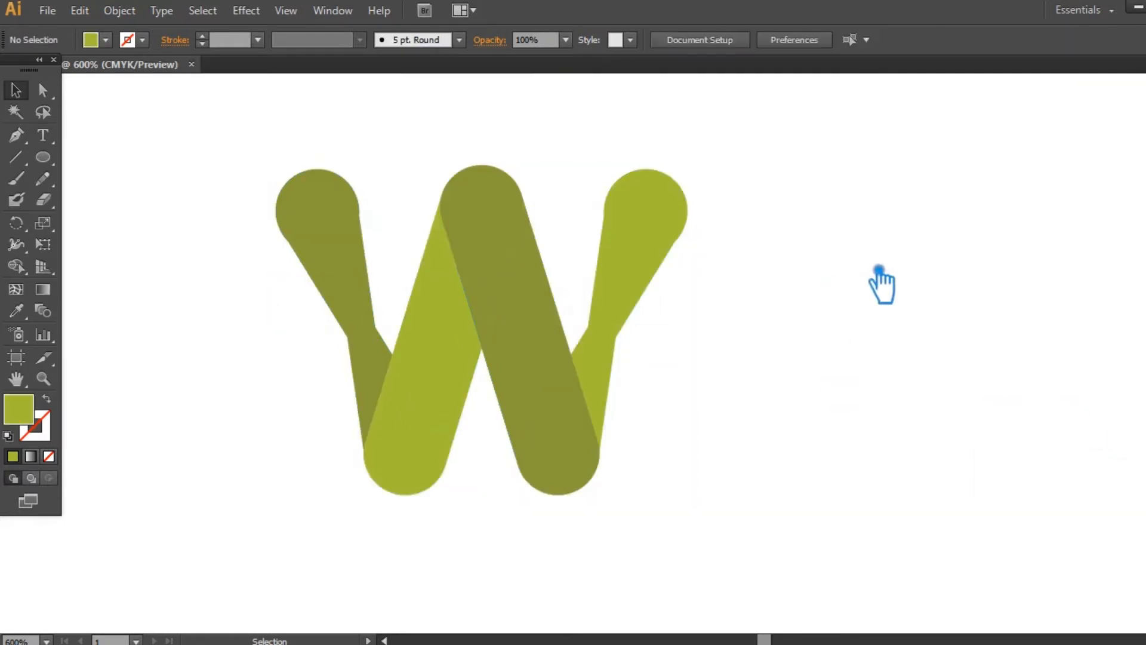
# - Unite the divided pieces of the light green inner bar into one shape, leaving the top cap out
pyautogui.click(469, 365)
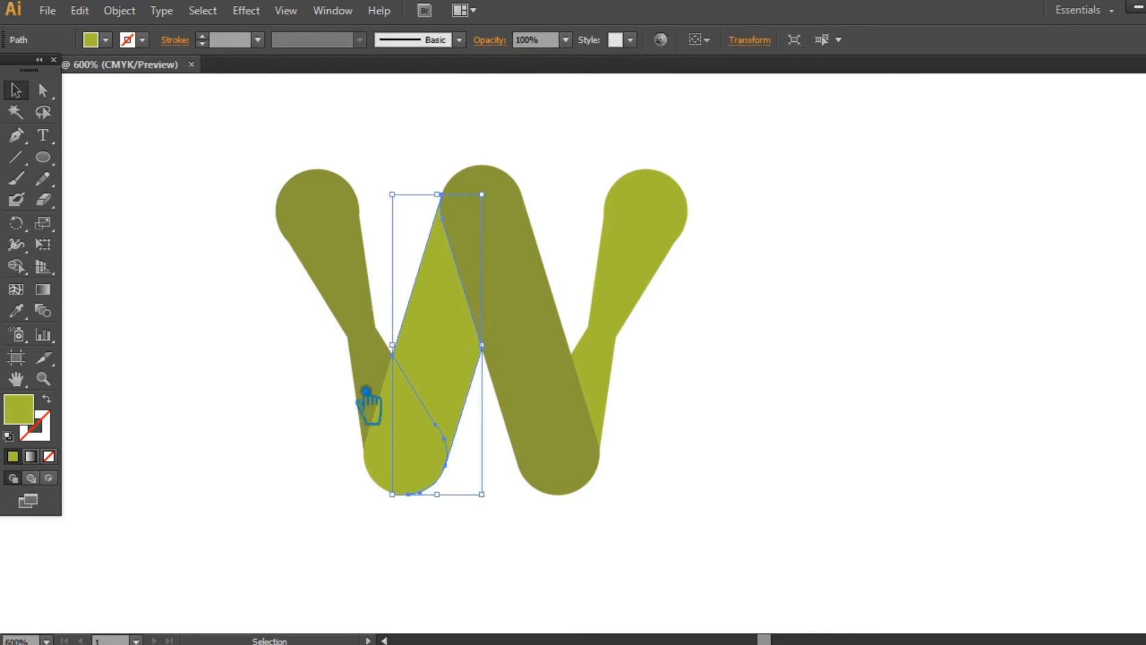
pyautogui.click(384, 389)
pyautogui.click(451, 412)
pyautogui.keyDown('shift'); pyautogui.click(477, 346); pyautogui.keyUp('shift')
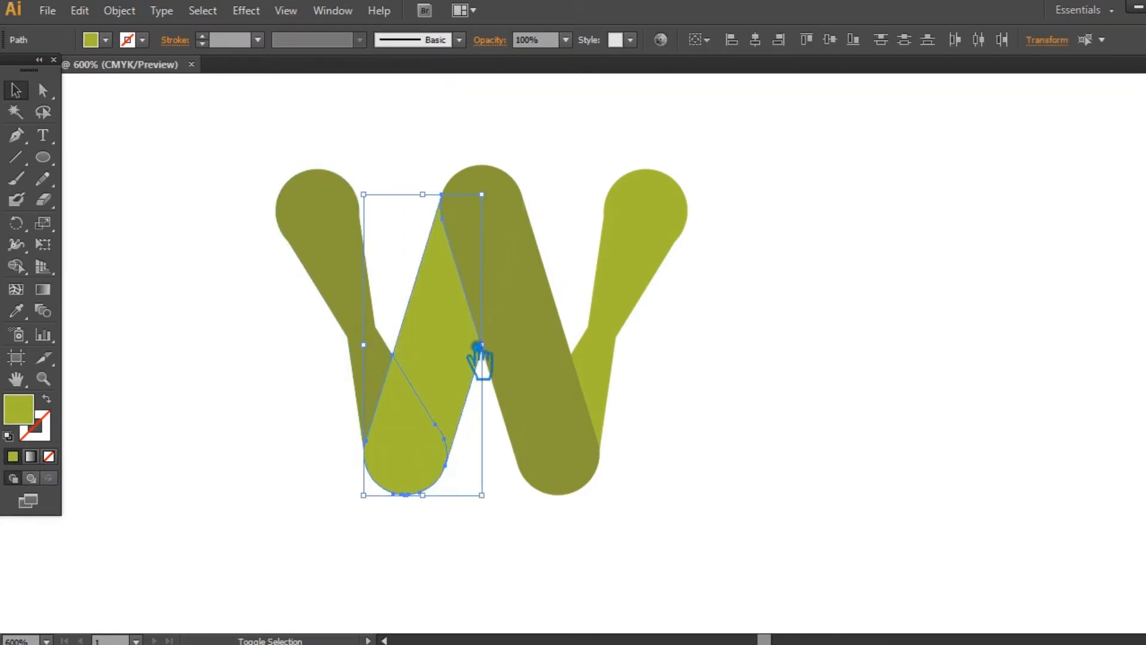
pyautogui.hotkey('ctrl', 'shift', 'F9')
pyautogui.click(995, 473)
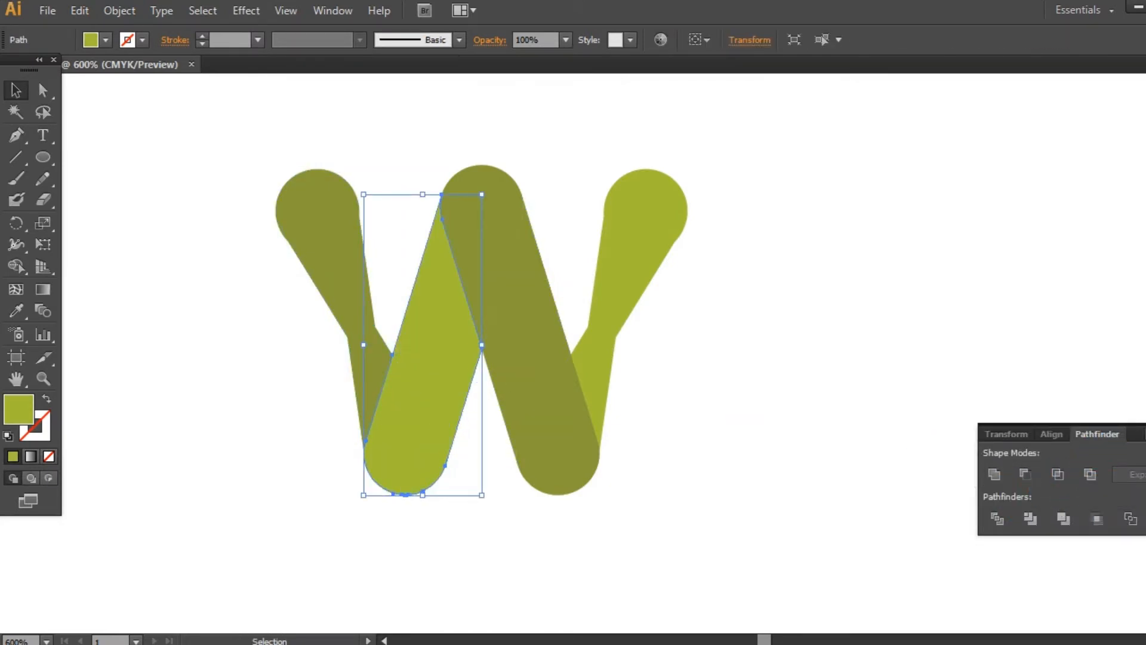
pyautogui.hotkey('ctrl', 'shift', 'F9')
pyautogui.click(1026, 397)
# - Unite the lower divided pieces of the dark green inner bar into one shape
pyautogui.click(573, 429)
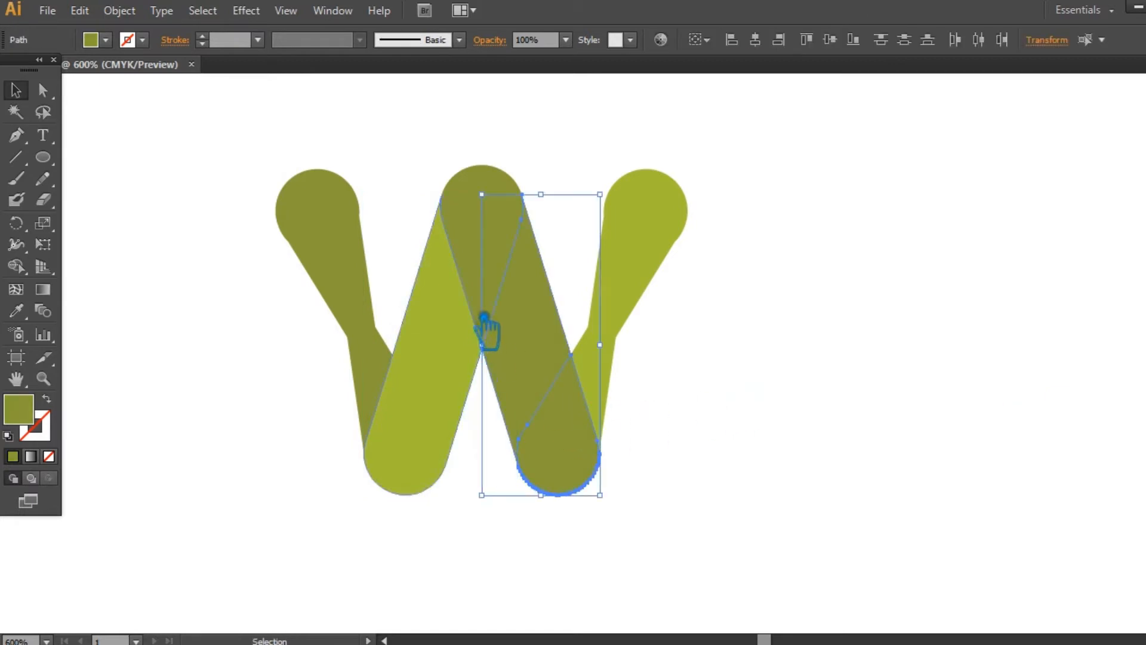
pyautogui.hotkey('ctrl', 'shift', 'F9')
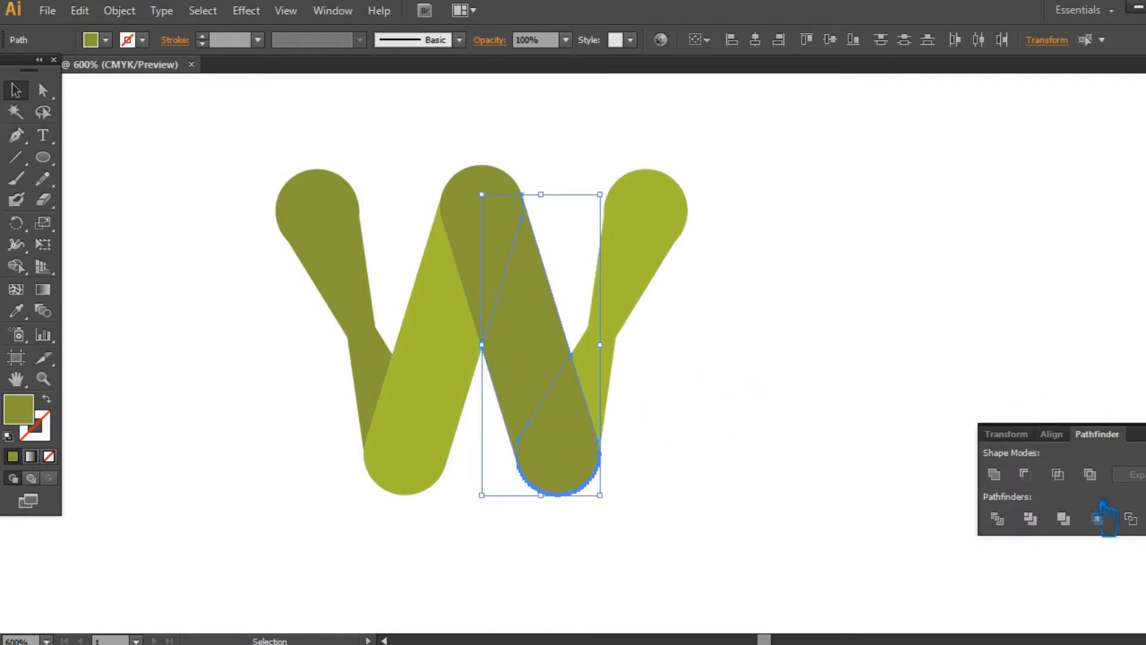
pyautogui.click(996, 475)
pyautogui.hotkey('ctrl', 'shift', 'F9')
pyautogui.click(937, 424)
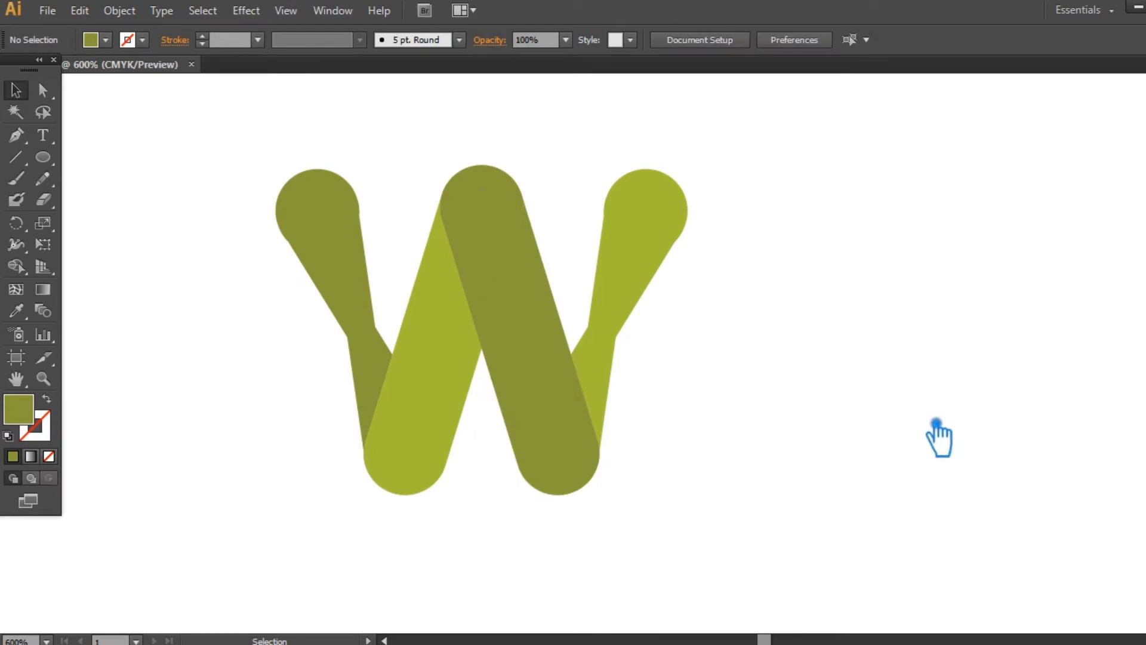
# - Try to unite the rounded top cap between the inner bars with the dark green bar
pyautogui.click(647, 294)
pyautogui.click(878, 303)
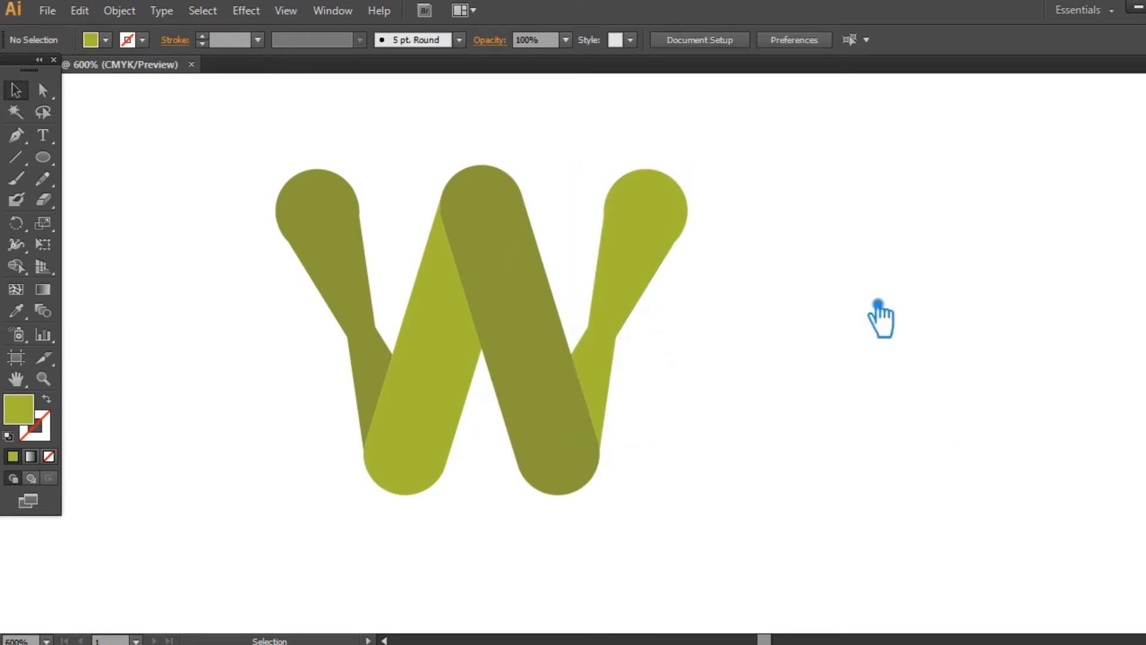
pyautogui.click(557, 355)
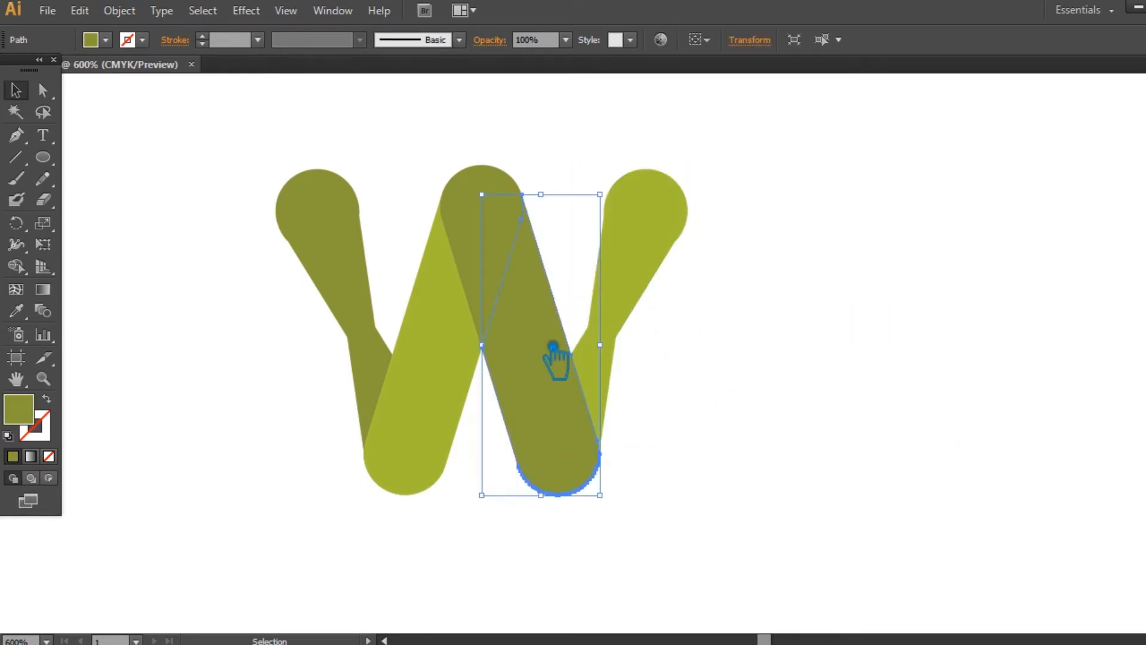
pyautogui.hotkey('ctrl', 'shift', 'F9')
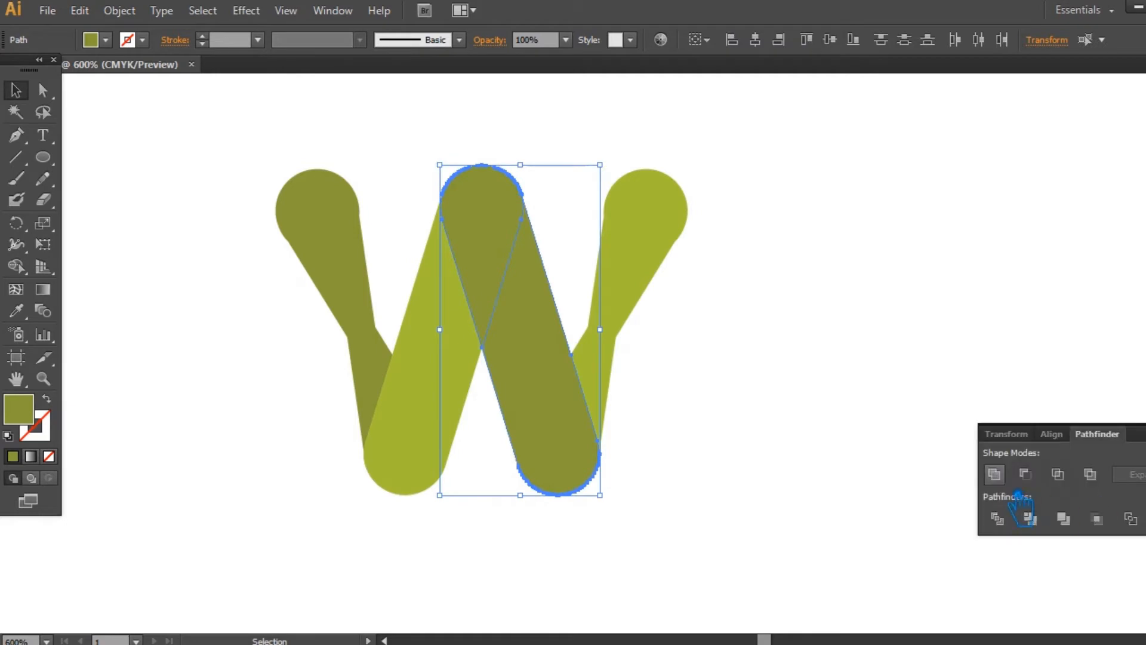
pyautogui.hotkey('ctrl', 'shift', 'F9')
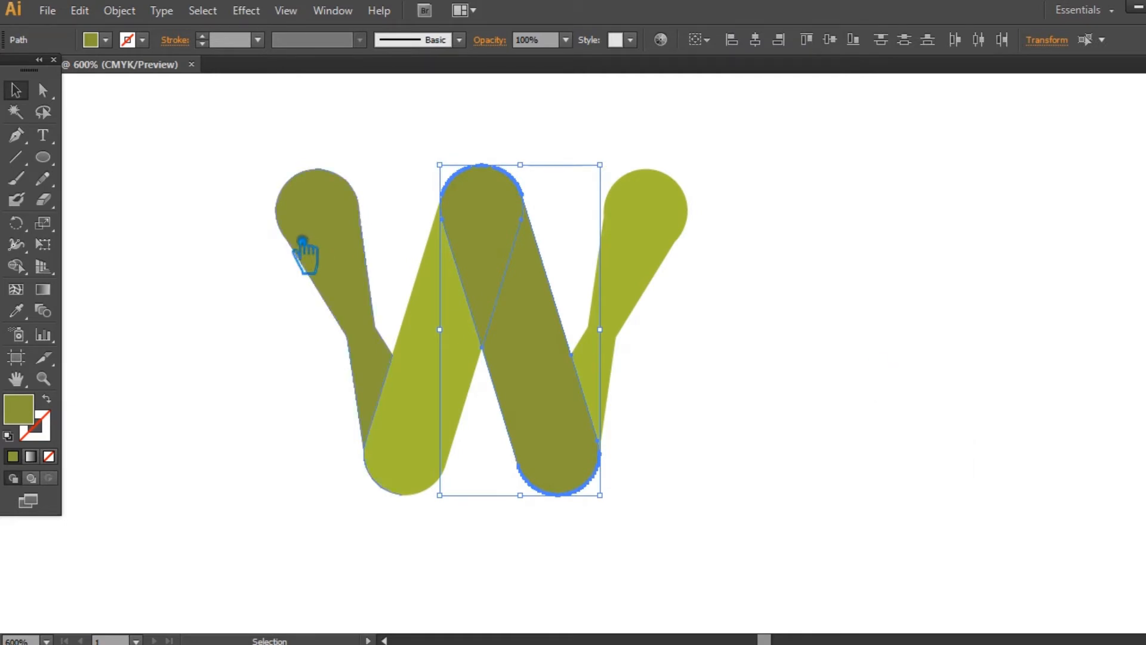
pyautogui.click(243, 173)
pyautogui.click(506, 222)
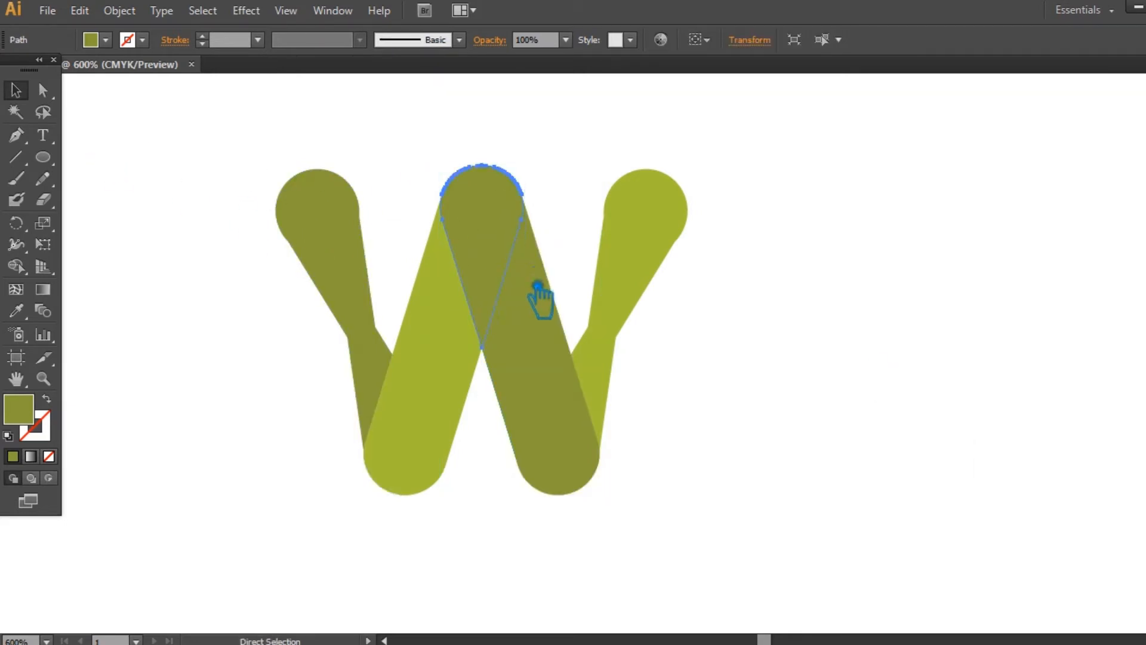
pyautogui.click(535, 333)
pyautogui.keyDown('shift'); pyautogui.click(496, 243); pyautogui.keyUp('shift')
pyautogui.hotkey('ctrl', 'shift', 'F9')
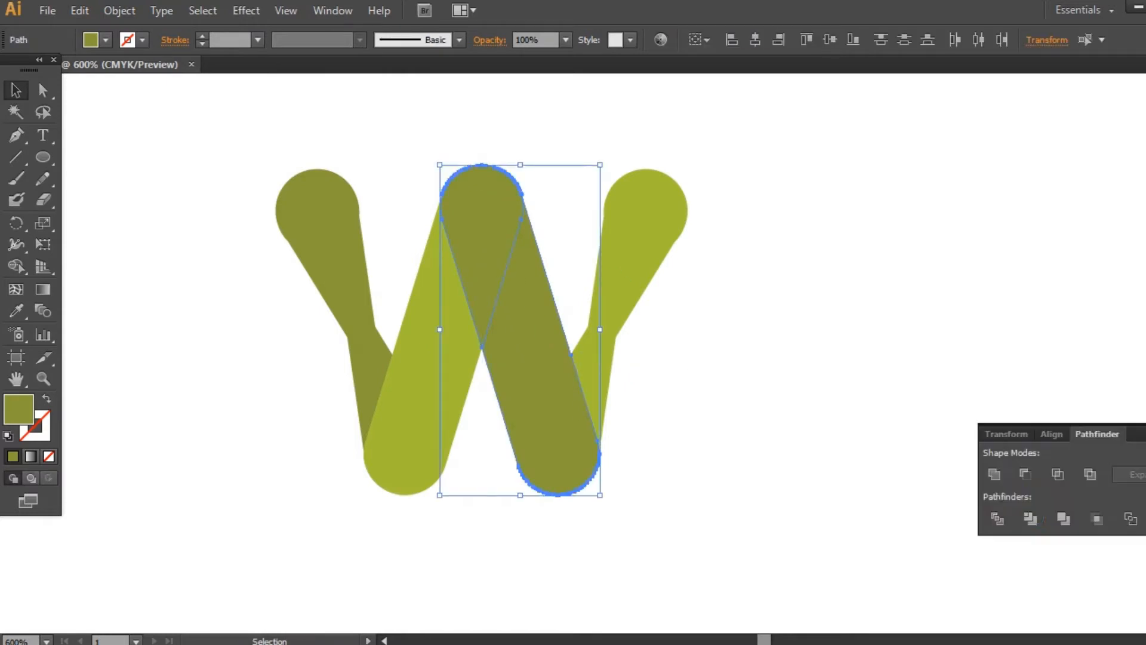
pyautogui.click(994, 475)
pyautogui.click(937, 385)
pyautogui.click(536, 327)
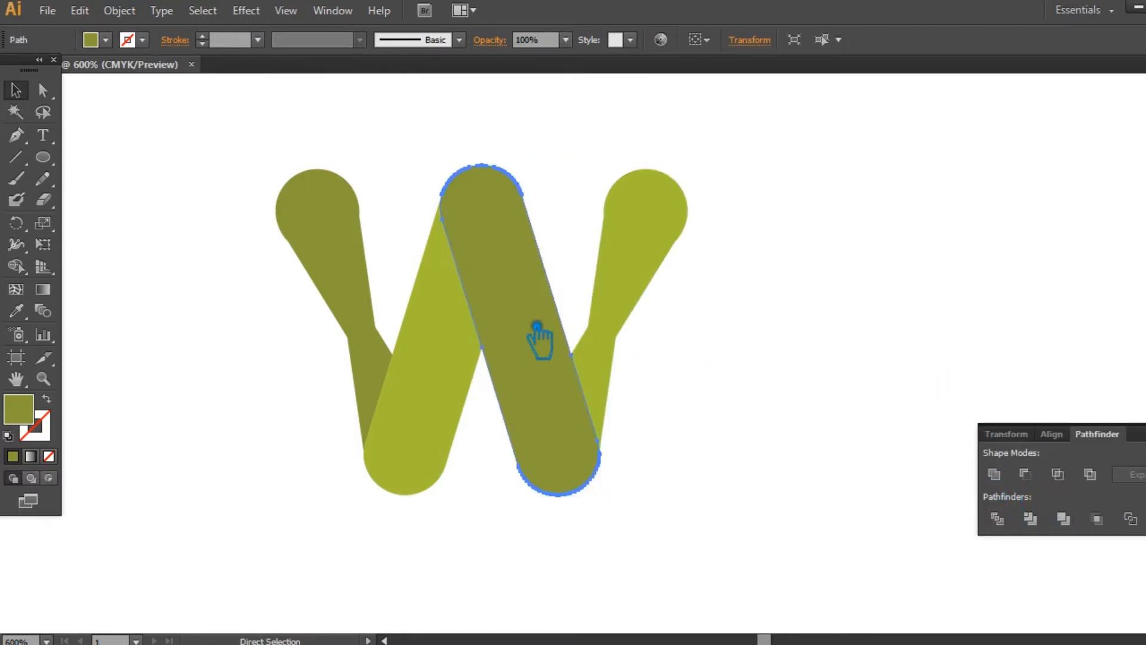
pyautogui.press('v')
# - Unite the rounded top cap with the light green inner bar and fill it with the light green sampled from the right arm
pyautogui.click(454, 329)
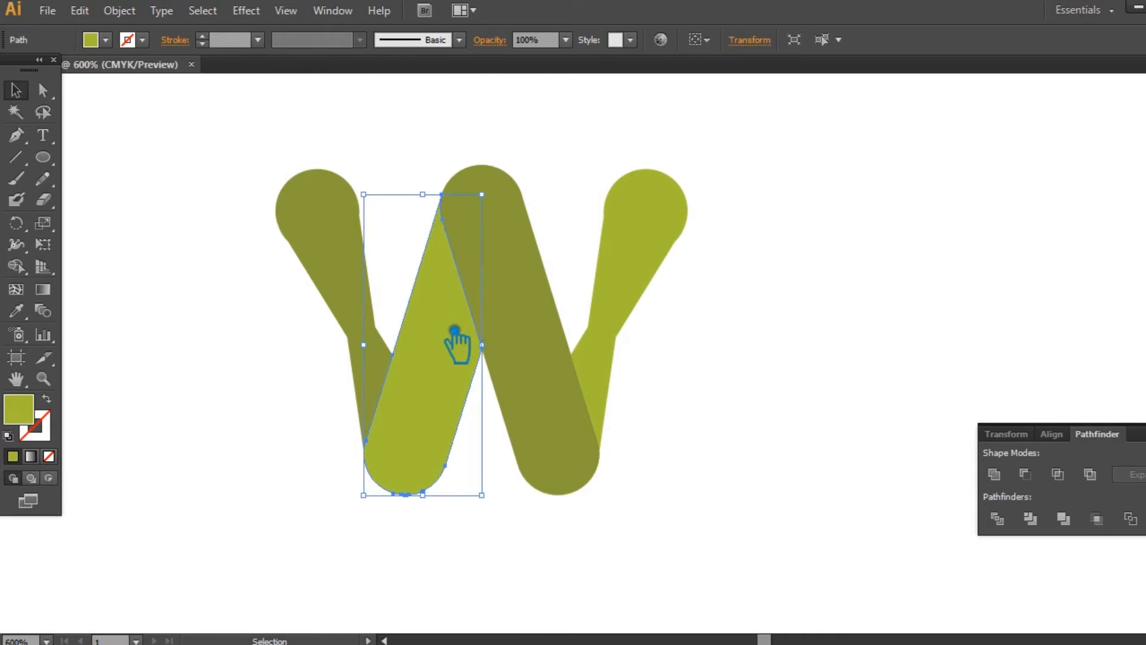
pyautogui.click(521, 215)
pyautogui.keyDown('shift'); pyautogui.click(435, 402); pyautogui.keyUp('shift')
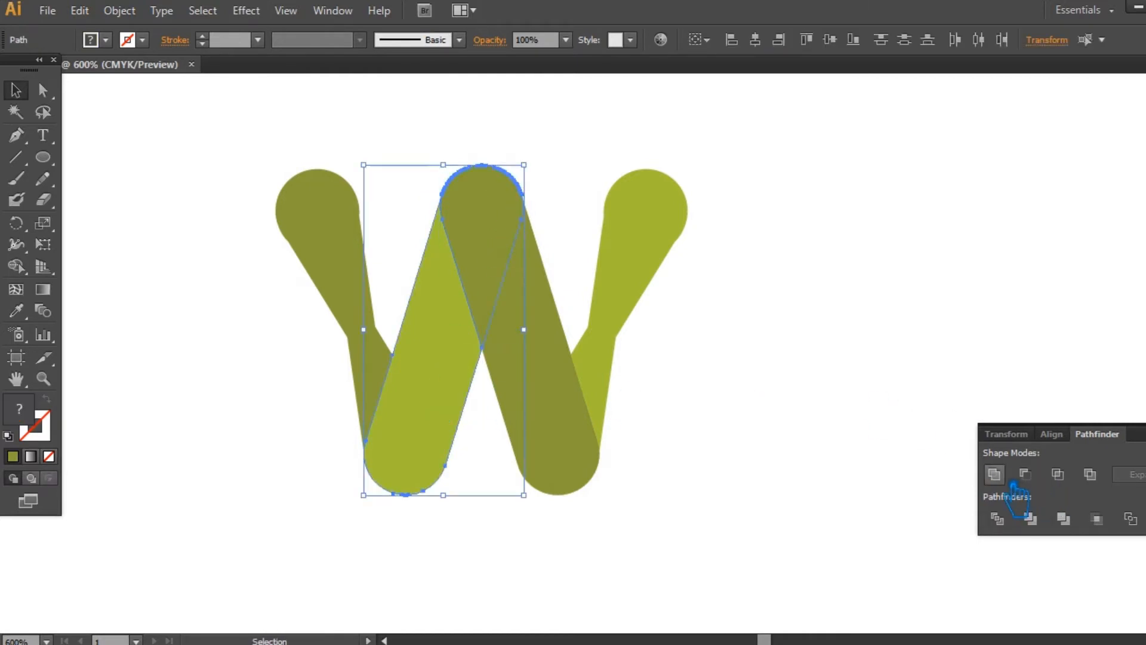
pyautogui.click(994, 473)
pyautogui.press('i')
pyautogui.click(657, 238)
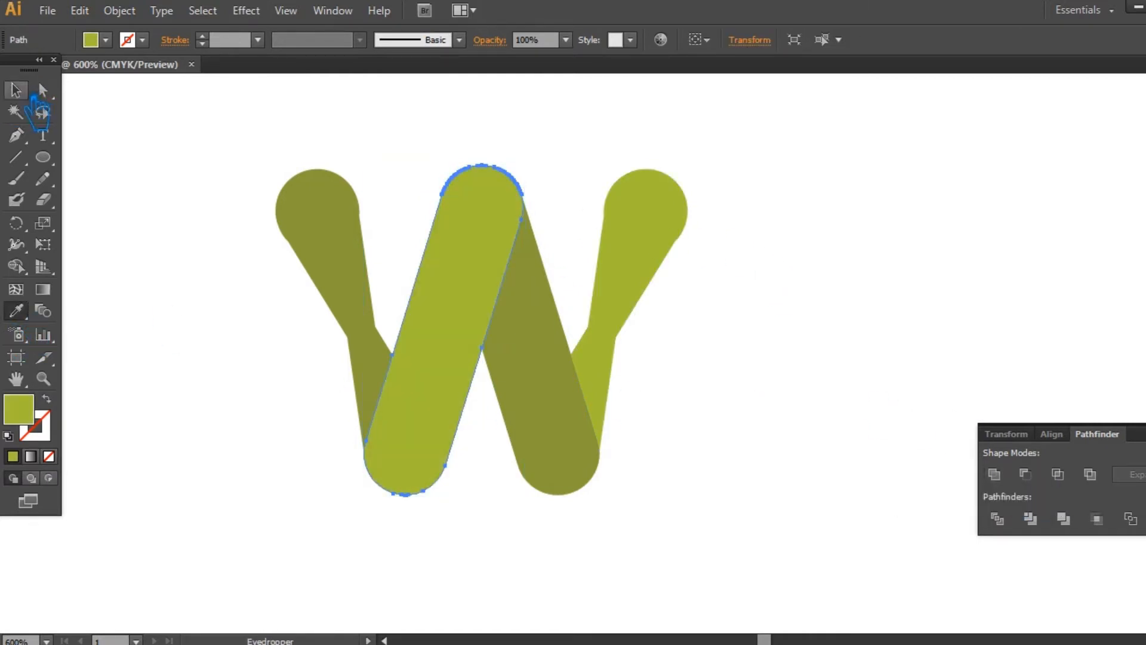
pyautogui.click(29, 95)
pyautogui.click(260, 166)
pyautogui.hotkey('ctrl', 'shift', 'F9')
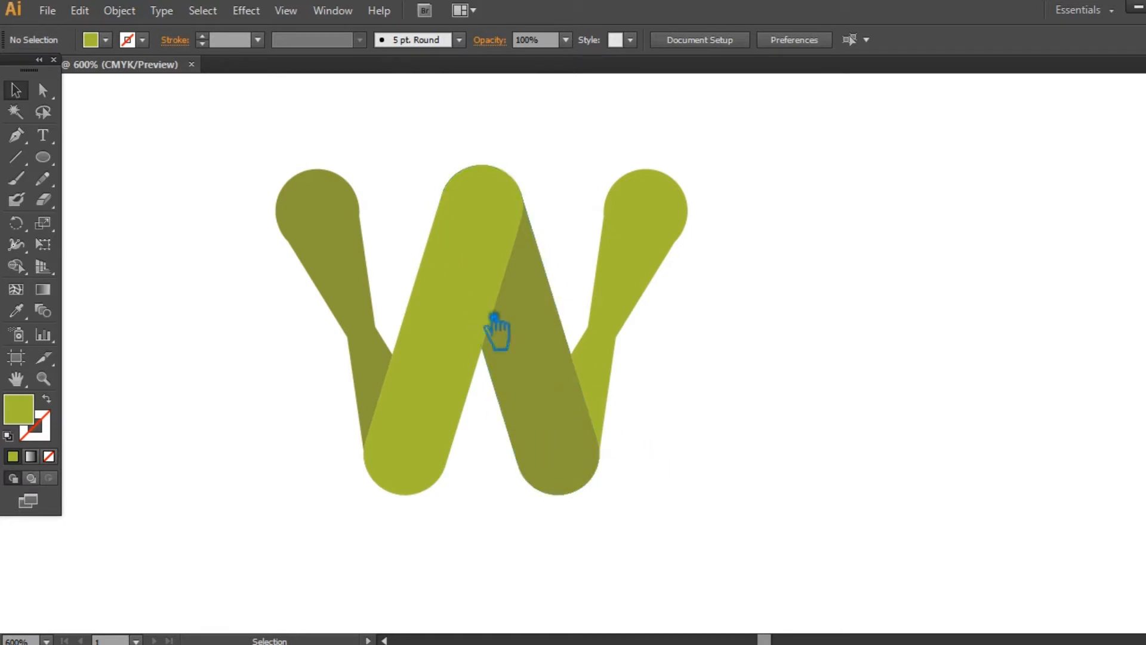
# - Select both inner bars of the W and undo a trial fill sampled from the dark bar
pyautogui.click(482, 358)
pyautogui.press('i')
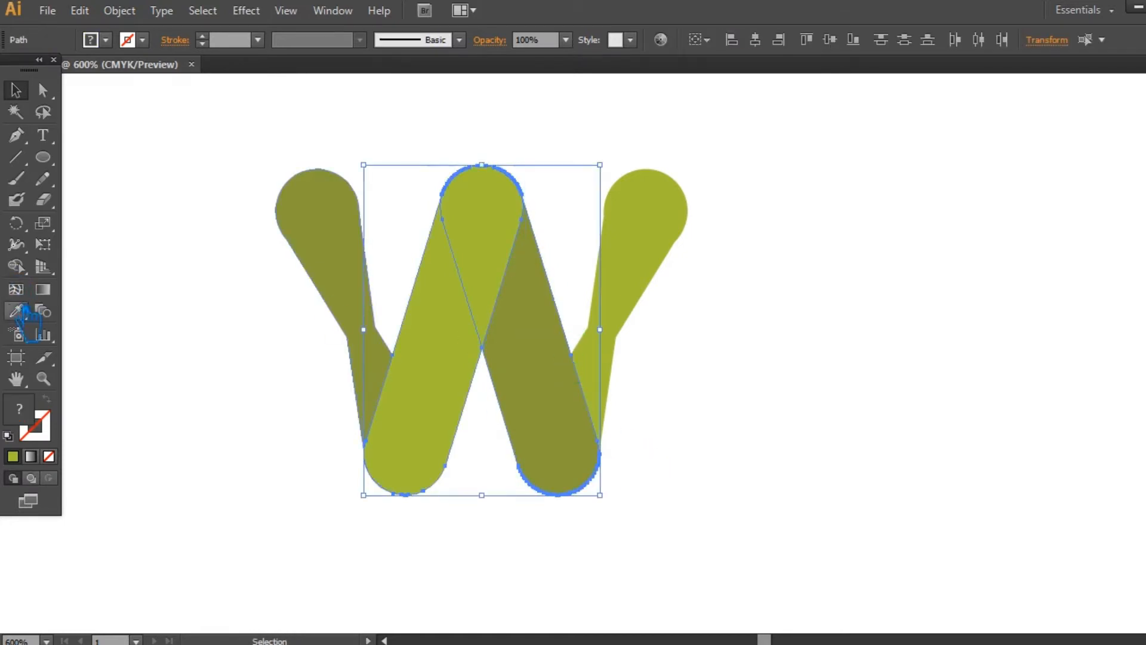
pyautogui.click(536, 329)
pyautogui.hotkey('ctrl', 'z')
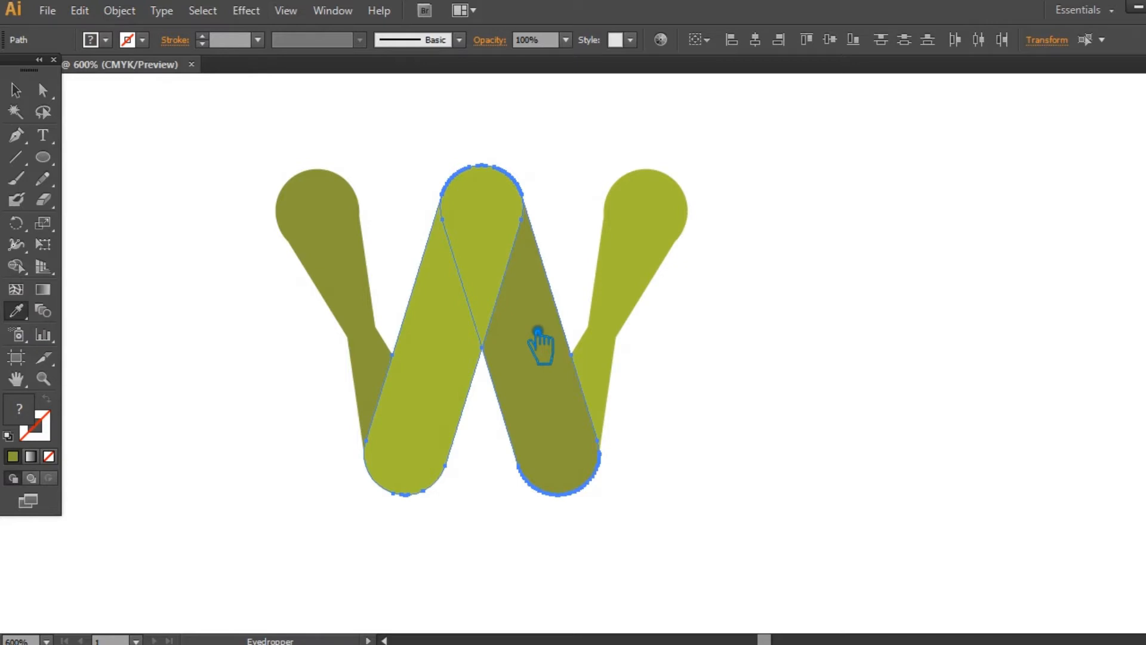
pyautogui.click(16, 90)
# - Offset the paths of both inner bars outward by 0.03 in with the preview turned on, keeping Miter joins
pyautogui.click(120, 10)
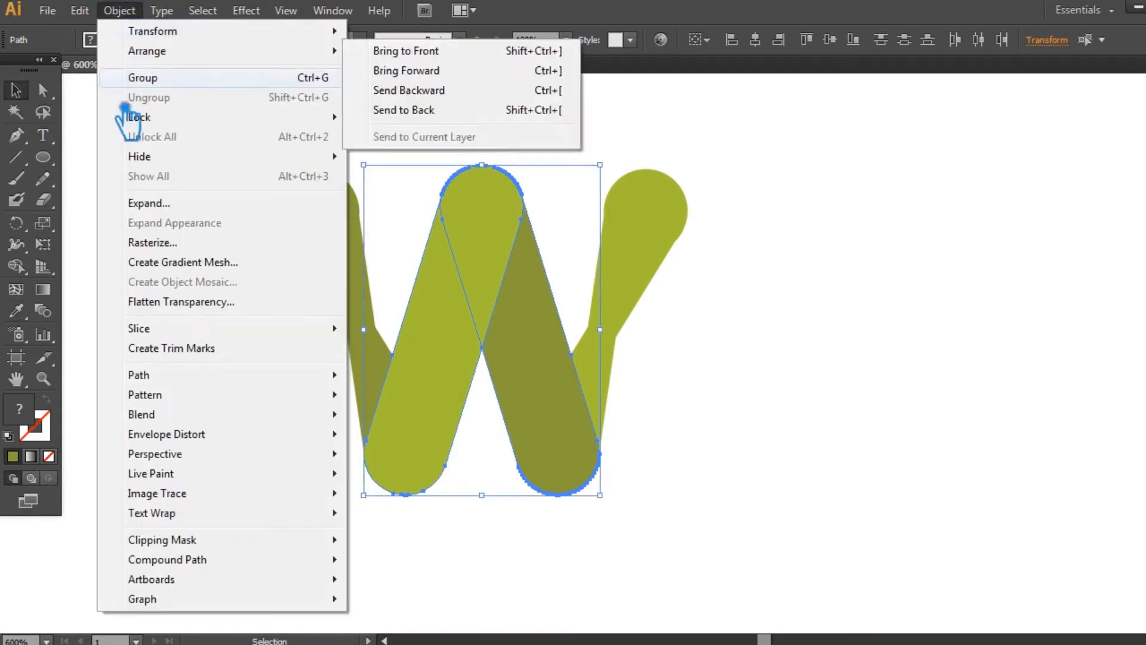
pyautogui.moveTo(192, 371)
pyautogui.click(447, 449)
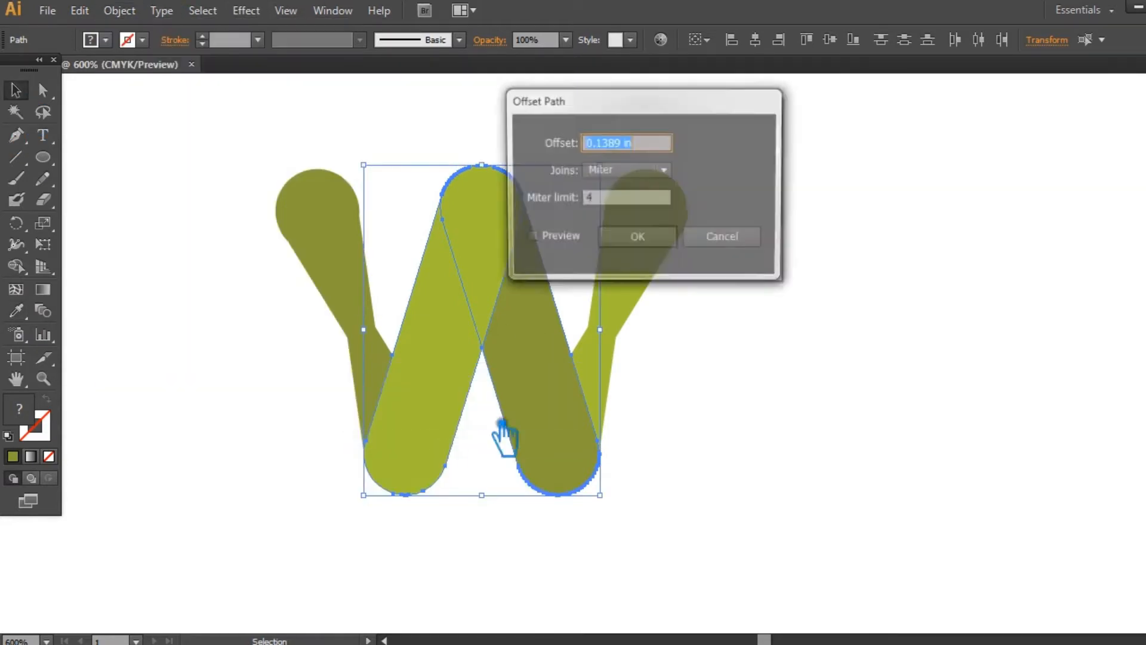
pyautogui.click(529, 238)
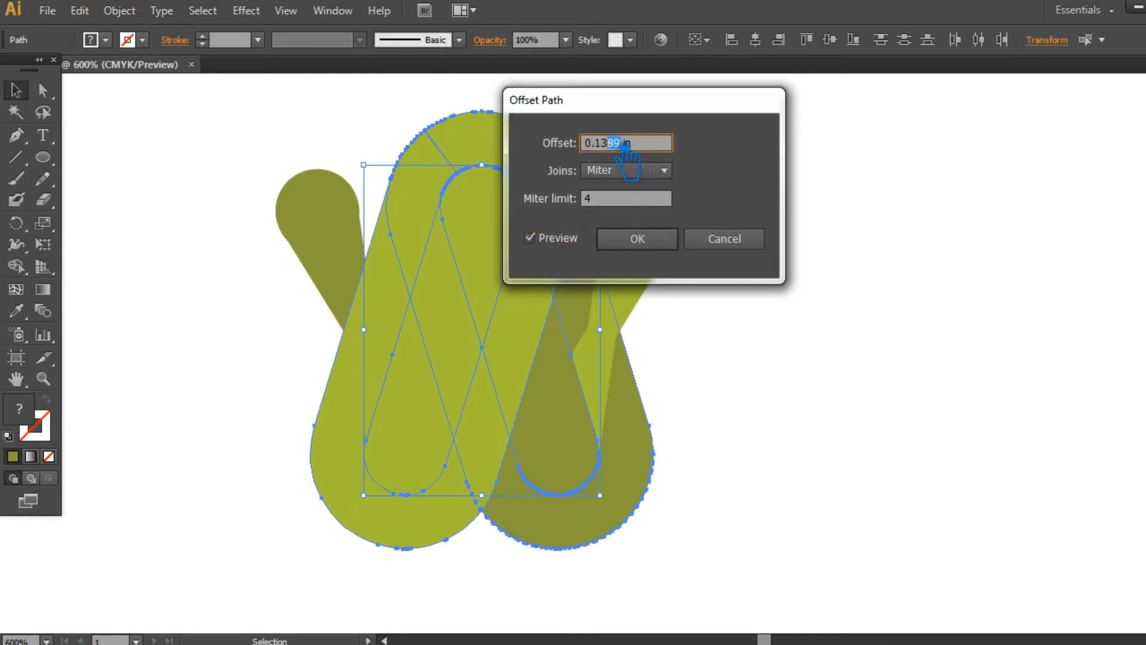
pyautogui.write('0')
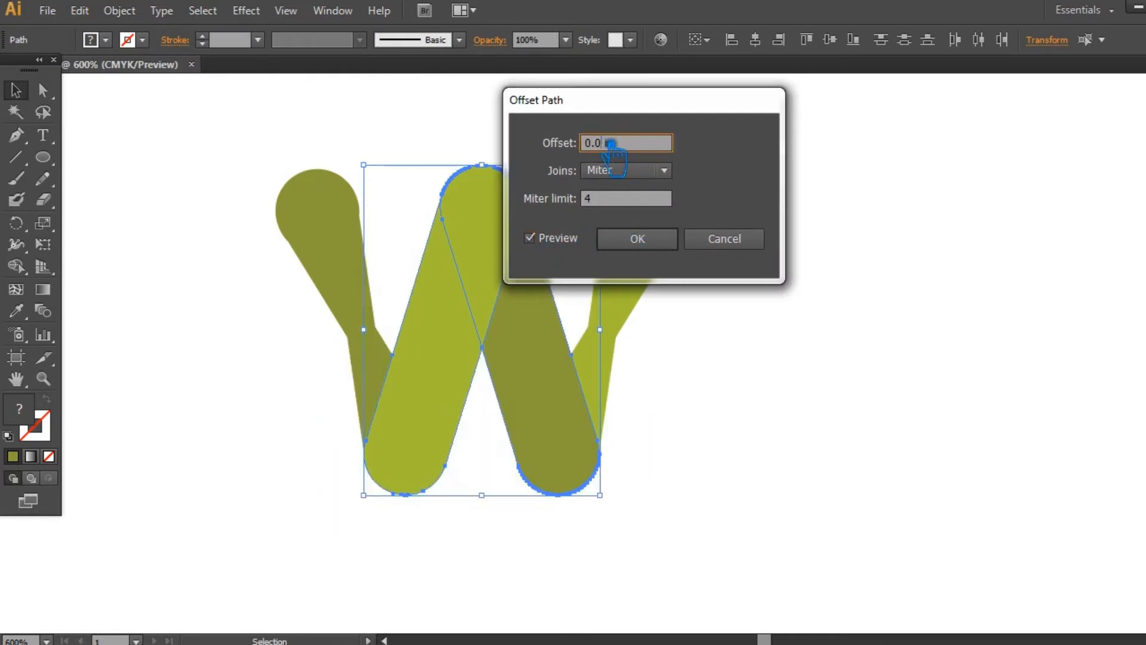
pyautogui.write('2')
pyautogui.press('BackSpace')
pyautogui.write('4')
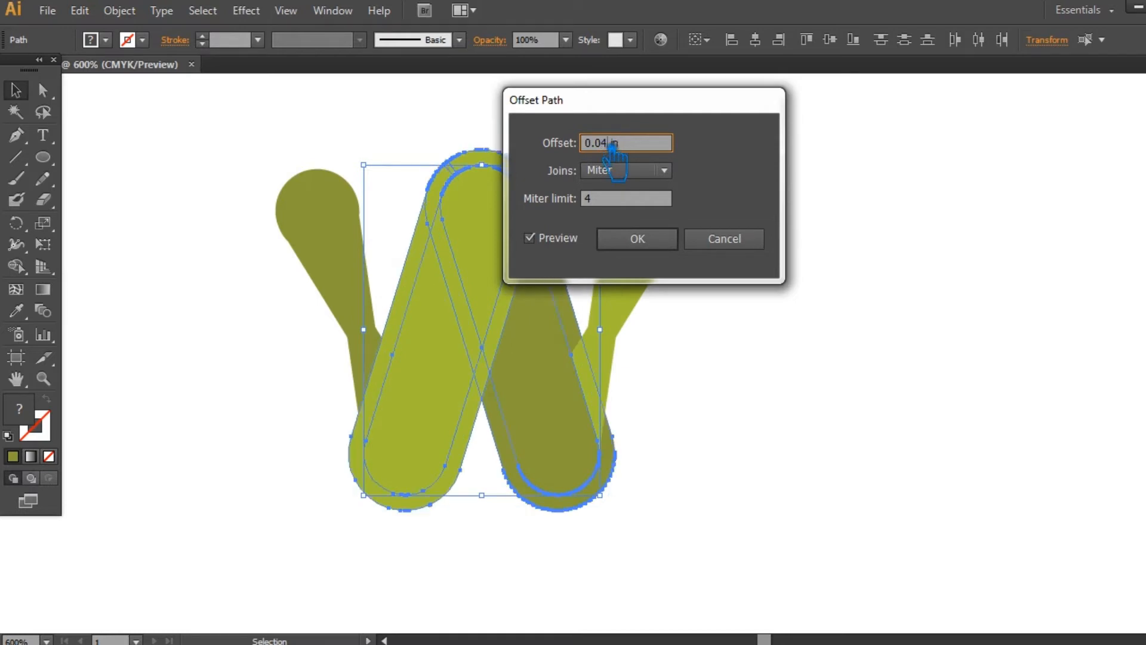
pyautogui.press('BackSpace')
pyautogui.write('3')
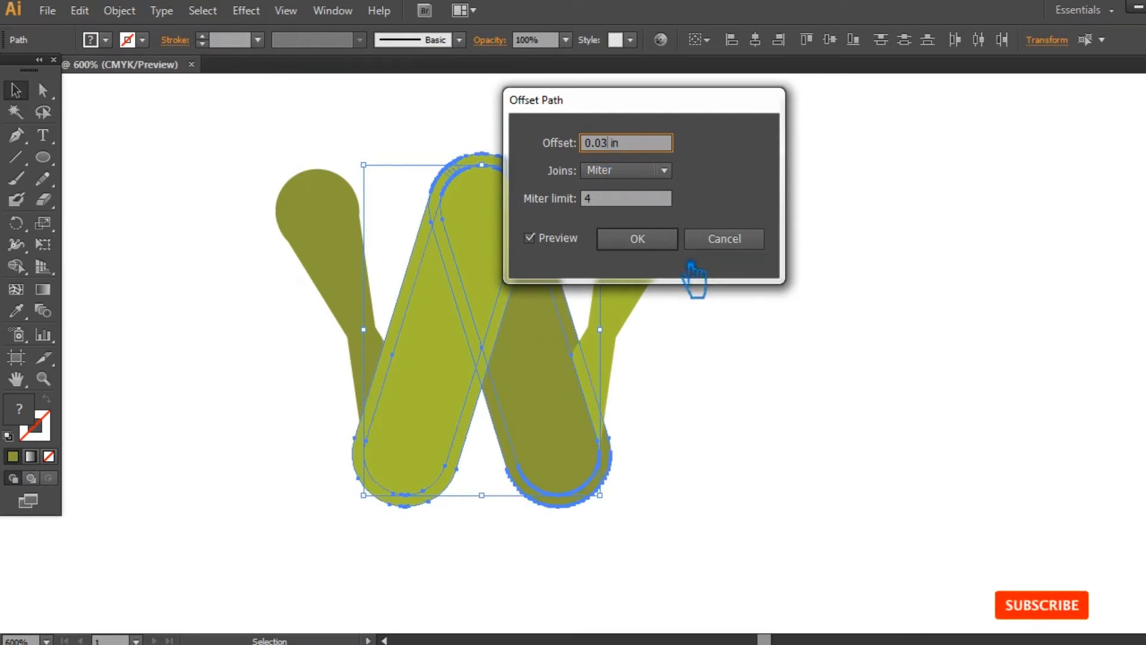
pyautogui.click(665, 241)
pyautogui.click(818, 416)
# - Divide the whole W, including the offset outlines, into separate pieces and ungroup the result
pyautogui.moveTo(790, 520); pyautogui.dragTo(266, 240)
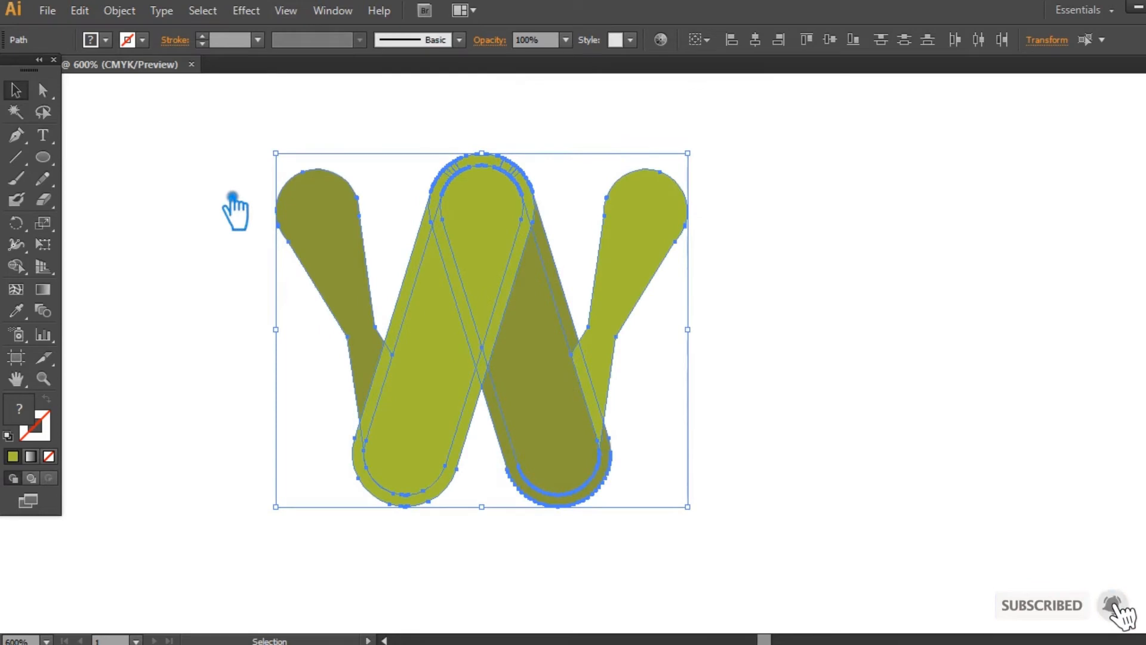
pyautogui.hotkey('ctrl', 'shift', 'F9')
pyautogui.click(1021, 523)
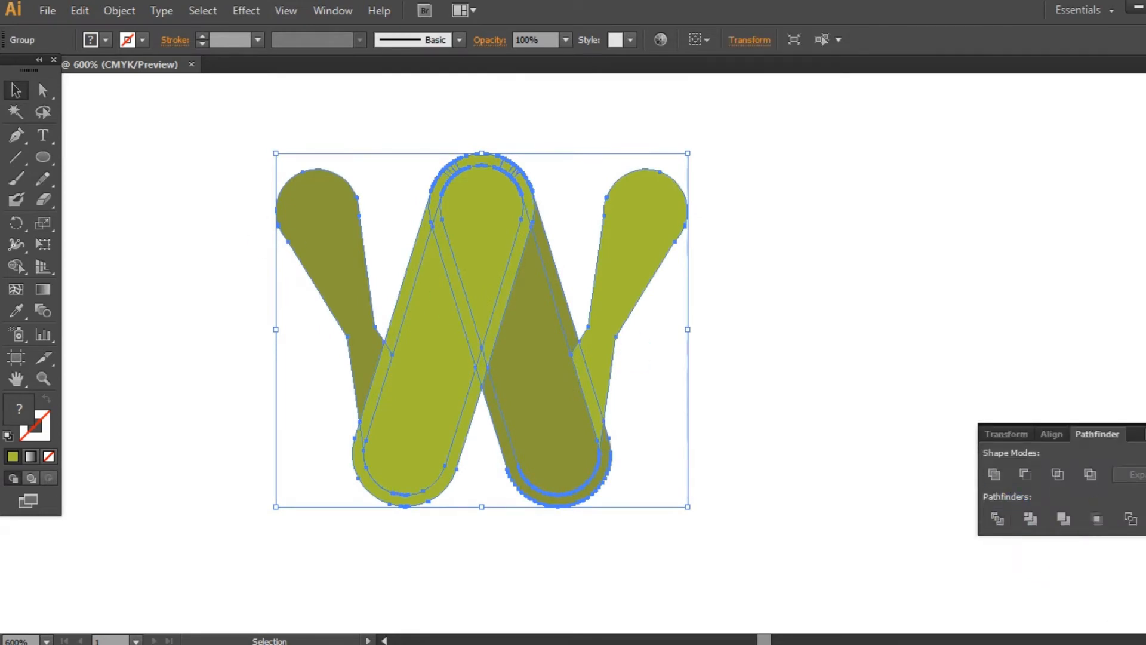
pyautogui.hotkey('ctrl', 'shift', 'F9')
pyautogui.hotkey('ctrl', 'shift', 'a')
pyautogui.rightClick(543, 225)
pyautogui.click(576, 314)
pyautogui.click(907, 286)
# - Delete the offset outline pieces along the dark green bar's right edge and around its rounded lower end
pyautogui.click(568, 292)
pyautogui.hotkey('ctrl', 'shift', 'a')
pyautogui.click(576, 275)
pyautogui.press('Delete')
pyautogui.click(624, 486)
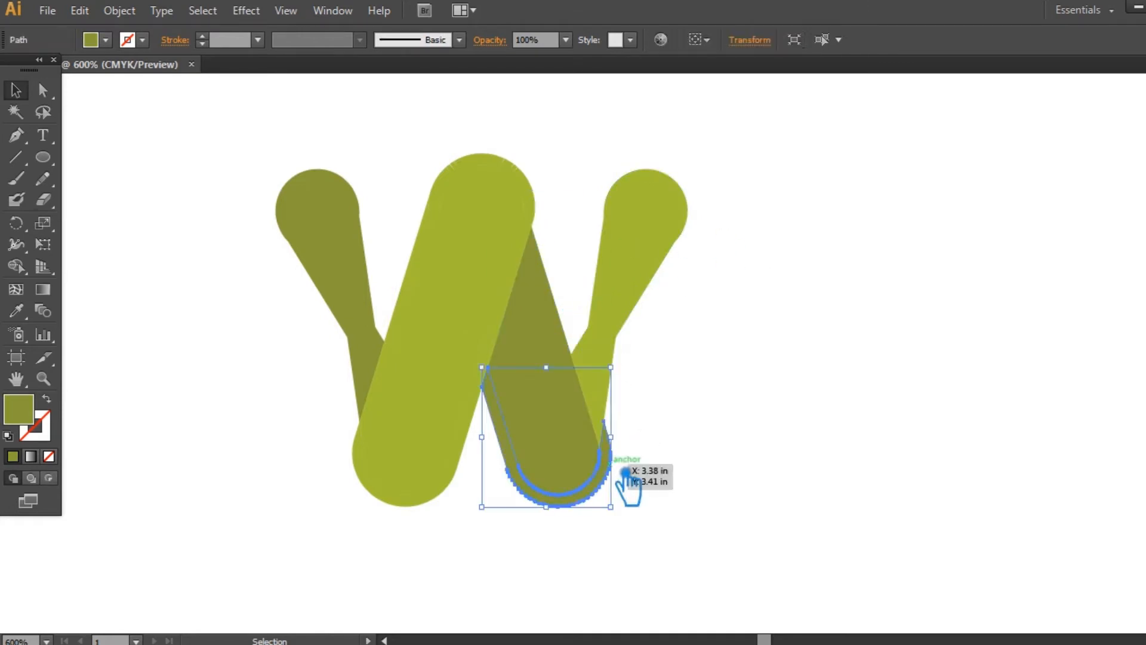
pyautogui.press('Delete')
# - Delete the offset outline pieces along the light green bar's left edge, over its top, and around its lower end
pyautogui.click(409, 339)
pyautogui.press('Delete')
pyautogui.click(493, 162)
pyautogui.press('Delete')
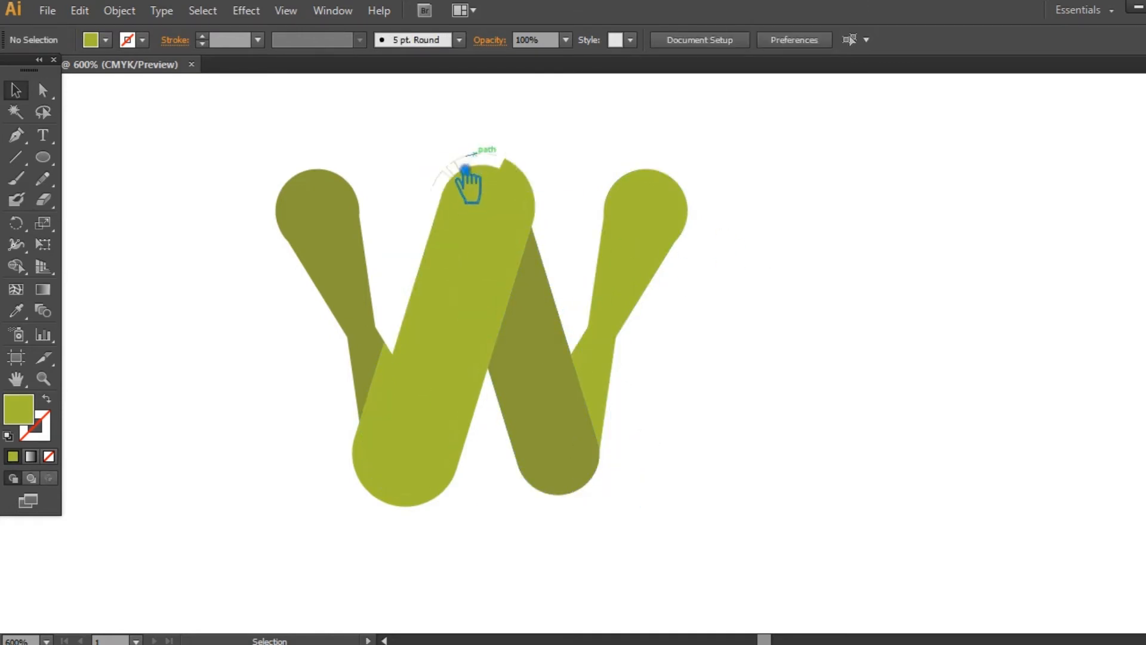
pyautogui.click(376, 478)
pyautogui.press('Delete')
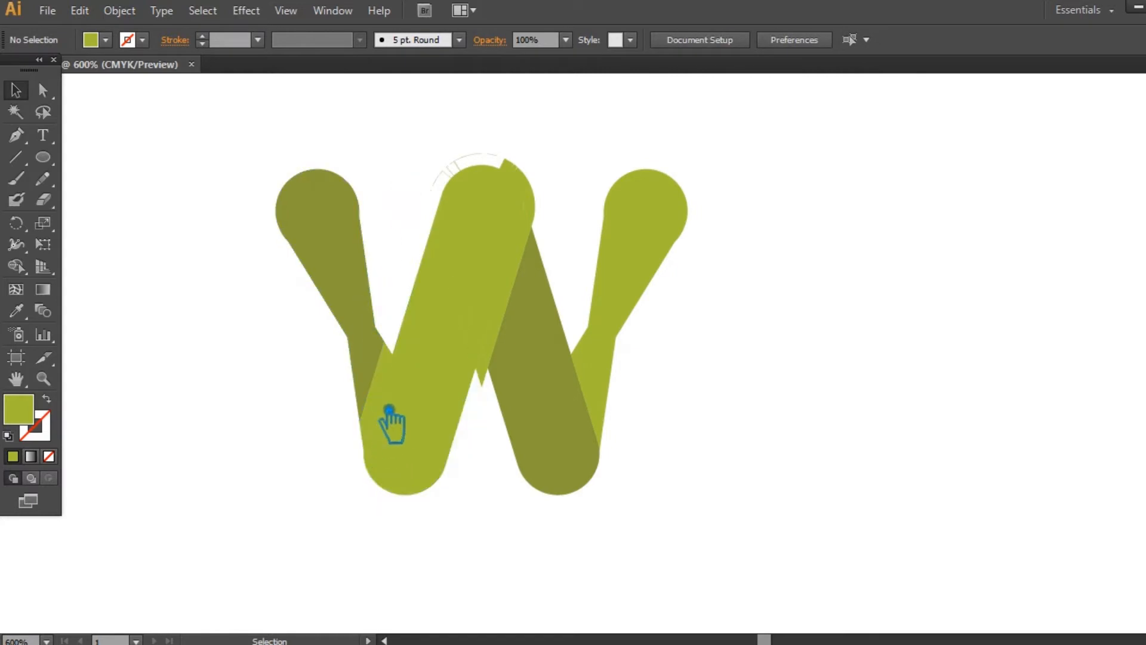
# - Delete the offset pieces over the left arm's lower tip, below the inner bars' junction, and at the cap's right curve
pyautogui.click(390, 406)
pyautogui.press('Delete')
pyautogui.click(503, 389)
pyautogui.press('Delete')
pyautogui.click(545, 199)
pyautogui.press('Delete')
# - Unite the remaining light green inner bar pieces and the top cap into one shape
pyautogui.click(325, 251)
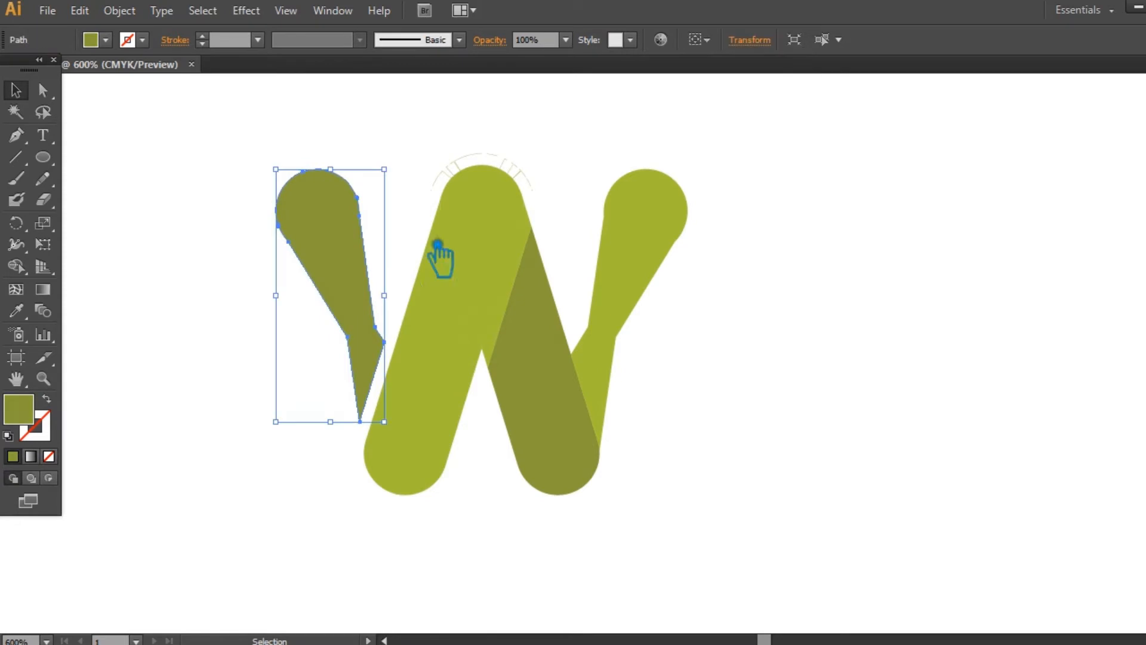
pyautogui.keyDown('shift'); pyautogui.click(482, 250); pyautogui.keyUp('shift')
pyautogui.click(486, 524)
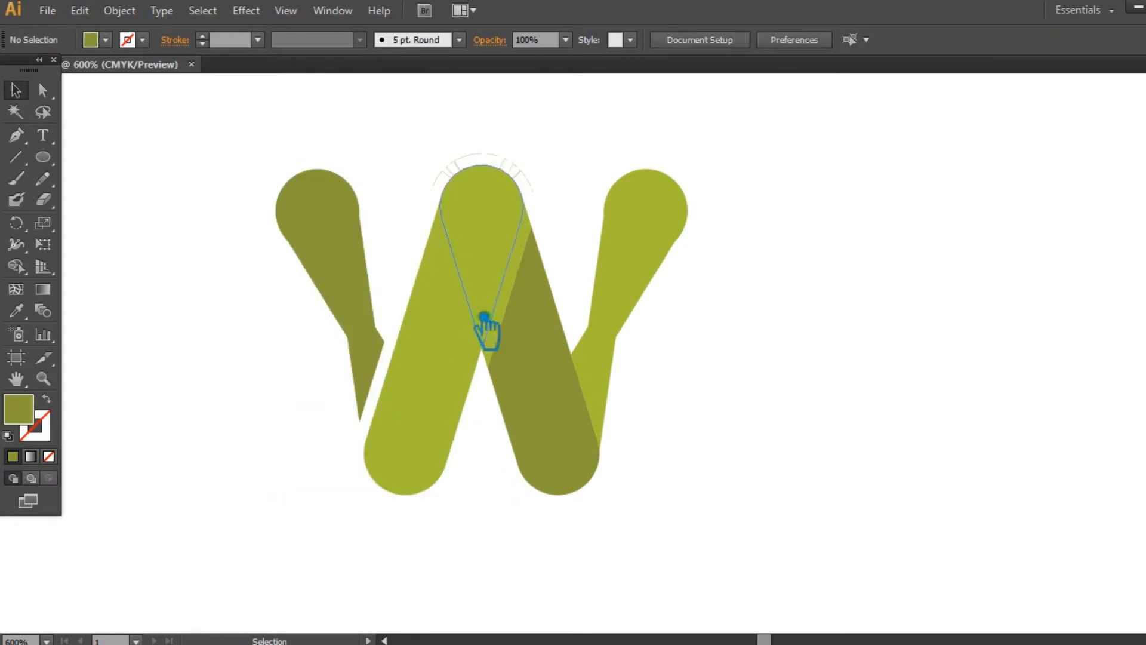
pyautogui.click(478, 317)
pyautogui.keyDown('shift'); pyautogui.click(524, 230); pyautogui.keyUp('shift')
pyautogui.keyDown('shift'); pyautogui.click(449, 442); pyautogui.keyUp('shift')
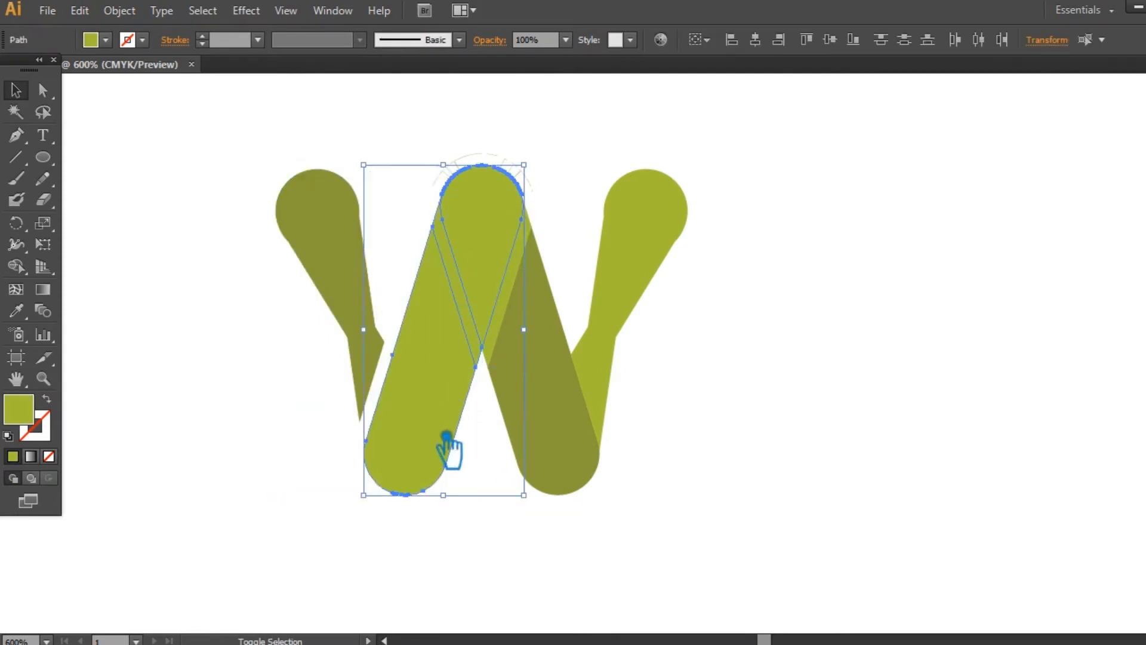
pyautogui.hotkey('ctrl', 'shift', 'F9')
pyautogui.click(994, 474)
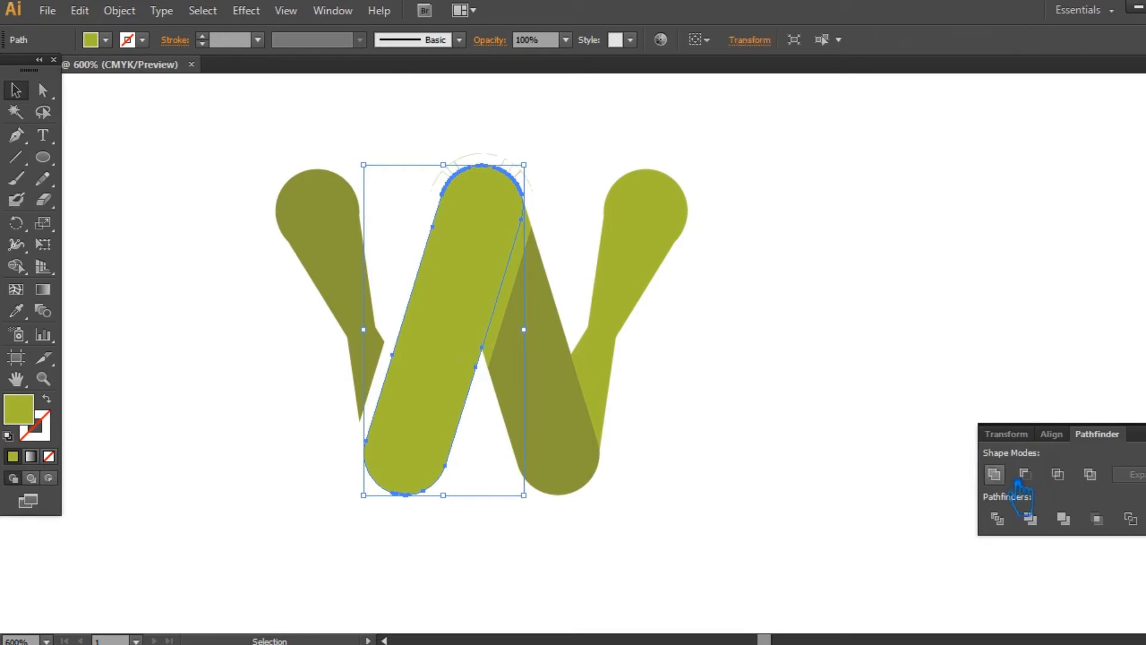
pyautogui.click(1145, 434)
pyautogui.click(1017, 380)
# - Select the W's arms and bars and clear them from the artboard, along with all remaining offset slivers
pyautogui.click(365, 314)
pyautogui.keyDown('shift'); pyautogui.click(498, 285); pyautogui.keyUp('shift')
pyautogui.keyDown('shift'); pyautogui.click(525, 293); pyautogui.keyUp('shift')
pyautogui.keyDown('shift'); pyautogui.click(525, 302); pyautogui.keyUp('shift')
pyautogui.keyDown('shift'); pyautogui.click(483, 304); pyautogui.keyUp('shift')
pyautogui.keyDown('shift'); pyautogui.click(572, 380); pyautogui.keyUp('shift')
pyautogui.keyDown('shift'); pyautogui.click(640, 282); pyautogui.keyUp('shift')
pyautogui.press('a')
pyautogui.press('Delete')
pyautogui.press('v')
pyautogui.moveTo(790, 519); pyautogui.dragTo(241, 143)
pyautogui.press('Delete')
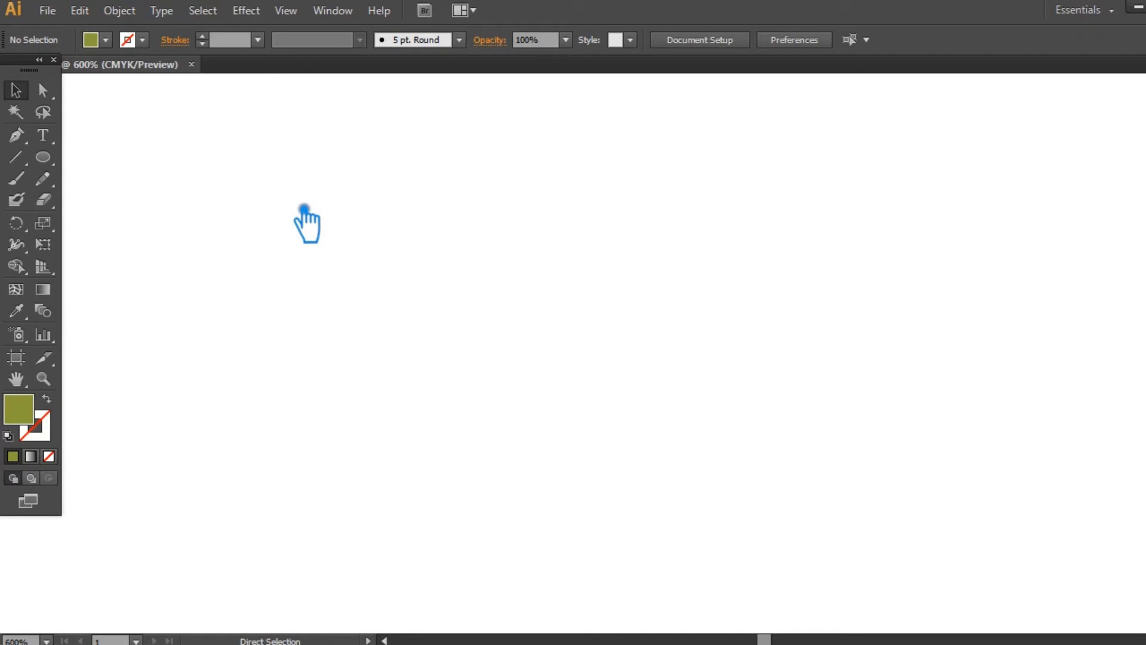
# - Undo the clearing of the W's shapes and match the sliver between its inner bars to the dark bar's olive green
pyautogui.hotkey('ctrl', 'z')
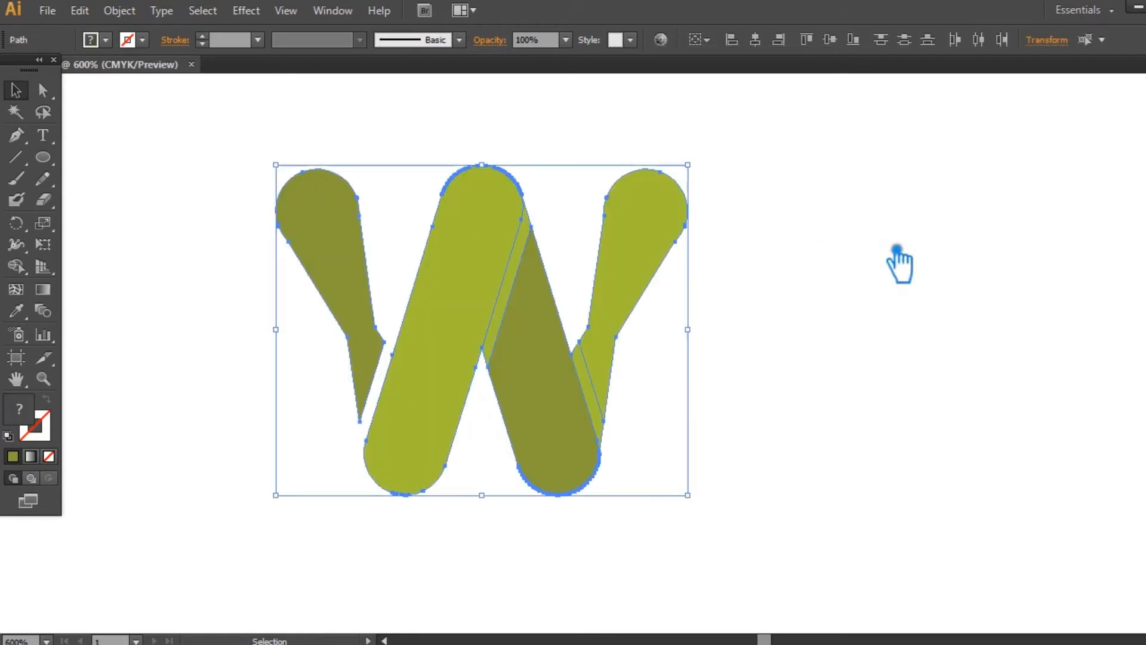
pyautogui.click(934, 269)
pyautogui.click(517, 329)
pyautogui.click(16, 311)
pyautogui.click(534, 358)
# - Darken the fill of the sliver between the inner bars to a deeper olive shade as a fold shadow
pyautogui.doubleClick(18, 409)
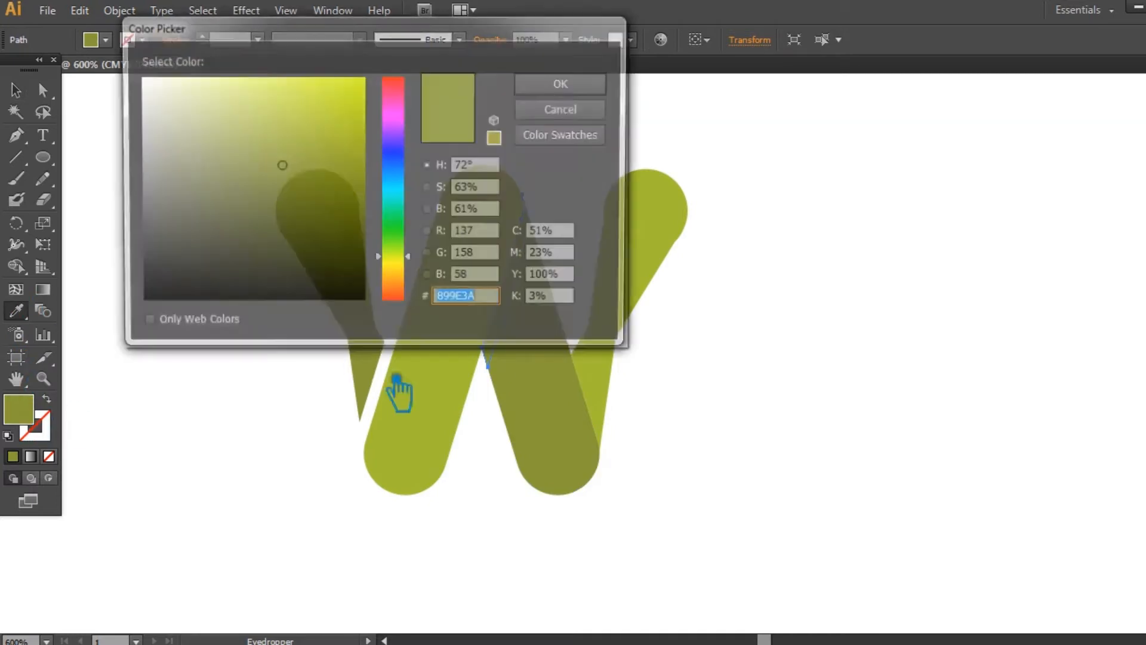
pyautogui.click(292, 184)
pyautogui.click(560, 84)
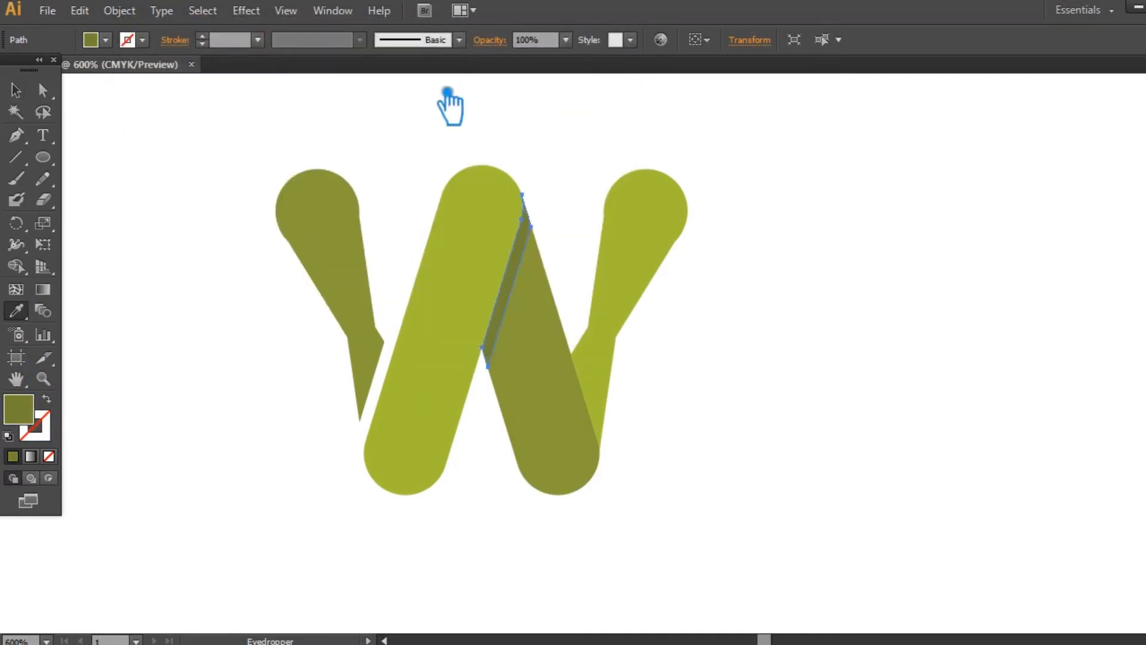
pyautogui.press('v')
pyautogui.click(160, 147)
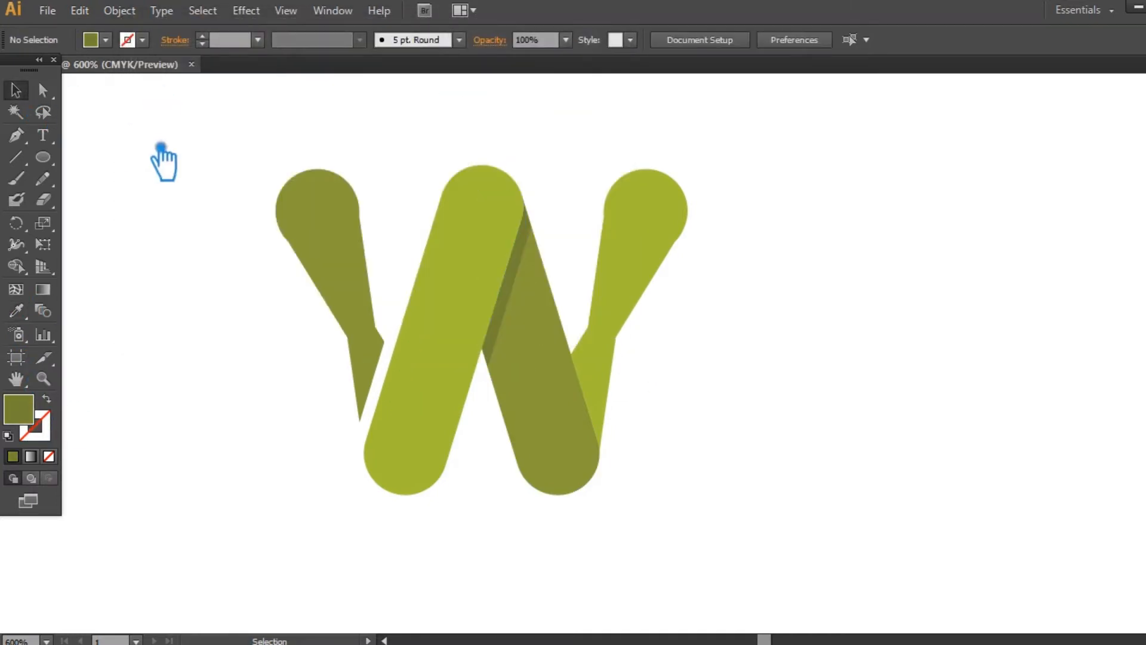
# - Fill the sliver between the dark bar and the right arm with the fold shadow's olive, sampled using the Eyedropper
pyautogui.click(605, 410)
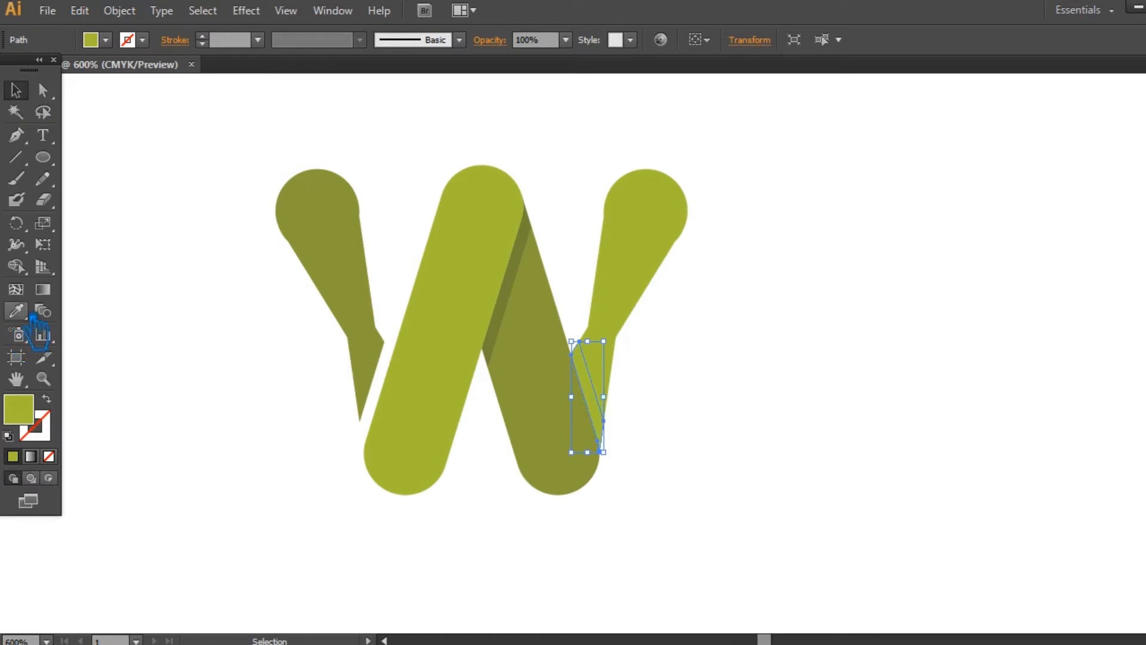
pyautogui.click(24, 315)
pyautogui.click(530, 269)
pyautogui.click(16, 90)
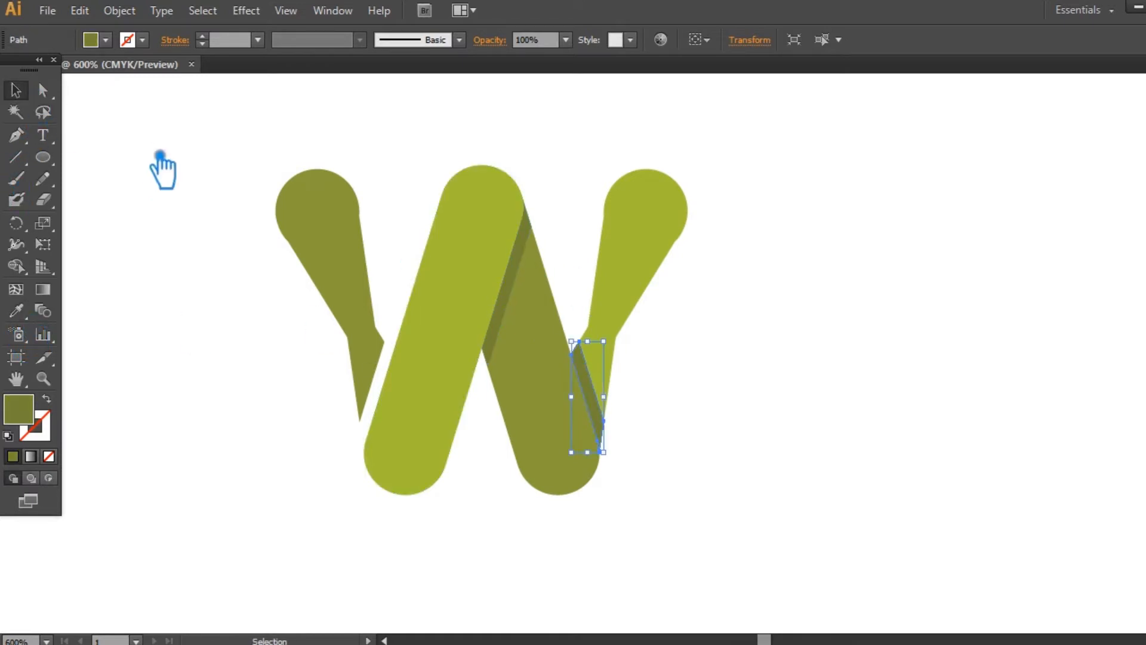
pyautogui.click(160, 161)
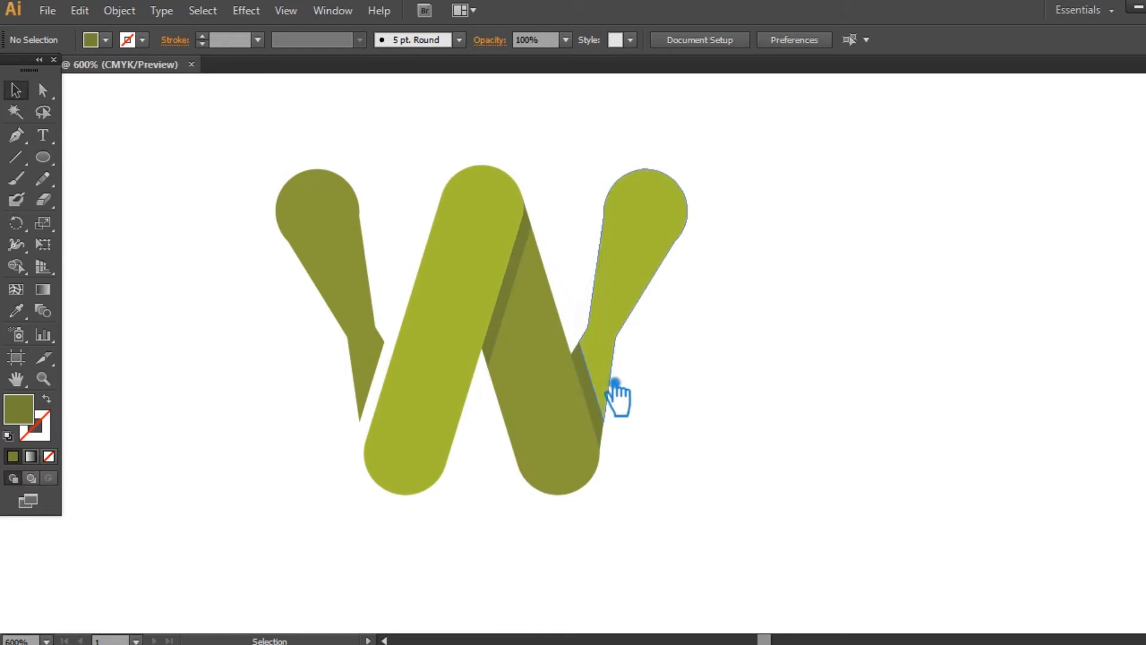
# - Delete the sliver between the dark bar and the right arm to leave a clean gap
pyautogui.click(604, 412)
pyautogui.press('Delete')
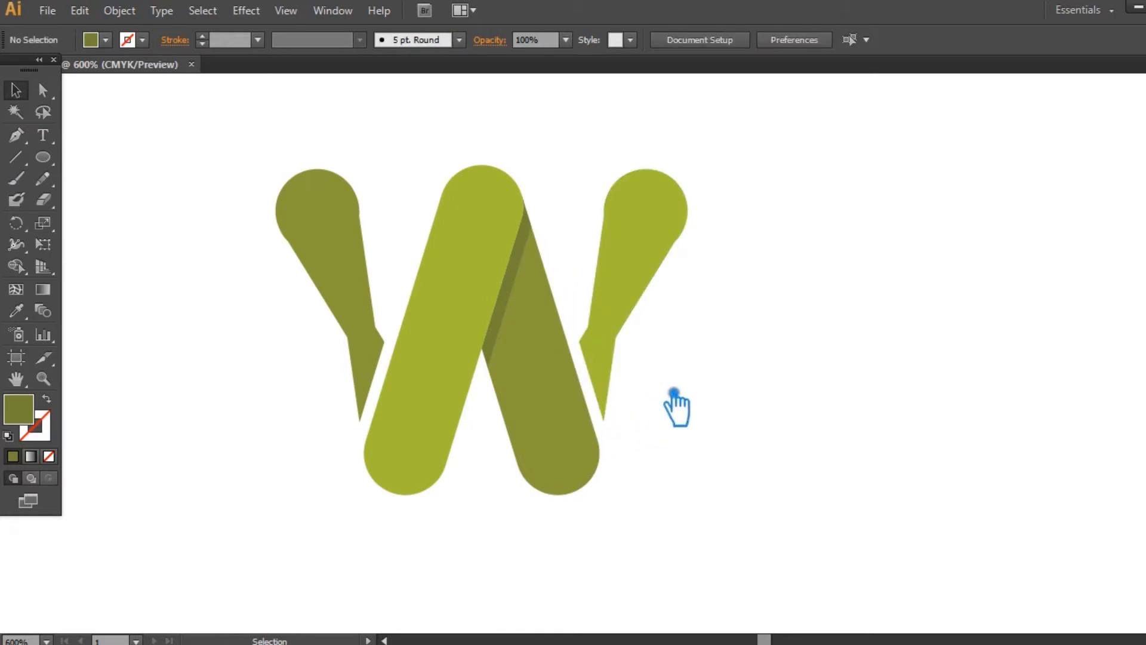
# - Set the fold shadow between the W's inner bars to a slightly darker, more saturated olive
pyautogui.click(528, 281)
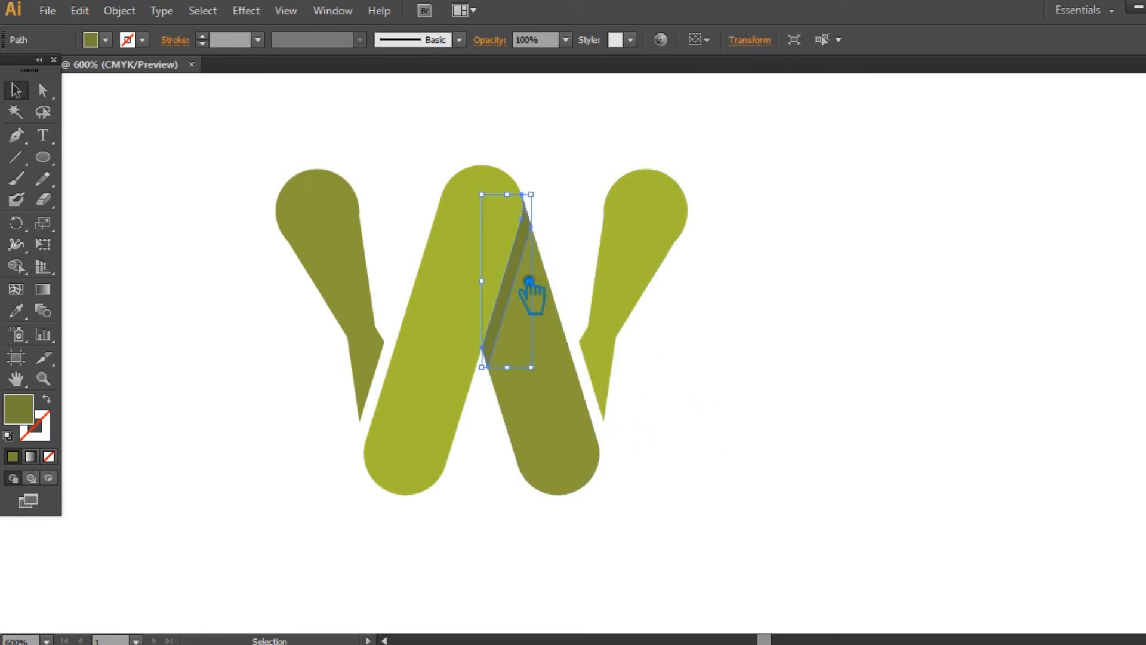
pyautogui.click(16, 310)
pyautogui.doubleClick(18, 409)
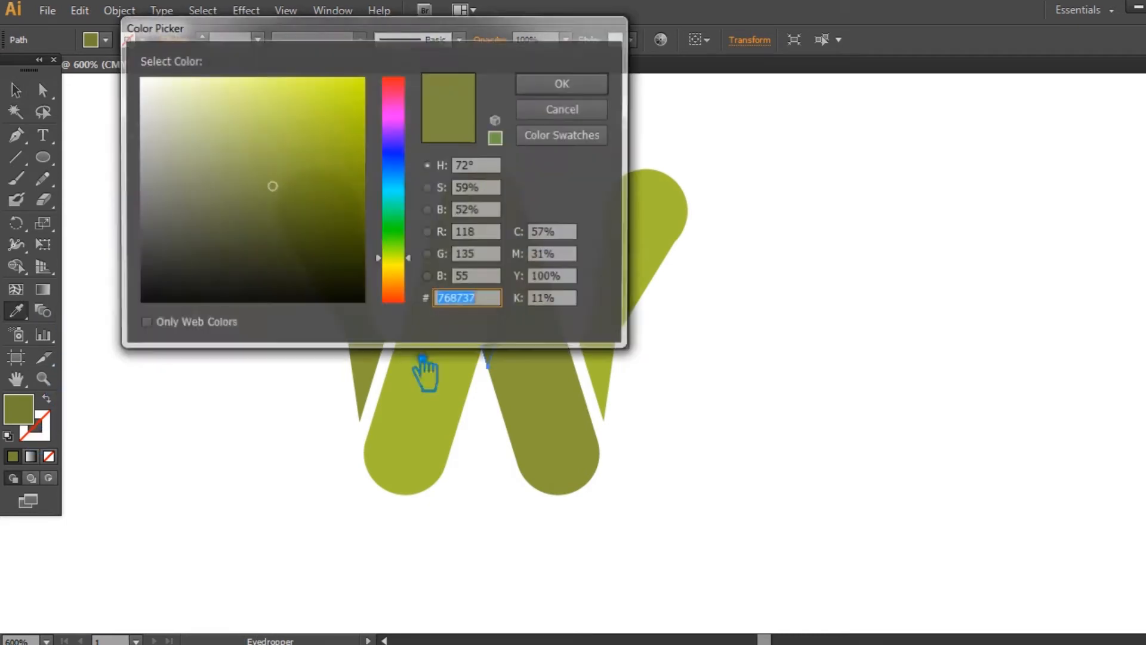
pyautogui.click(289, 190)
pyautogui.click(559, 87)
pyautogui.click(16, 91)
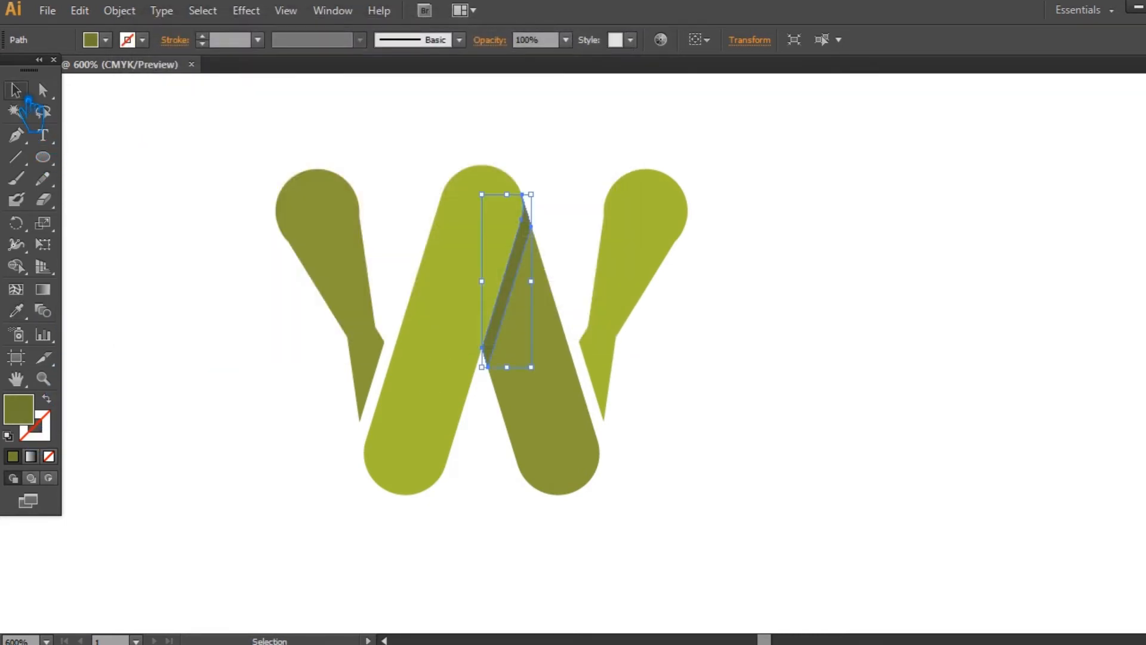
pyautogui.click(796, 278)
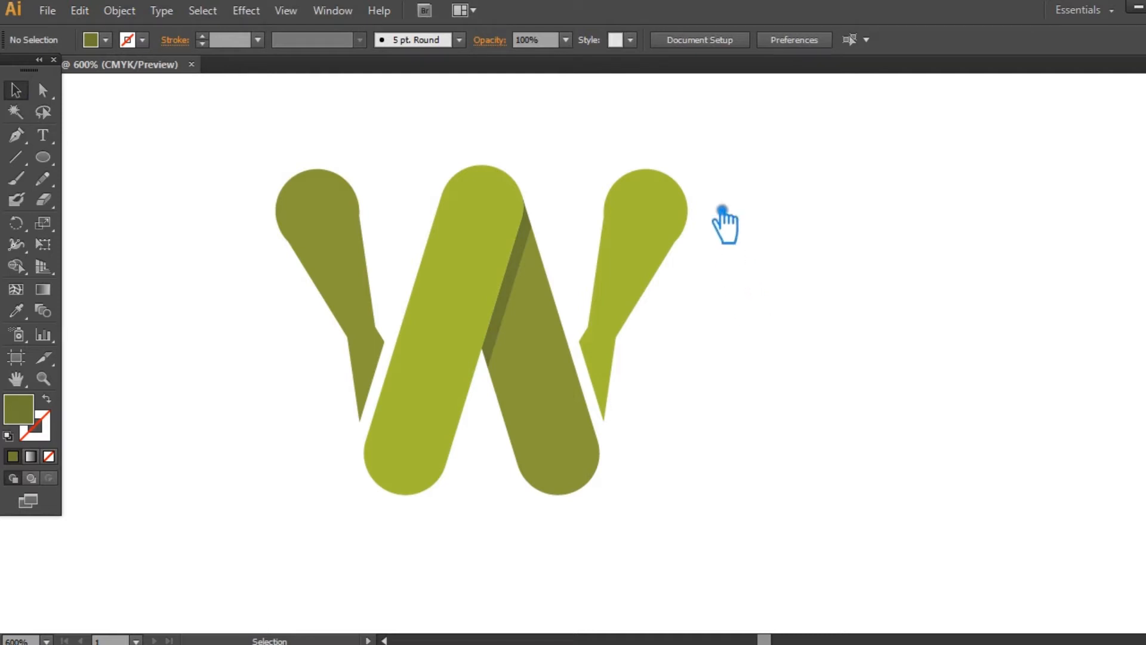
# - Draw a narrow upright rectangle to the right of the W, about as tall as the letter
pyautogui.moveTo(729, 512); pyautogui.dragTo(241, 146)
pyautogui.click(940, 346)
pyautogui.hotkey('ctrl', '-')
pyautogui.moveTo(545, 338); pyautogui.dragTo(303, 338)
pyautogui.click(591, 331)
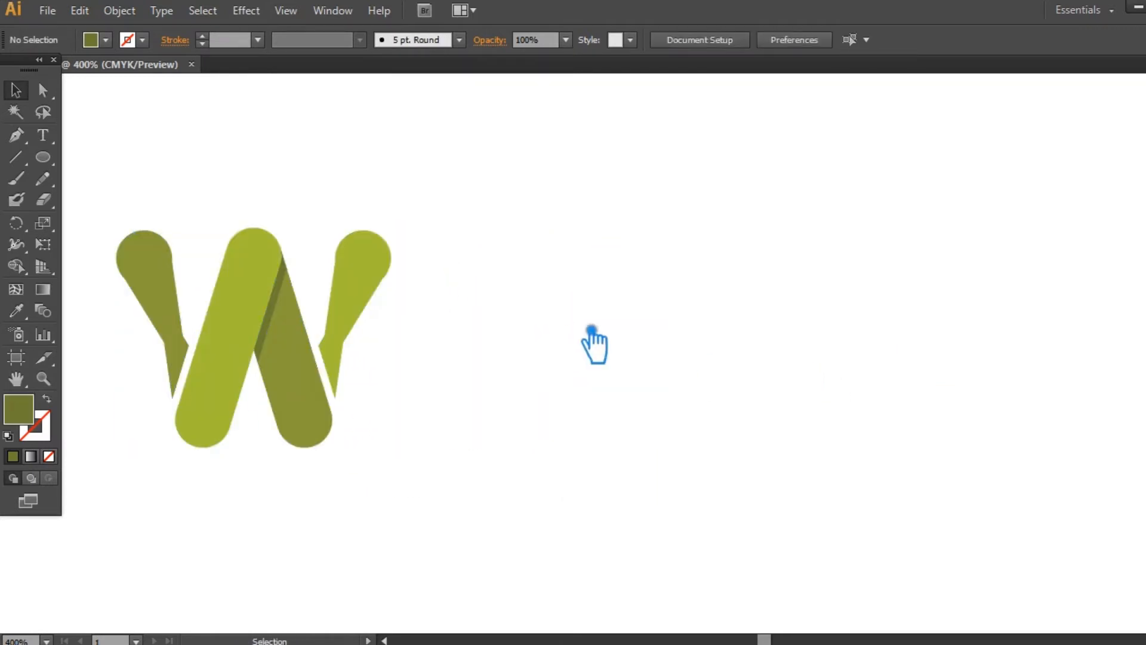
pyautogui.moveTo(42, 157); pyautogui.dragTo(104, 162)
pyautogui.moveTo(519, 235); pyautogui.dragTo(596, 414)
pyautogui.hotkey('ctrl', 'z')
pyautogui.moveTo(453, 231); pyautogui.dragTo(530, 447)
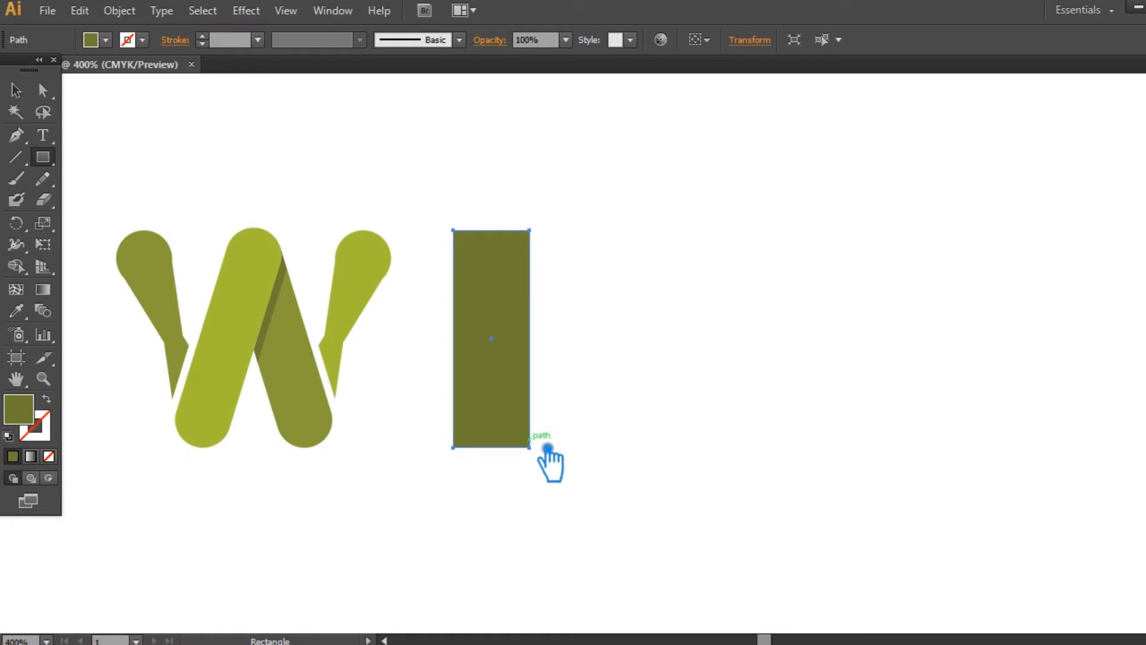
# - Shift the rectangle's two bottom anchor points to the right to slant it like the W's dark bar
pyautogui.press('a')
pyautogui.moveTo(427, 422); pyautogui.dragTo(562, 475)
pyautogui.press('Right')
pyautogui.press('Right')
pyautogui.press('Right')
pyautogui.press('Right')
pyautogui.press('Right')
pyautogui.press('Right')
pyautogui.press('Right')
pyautogui.press('Right')
pyautogui.press('Right')
pyautogui.press('Right')
pyautogui.press('Right')
pyautogui.press('Right')
pyautogui.press('Right')
pyautogui.press('Right')
pyautogui.press('Right')
pyautogui.press('Right')
pyautogui.press('Right')
pyautogui.press('Right')
pyautogui.press('Right')
pyautogui.press('Right')
pyautogui.press('Right')
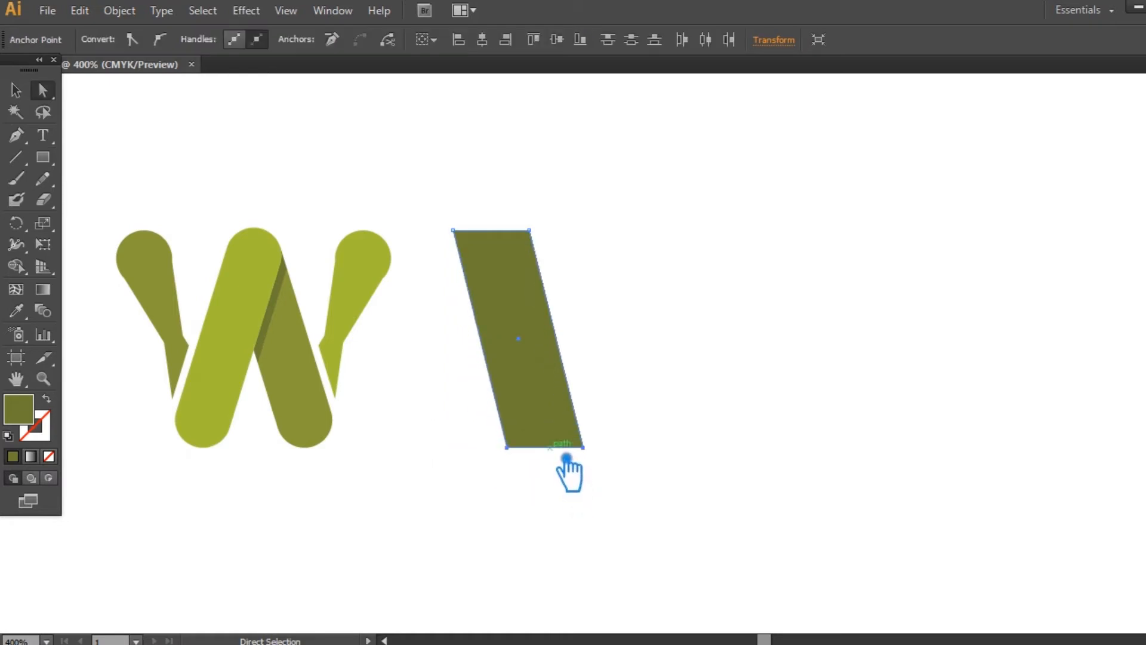
pyautogui.press('Right')
pyautogui.press('Right')
pyautogui.press('Right')
pyautogui.press('Right')
pyautogui.press('Right')
pyautogui.press('Right')
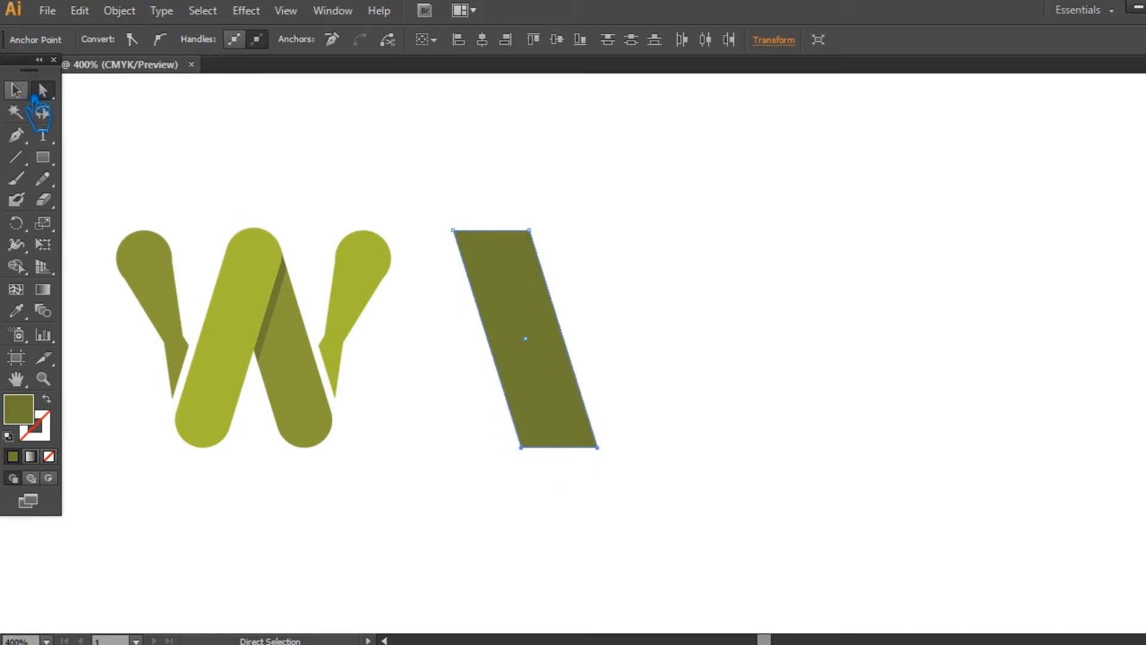
pyautogui.click(24, 92)
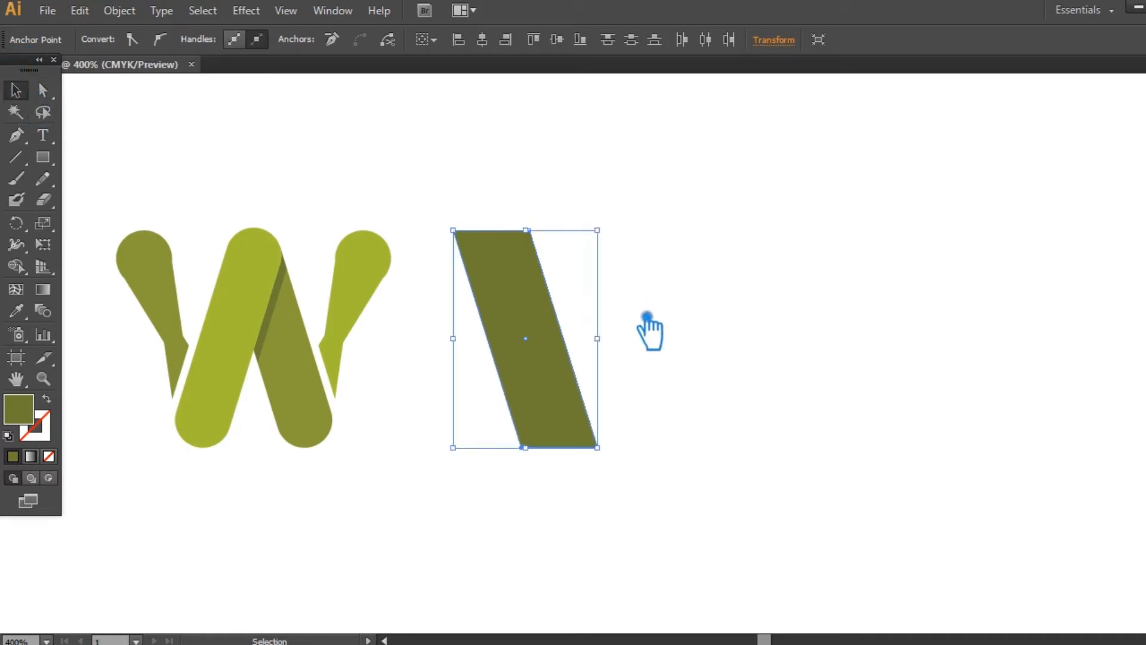
# - Try reflecting copies of the slanted bar across the vertical axis
pyautogui.rightClick(539, 327)
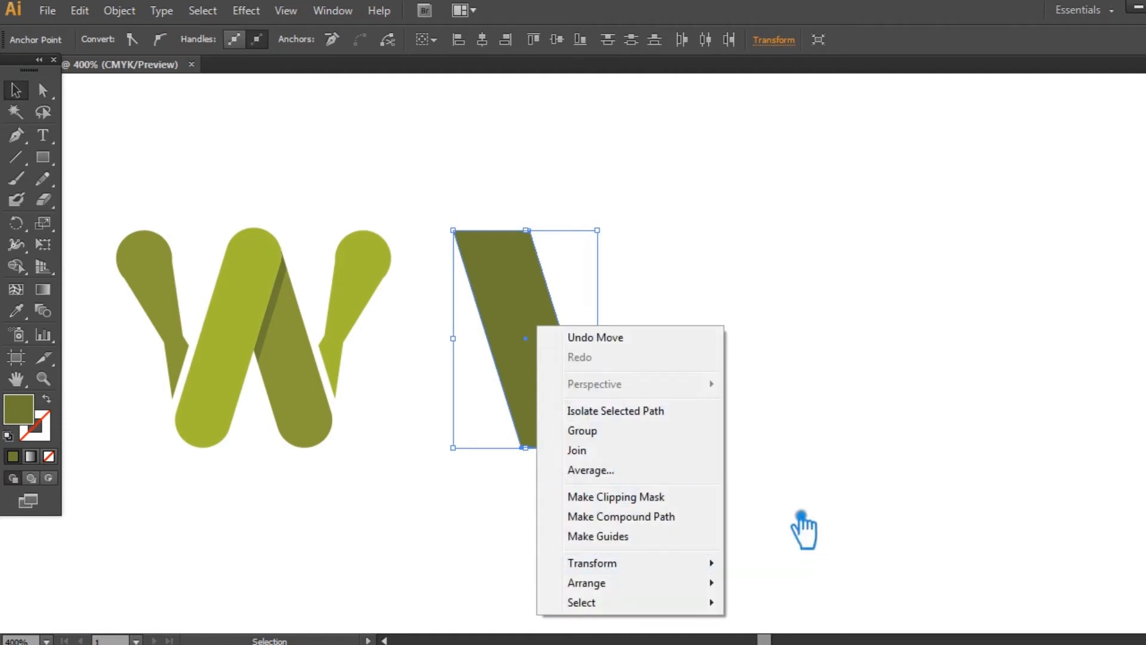
pyautogui.moveTo(731, 564)
pyautogui.click(804, 472)
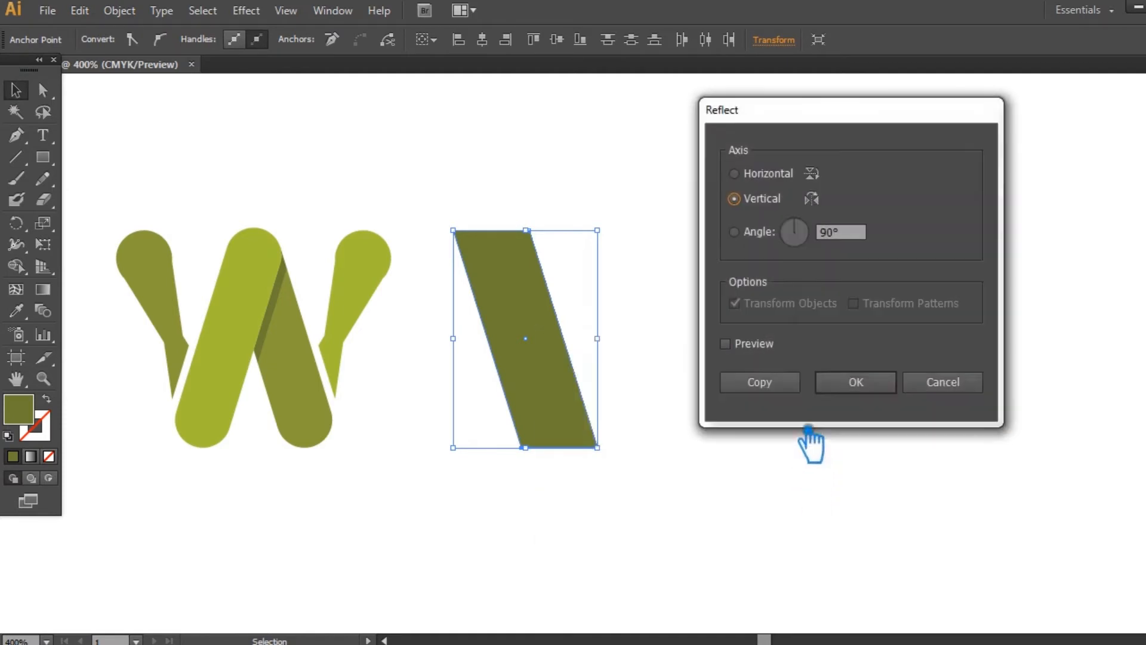
pyautogui.click(783, 386)
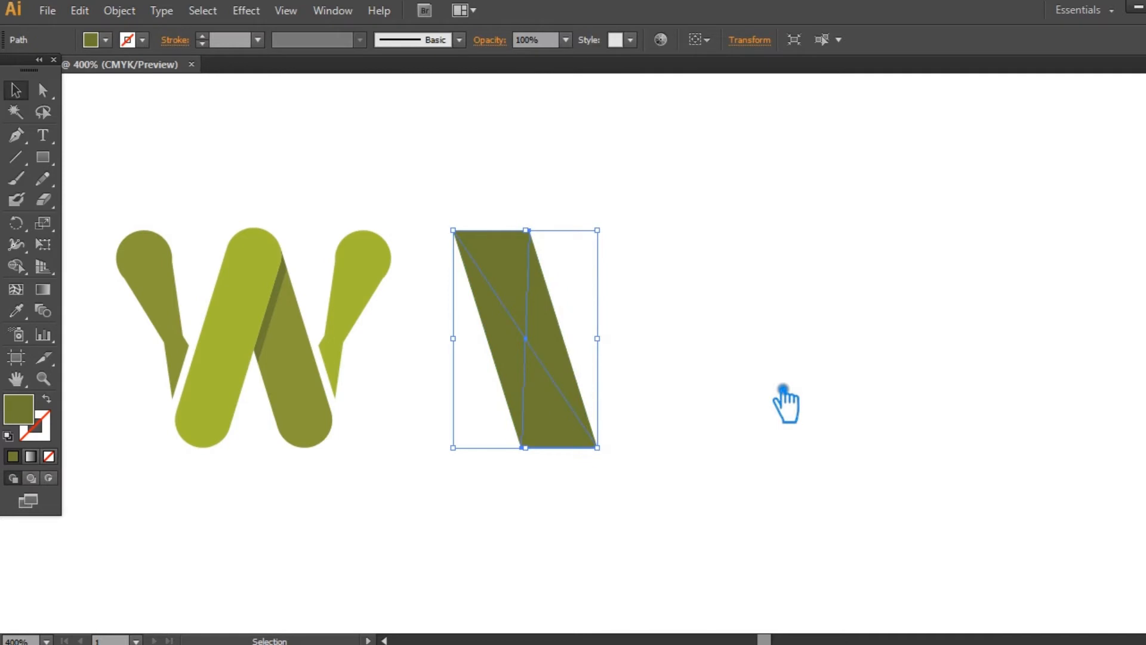
pyautogui.rightClick(544, 354)
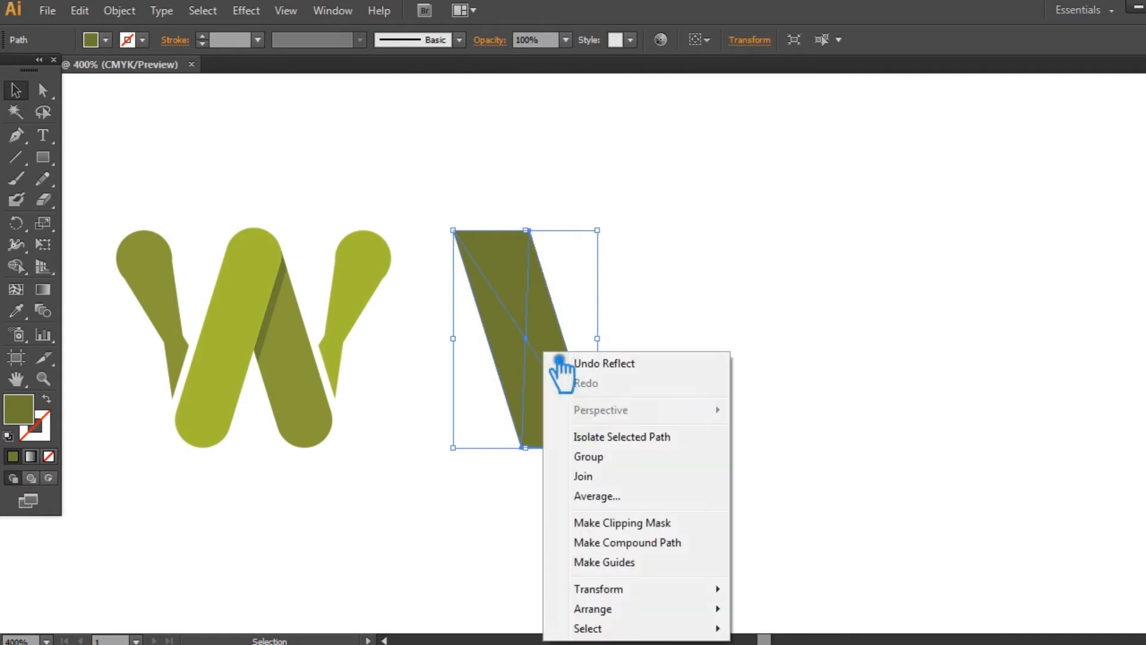
pyautogui.moveTo(662, 597)
pyautogui.click(812, 497)
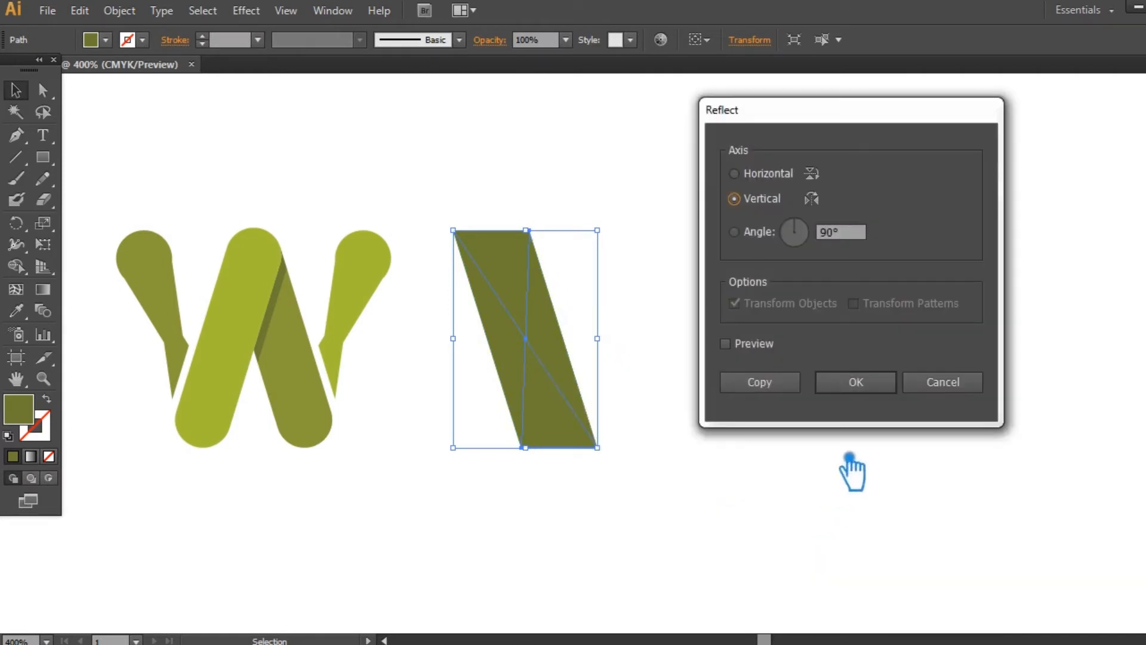
pyautogui.click(769, 394)
pyautogui.hotkey('ctrl', 'z')
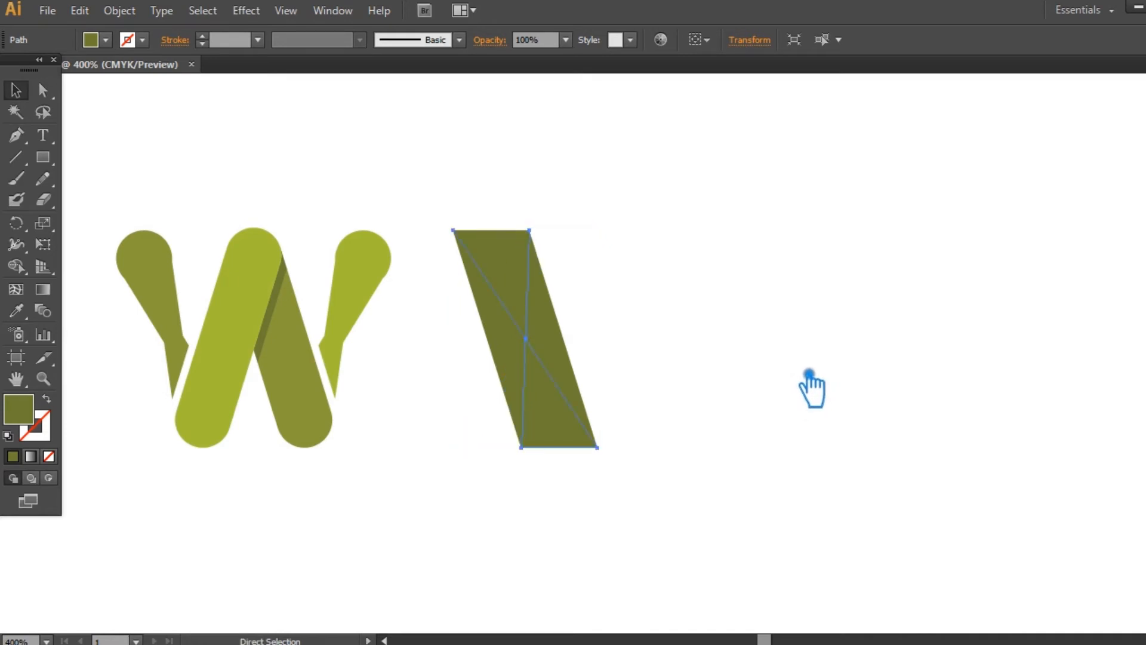
pyautogui.click(635, 384)
# - Reflect a copy of the slanted bar across the vertical axis and move it right so both bars form a V
pyautogui.click(549, 345)
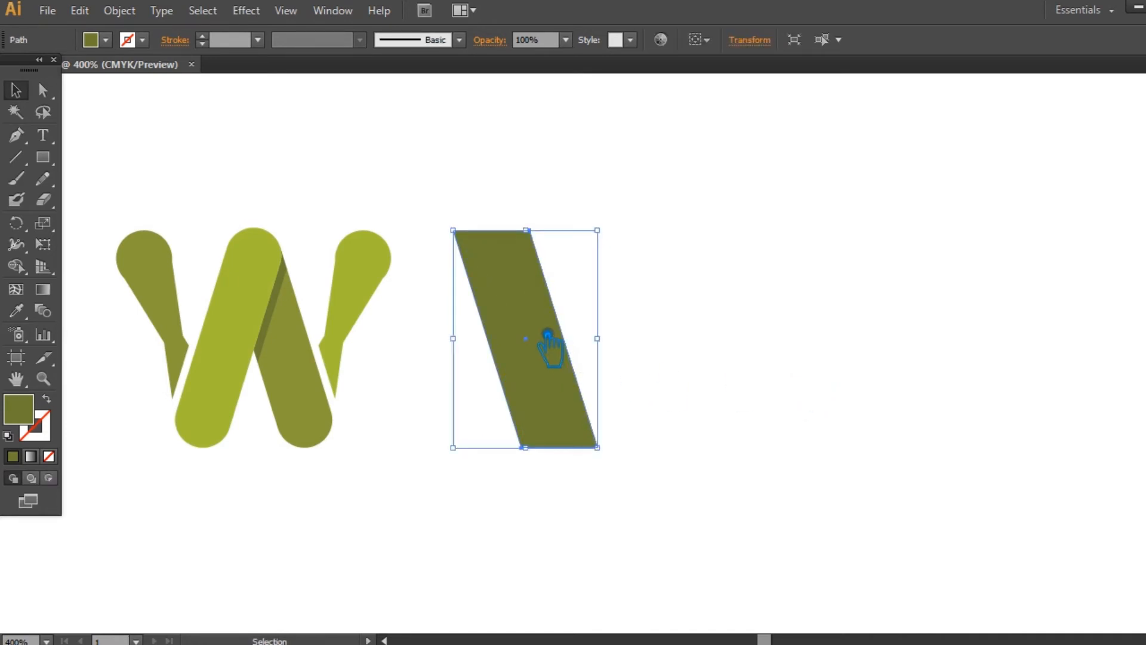
pyautogui.rightClick(546, 341)
pyautogui.moveTo(597, 563)
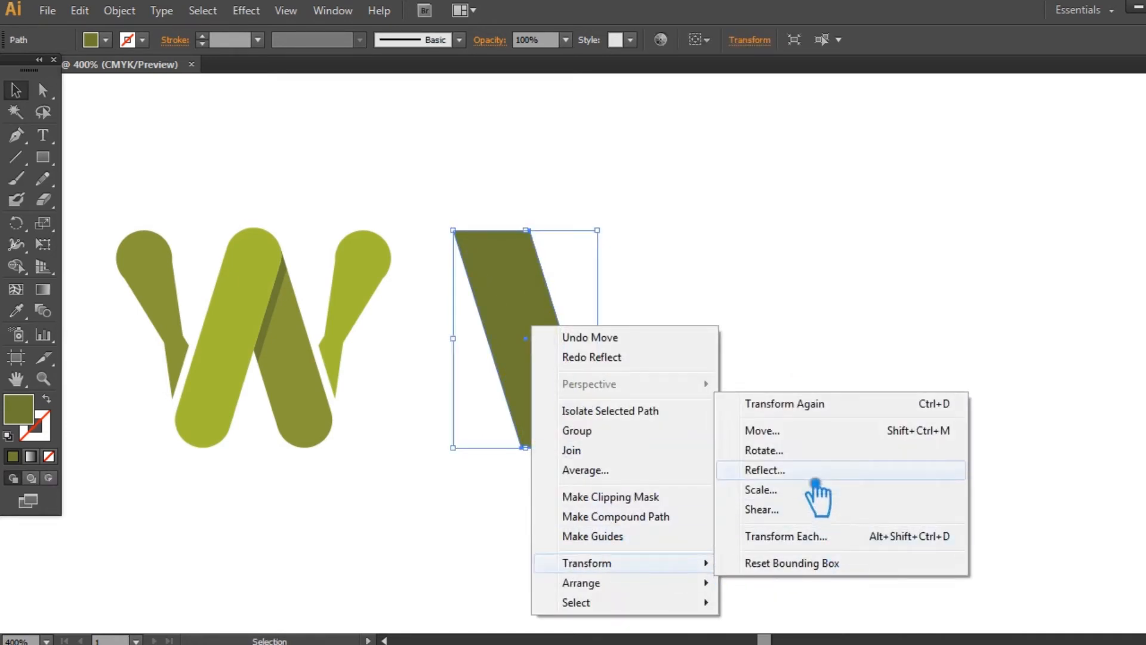
pyautogui.click(819, 468)
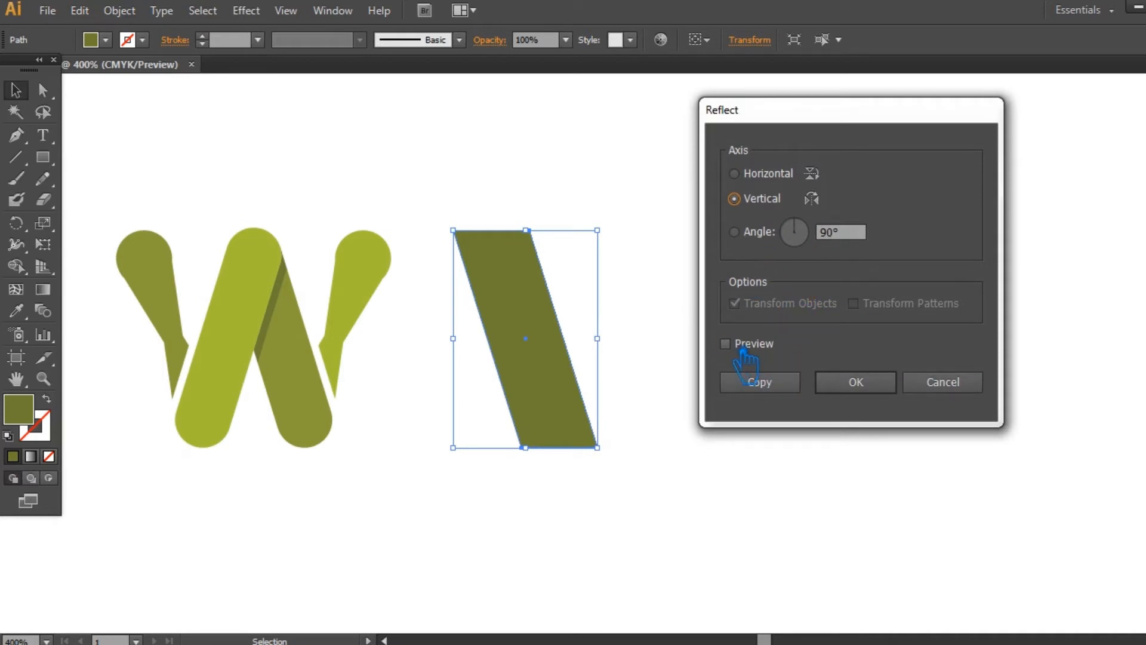
pyautogui.click(744, 352)
pyautogui.click(783, 384)
pyautogui.click(730, 306)
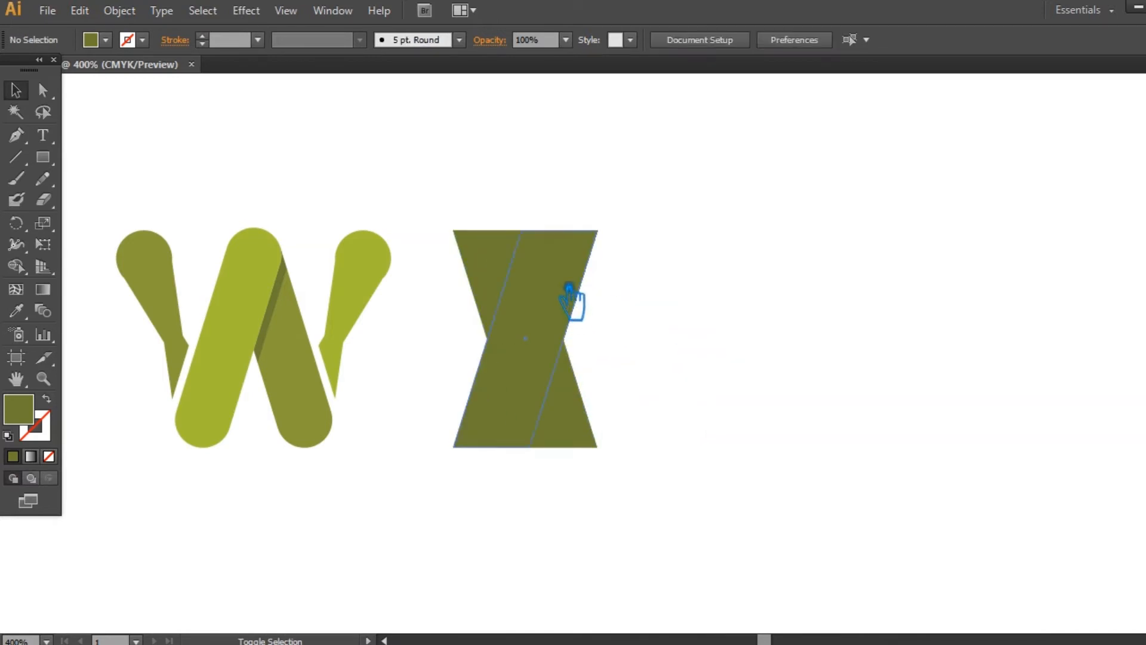
pyautogui.moveTo(596, 287); pyautogui.dragTo(639, 287)
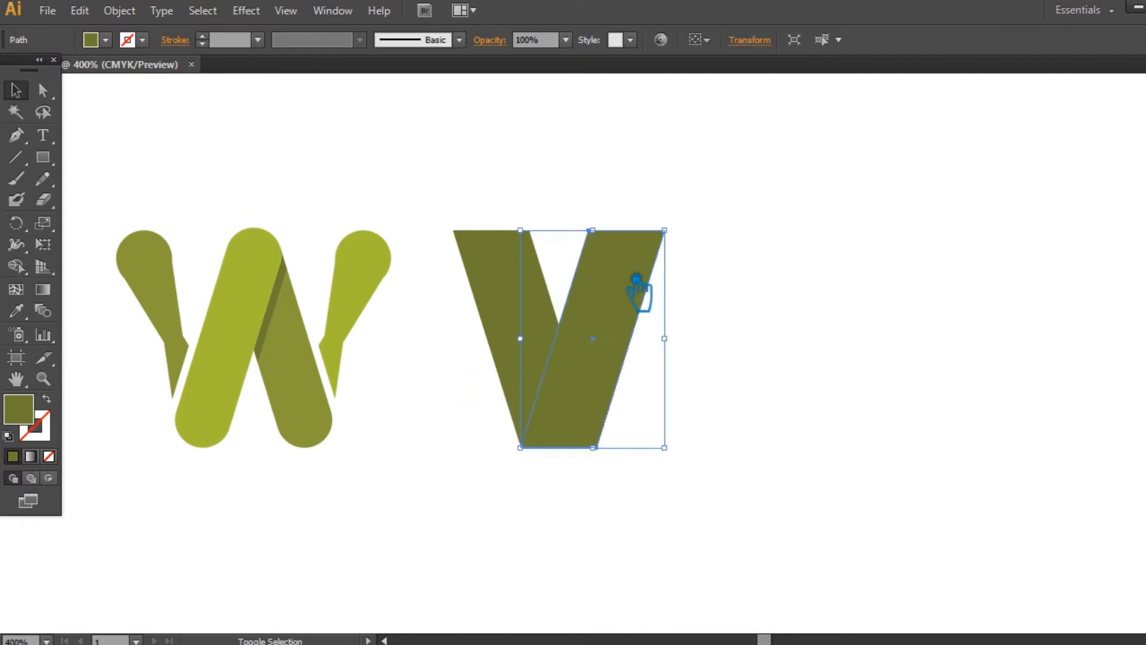
# - Fill the V's right arm with the light green sampled from the W's inner bar
pyautogui.click(16, 311)
pyautogui.click(263, 310)
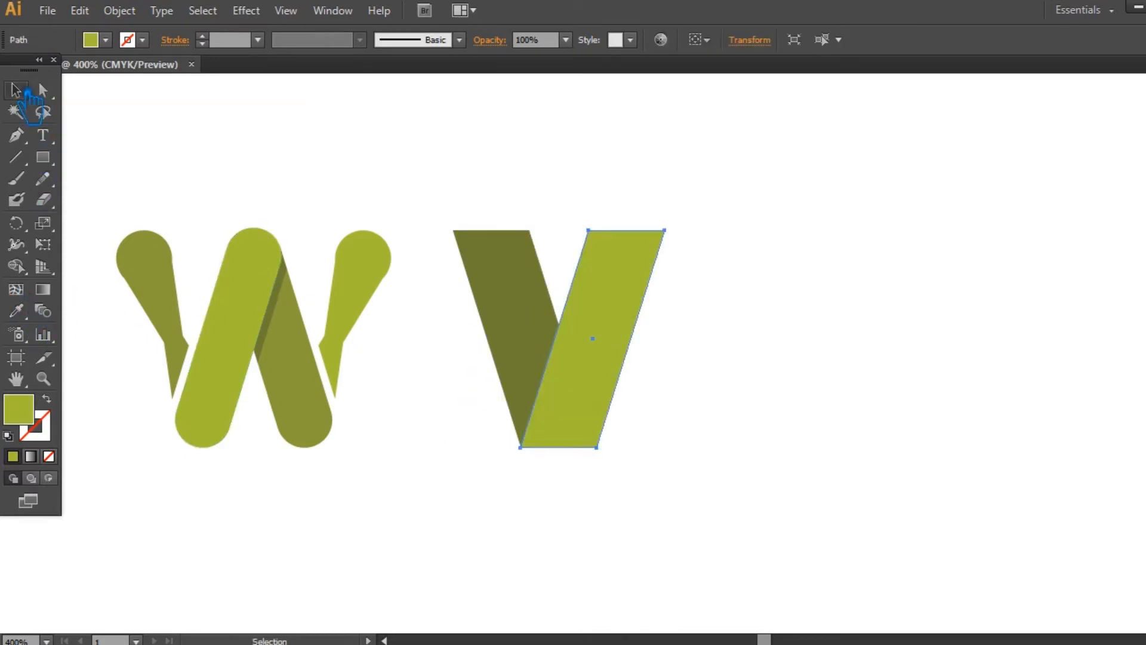
pyautogui.click(857, 309)
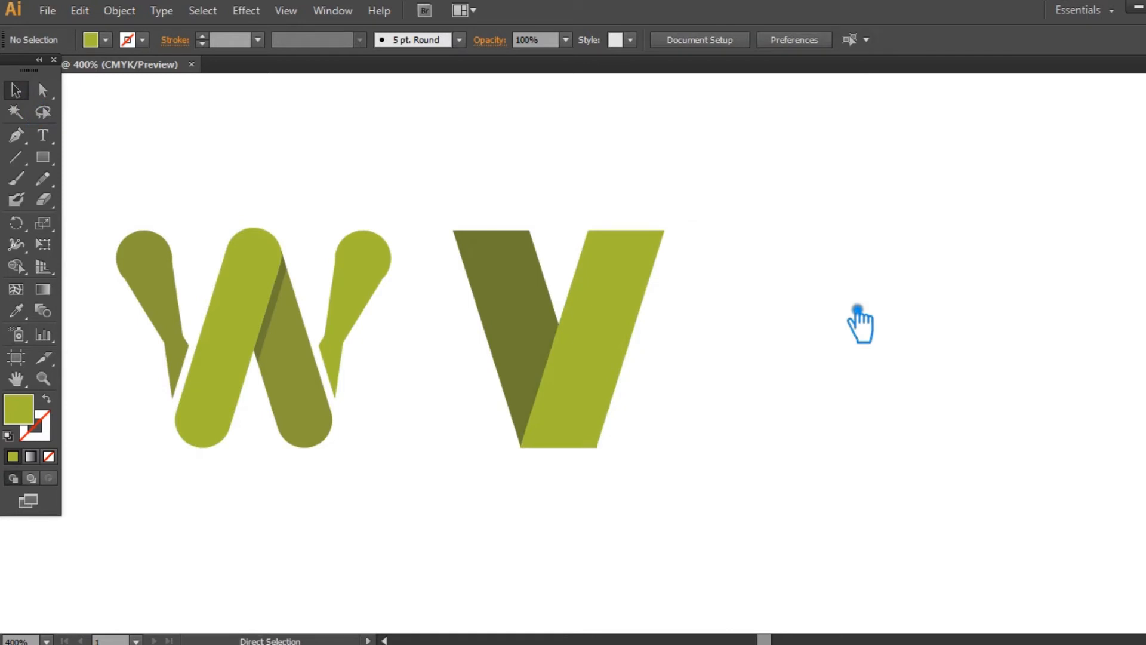
# - Examine closely how the V's two bars line up at their bottom edge and lower left corner
pyautogui.hotkey('ctrl', '+')
pyautogui.hotkey('ctrl', '+')
pyautogui.hotkey('ctrl', '+')
pyautogui.hotkey('ctrl', '+')
pyautogui.hotkey('ctrl', '+')
pyautogui.moveTo(592, 302); pyautogui.dragTo(596, 84)
pyautogui.moveTo(587, 417); pyautogui.dragTo(596, 152)
pyautogui.moveTo(563, 393); pyautogui.dragTo(563, 393)
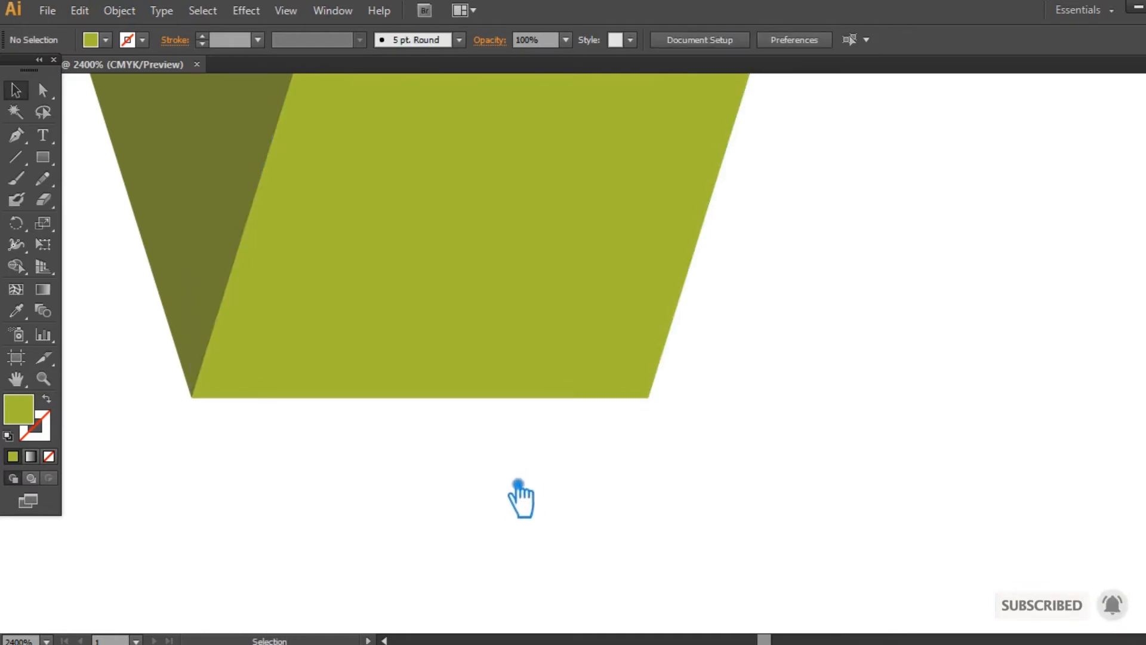
pyautogui.moveTo(525, 485); pyautogui.dragTo(696, 457)
pyautogui.hotkey('ctrl', '+')
pyautogui.hotkey('ctrl', '+')
pyautogui.hotkey('ctrl', '+')
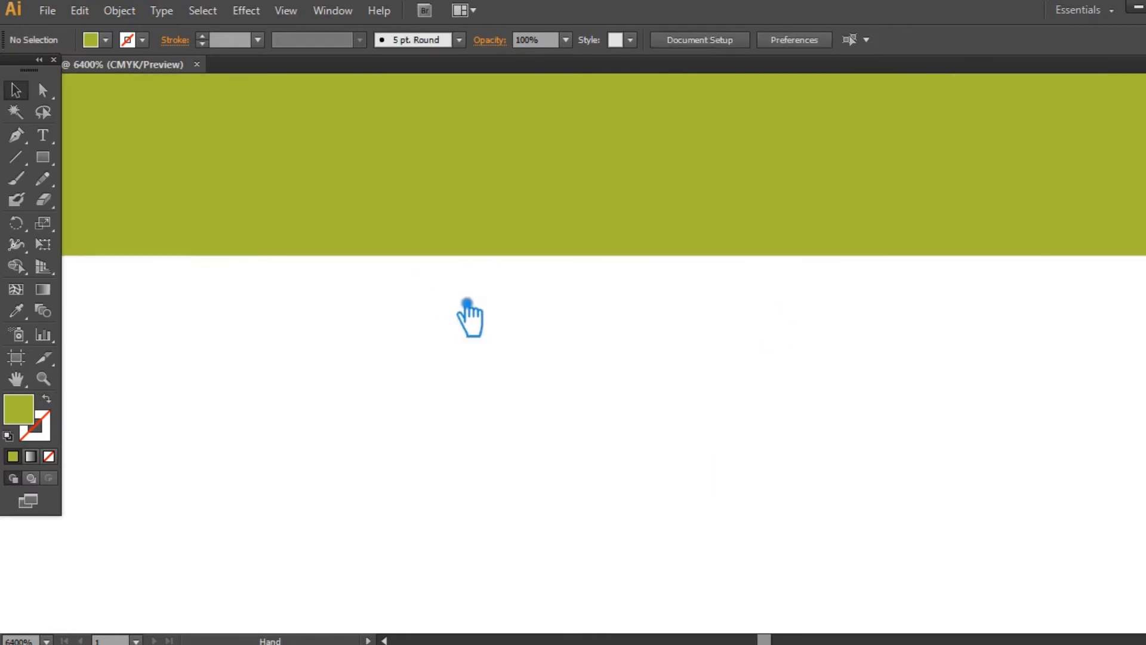
pyautogui.moveTo(416, 281); pyautogui.dragTo(1115, 283)
pyautogui.moveTo(740, 321); pyautogui.dragTo(742, 409)
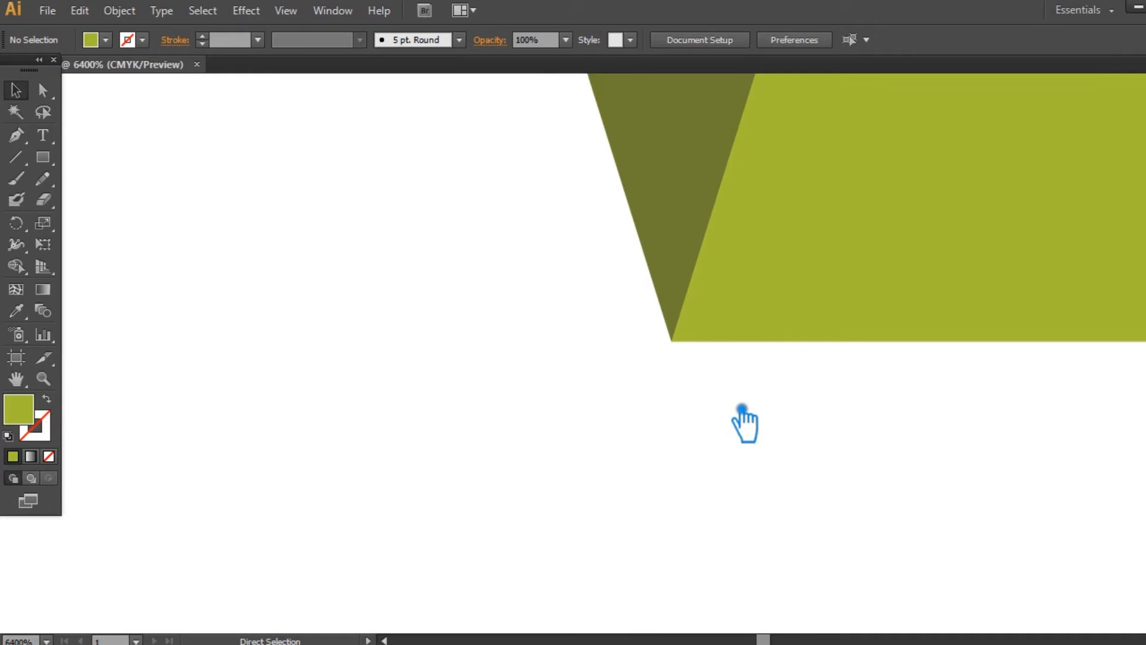
pyautogui.hotkey('ctrl', '-')
pyautogui.hotkey('ctrl', '-')
pyautogui.hotkey('ctrl', '-')
pyautogui.hotkey('ctrl', '-')
pyautogui.hotkey('ctrl', '-')
pyautogui.hotkey('ctrl', '-')
pyautogui.hotkey('ctrl', '-')
pyautogui.hotkey('ctrl', '-')
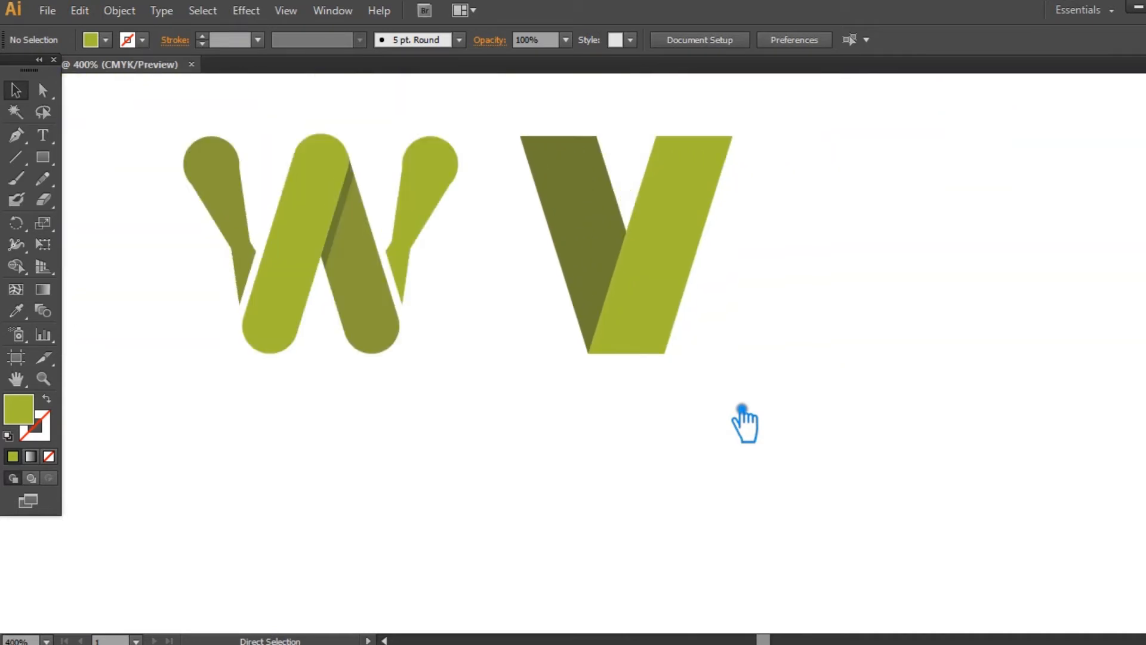
# - Group the dark and light slanted bars into a single V object
pyautogui.moveTo(742, 424); pyautogui.dragTo(516, 190)
pyautogui.press('a')
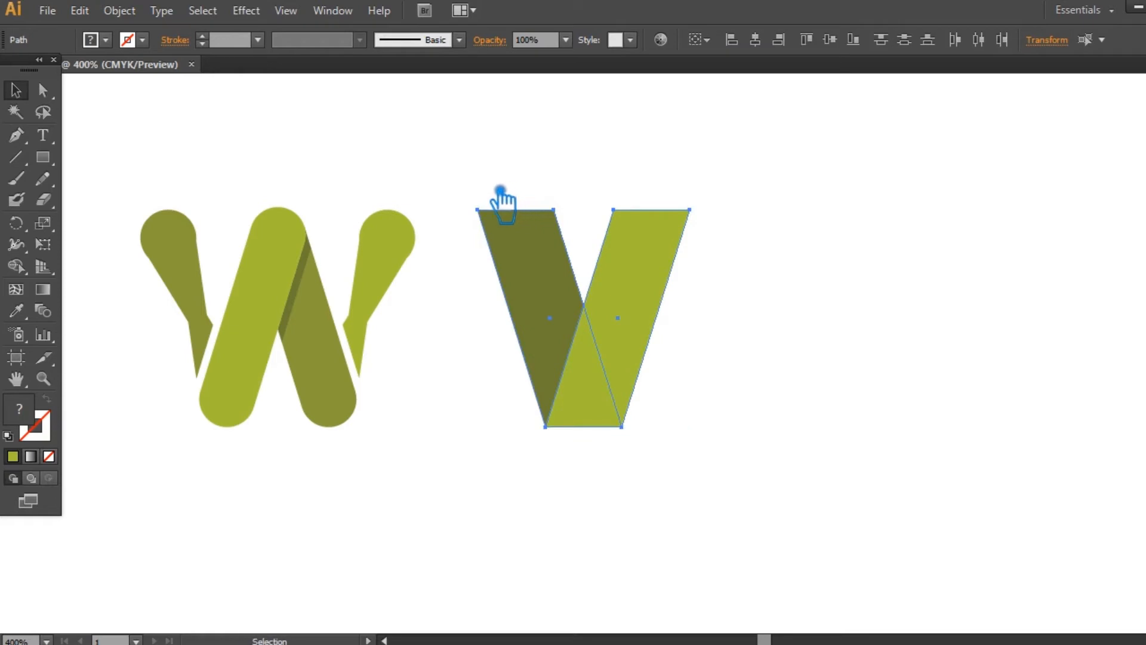
pyautogui.hotkey('ctrl', 'g')
pyautogui.press('v')
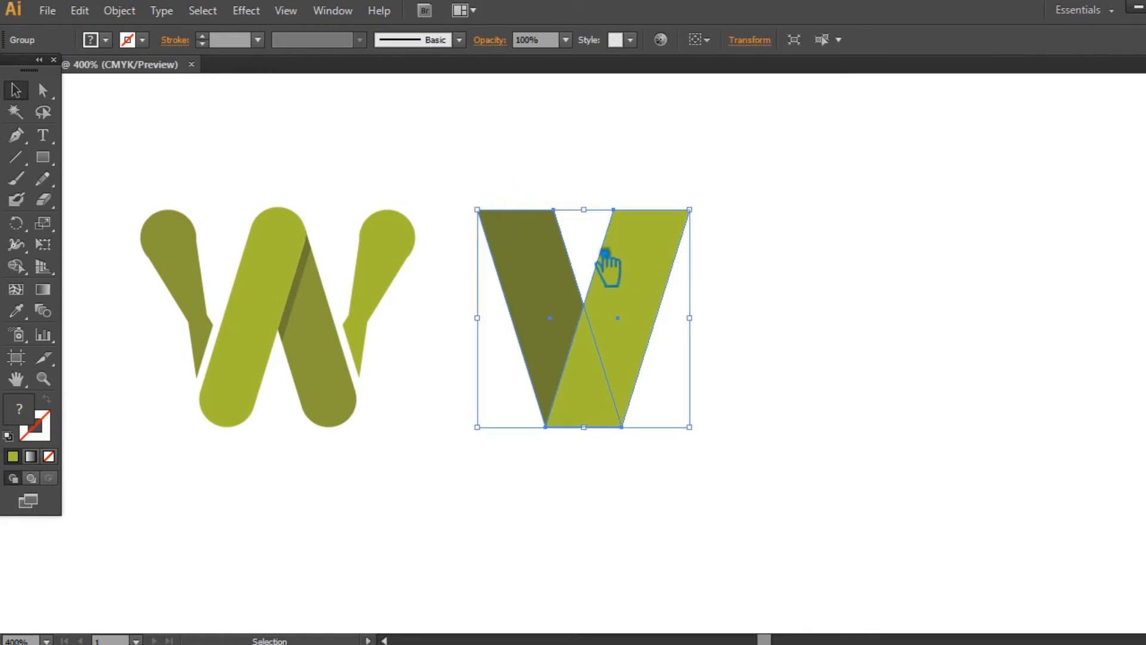
pyautogui.rightClick(656, 247)
pyautogui.moveTo(717, 377)
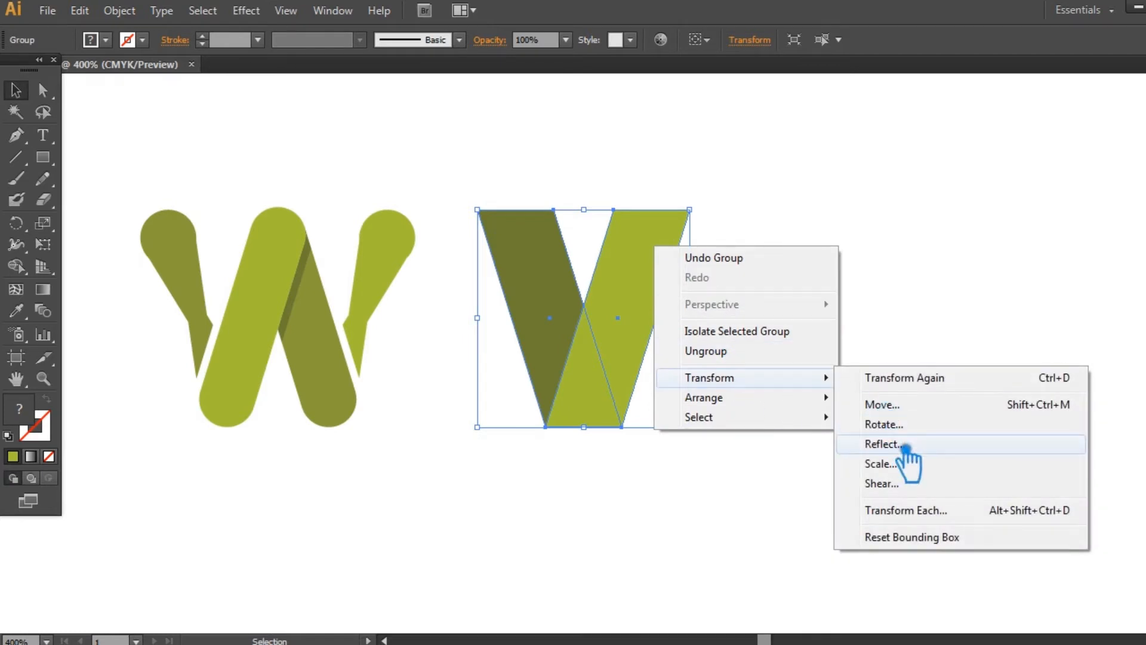
pyautogui.click(905, 446)
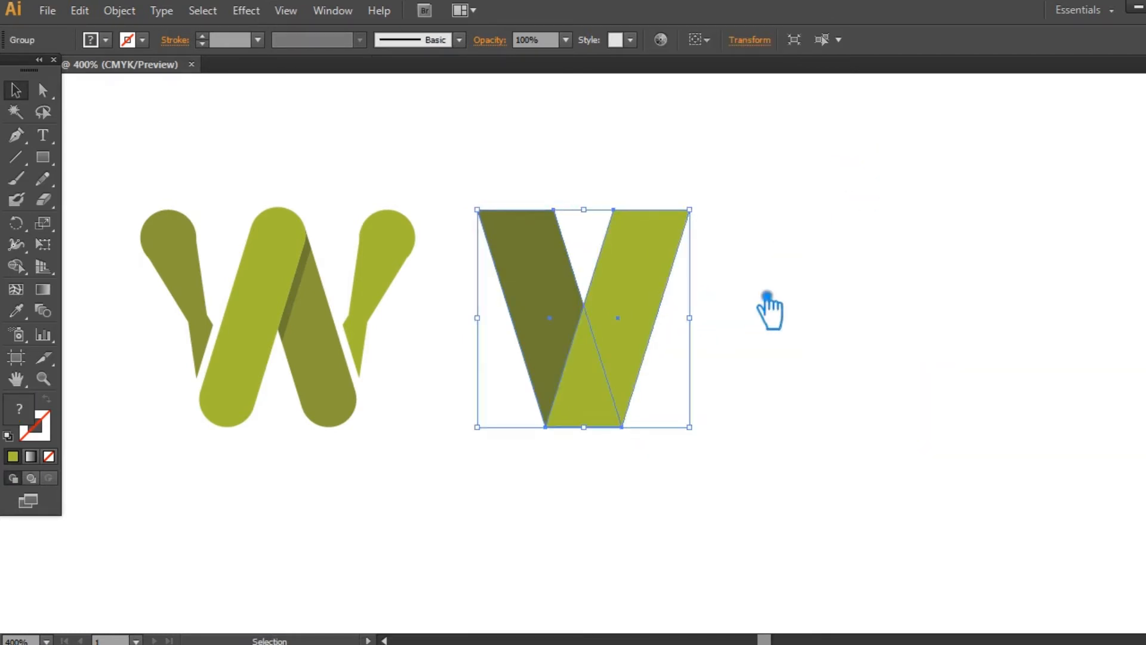
pyautogui.click(768, 298)
# - Duplicate the V horizontally to the right and shift the copy back until it overlaps the original with a narrow gap between the dark bars
pyautogui.moveTo(649, 311); pyautogui.dragTo(776, 309)
pyautogui.click(980, 324)
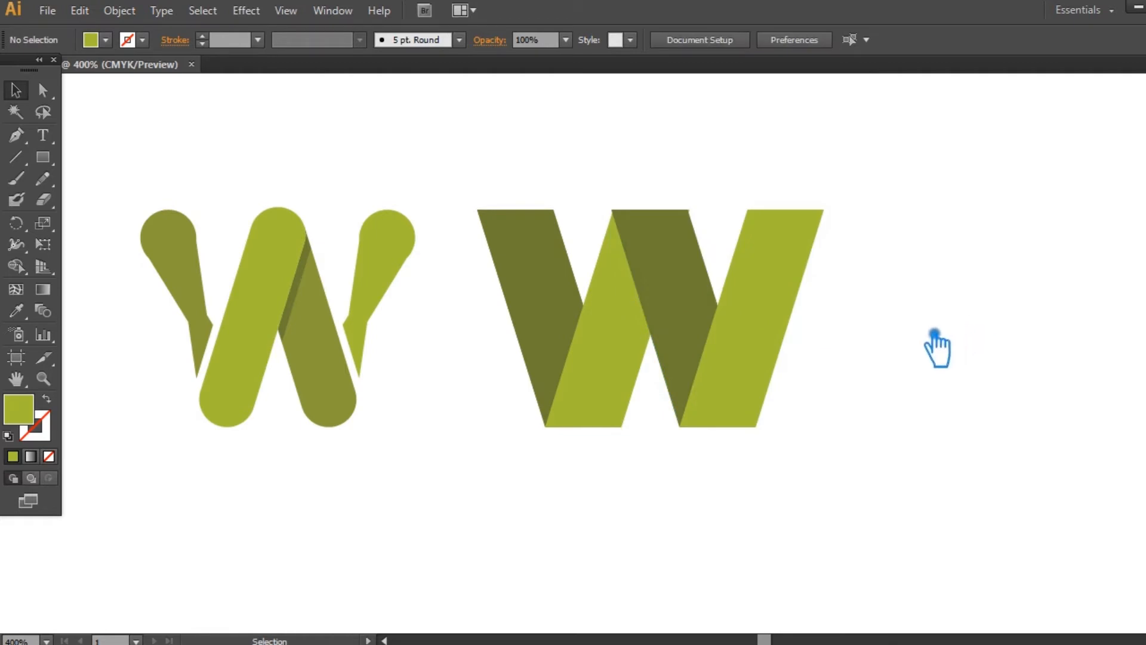
pyautogui.moveTo(698, 297); pyautogui.dragTo(650, 300)
pyautogui.click(971, 327)
# - Ungroup the original V so its two bars become separate paths
pyautogui.click(667, 226)
pyautogui.rightClick(667, 225)
pyautogui.click(721, 320)
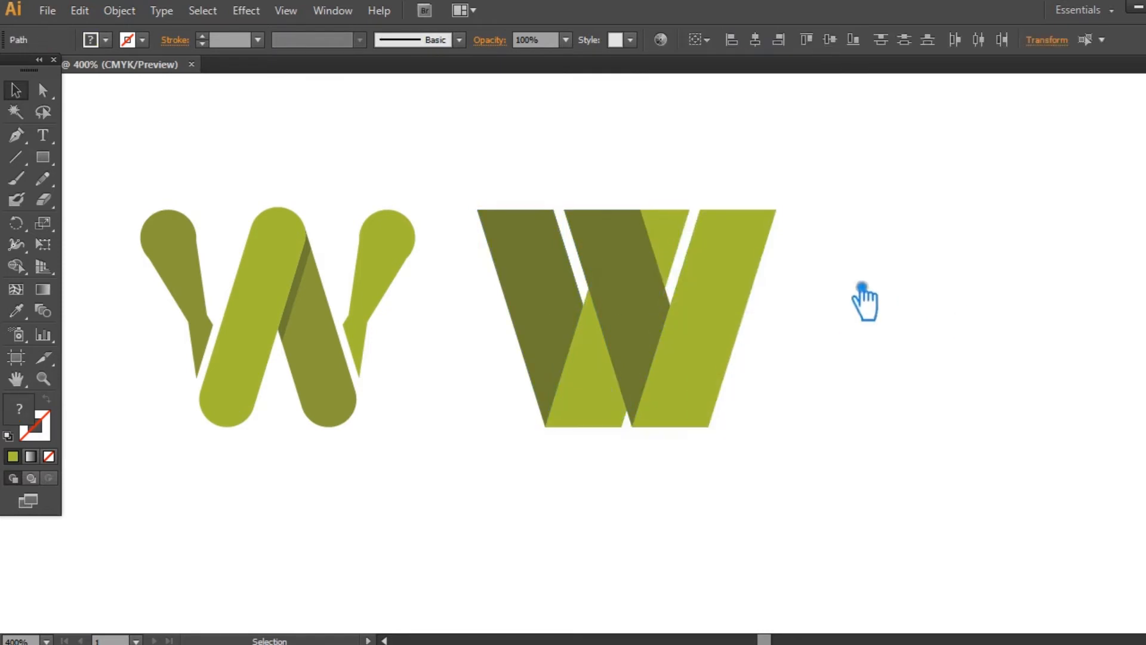
# - Try deleting the original V's light green arm behind the overlapping copy
pyautogui.click(865, 302)
pyautogui.click(696, 245)
pyautogui.press('Delete')
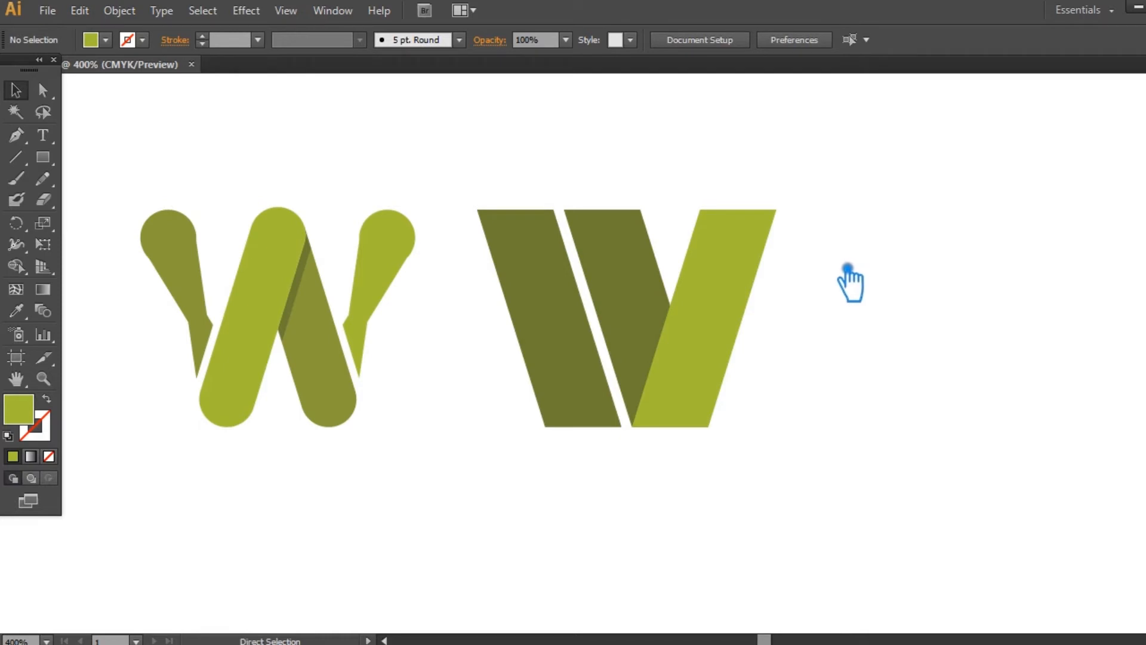
pyautogui.hotkey('ctrl', 'z')
pyautogui.click(919, 279)
# - Divide the two overlapping V shapes into pieces along their intersections and ungroup the result
pyautogui.moveTo(866, 488); pyautogui.dragTo(499, 148)
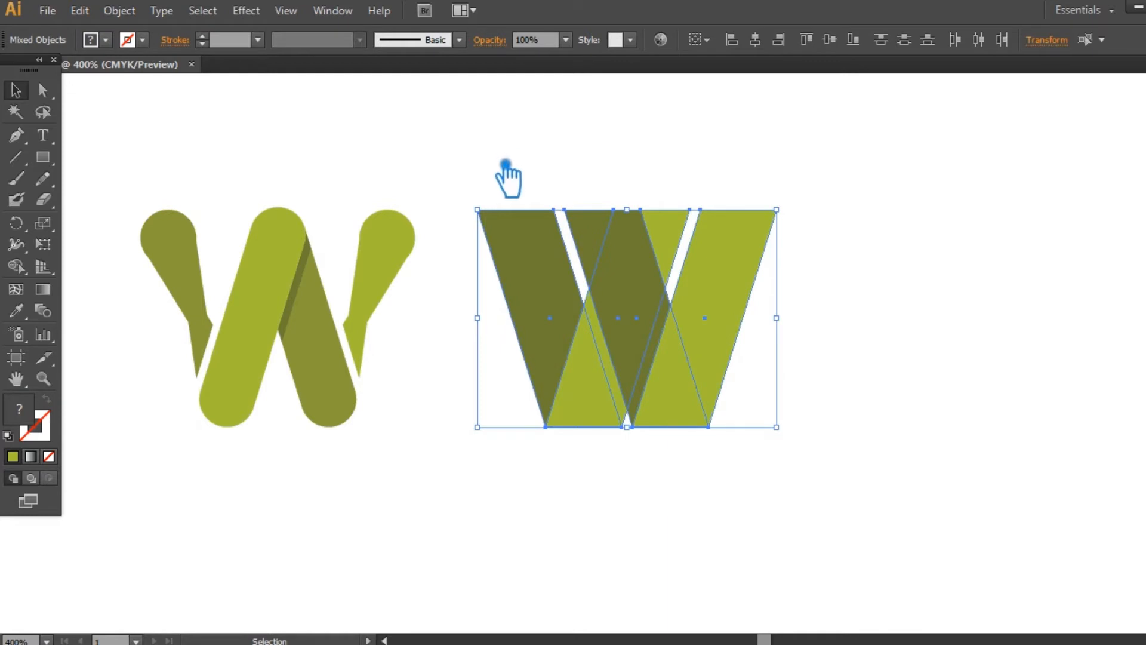
pyautogui.hotkey('ctrl', 'shift', 'F9')
pyautogui.click(997, 518)
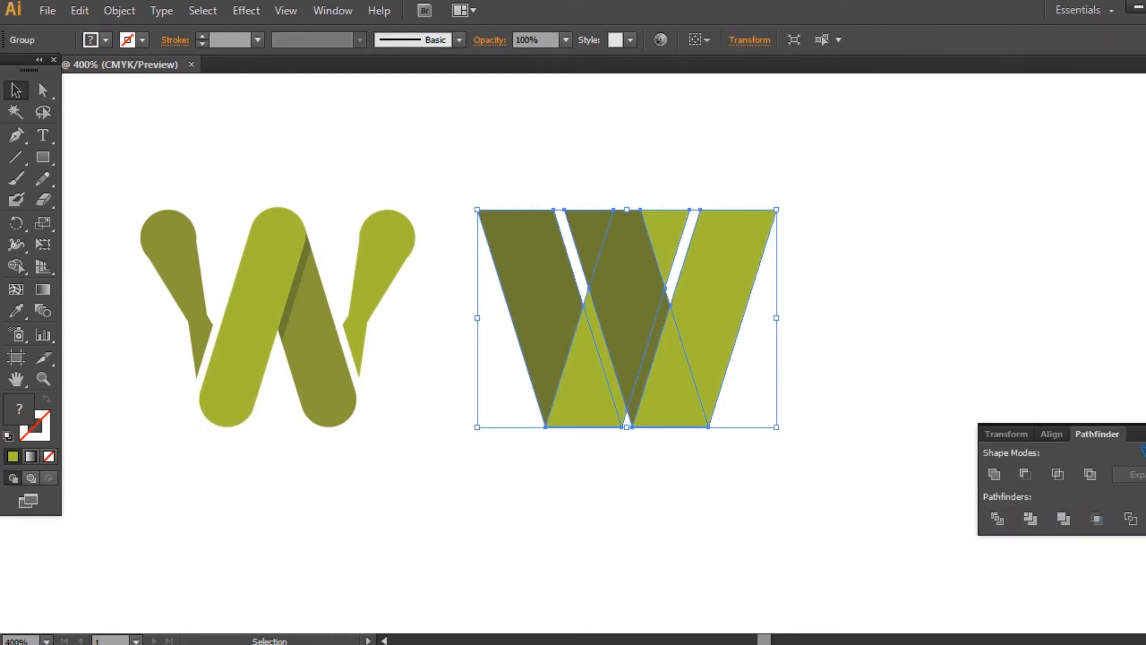
pyautogui.click(1145, 426)
pyautogui.click(908, 382)
pyautogui.rightClick(629, 269)
pyautogui.click(711, 380)
pyautogui.click(925, 264)
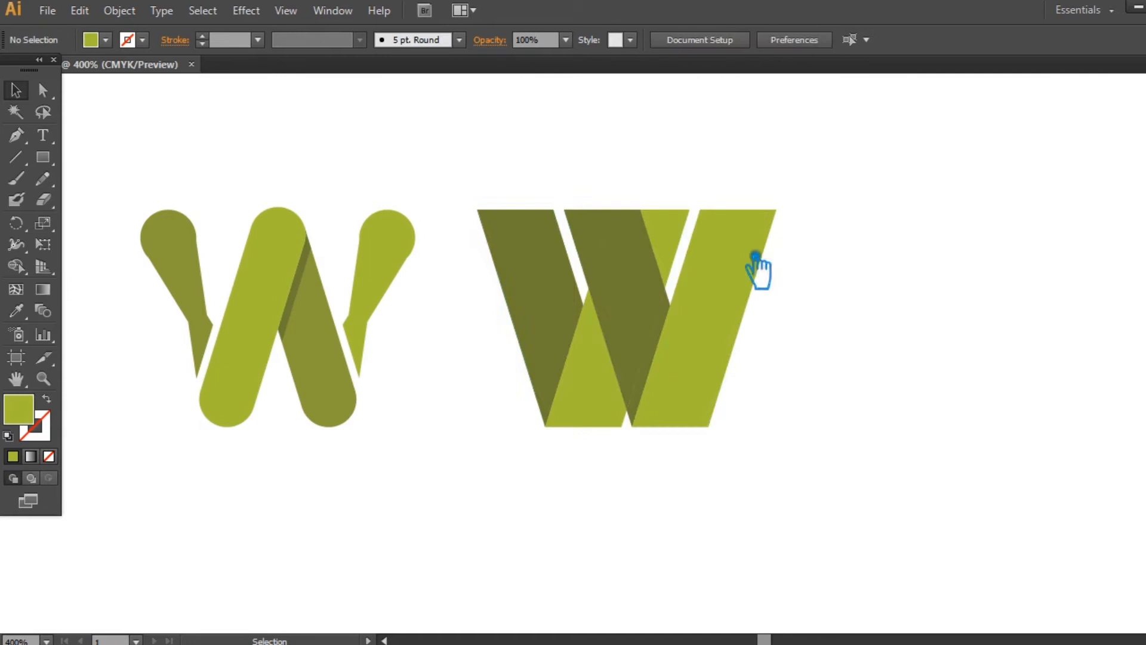
# - Delete the light green wedge at the top beside the middle bar and the light sliver at the gap's lower end
pyautogui.click(681, 235)
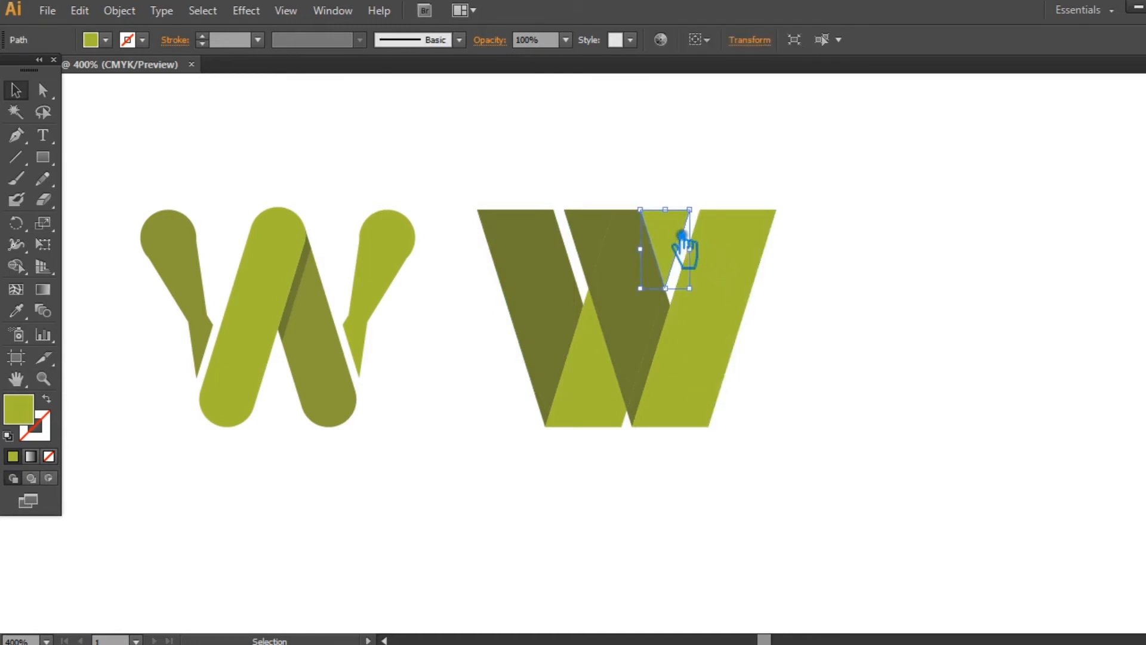
pyautogui.press('Delete')
pyautogui.click(618, 397)
pyautogui.press('Delete')
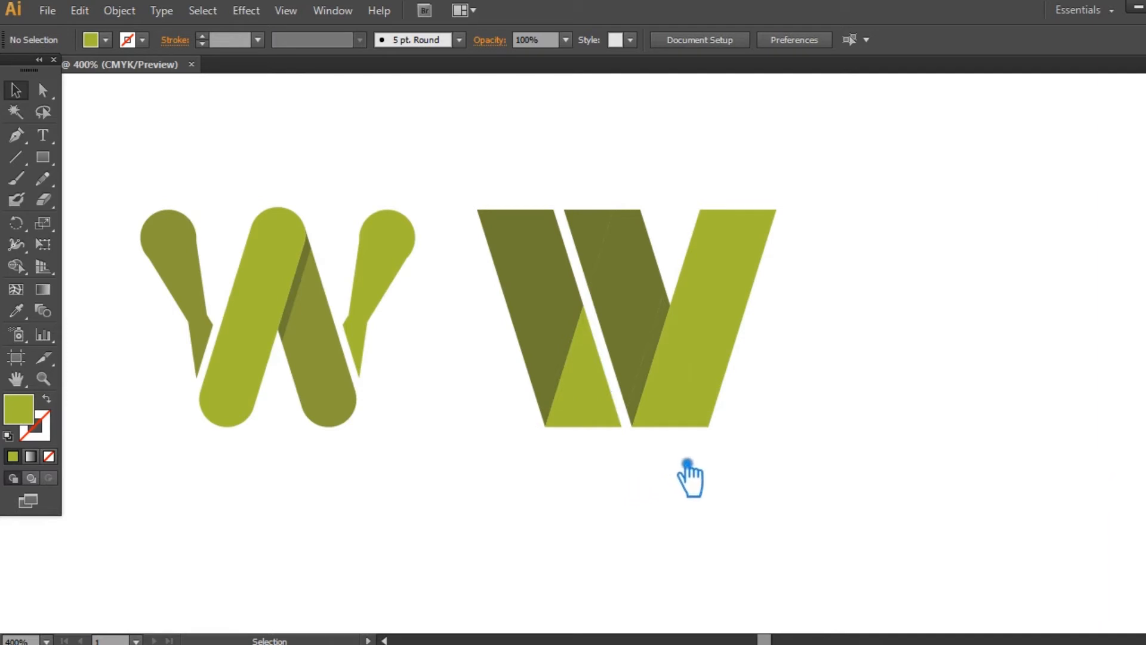
pyautogui.click(687, 368)
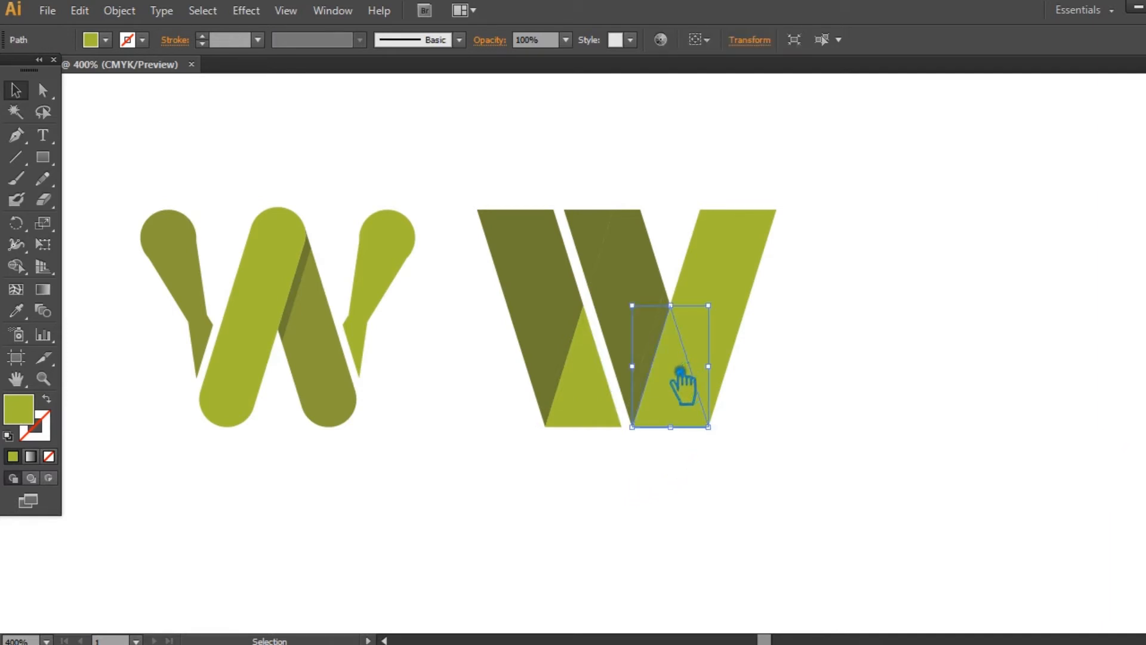
pyautogui.click(844, 377)
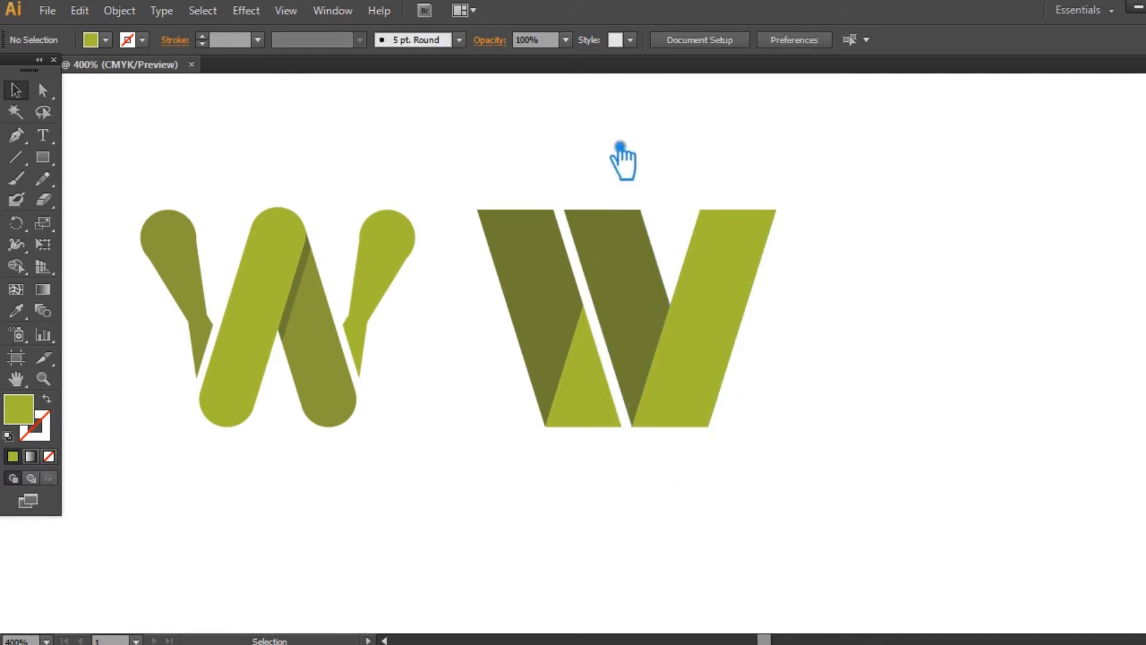
pyautogui.click(682, 364)
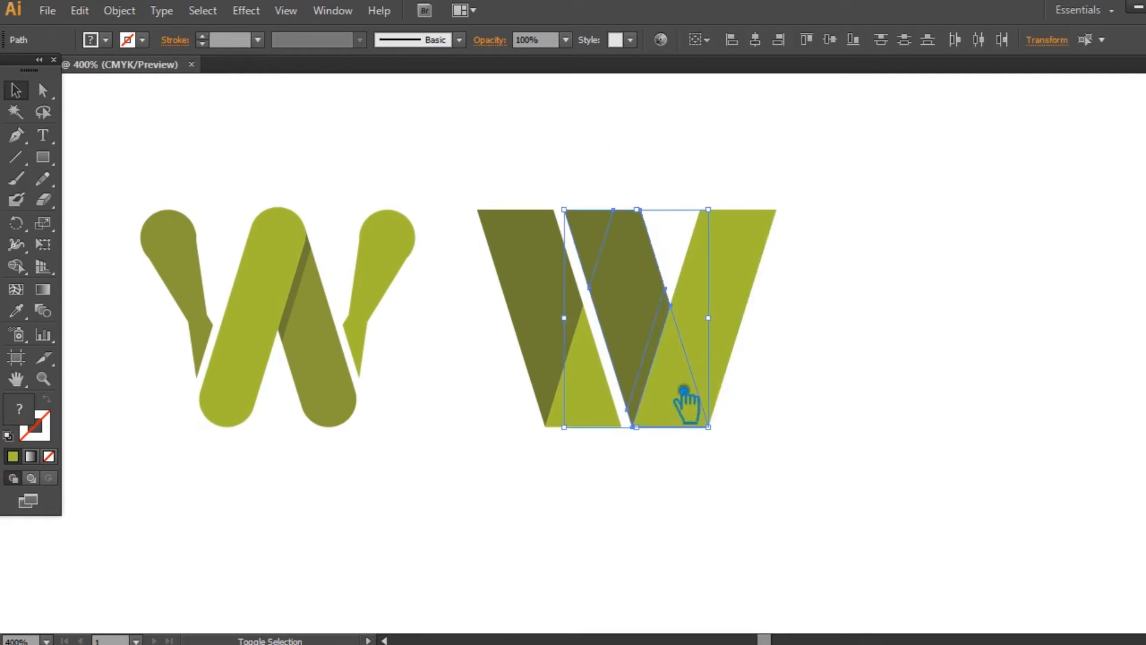
pyautogui.keyDown('shift'); pyautogui.click(685, 399); pyautogui.keyUp('shift')
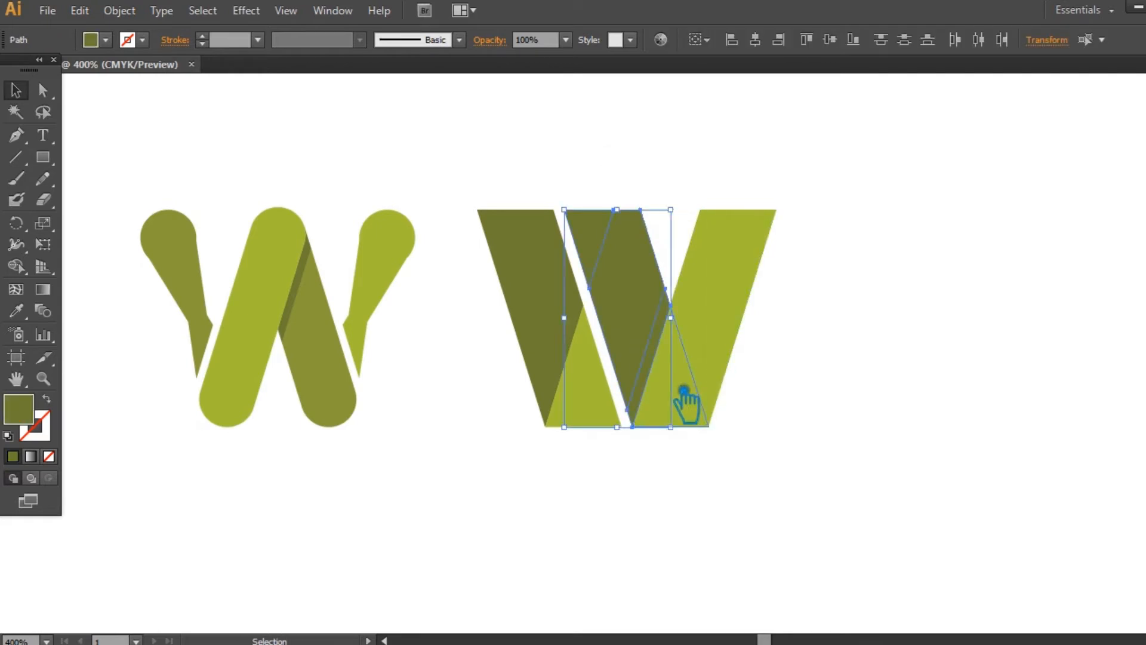
pyautogui.click(860, 409)
pyautogui.click(714, 425)
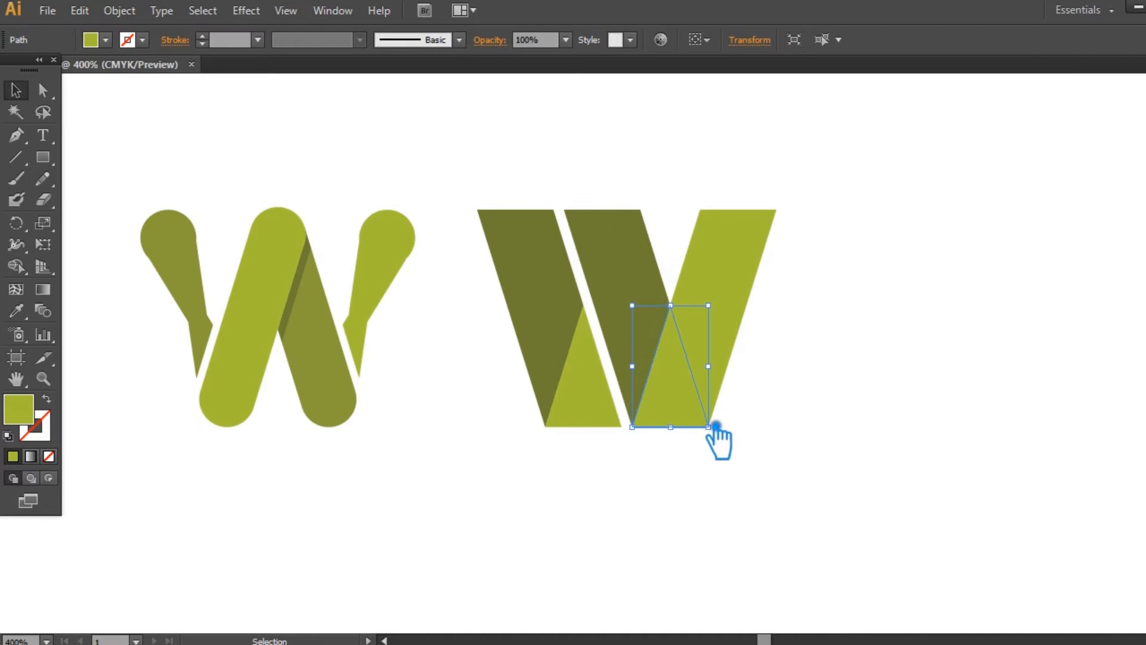
# - Fill the upper piece of the letter's right arm with a duller, darker olive green
pyautogui.click(741, 289)
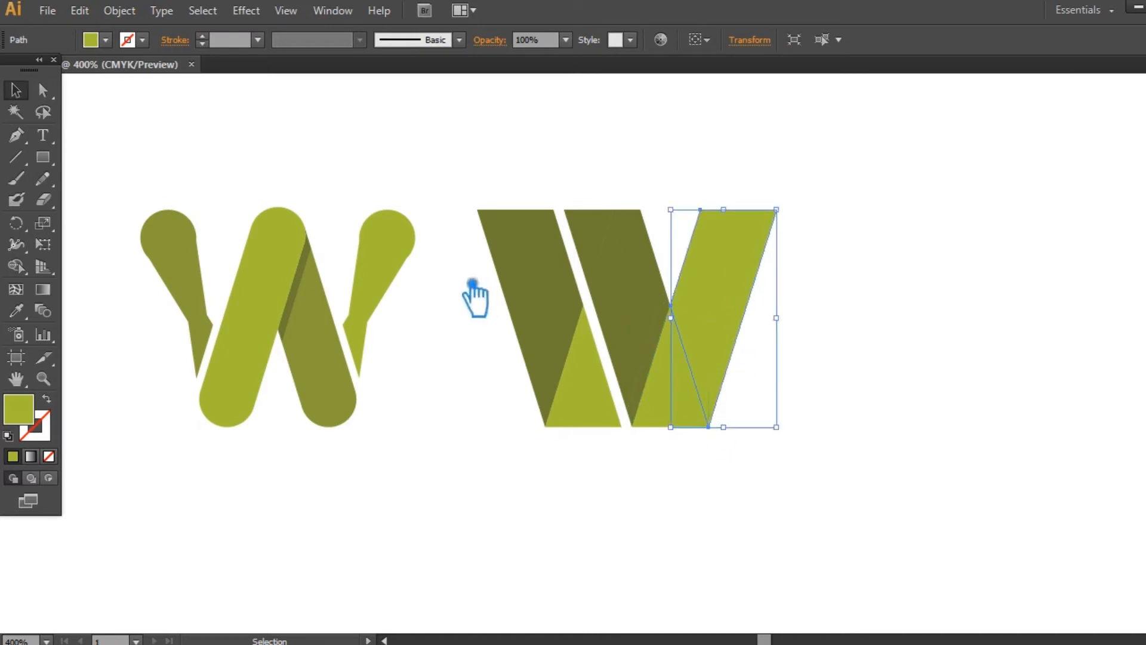
pyautogui.doubleClick(34, 418)
pyautogui.click(319, 153)
pyautogui.click(591, 85)
pyautogui.click(869, 281)
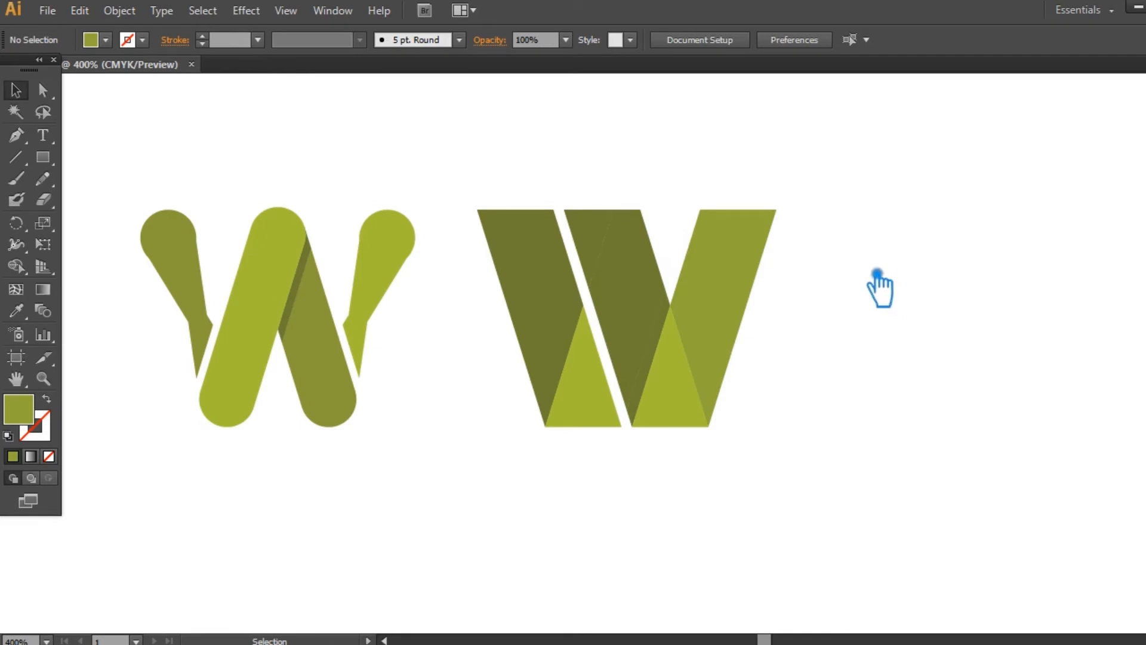
# - Unite the two upper dark pieces of the middle bar into one shape, leaving out the narrow strip along the right arm
pyautogui.click(674, 335)
pyautogui.press('Delete')
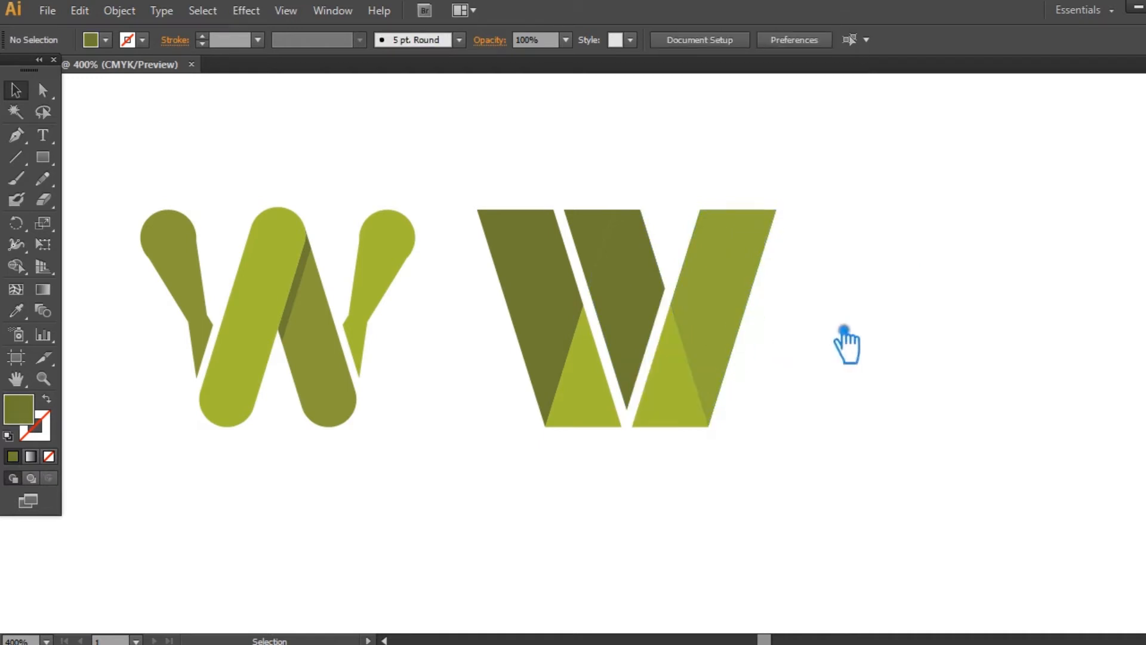
pyautogui.click(649, 294)
pyautogui.hotkey('ctrl', 'shift', 'F9')
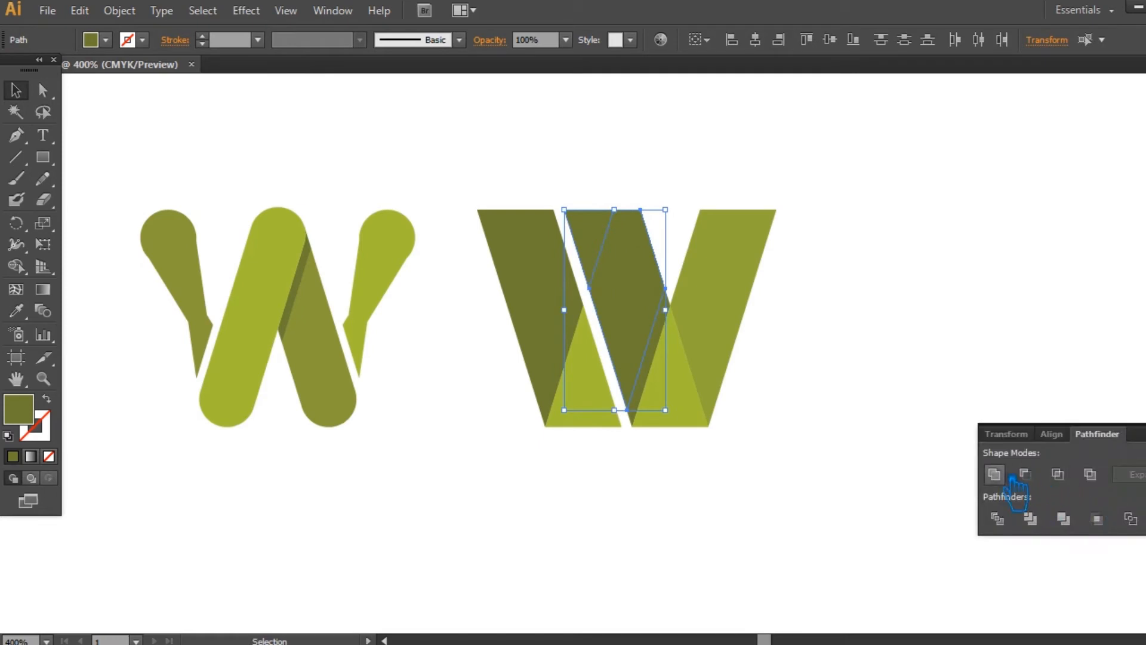
pyautogui.click(995, 475)
pyautogui.click(907, 408)
# - Fill the narrow strip between the middle bar and the right triangle with a darker olive as a fold shadow
pyautogui.click(661, 373)
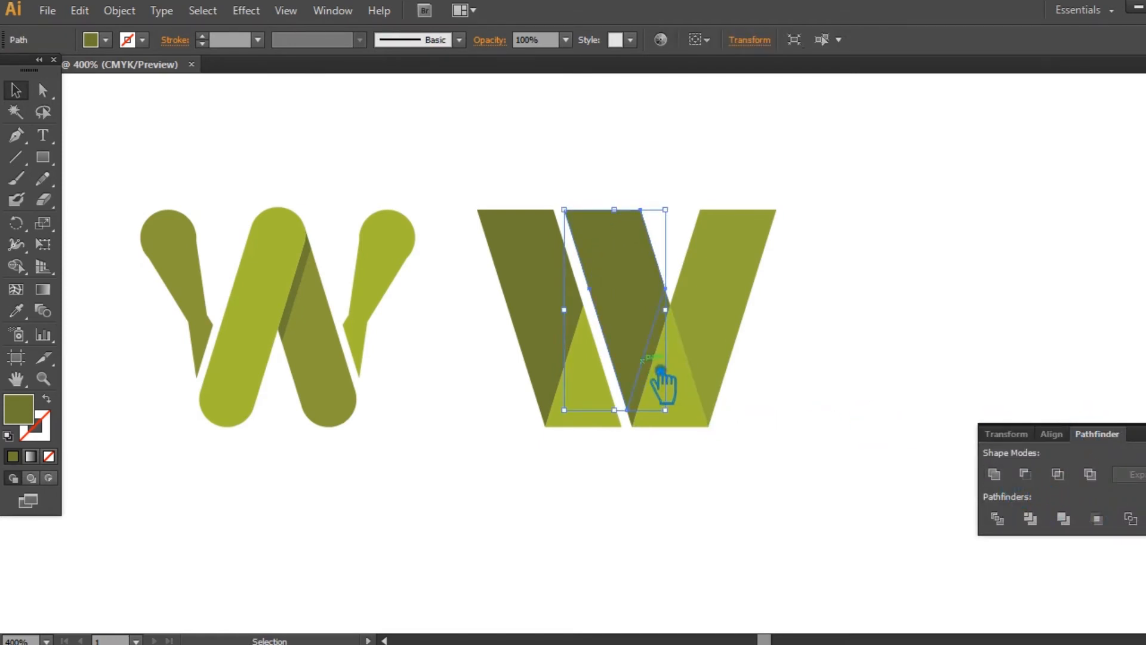
pyautogui.click(667, 359)
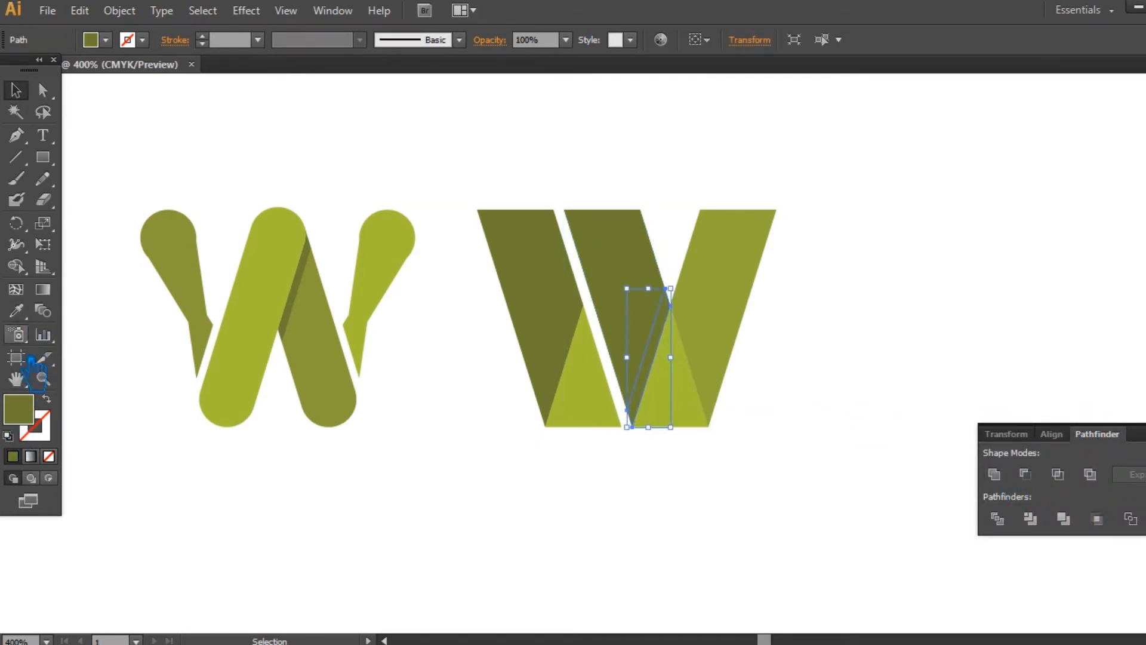
pyautogui.doubleClick(23, 410)
pyautogui.click(290, 207)
pyautogui.click(581, 92)
pyautogui.click(596, 569)
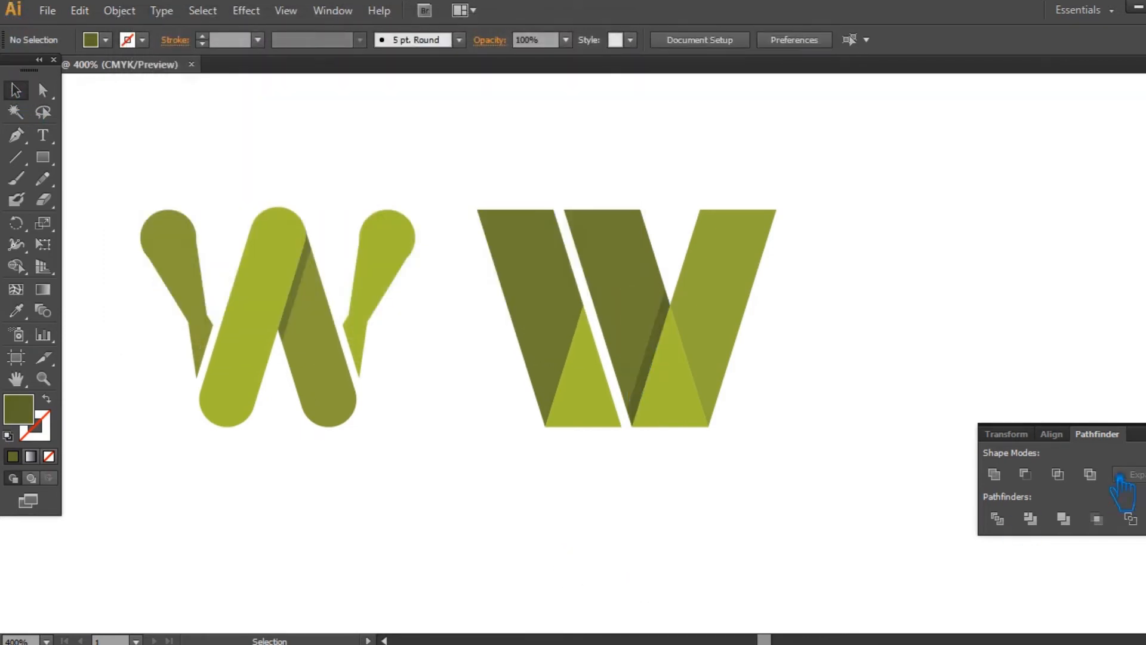
pyautogui.click(1145, 427)
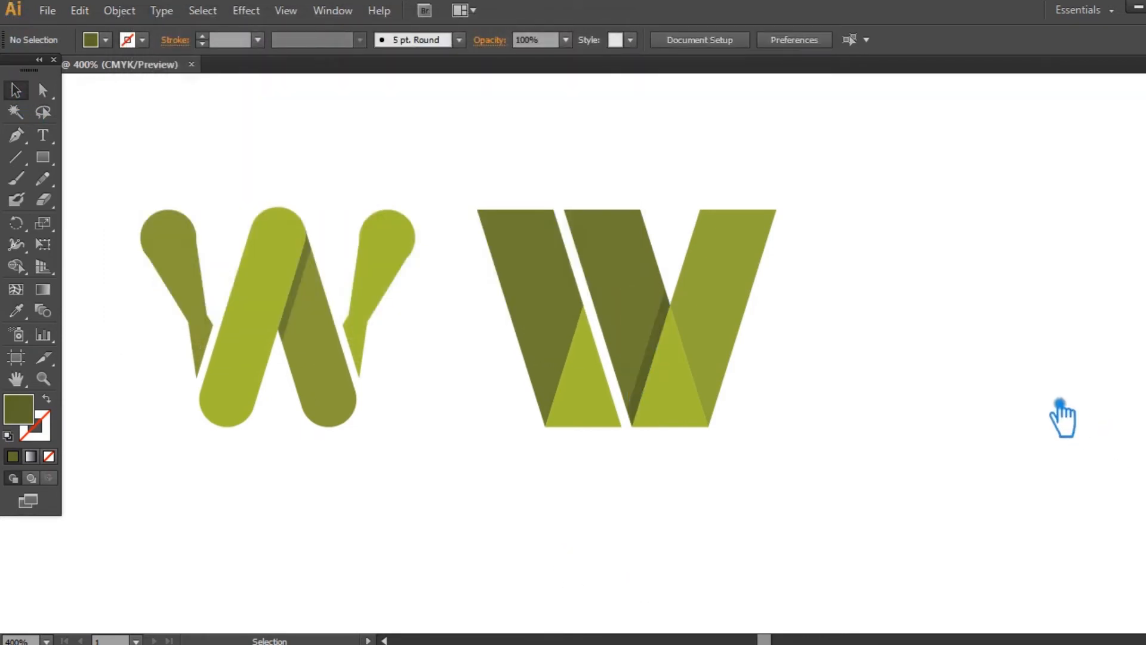
pyautogui.click(570, 391)
pyautogui.click(609, 407)
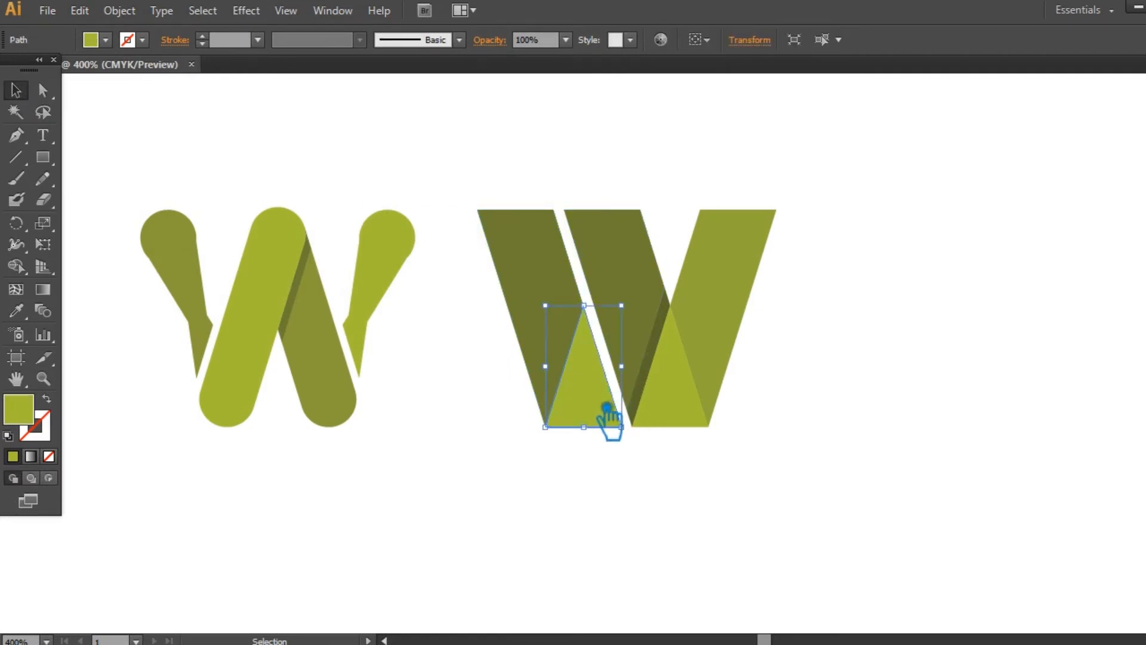
pyautogui.click(141, 12)
pyautogui.moveTo(333, 377)
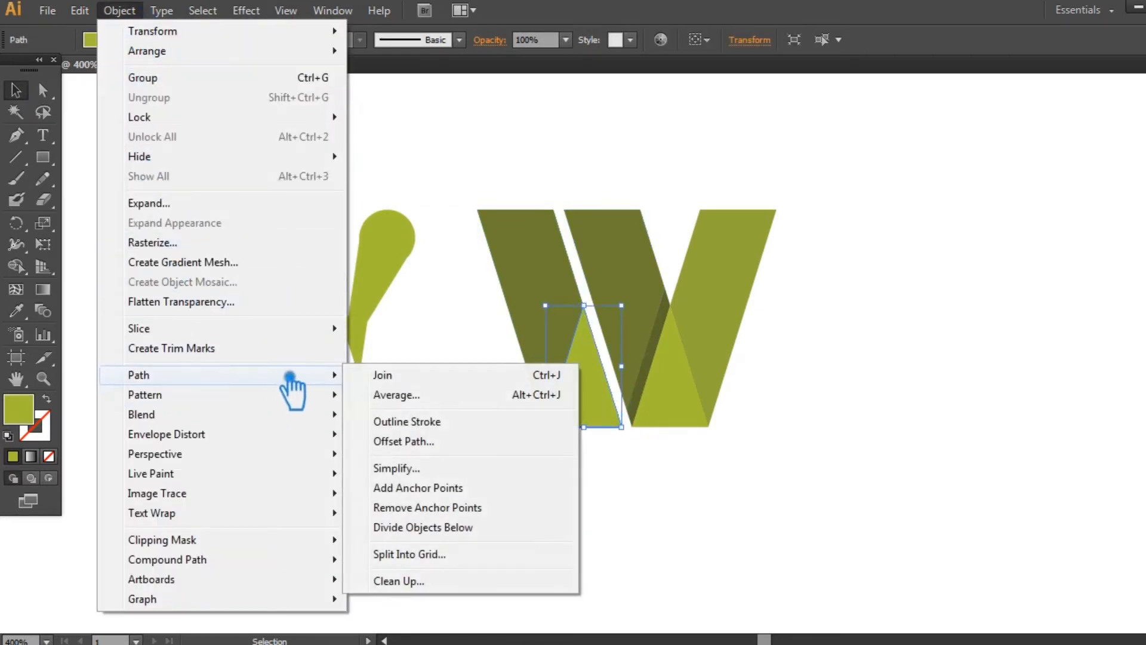
pyautogui.click(440, 443)
pyautogui.click(529, 238)
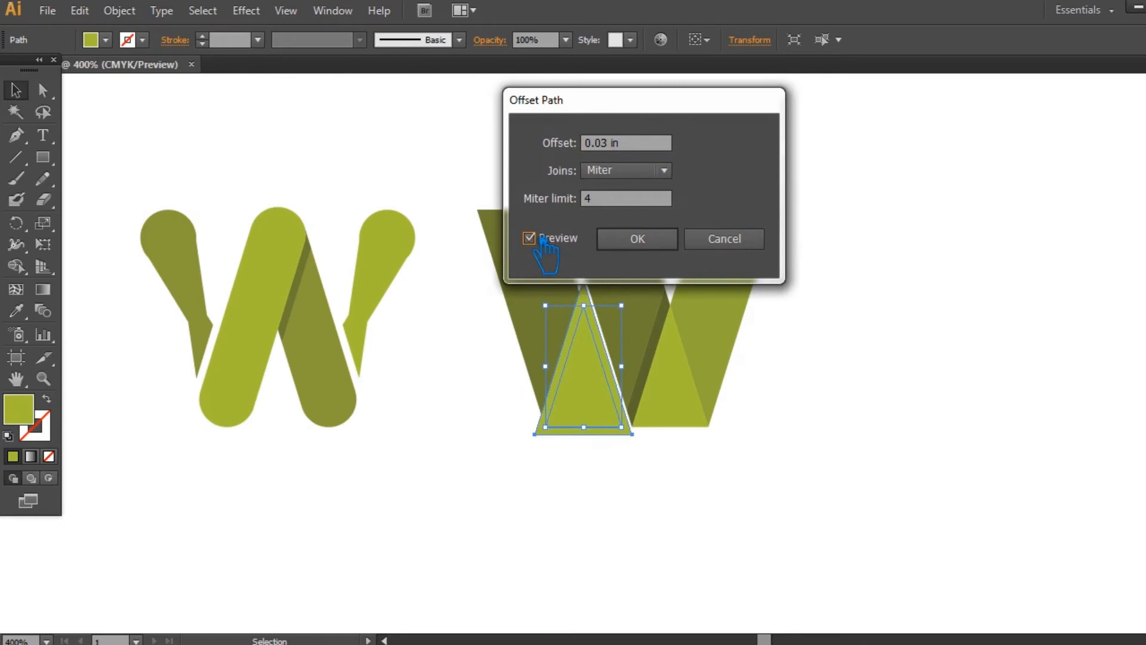
pyautogui.click(746, 242)
pyautogui.click(892, 254)
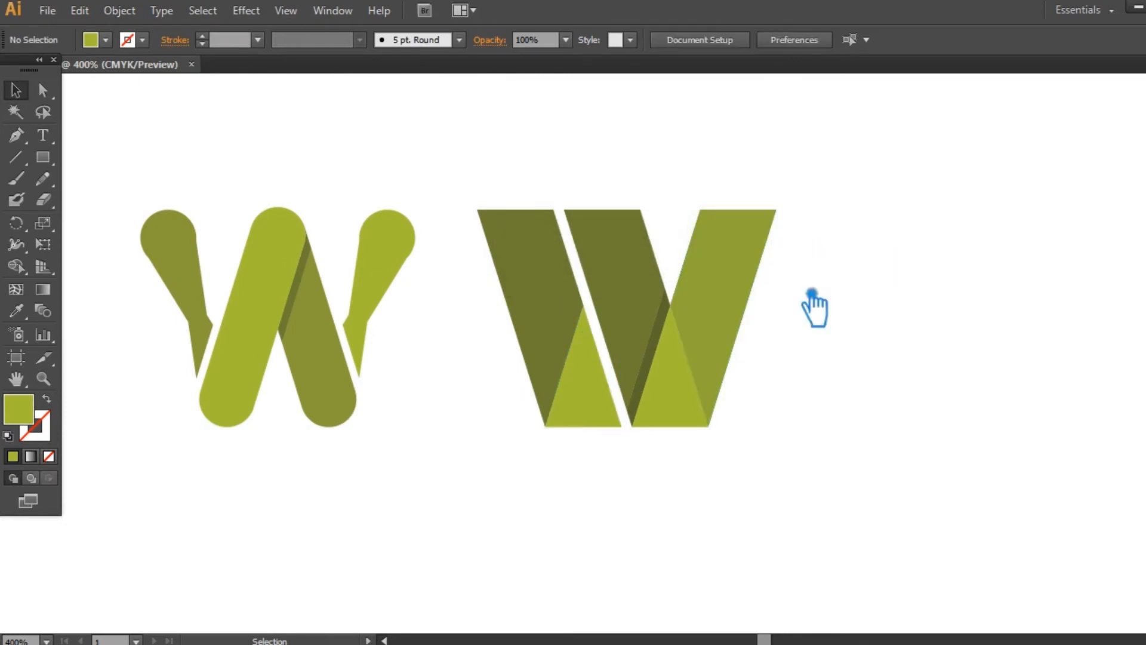
# - Group the left and middle dark bars together and select both light green triangles at the letter's base
pyautogui.click(719, 386)
pyautogui.click(895, 340)
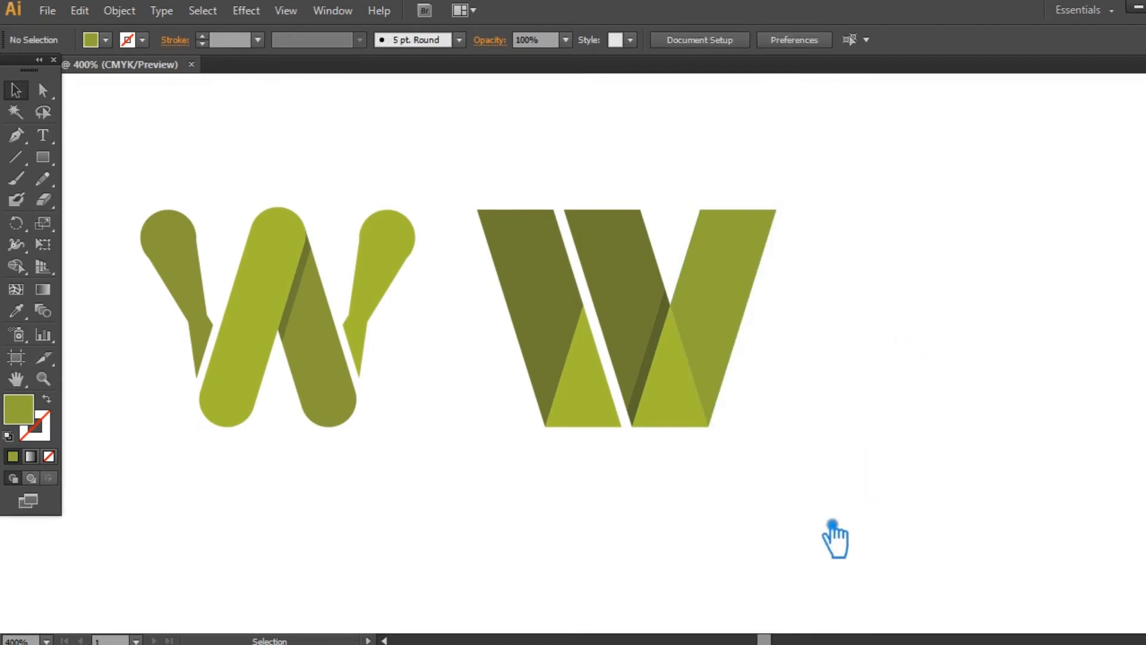
pyautogui.click(537, 295)
pyautogui.keyDown('shift'); pyautogui.click(619, 287); pyautogui.keyUp('shift')
pyautogui.hotkey('ctrl', 'g')
pyautogui.click(830, 335)
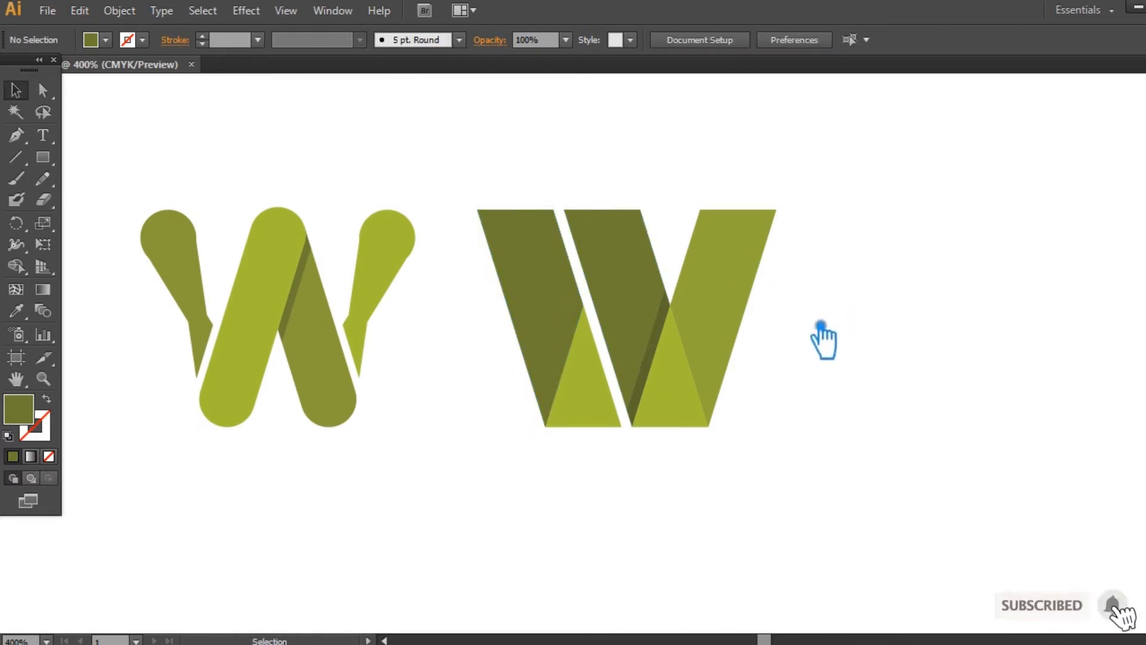
pyautogui.click(603, 412)
pyautogui.keyDown('shift'); pyautogui.click(687, 397); pyautogui.keyUp('shift')
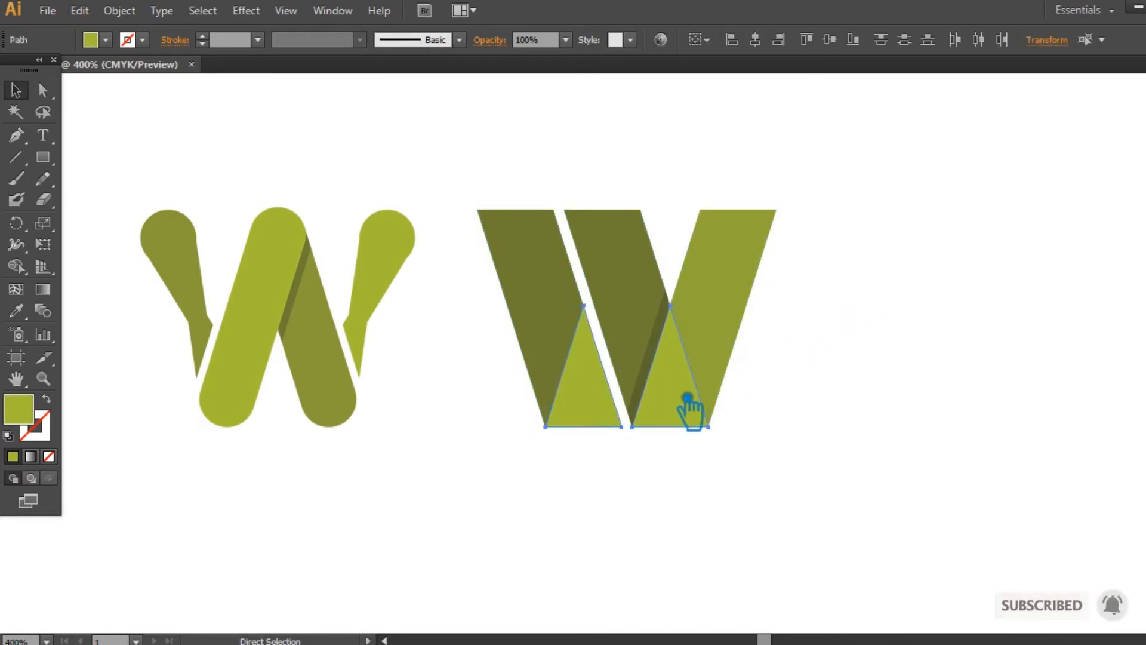
pyautogui.click(878, 378)
# - Fill the grouped left and middle bars of the folded W with tan brown B28E4F
pyautogui.click(542, 289)
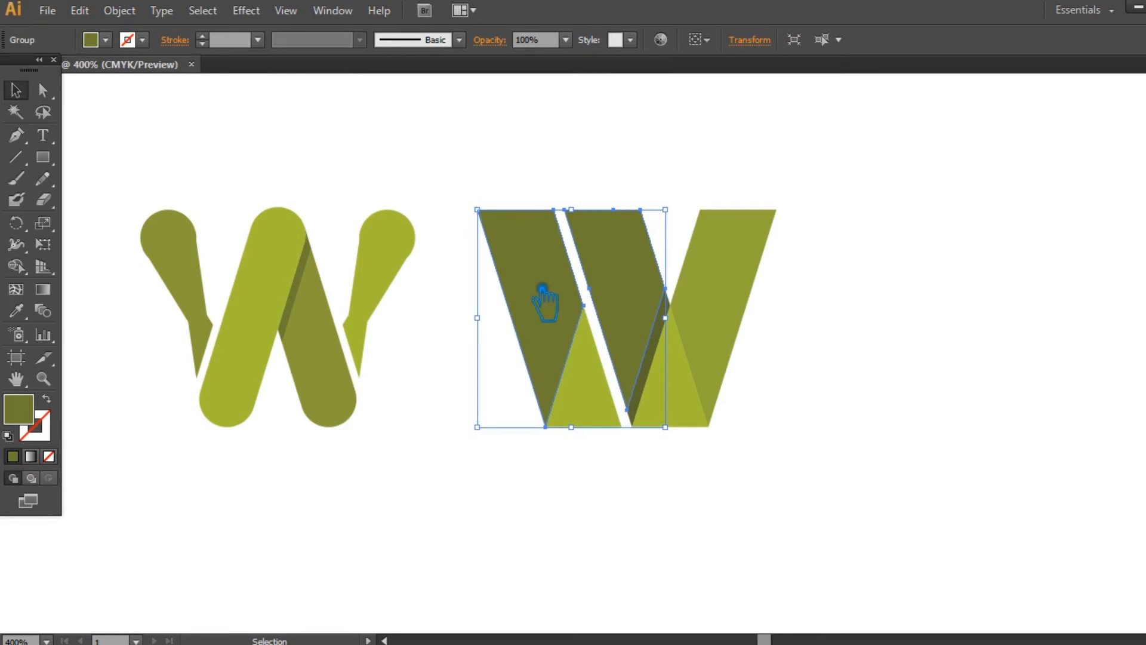
pyautogui.doubleClick(30, 411)
pyautogui.moveTo(412, 293); pyautogui.dragTo(412, 302)
pyautogui.click(314, 161)
pyautogui.moveTo(314, 161)
pyautogui.mouseDown()
pyautogui.moveTo(264, 161)
pyautogui.moveTo(277, 161)
pyautogui.mouseUp()
pyautogui.moveTo(417, 296); pyautogui.dragTo(416, 291)
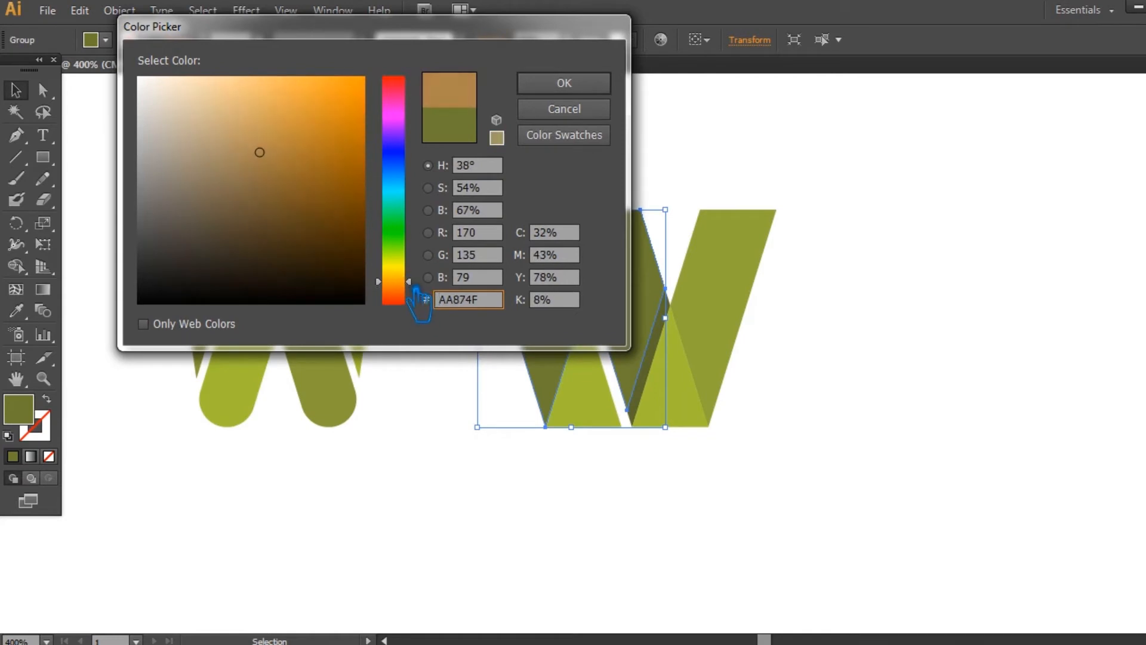
pyautogui.moveTo(274, 161)
pyautogui.mouseDown()
pyautogui.moveTo(248, 127)
pyautogui.moveTo(235, 169)
pyautogui.moveTo(258, 160)
pyautogui.moveTo(255, 143)
pyautogui.mouseUp()
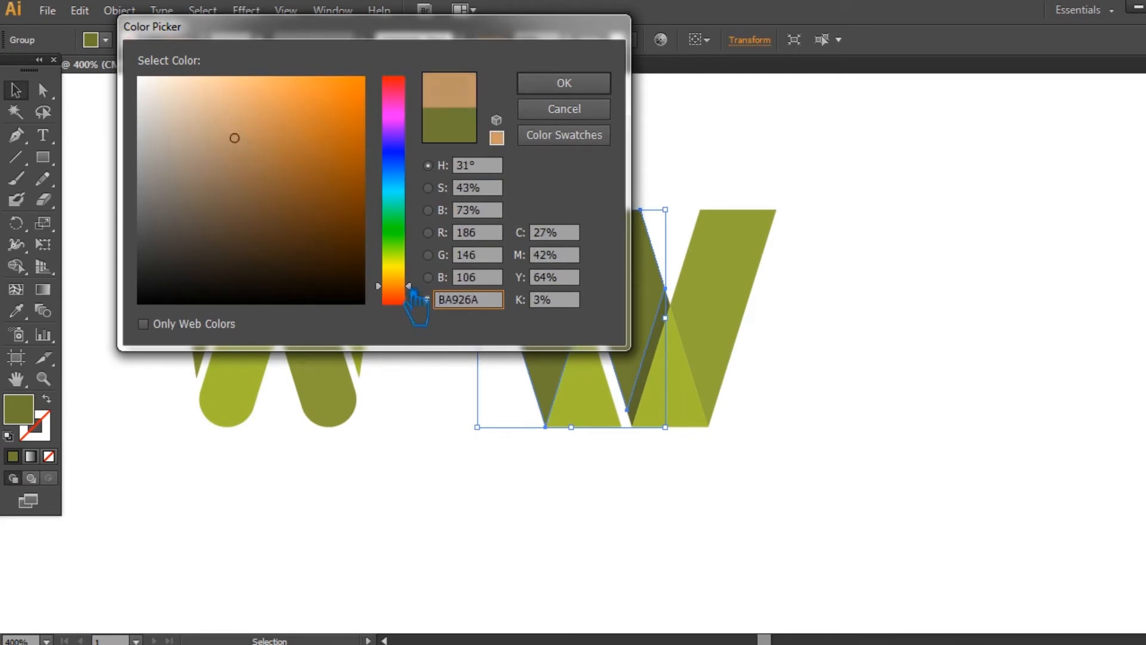
pyautogui.moveTo(407, 283); pyautogui.dragTo(409, 282)
pyautogui.moveTo(254, 159)
pyautogui.mouseDown()
pyautogui.moveTo(286, 173)
pyautogui.moveTo(283, 151)
pyautogui.mouseUp()
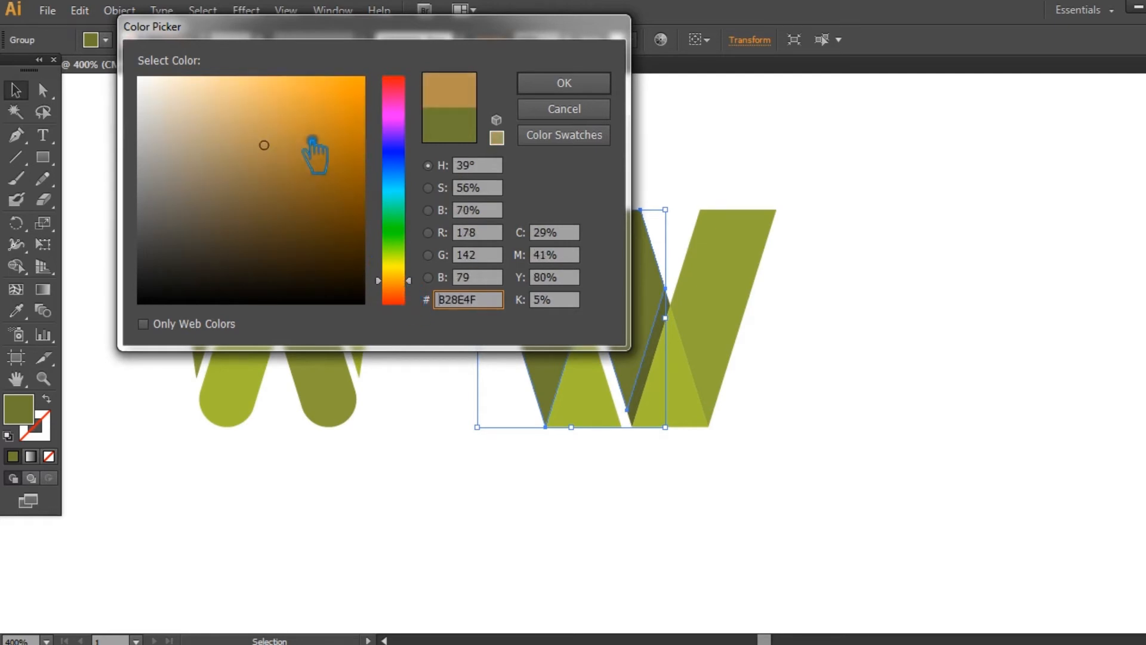
pyautogui.click(565, 84)
pyautogui.click(830, 304)
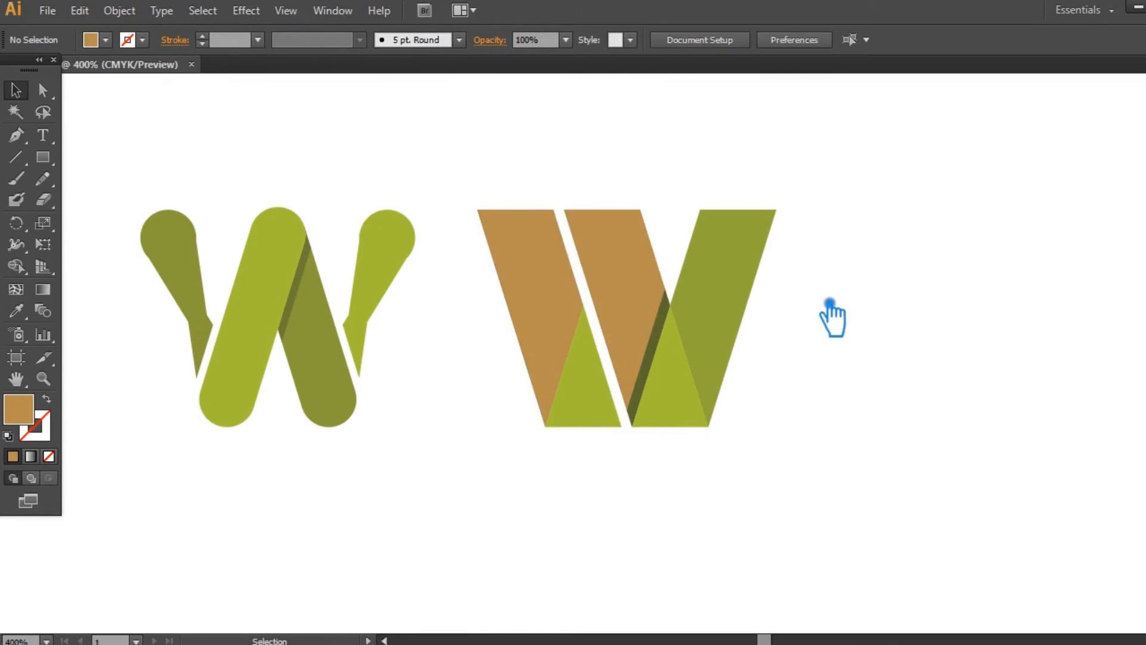
# - Fill both triangles at the folded W's base with the lighter orange tan D8A960
pyautogui.click(614, 422)
pyautogui.click(16, 309)
pyautogui.click(543, 256)
pyautogui.doubleClick(21, 410)
pyautogui.moveTo(280, 161); pyautogui.dragTo(283, 122)
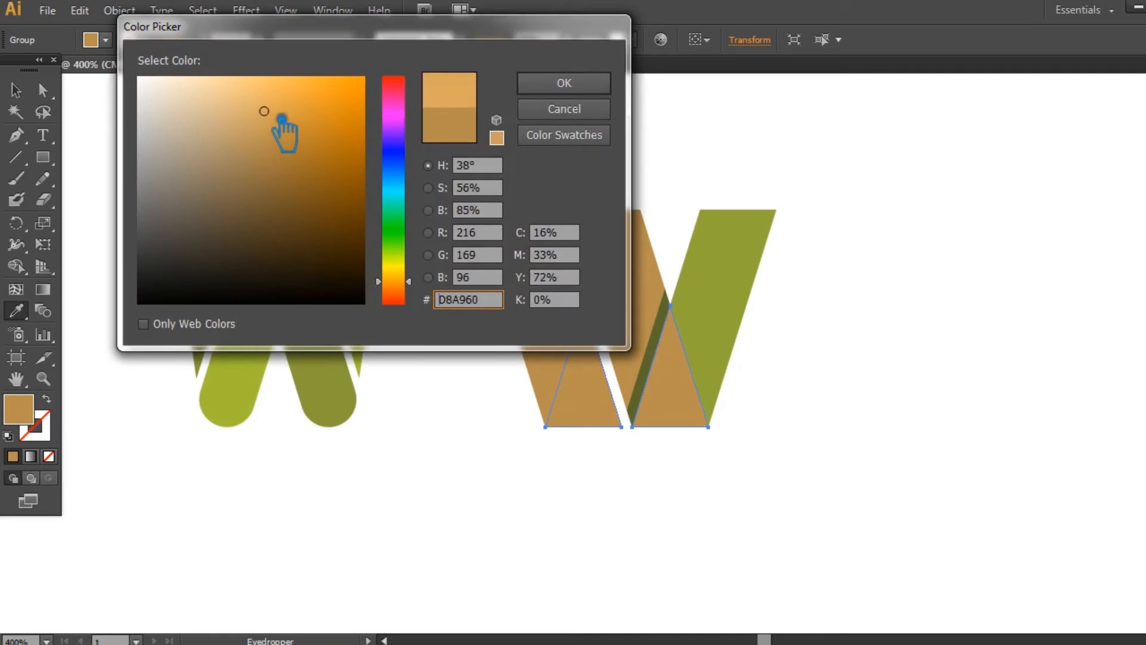
pyautogui.click(564, 83)
pyautogui.click(15, 90)
pyautogui.click(365, 100)
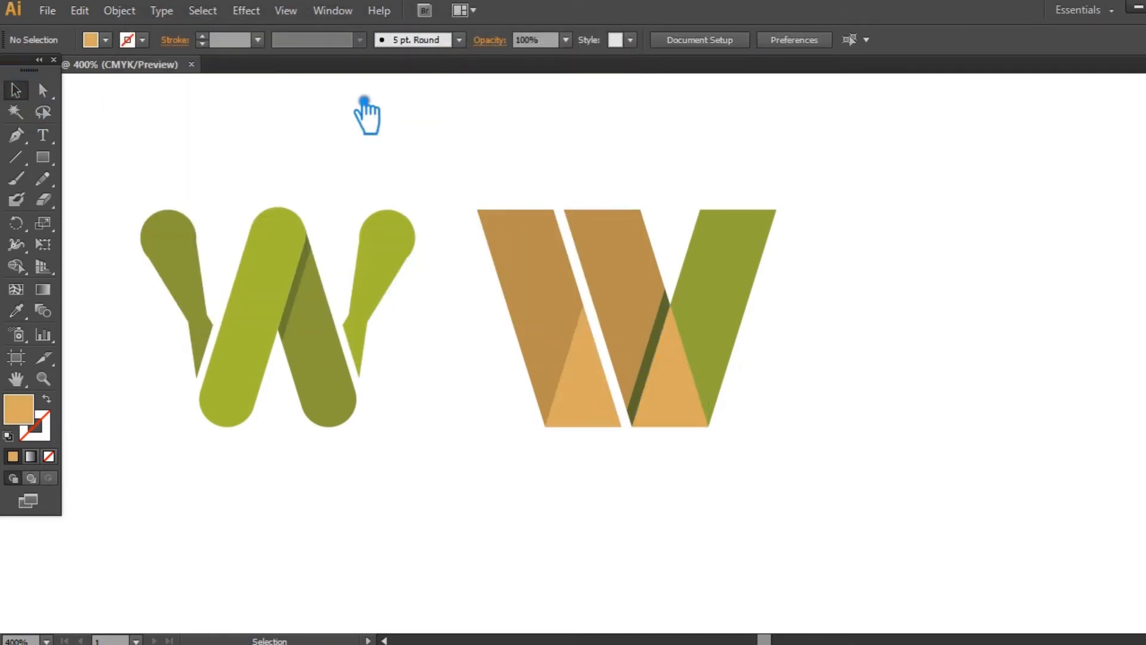
# - Fill the narrow fold shadow strip beside the middle bar with darker brown 96743E
pyautogui.click(670, 360)
pyautogui.click(667, 351)
pyautogui.click(672, 340)
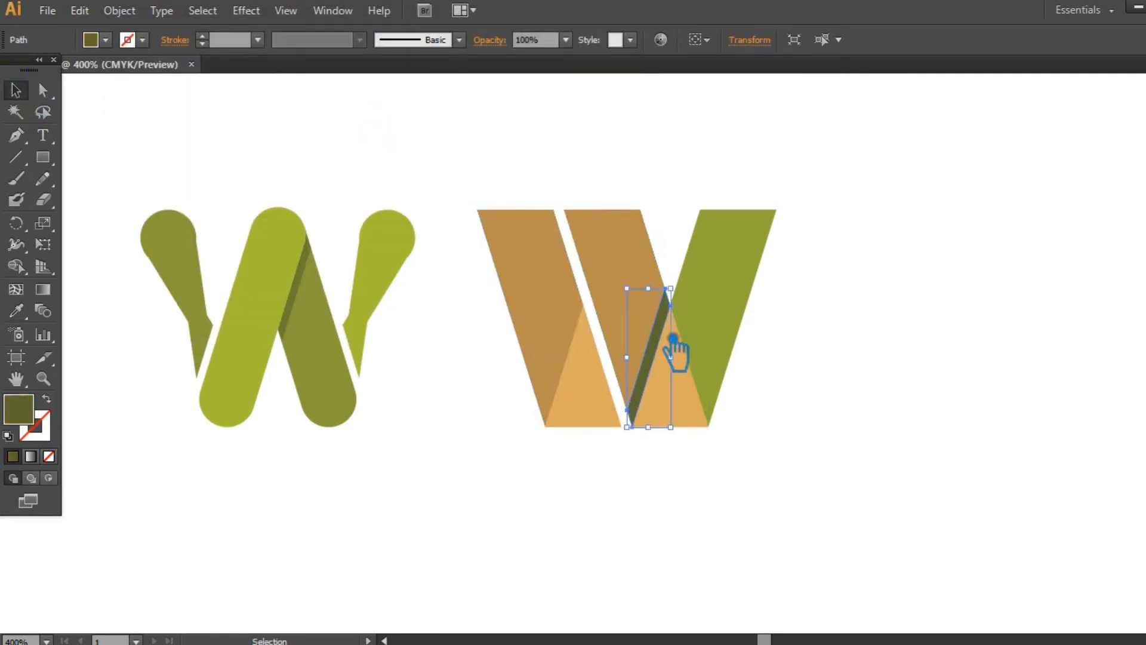
pyautogui.click(24, 317)
pyautogui.click(549, 269)
pyautogui.doubleClick(29, 411)
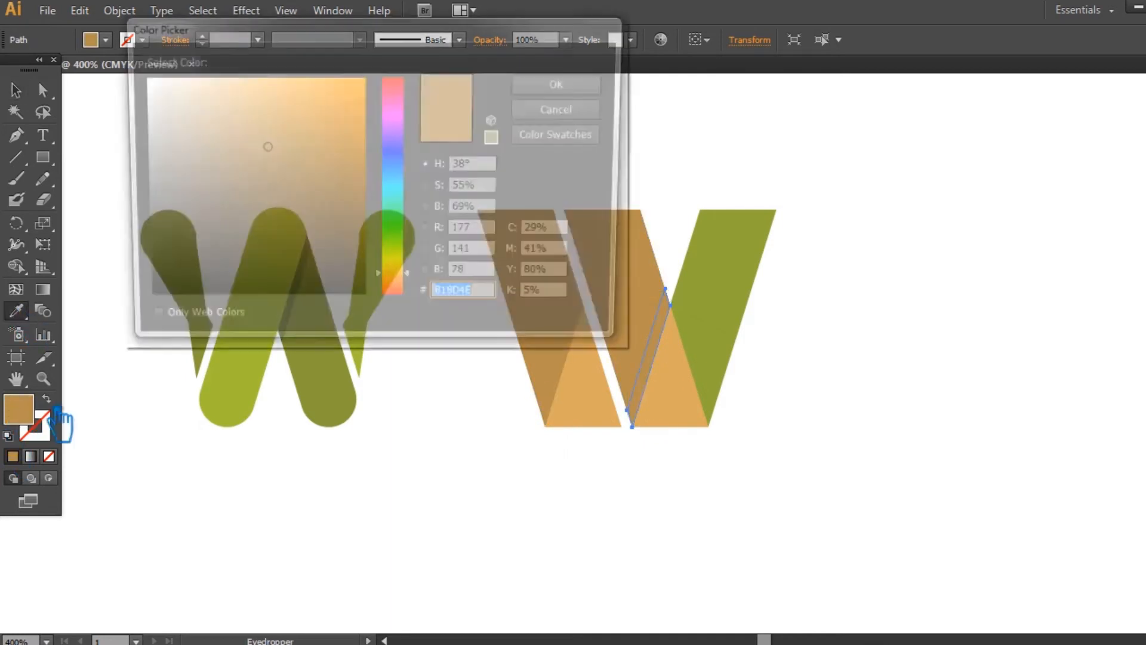
pyautogui.click(279, 173)
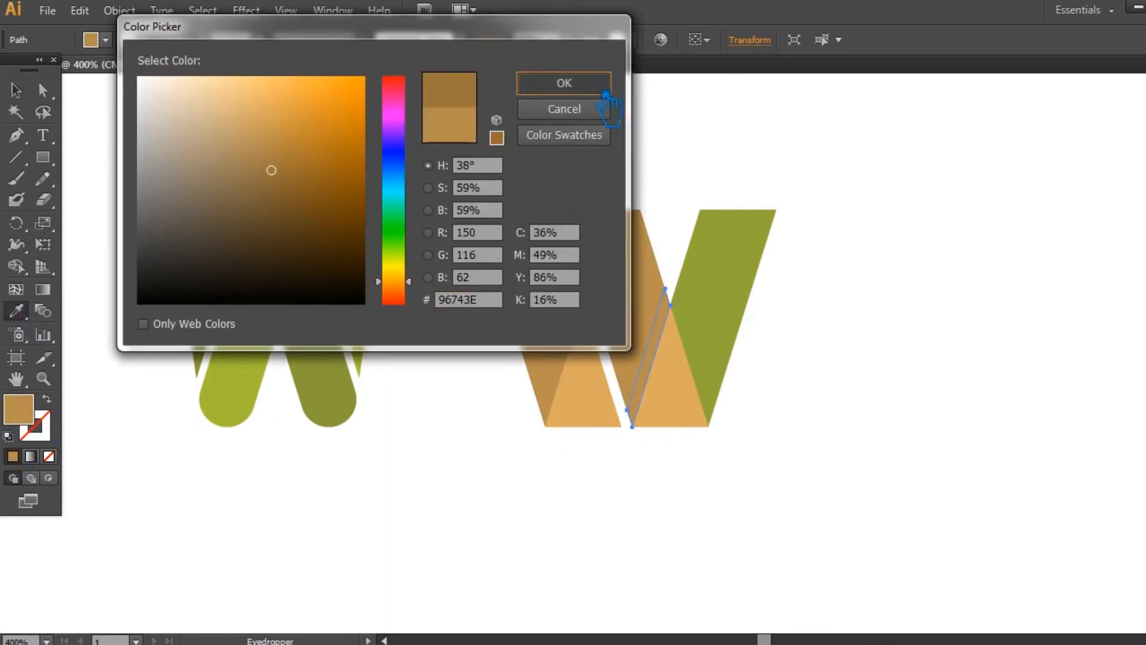
pyautogui.click(564, 83)
pyautogui.click(16, 91)
pyautogui.click(856, 301)
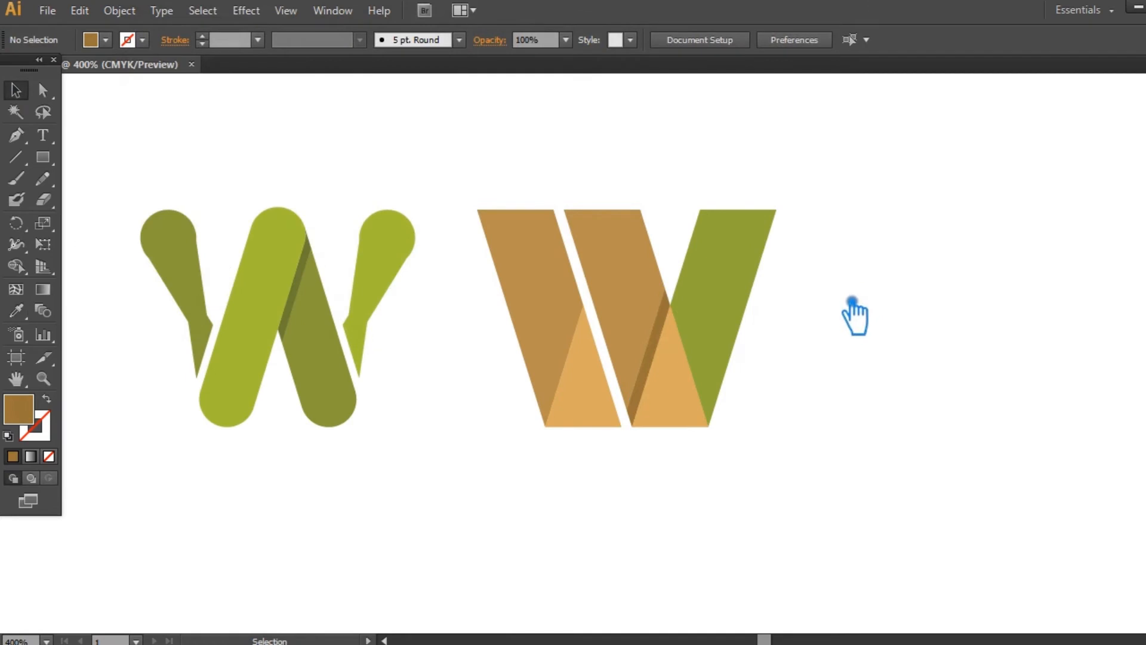
# - Fill the folded W's right arm with the tan brown sampled from its left bar
pyautogui.click(747, 320)
pyautogui.click(542, 274)
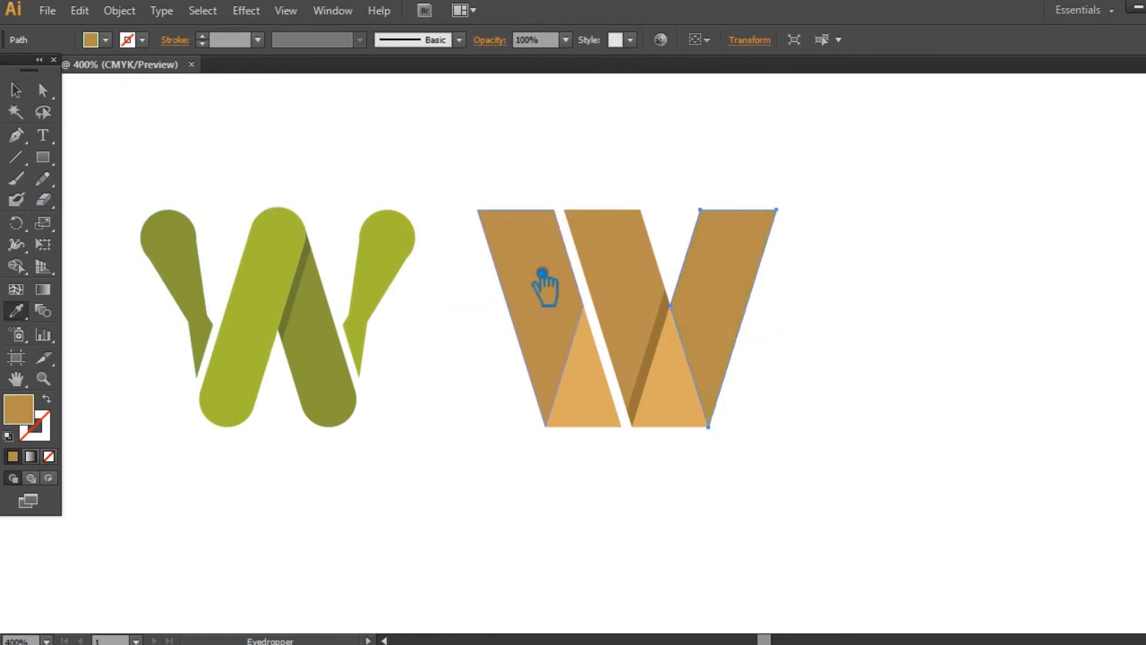
pyautogui.click(16, 90)
pyautogui.click(919, 297)
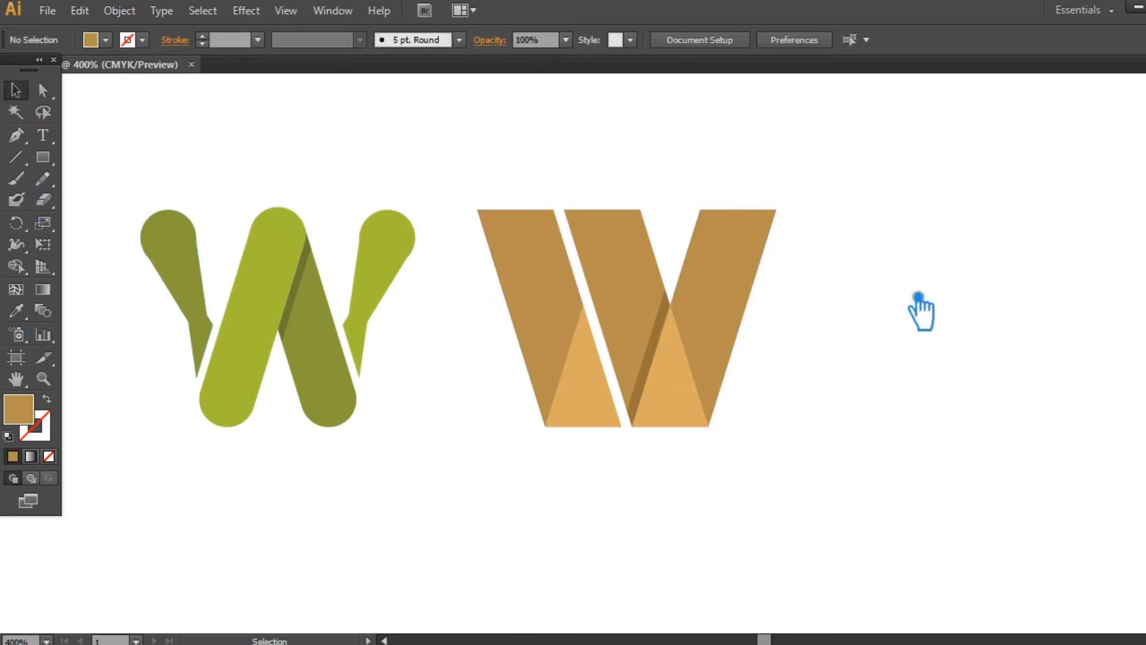
# - Place a copy of the left bar and its base triangle to the right of the brown W
pyautogui.click(475, 401)
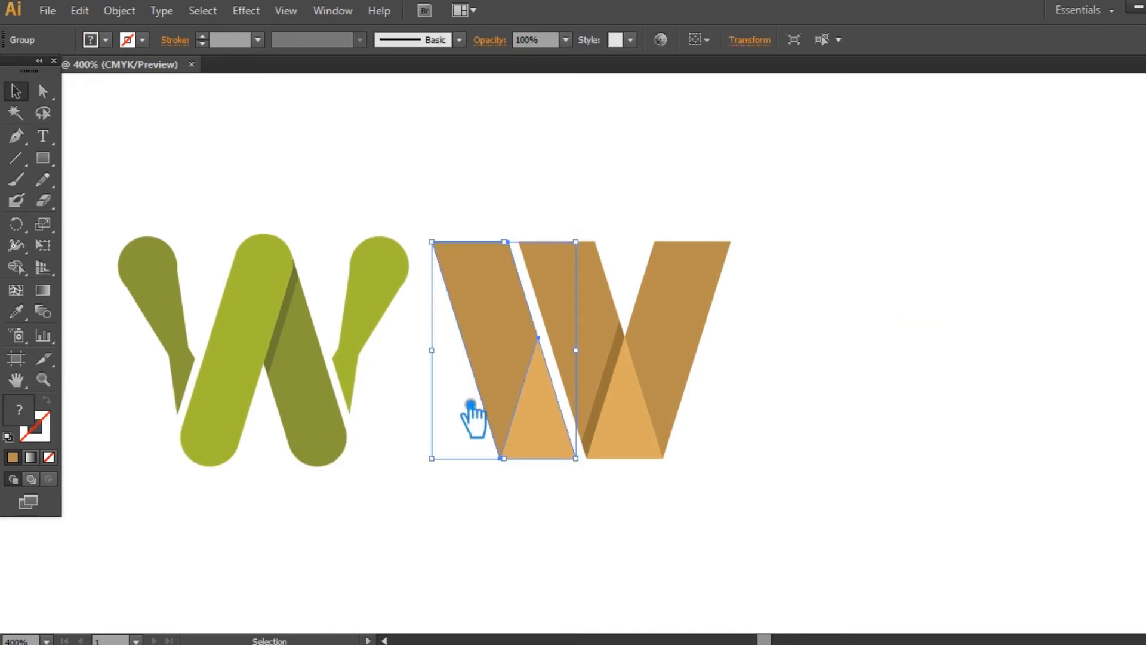
pyautogui.press('a')
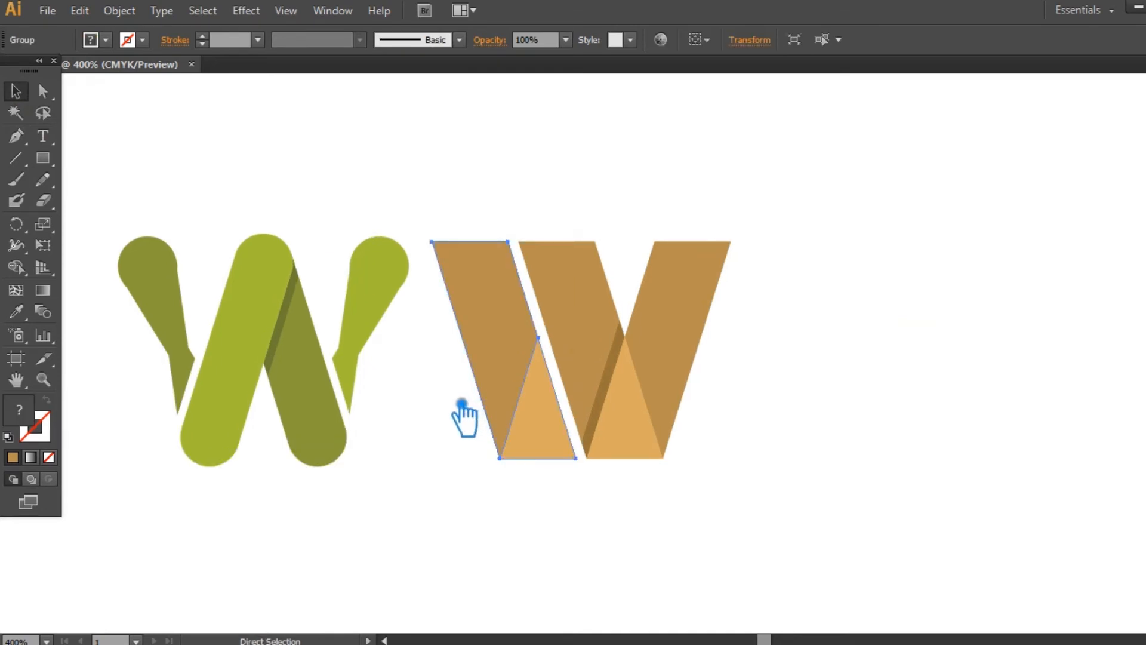
pyautogui.press('v')
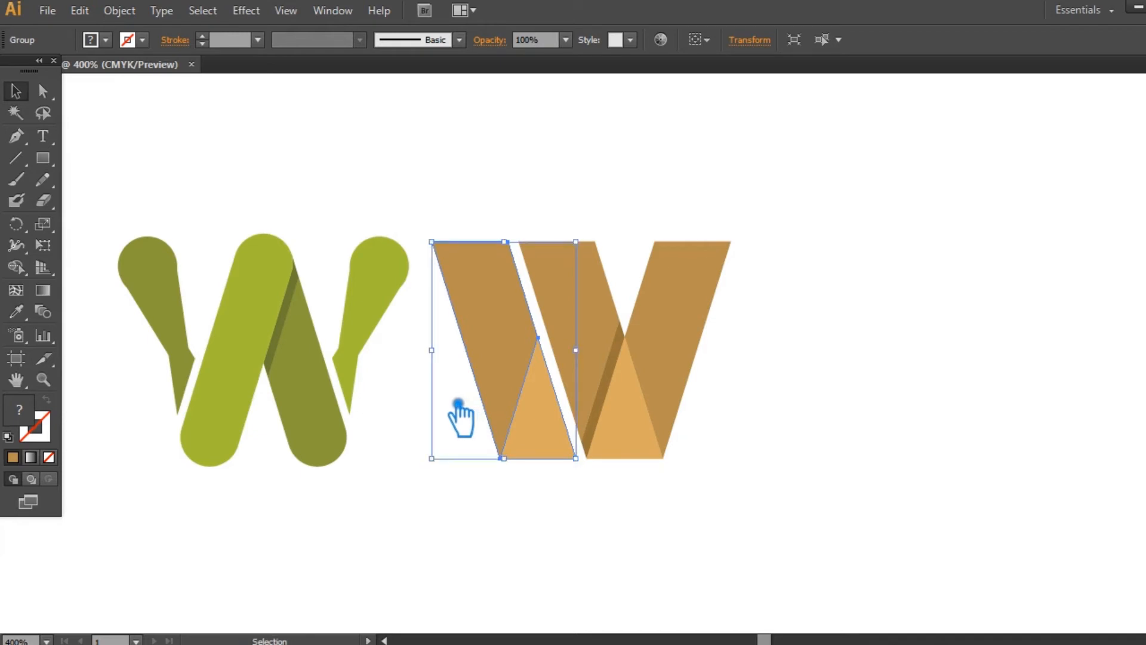
pyautogui.press('a')
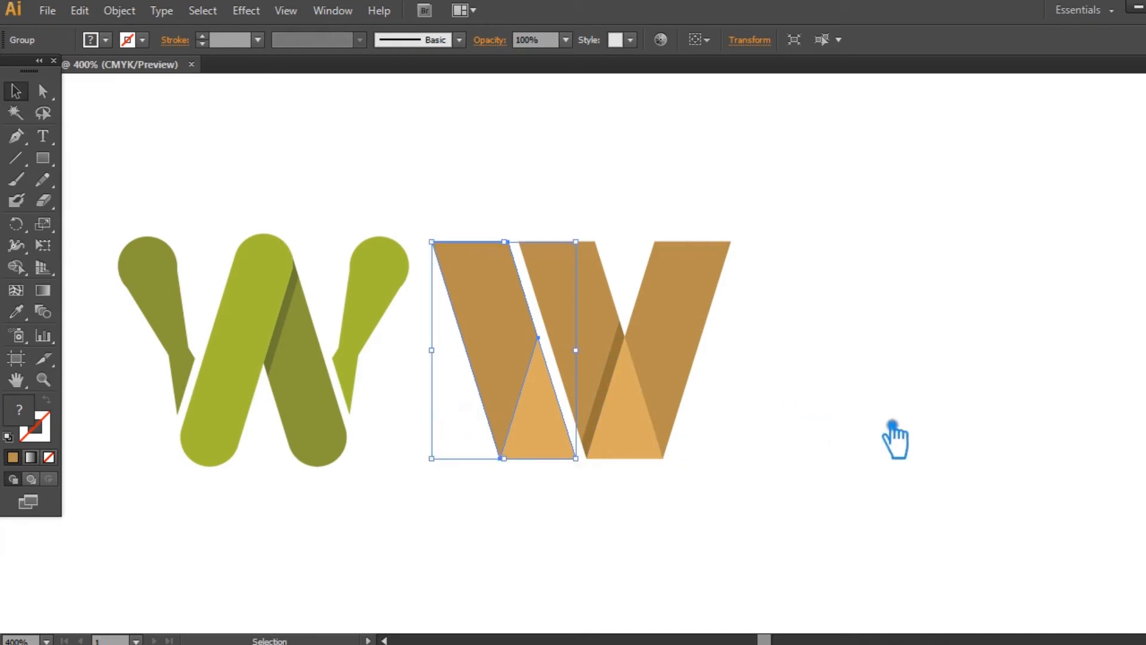
pyautogui.click(893, 437)
pyautogui.moveTo(509, 351); pyautogui.dragTo(842, 350)
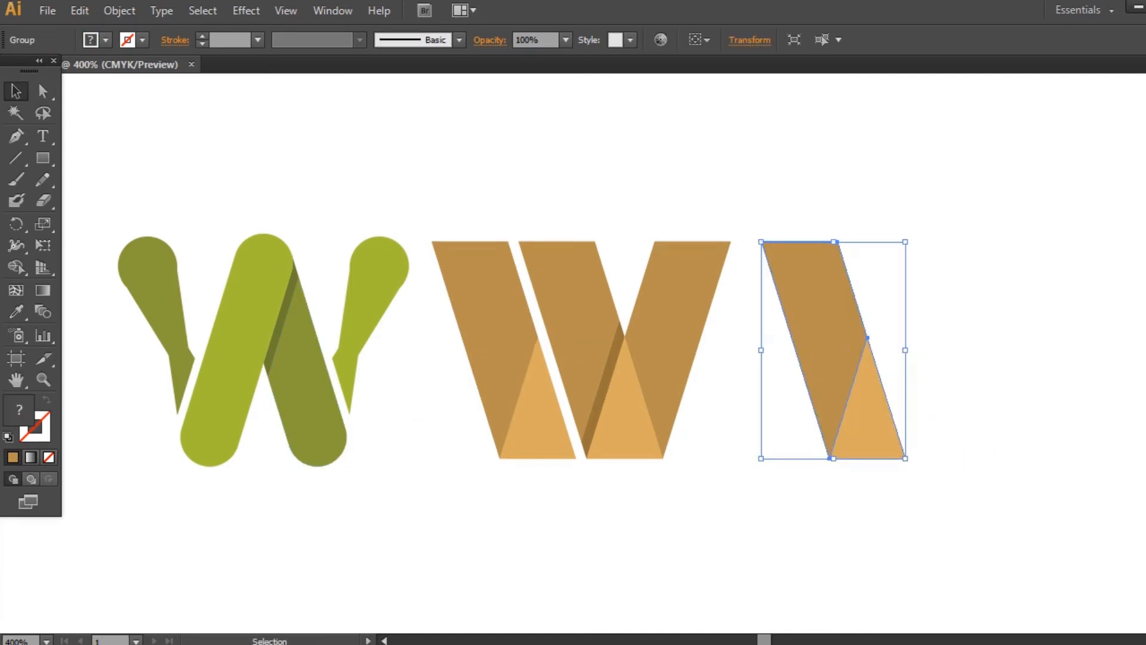
# - Unite the copied bar and triangle into one slanted bar and remove the extra anchor point on its right edge
pyautogui.hotkey('shift', 'ctrl', 'F9')
pyautogui.click(994, 351)
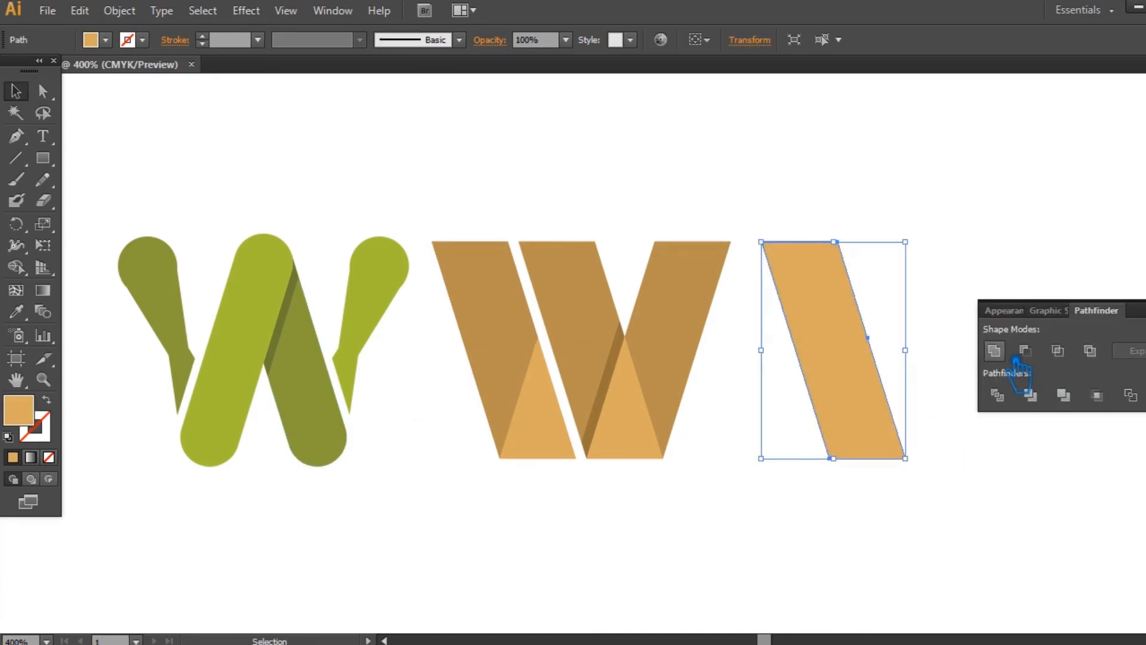
pyautogui.hotkey('ctrl', 'shift', 'F9')
pyautogui.press('-')
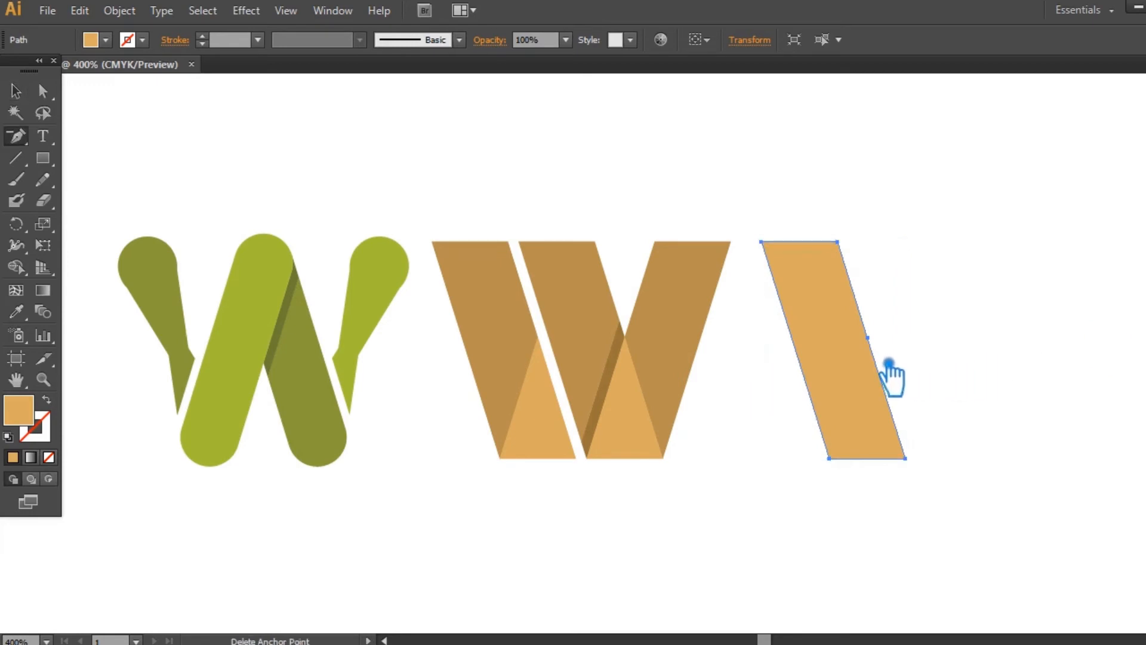
pyautogui.click(868, 339)
pyautogui.click(17, 93)
pyautogui.press('space')
pyautogui.moveTo(961, 540); pyautogui.dragTo(754, 526)
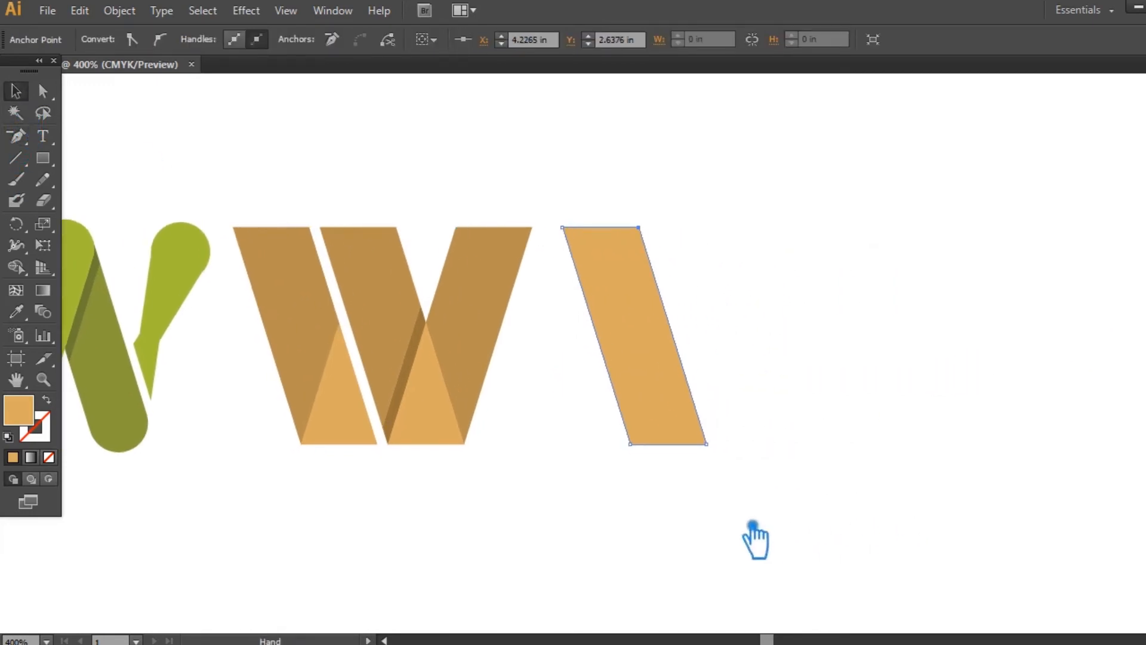
pyautogui.click(837, 496)
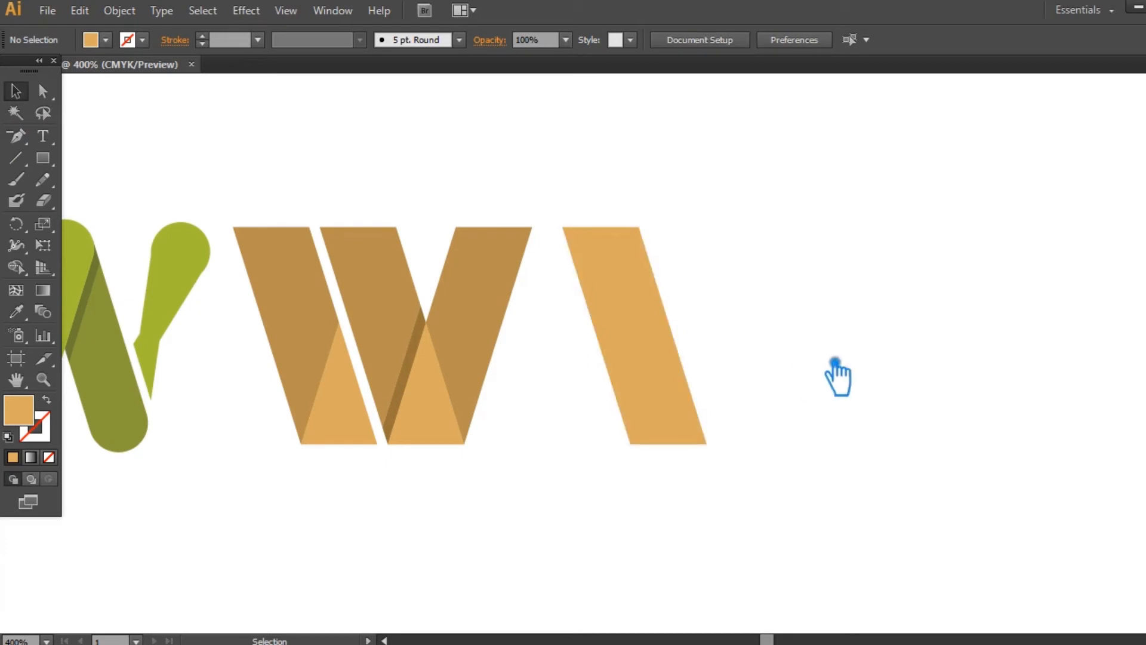
# - Reflect a copy of the slanted bar across the vertical axis and move it right so both bars form a V
pyautogui.click(662, 354)
pyautogui.rightClick(662, 354)
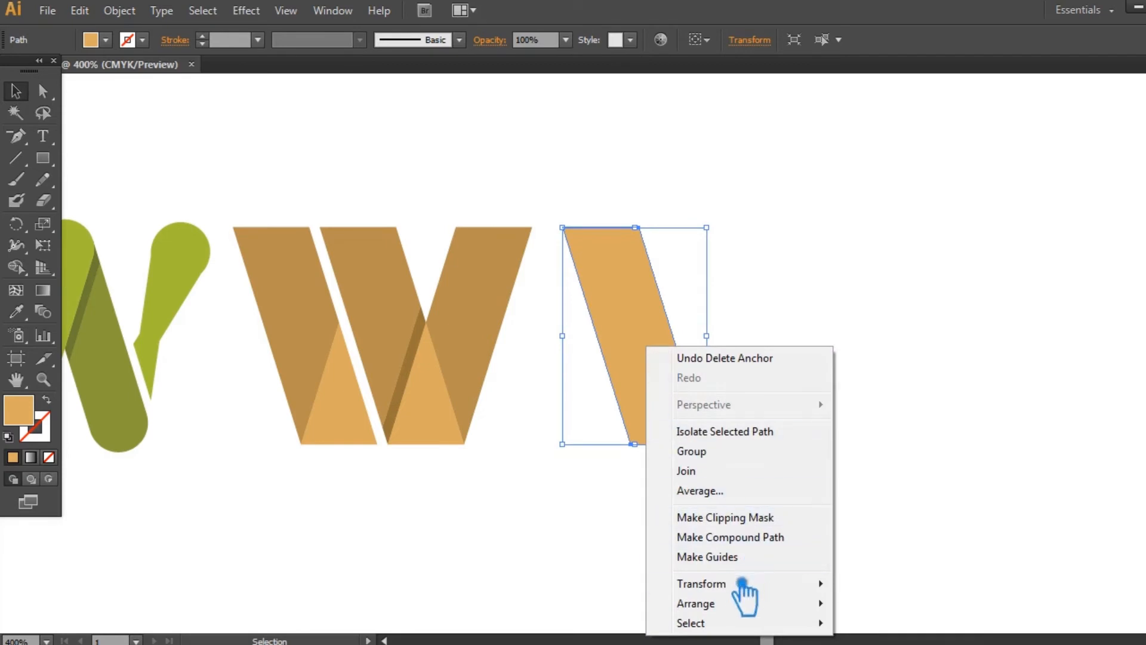
pyautogui.moveTo(831, 597)
pyautogui.click(925, 491)
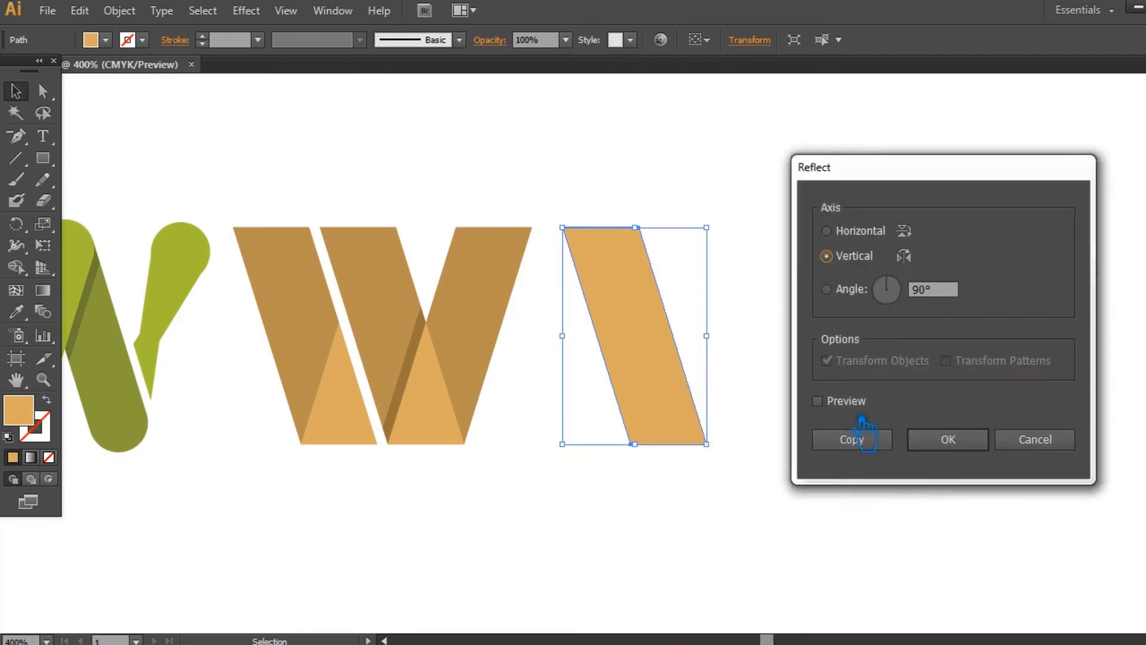
pyautogui.click(824, 401)
pyautogui.click(859, 445)
pyautogui.click(776, 442)
pyautogui.moveTo(597, 421); pyautogui.dragTo(666, 418)
# - Fill the mirrored bar of the new V with the darker tan brown sampled from the neighbouring W's right arm
pyautogui.click(15, 311)
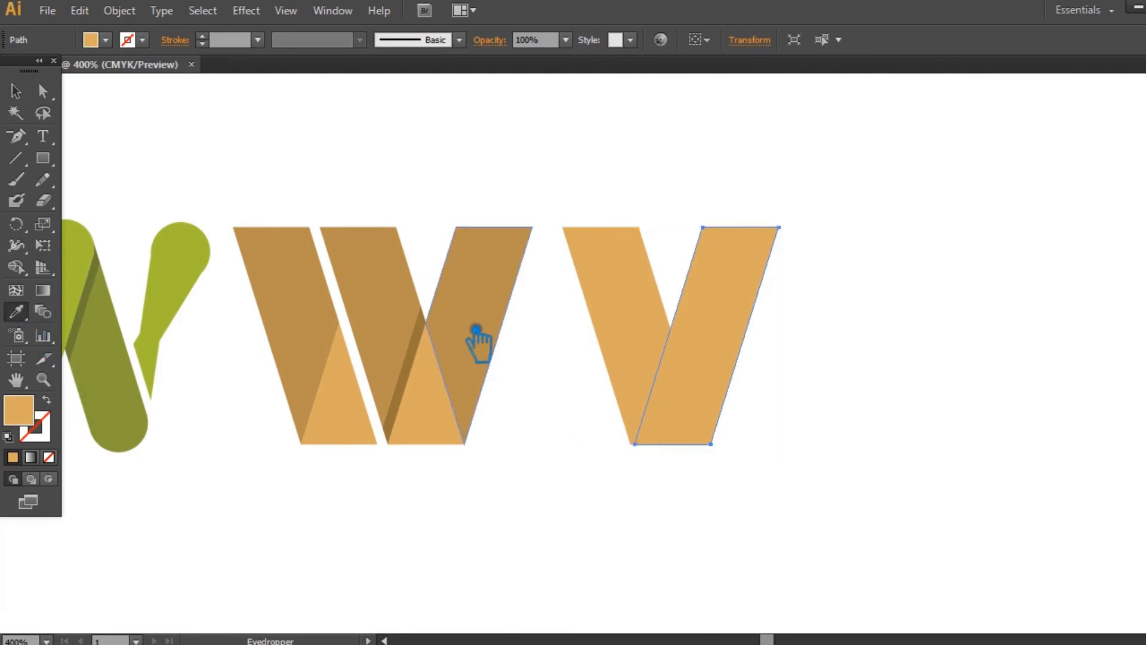
pyautogui.click(474, 342)
pyautogui.press('v')
pyautogui.click(955, 455)
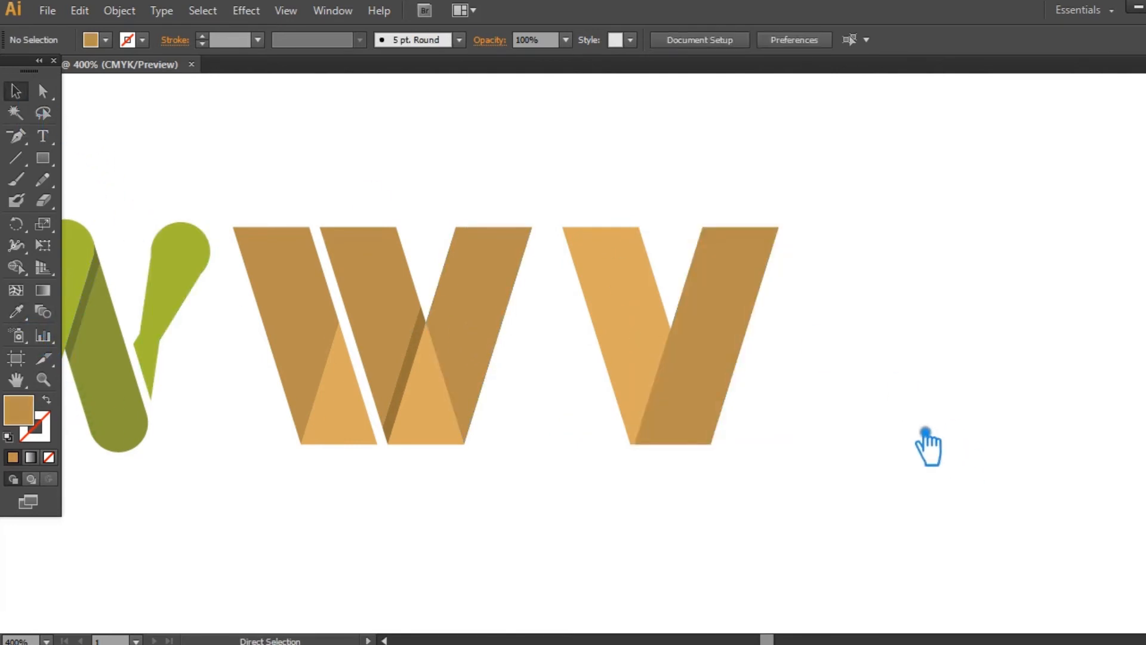
# - Move the darker bar left so its bottom-left corner meets the lighter bar's bottom-left corner exactly
pyautogui.hotkey('ctrl', '+')
pyautogui.hotkey('ctrl', '+')
pyautogui.moveTo(913, 432); pyautogui.dragTo(602, 325)
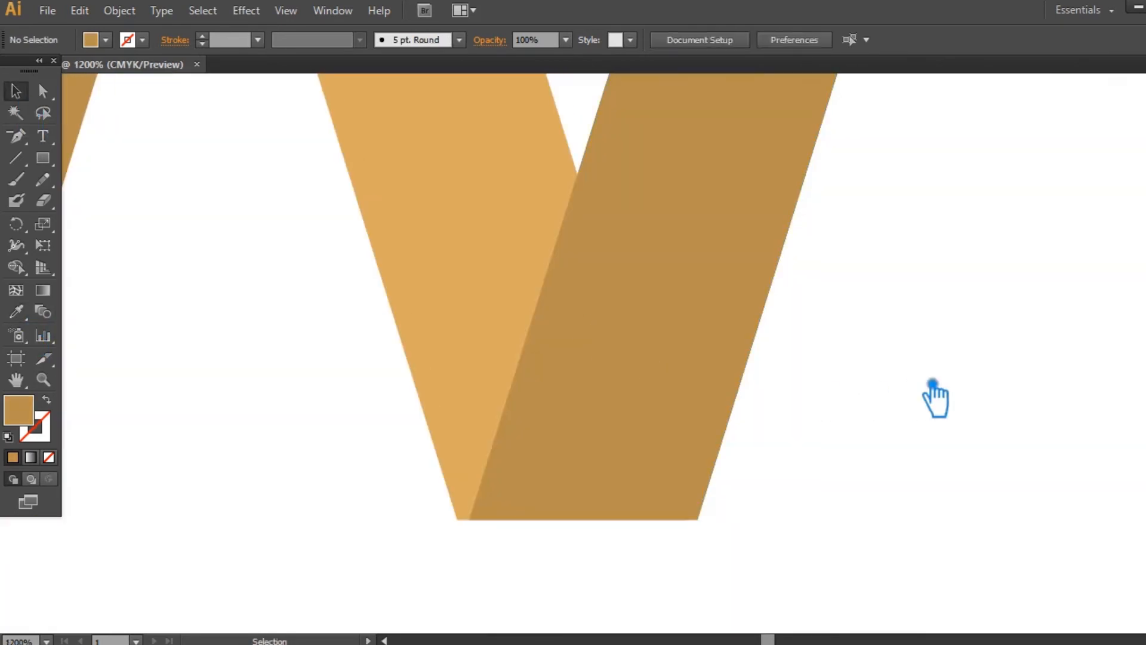
pyautogui.hotkey('ctrl', '+')
pyautogui.hotkey('ctrl', '+')
pyautogui.hotkey('ctrl', '+')
pyautogui.moveTo(649, 419); pyautogui.dragTo(840, 78)
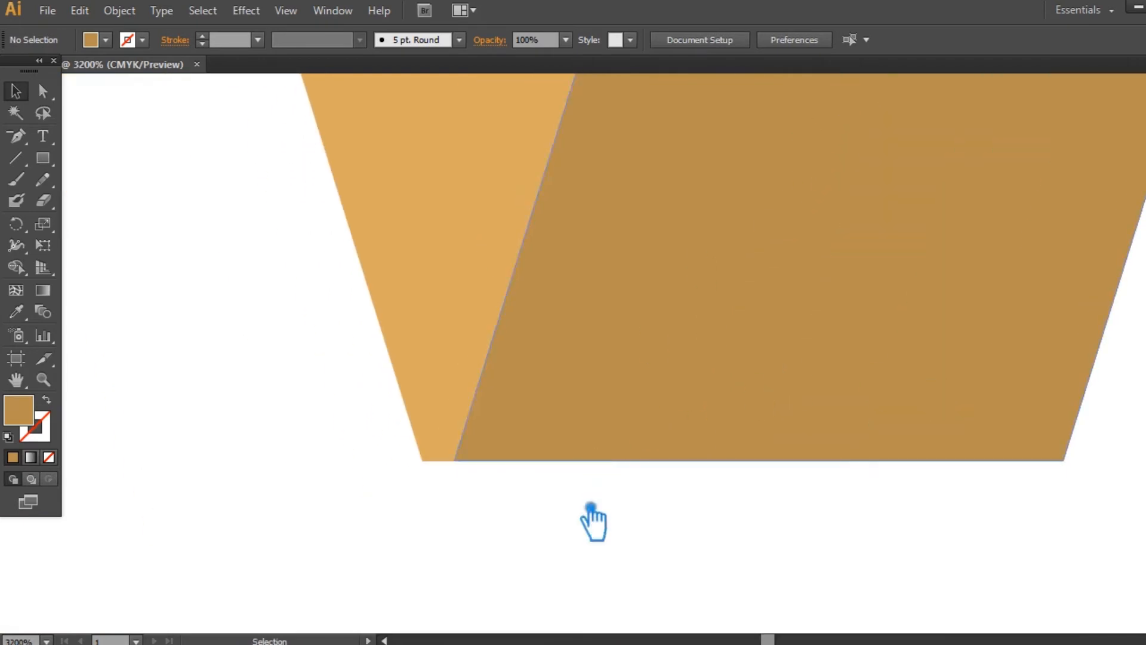
pyautogui.moveTo(535, 427); pyautogui.dragTo(509, 420)
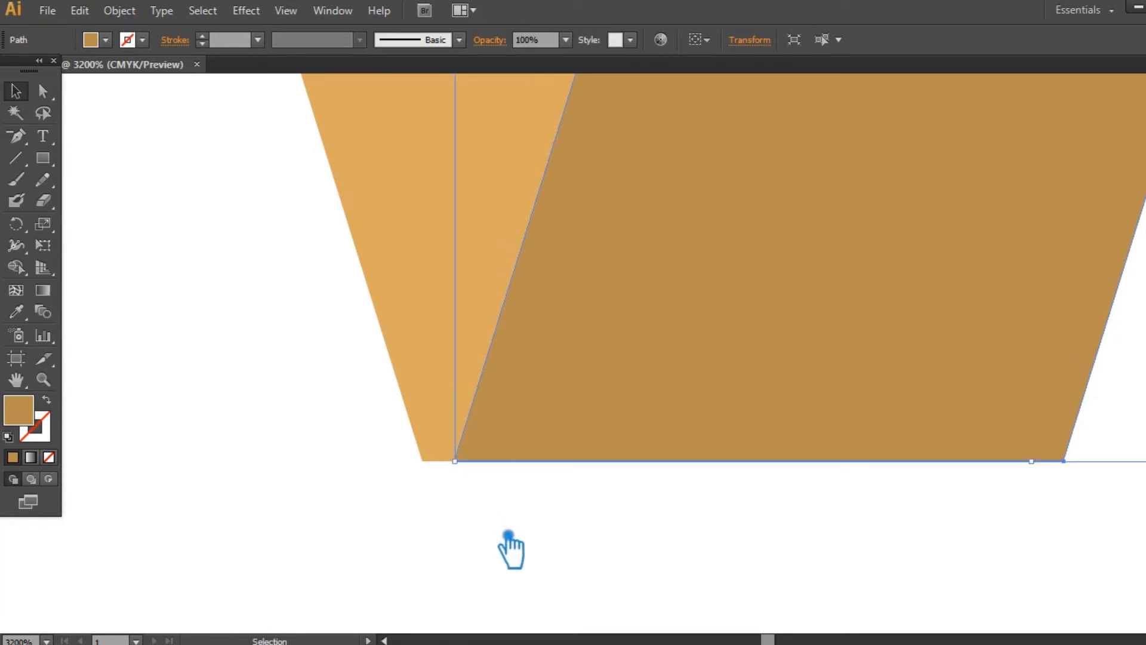
pyautogui.click(508, 538)
pyautogui.hotkey('ctrl', '+')
pyautogui.press('space')
pyautogui.moveTo(497, 614); pyautogui.dragTo(541, 442)
pyautogui.moveTo(452, 374); pyautogui.dragTo(388, 374)
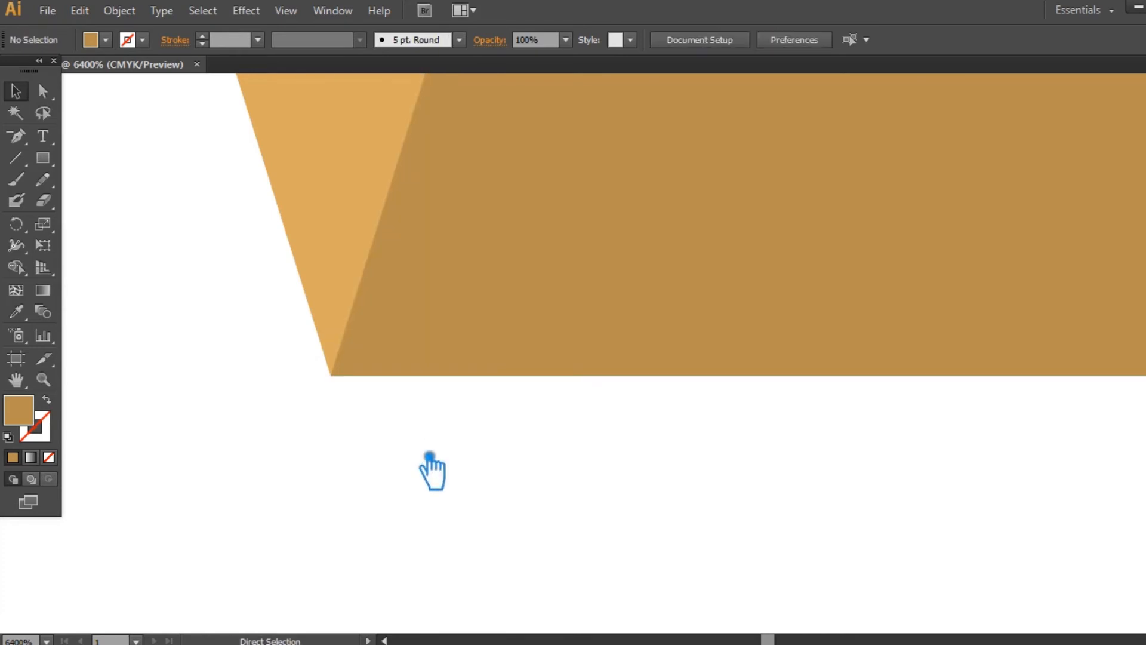
pyautogui.hotkey('ctrl', '-')
pyautogui.hotkey('ctrl', '-')
pyautogui.hotkey('ctrl', '-')
pyautogui.hotkey('ctrl', '-')
pyautogui.hotkey('ctrl', '-')
pyautogui.hotkey('ctrl', '-')
pyautogui.hotkey('ctrl', '-')
pyautogui.hotkey('ctrl', '-')
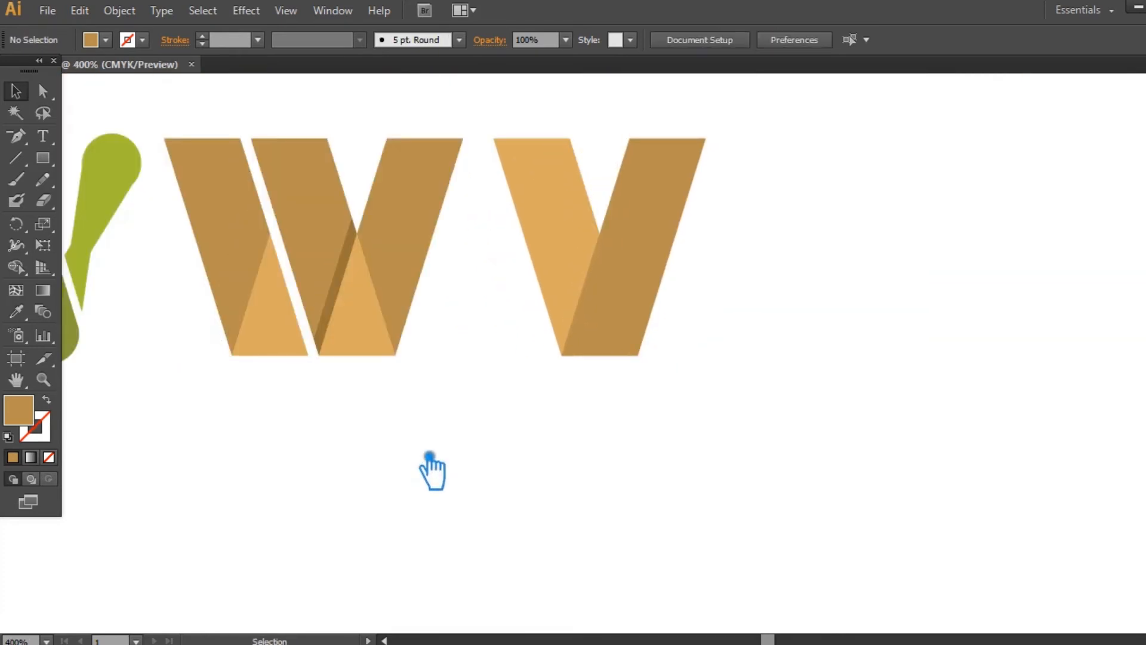
# - Group the lighter and darker bars of the new V
pyautogui.moveTo(474, 471); pyautogui.dragTo(705, 230)
pyautogui.hotkey('ctrl', 'g')
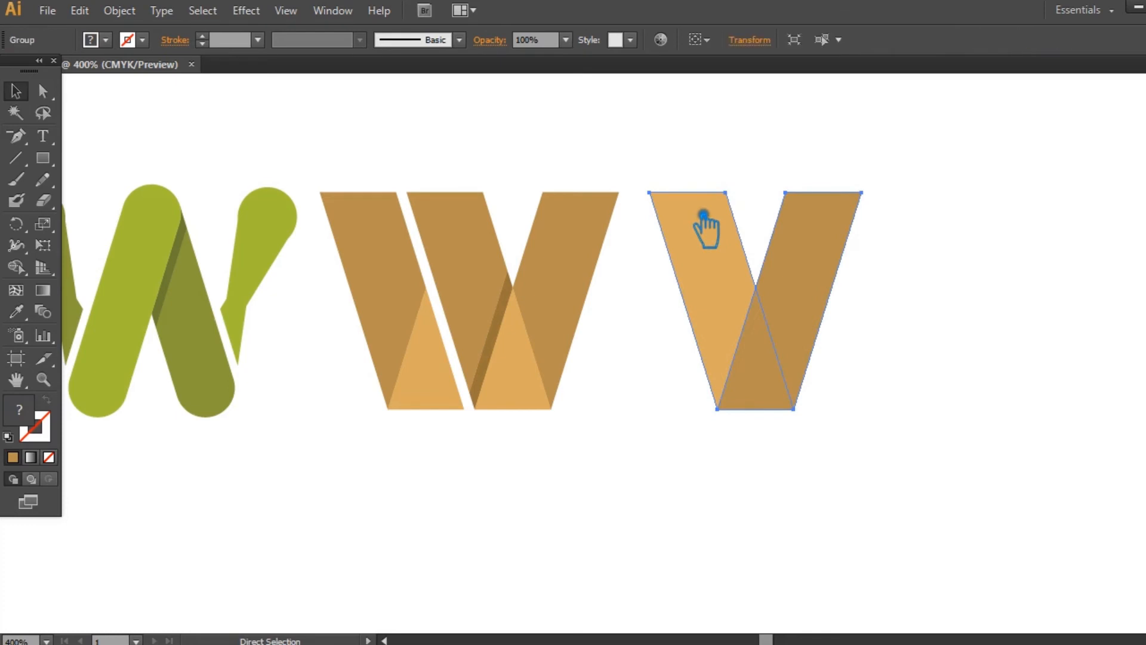
pyautogui.press('a')
pyautogui.click(954, 325)
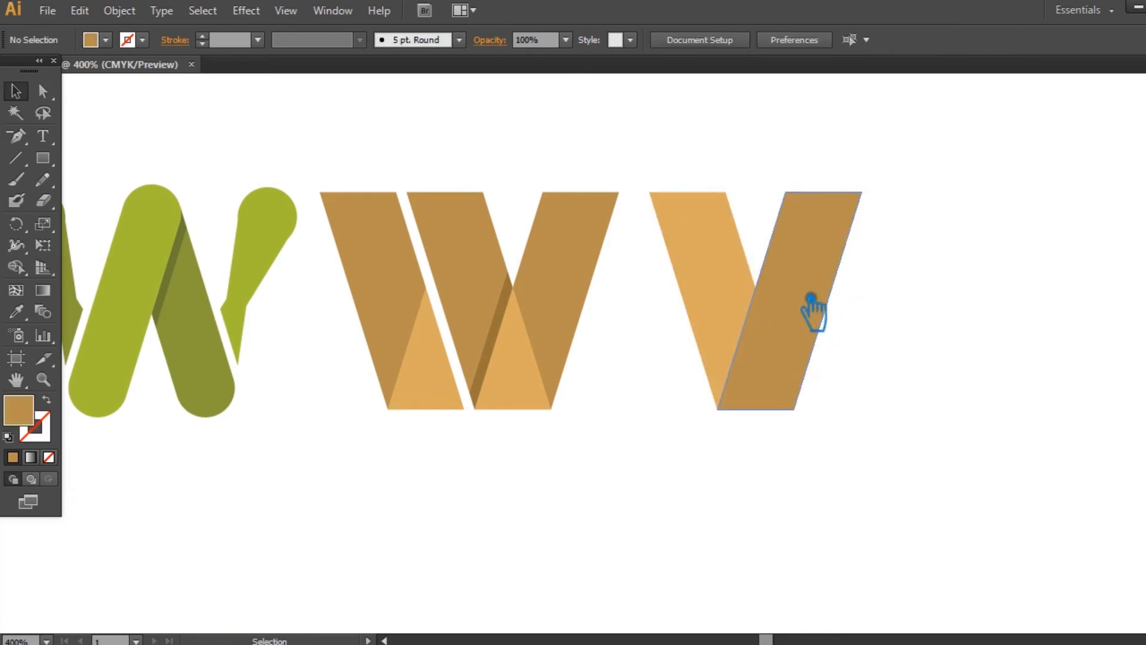
# - Try completing the W with a duplicate of the V group placed to its right, and delete the copy
pyautogui.click(813, 306)
pyautogui.press('v')
pyautogui.click(959, 328)
pyautogui.moveTo(813, 299); pyautogui.dragTo(951, 295)
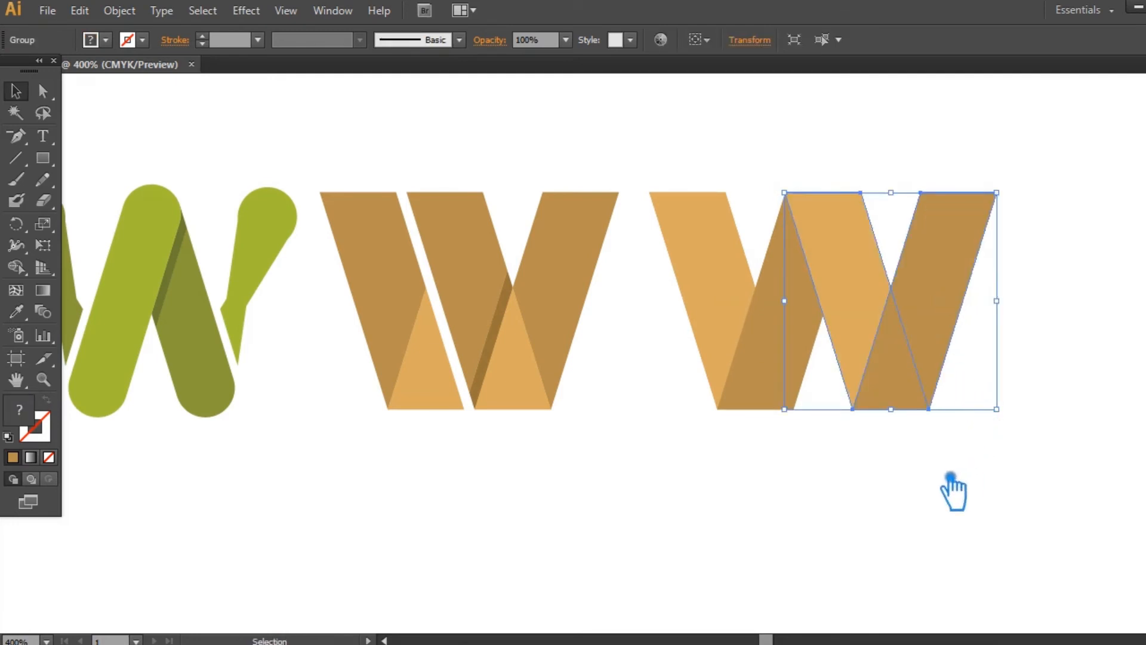
pyautogui.hotkey('ctrl', '+')
pyautogui.hotkey('ctrl', '+')
pyautogui.moveTo(952, 486); pyautogui.dragTo(560, 523)
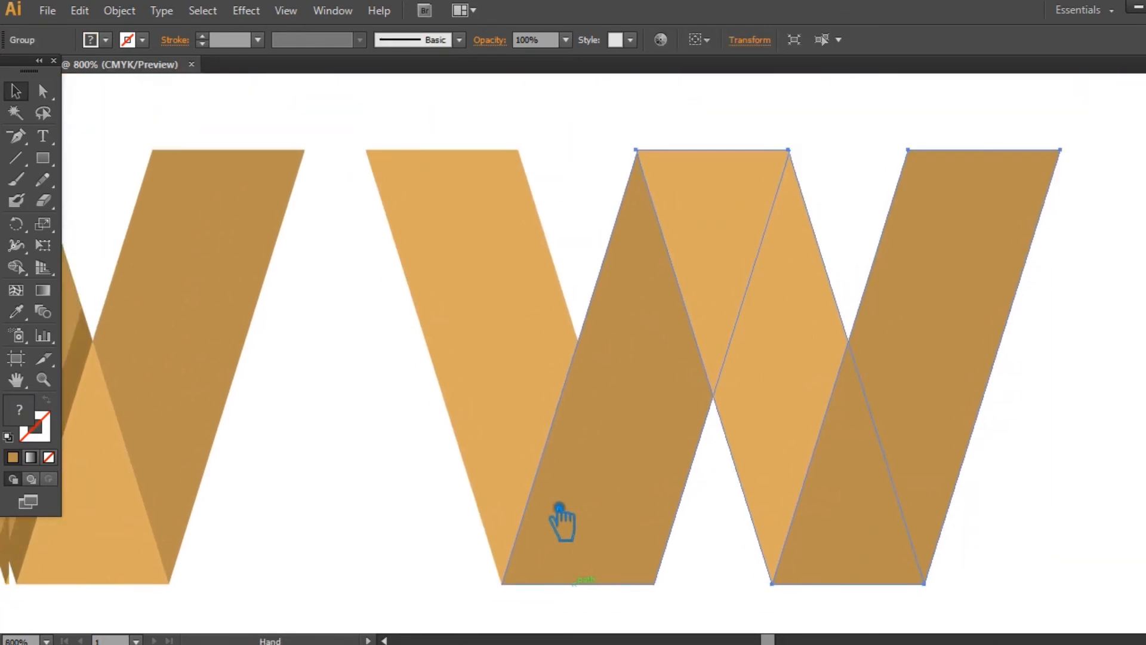
pyautogui.hotkey('ctrl', '-')
pyautogui.hotkey('ctrl', '-')
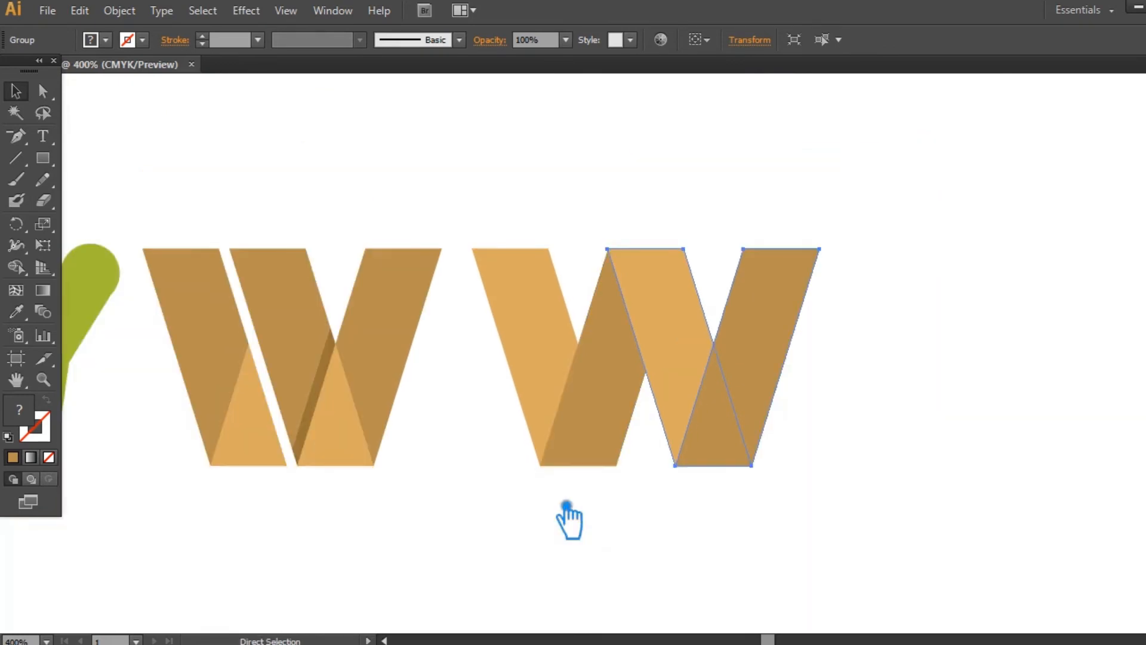
pyautogui.click(655, 534)
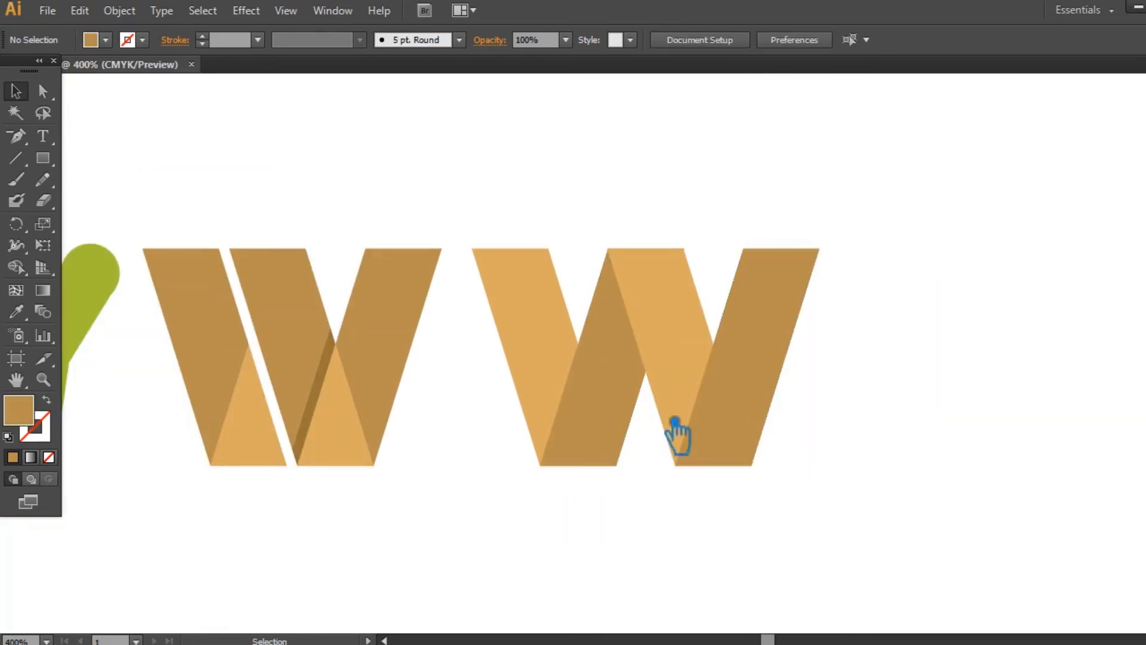
pyautogui.click(686, 384)
pyautogui.press('Delete')
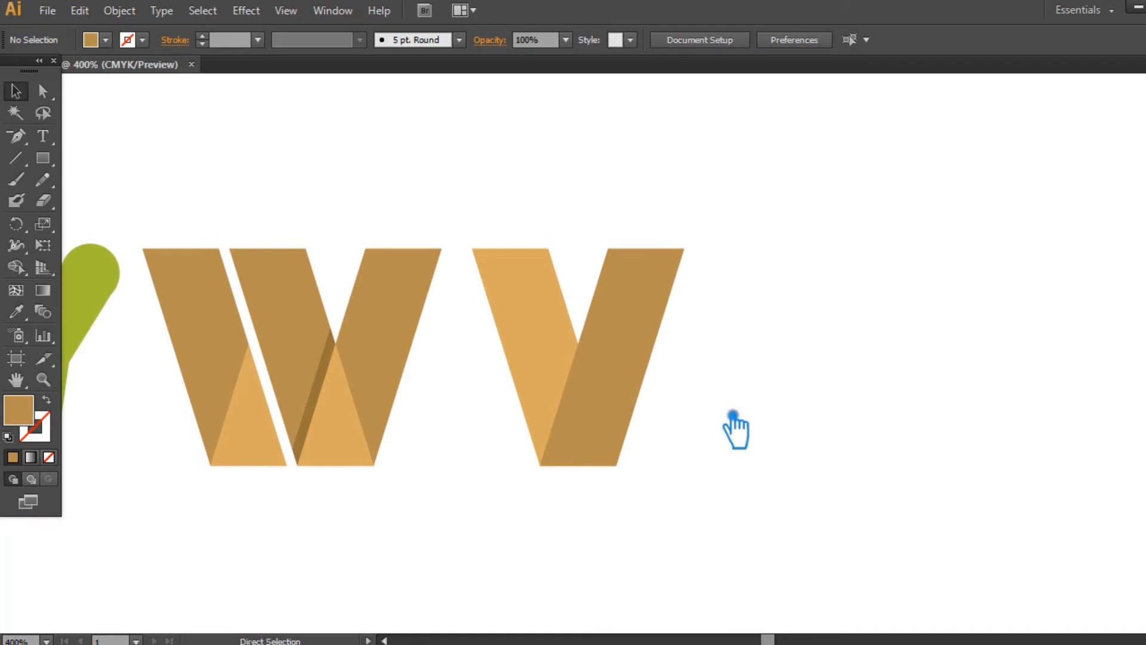
# - Ungroup the remaining V into its lighter and darker bars
pyautogui.hotkey('ctrl', '+')
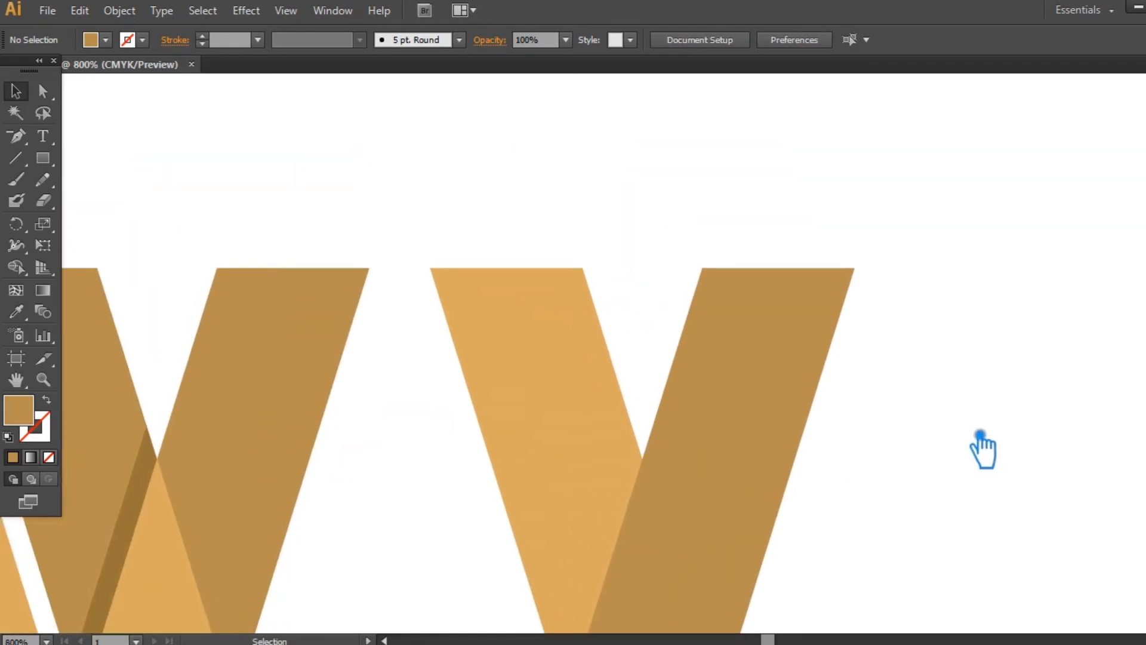
pyautogui.hotkey('ctrl', '-')
pyautogui.hotkey('ctrl', '-')
pyautogui.click(591, 391)
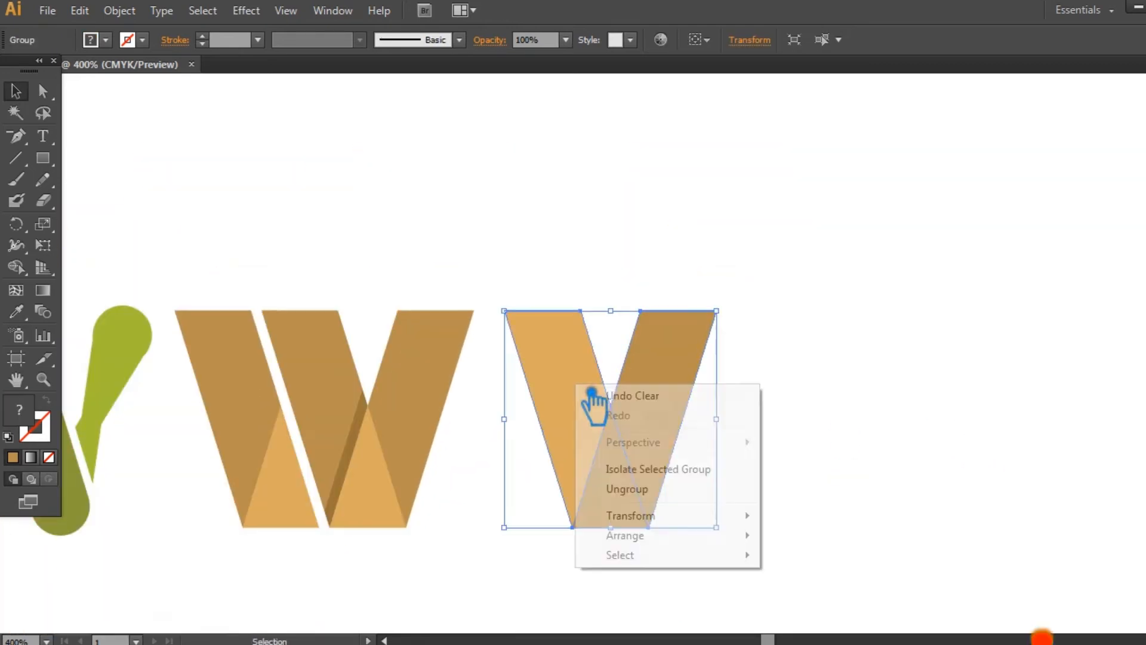
pyautogui.rightClick(593, 380)
pyautogui.click(648, 489)
pyautogui.click(876, 409)
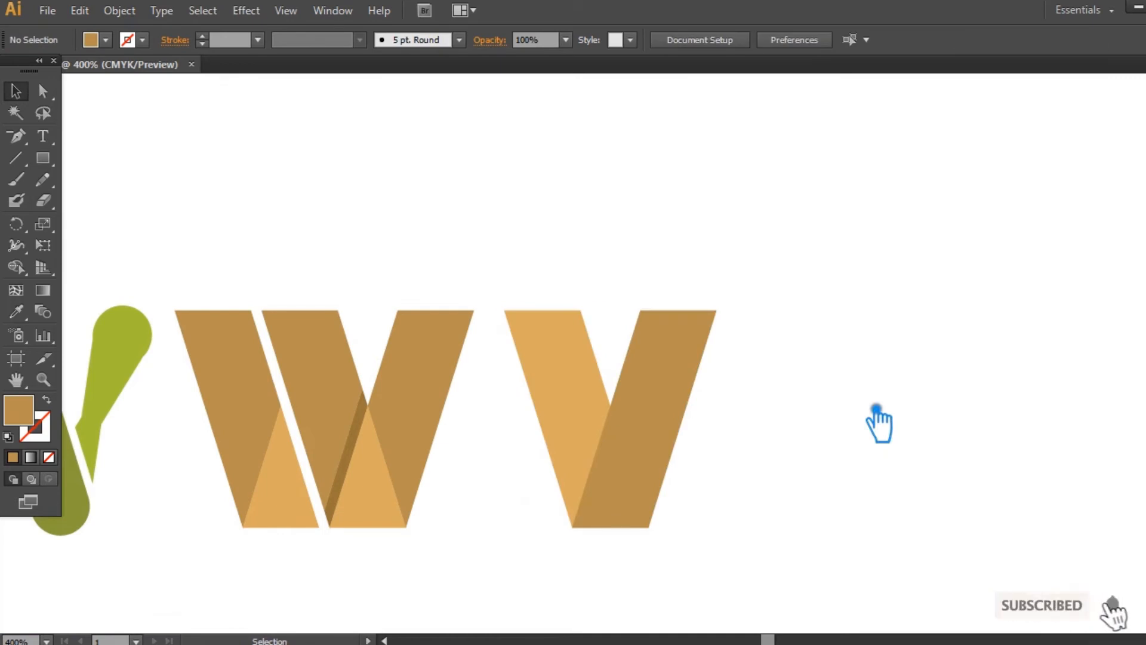
# - Lengthen the lighter bar upward along its slant by moving both top corner points above the darker bar
pyautogui.press('a')
pyautogui.click(514, 326)
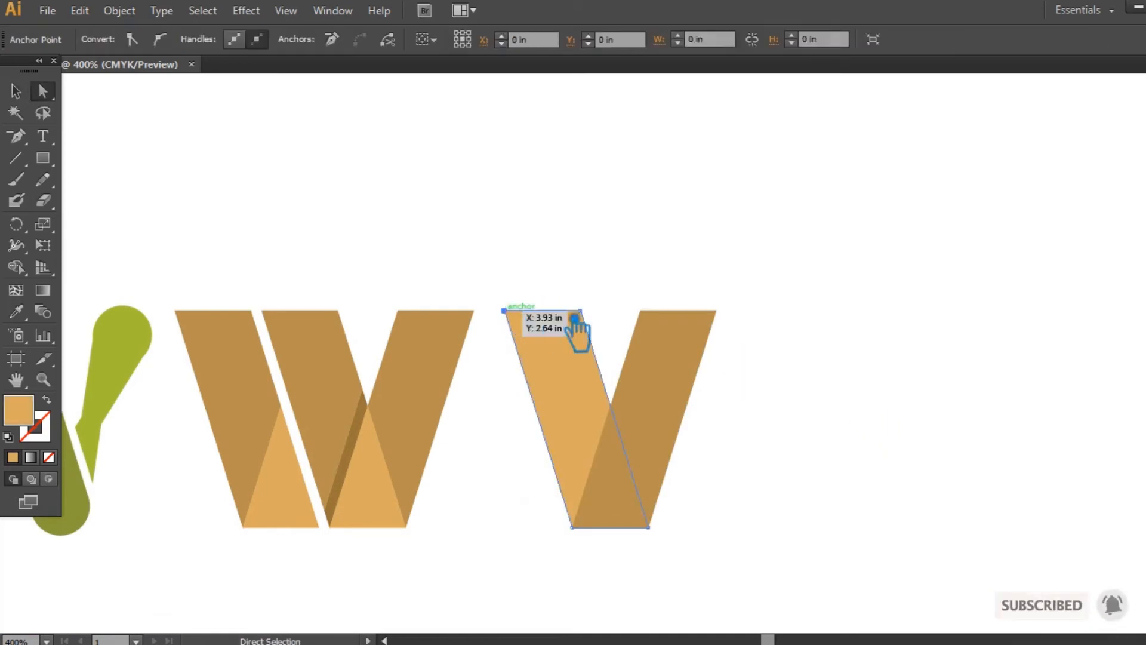
pyautogui.moveTo(597, 321); pyautogui.dragTo(572, 223)
# - Add an anchor point near the top of the lighter bar's right edge and pull the top-right corner outward into a pointed serif
pyautogui.moveTo(16, 136); pyautogui.dragTo(153, 156)
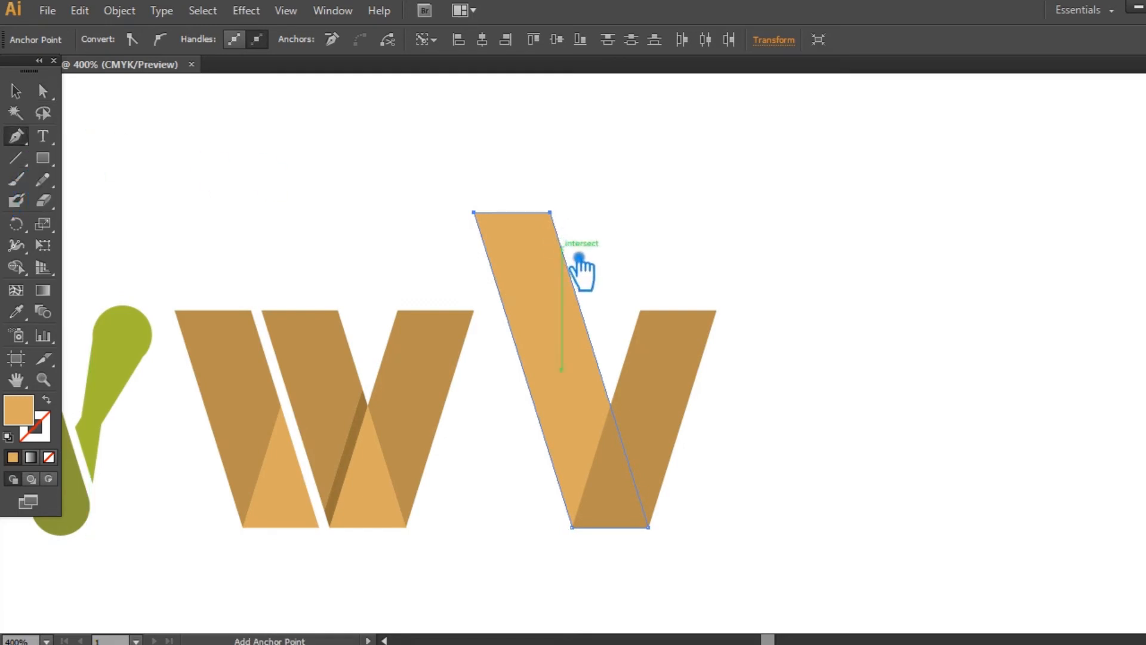
pyautogui.click(576, 251)
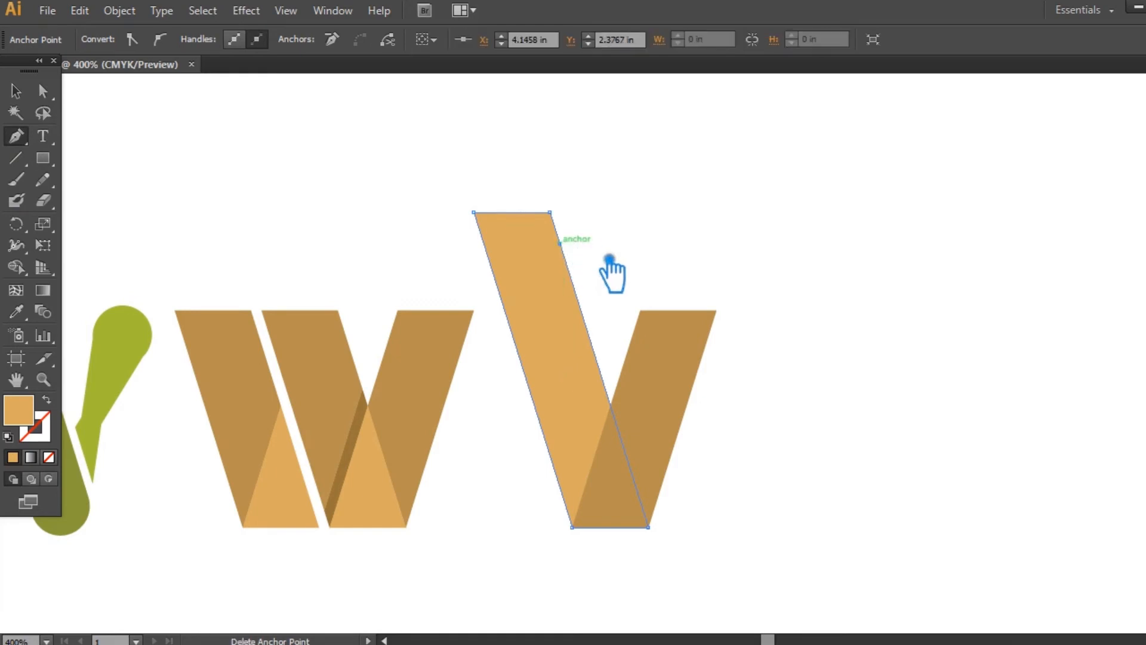
pyautogui.press('a')
pyautogui.click(550, 213)
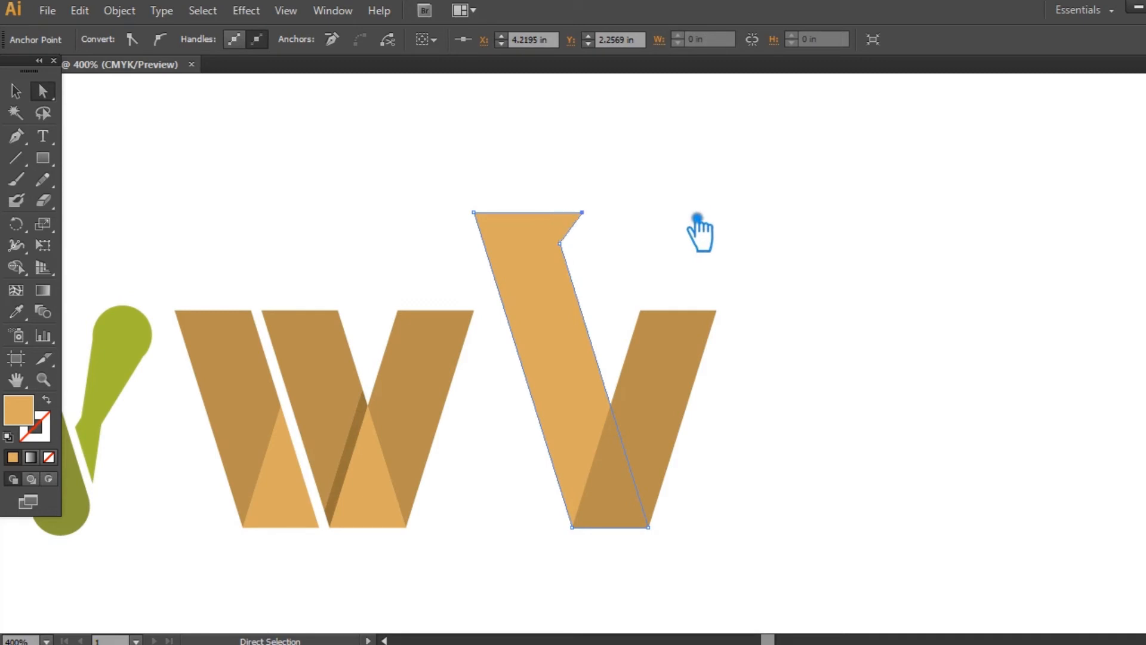
# - Add an anchor point near the top of the darker bar's left edge and shift its top-left corner left into a matching serif
pyautogui.click(701, 348)
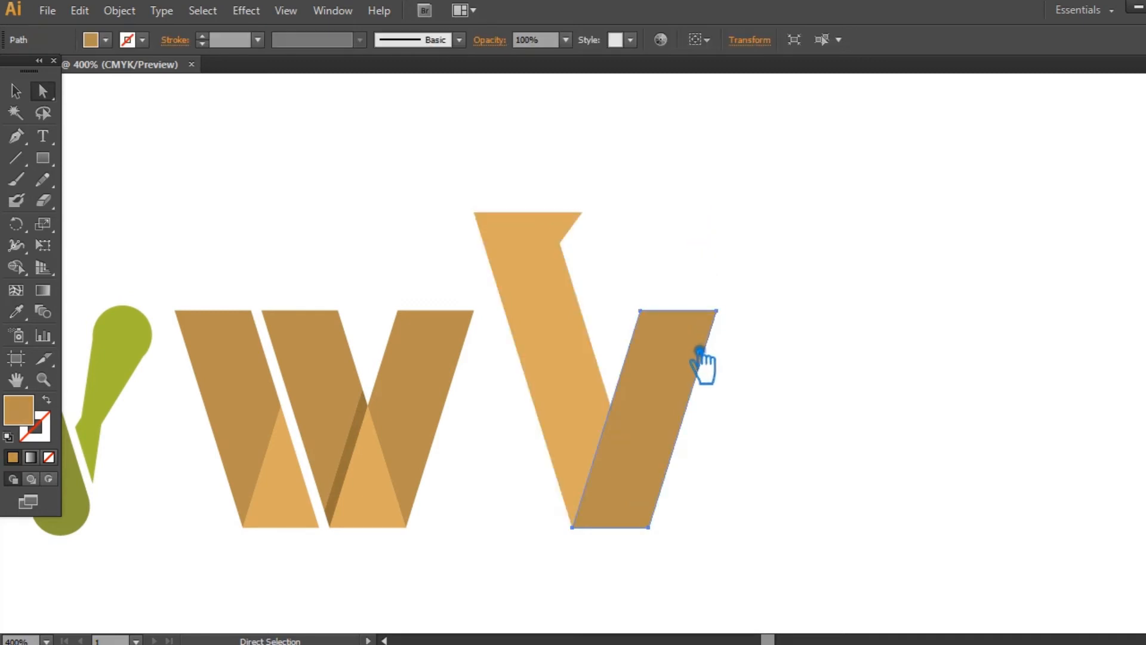
pyautogui.press('p')
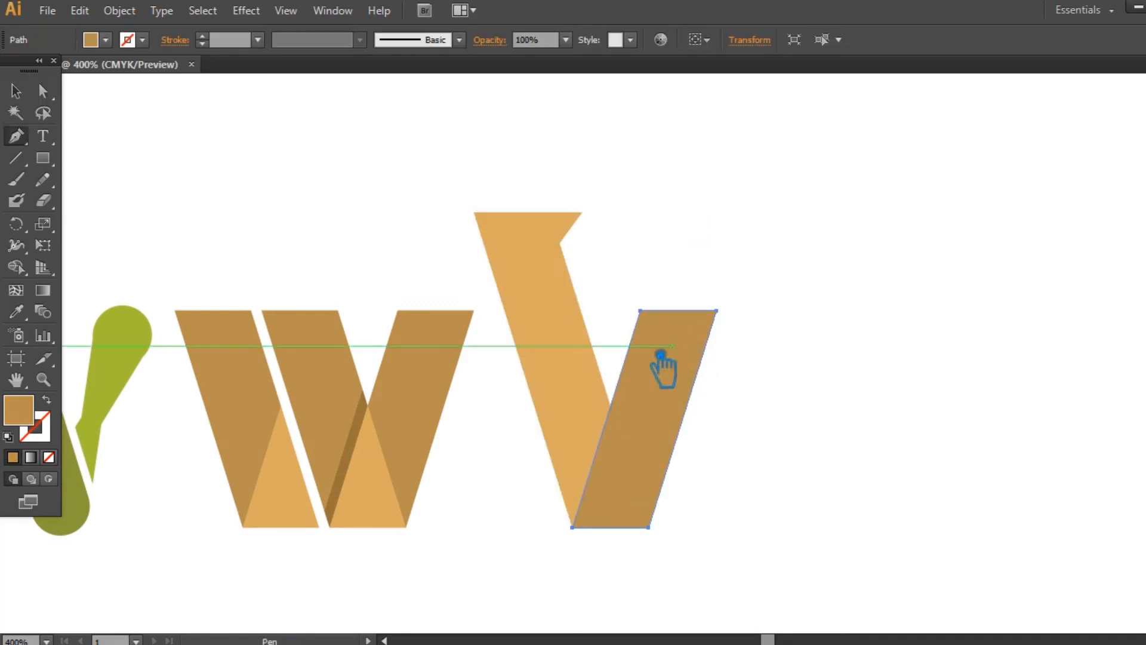
pyautogui.click(630, 343)
pyautogui.press('a')
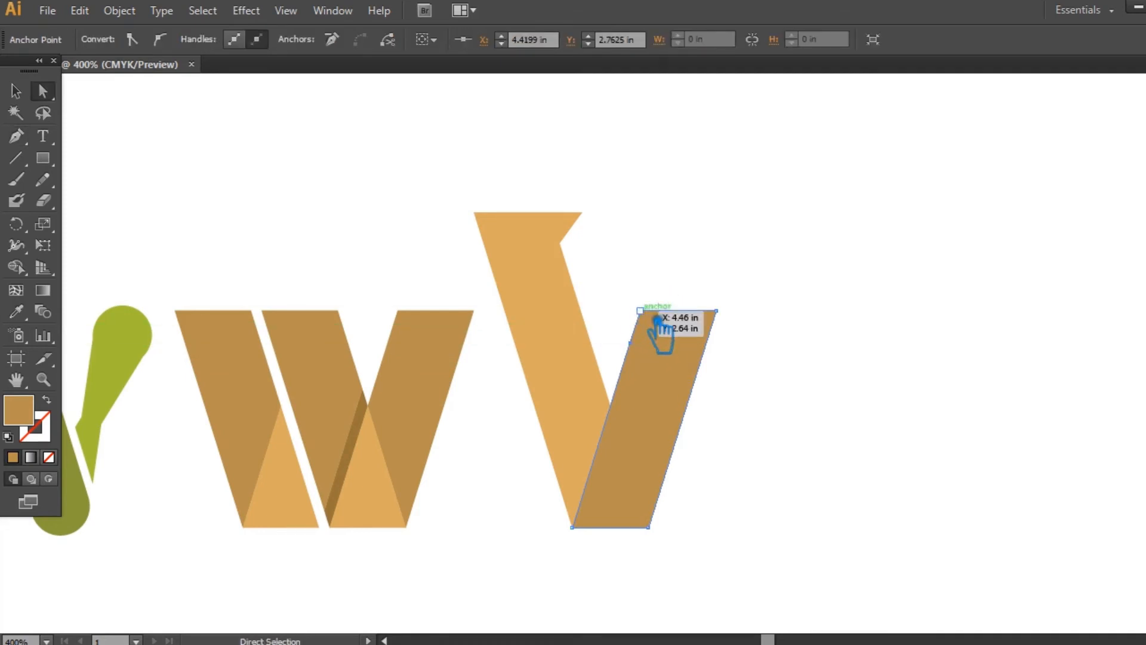
pyautogui.press('Left')
pyautogui.press('Left')
pyautogui.press('Left')
pyautogui.press('Left')
pyautogui.press('Left')
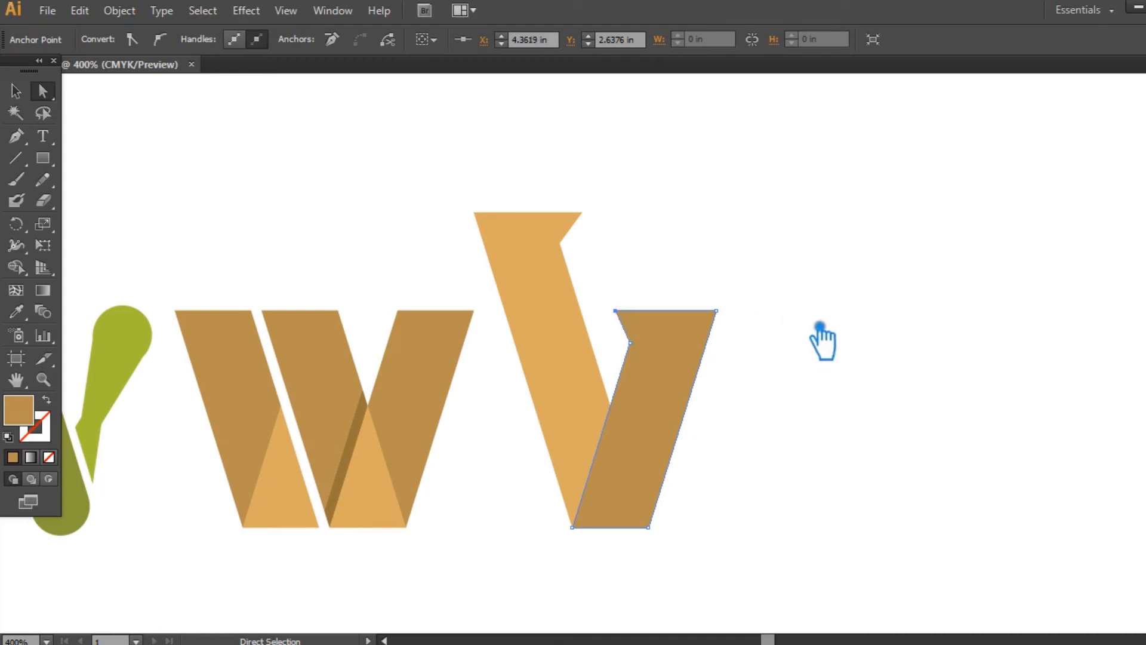
# - Group the serifed lighter and darker bars
pyautogui.click(16, 90)
pyautogui.click(776, 514)
pyautogui.moveTo(742, 532); pyautogui.dragTo(520, 194)
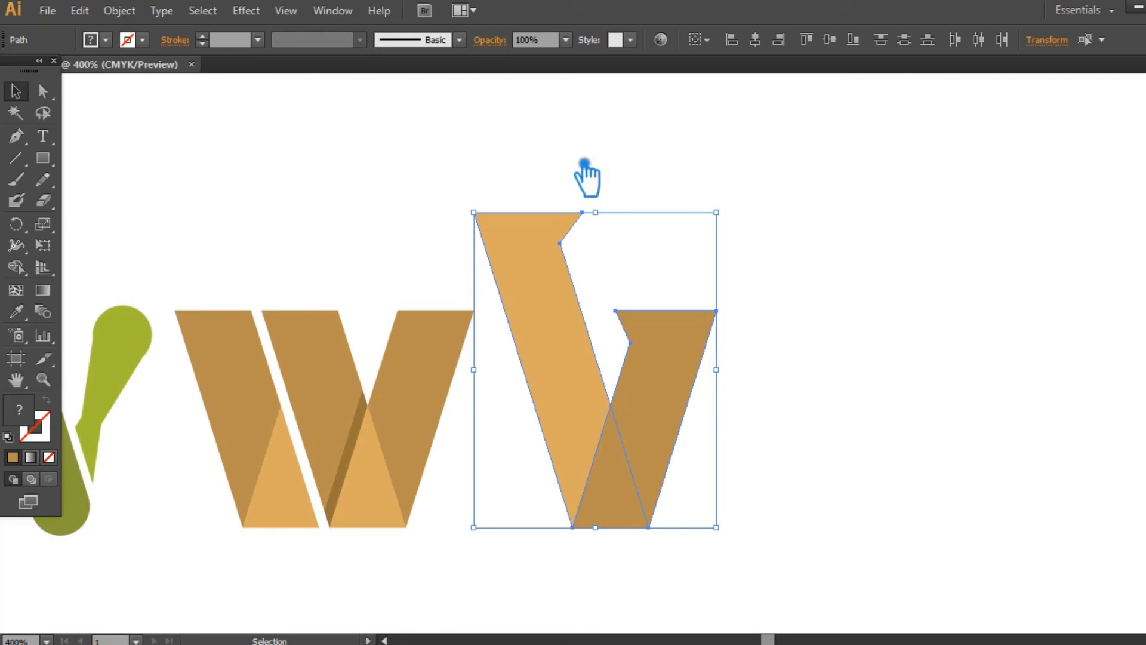
pyautogui.hotkey('ctrl', 'g')
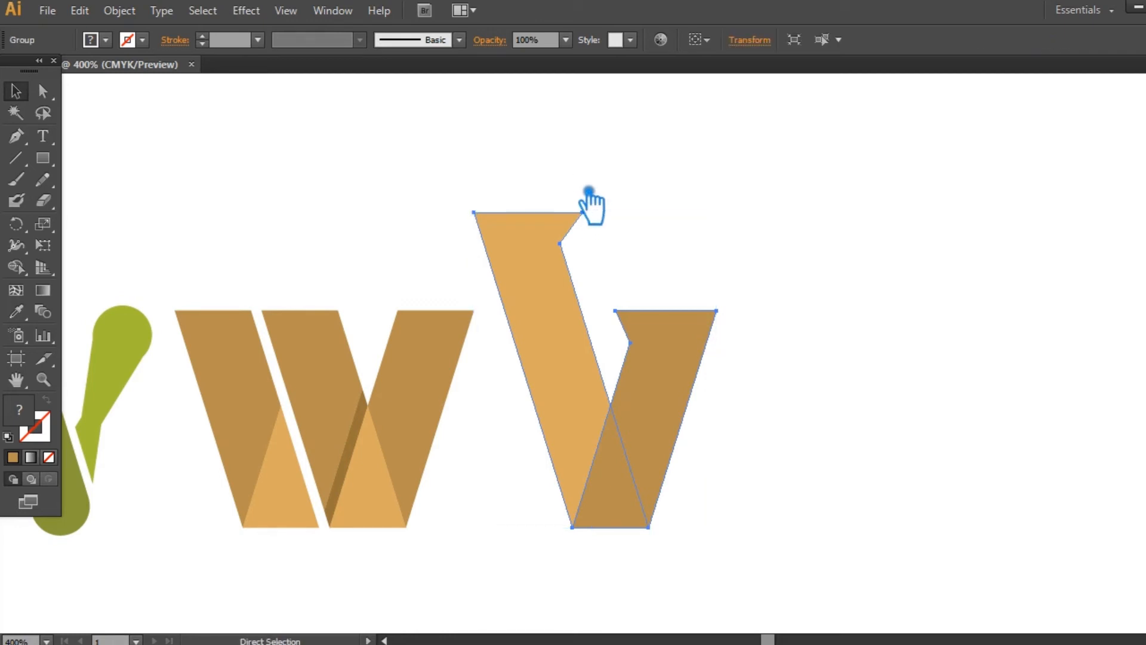
# - Reflect a copy of the group across the vertical axis and move it right so both halves overlap into a symmetrical W
pyautogui.rightClick(684, 345)
pyautogui.click(684, 347)
pyautogui.hotkey('ctrl', 'shift', 'z')
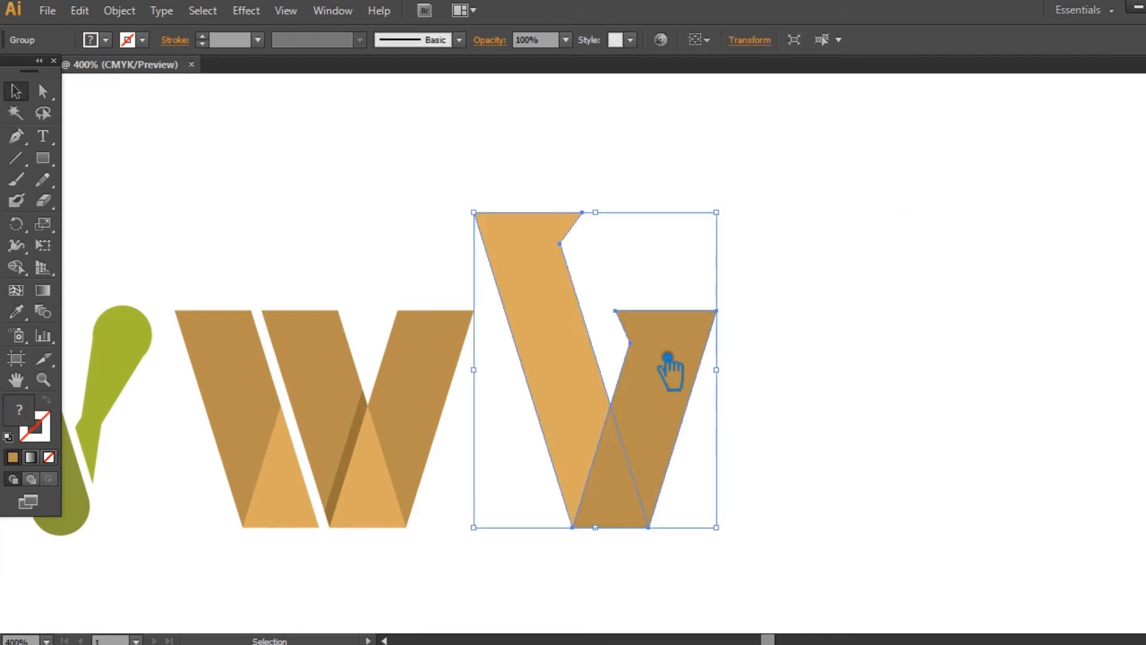
pyautogui.rightClick(653, 350)
pyautogui.moveTo(746, 481)
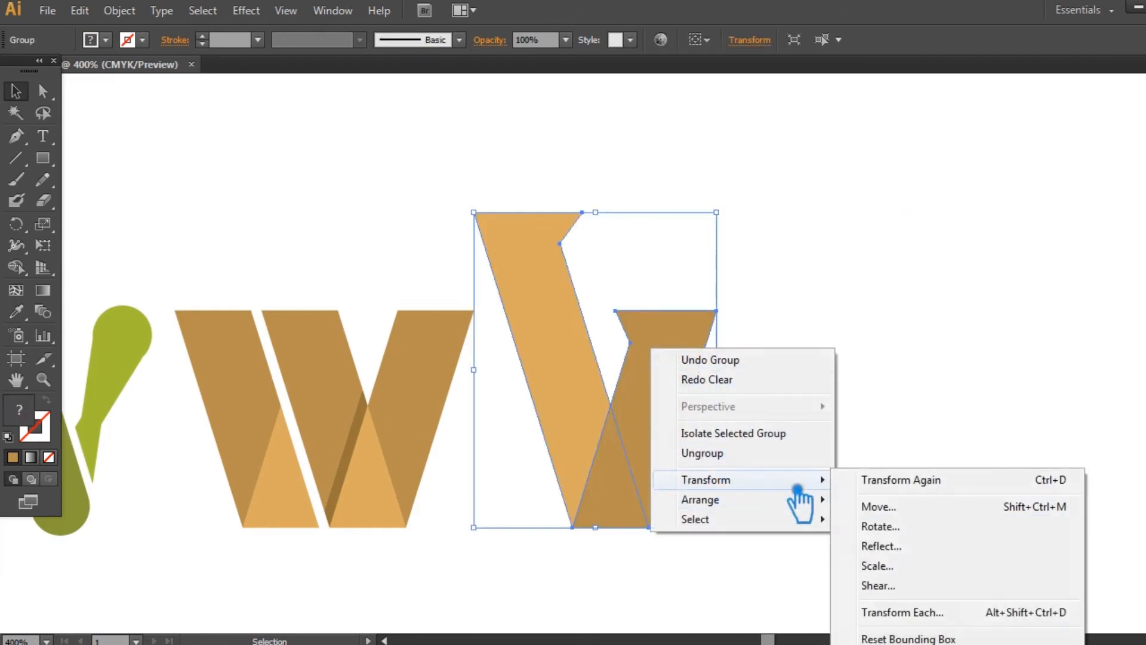
pyautogui.click(884, 546)
pyautogui.click(854, 438)
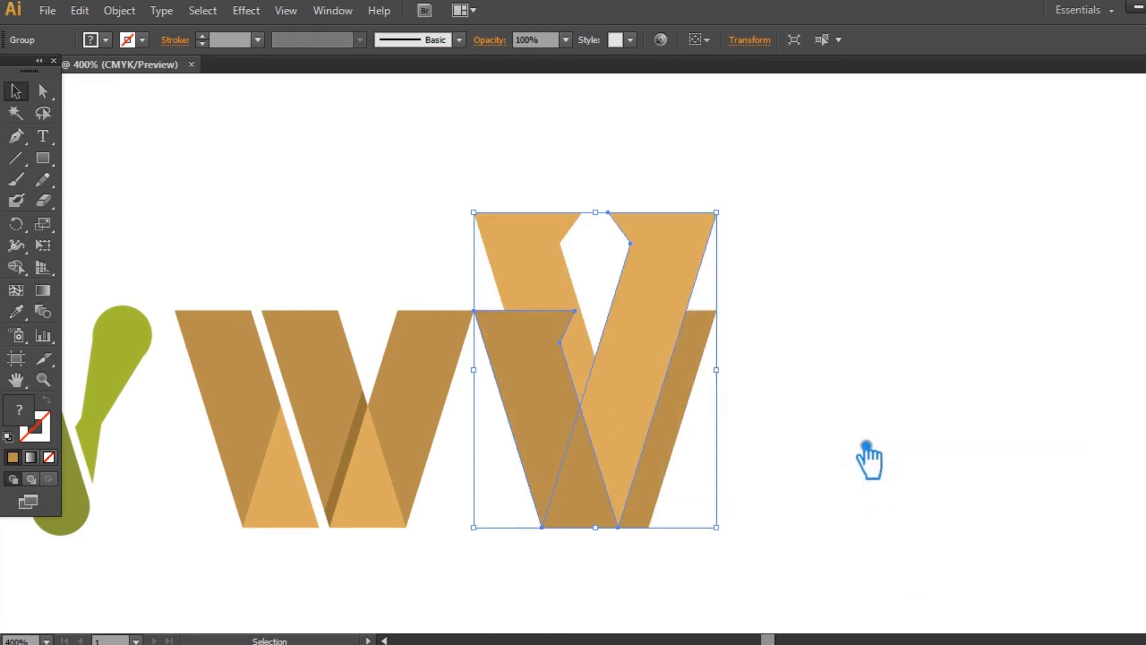
pyautogui.click(740, 414)
pyautogui.moveTo(633, 386); pyautogui.dragTo(770, 385)
# - Scale both halves of the serifed W down to the neighbouring W's height and move them right to leave a gap
pyautogui.click(975, 401)
pyautogui.moveTo(916, 575); pyautogui.dragTo(621, 216)
pyautogui.moveTo(860, 212); pyautogui.dragTo(790, 322)
pyautogui.click(902, 347)
pyautogui.moveTo(773, 534); pyautogui.dragTo(529, 391)
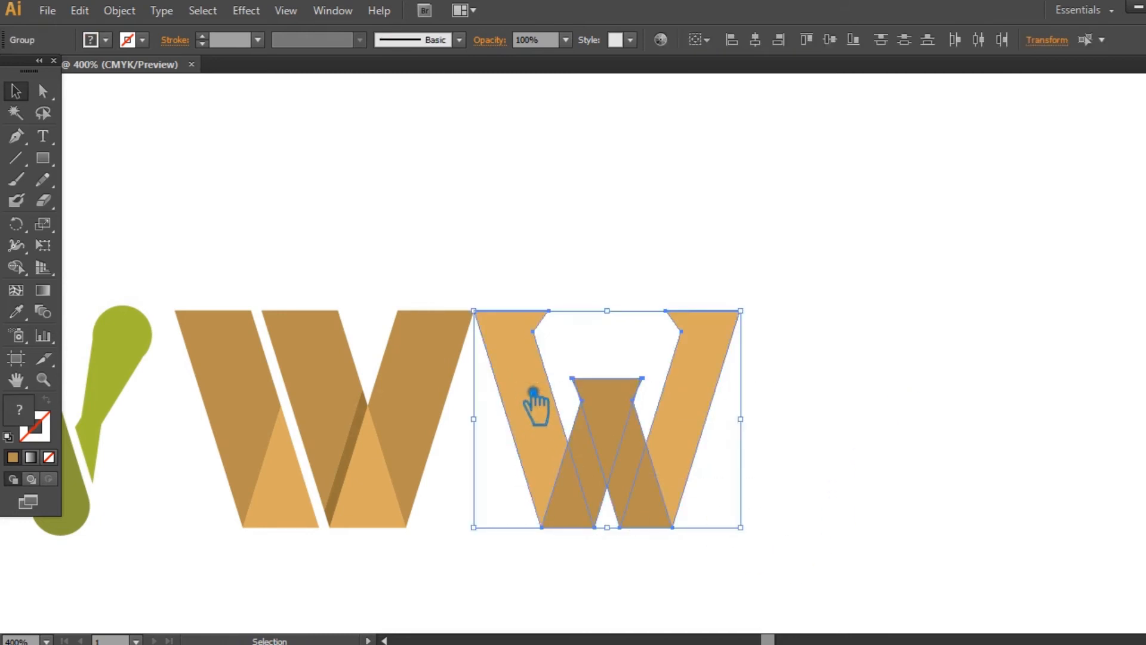
pyautogui.click(798, 414)
pyautogui.moveTo(710, 421); pyautogui.dragTo(756, 412)
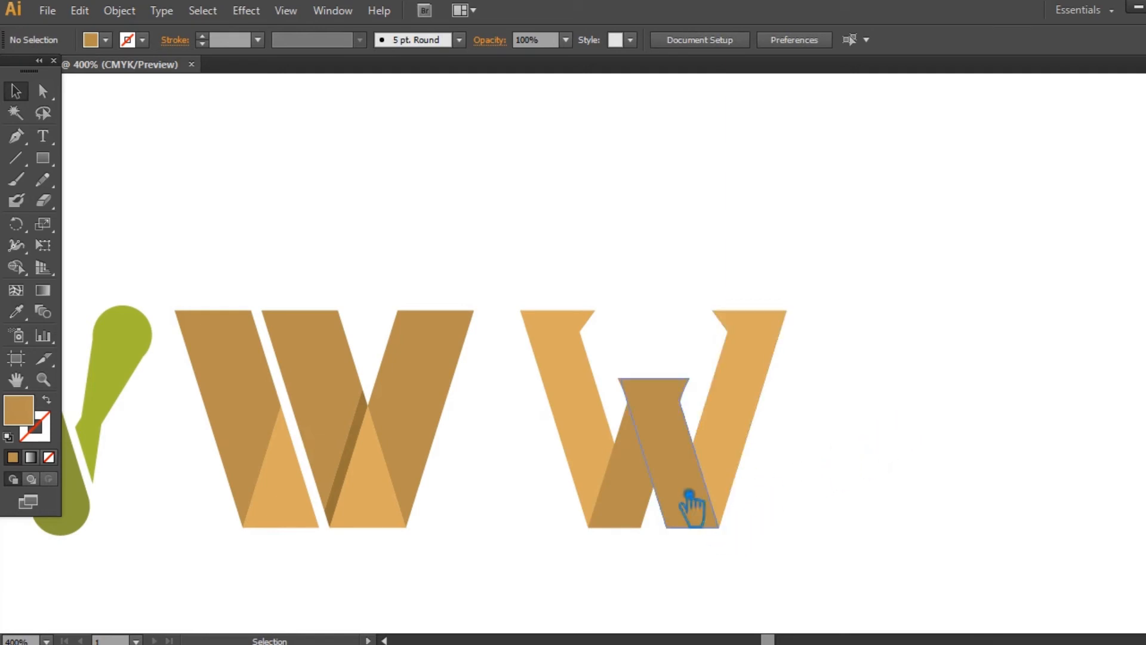
# - Ungroup both halves of the serifed W and select its two darker inner bars
pyautogui.rightClick(673, 469)
pyautogui.click(710, 567)
pyautogui.click(998, 460)
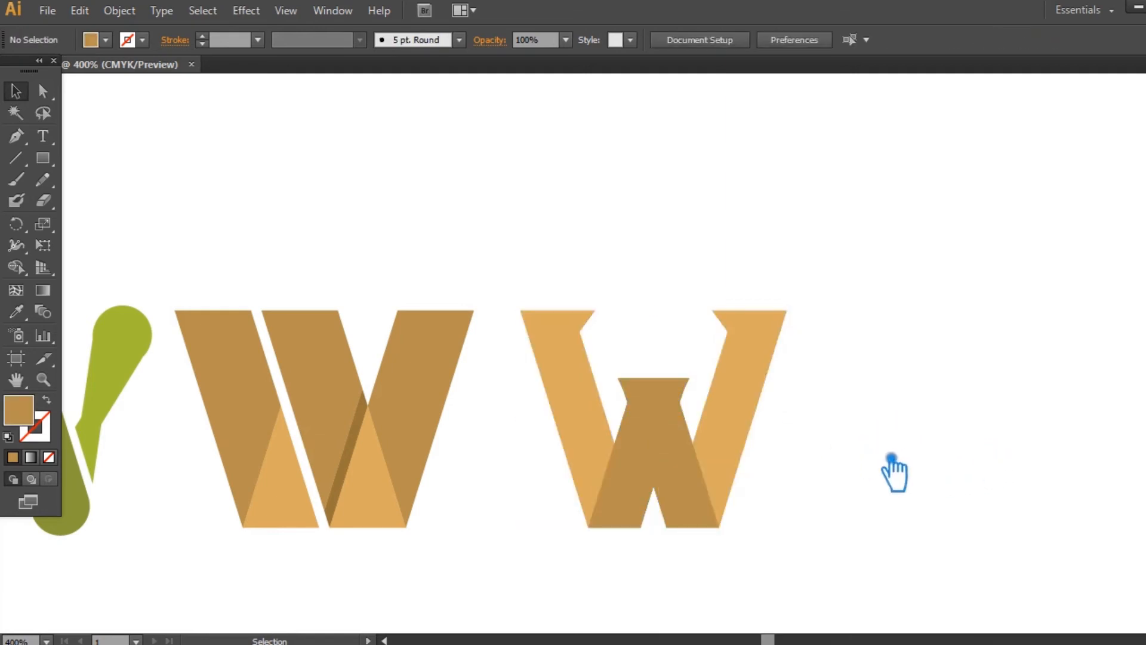
pyautogui.click(660, 445)
pyautogui.rightClick(731, 446)
pyautogui.click(806, 537)
pyautogui.click(591, 423)
pyautogui.rightClick(590, 421)
pyautogui.click(639, 514)
pyautogui.click(780, 512)
pyautogui.click(698, 419)
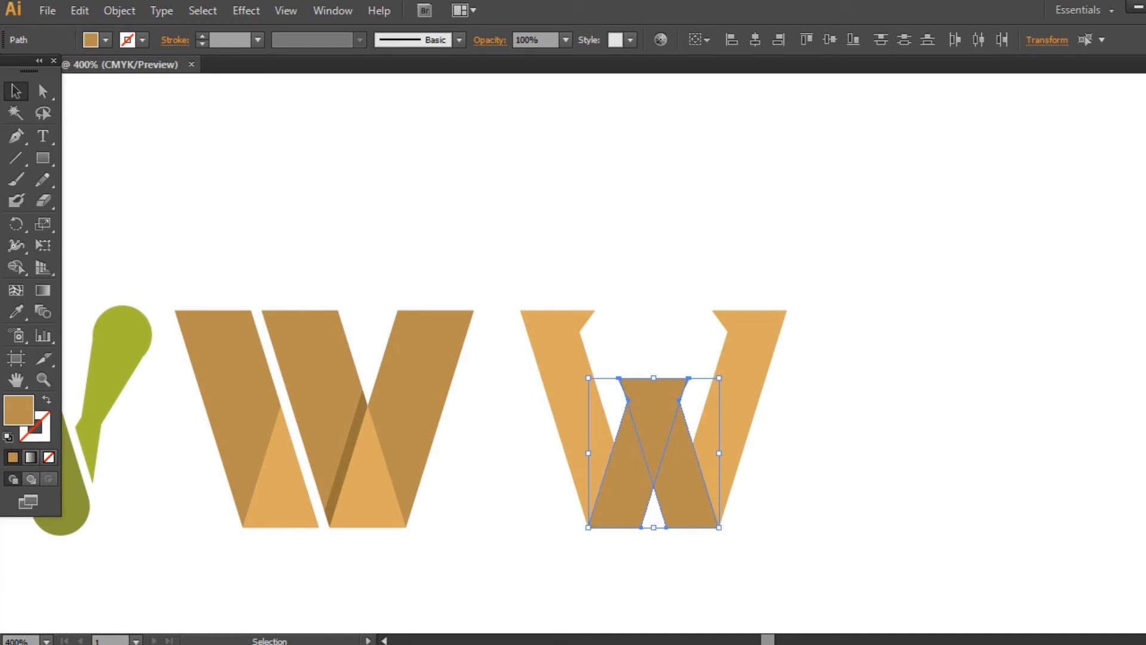
# - Unite the two darker inner bars of the serifed W into one central shape
pyautogui.hotkey('ctrl', 'shift', 'F9')
pyautogui.click(994, 350)
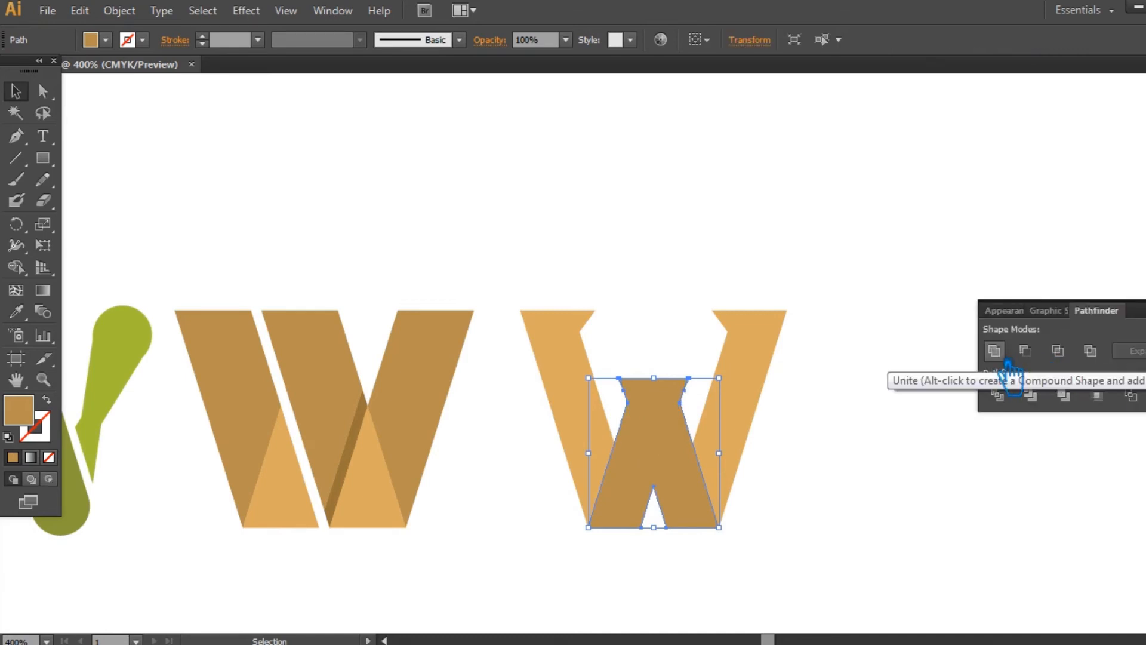
pyautogui.hotkey('ctrl', 'shift', 'F9')
# - Delete the stray anchor points near the upper corners of the united central shape
pyautogui.press('p')
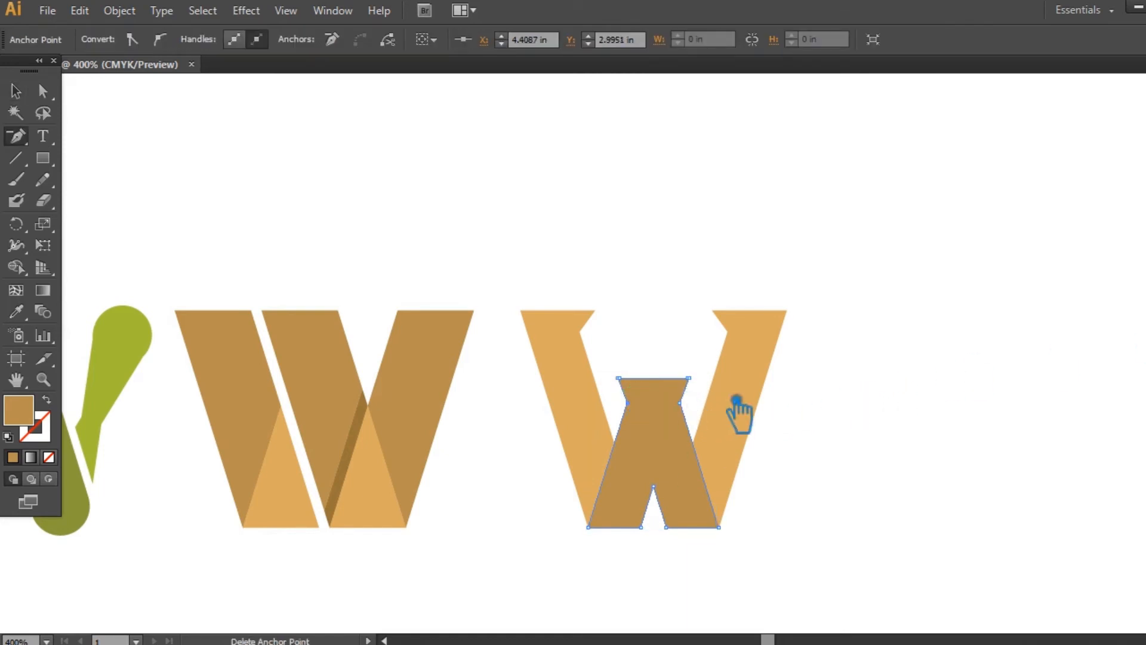
pyautogui.click(621, 377)
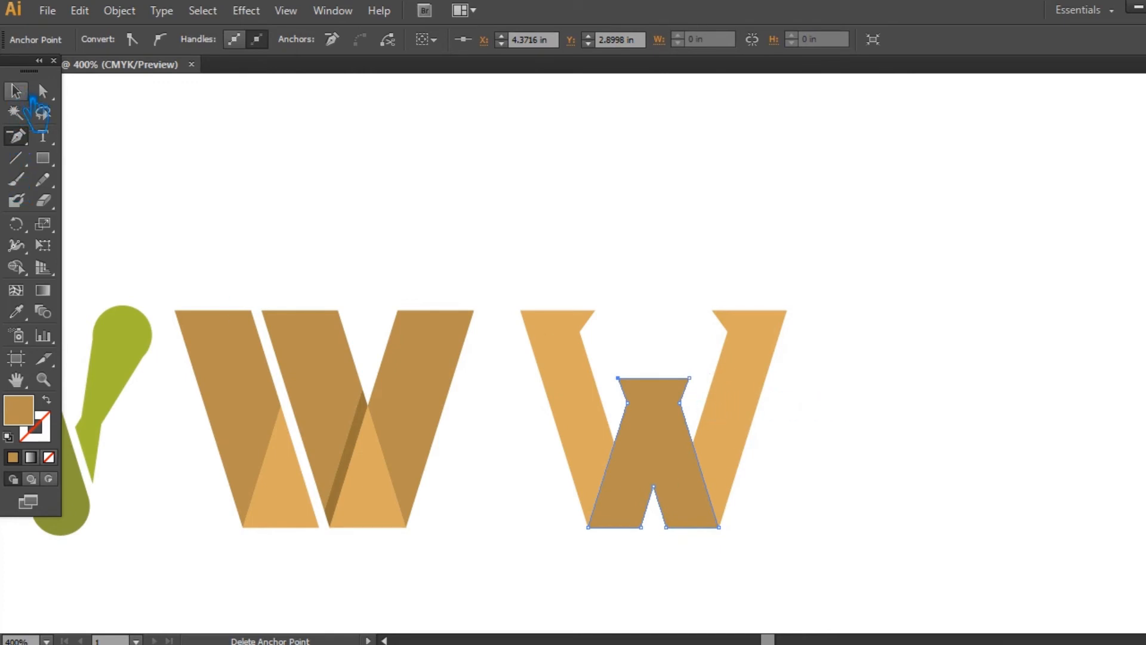
pyautogui.click(16, 91)
pyautogui.click(1006, 363)
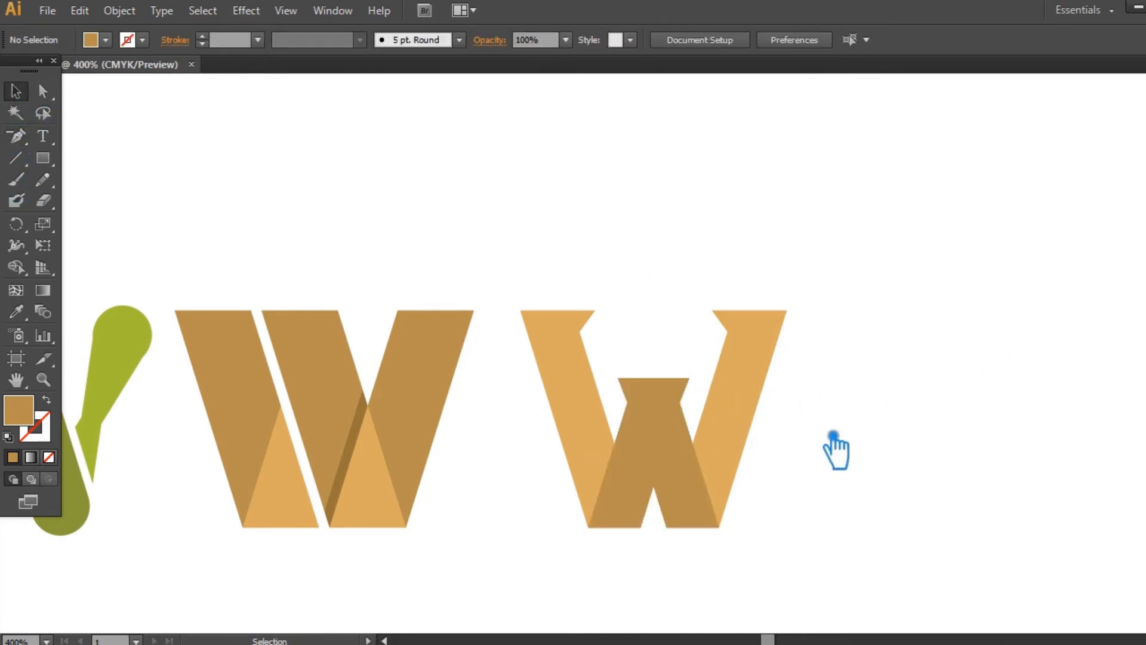
pyautogui.click(668, 460)
pyautogui.click(536, 531)
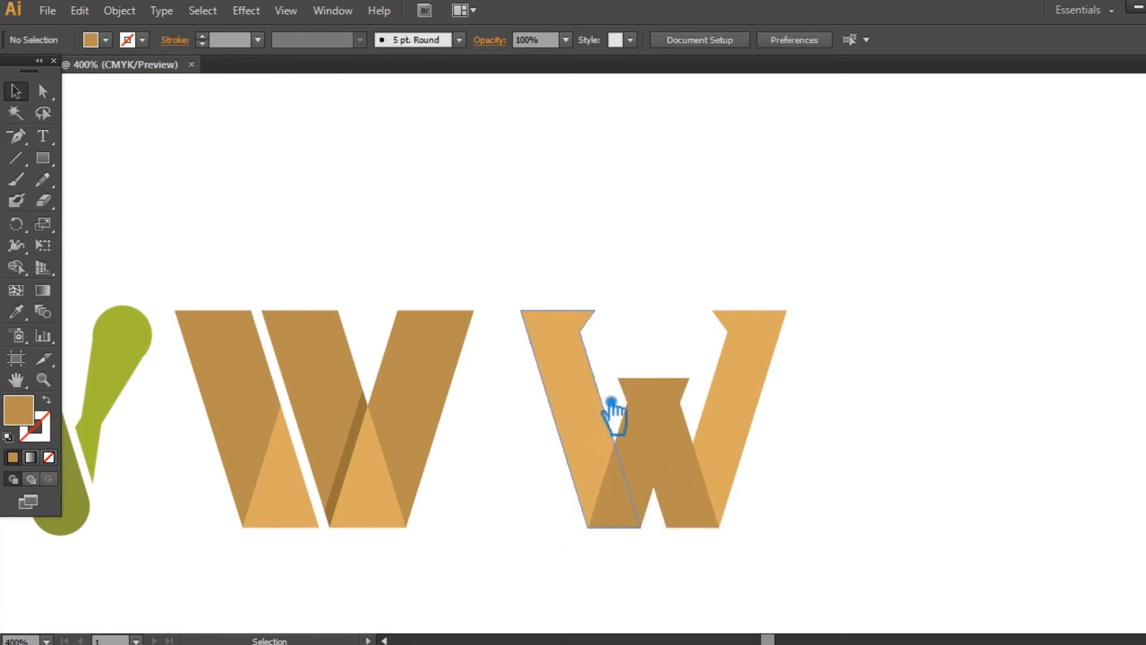
# - Group the two lighter outer bars of the serifed W
pyautogui.click(613, 417)
pyautogui.keyDown('shift'); pyautogui.click(774, 364); pyautogui.keyUp('shift')
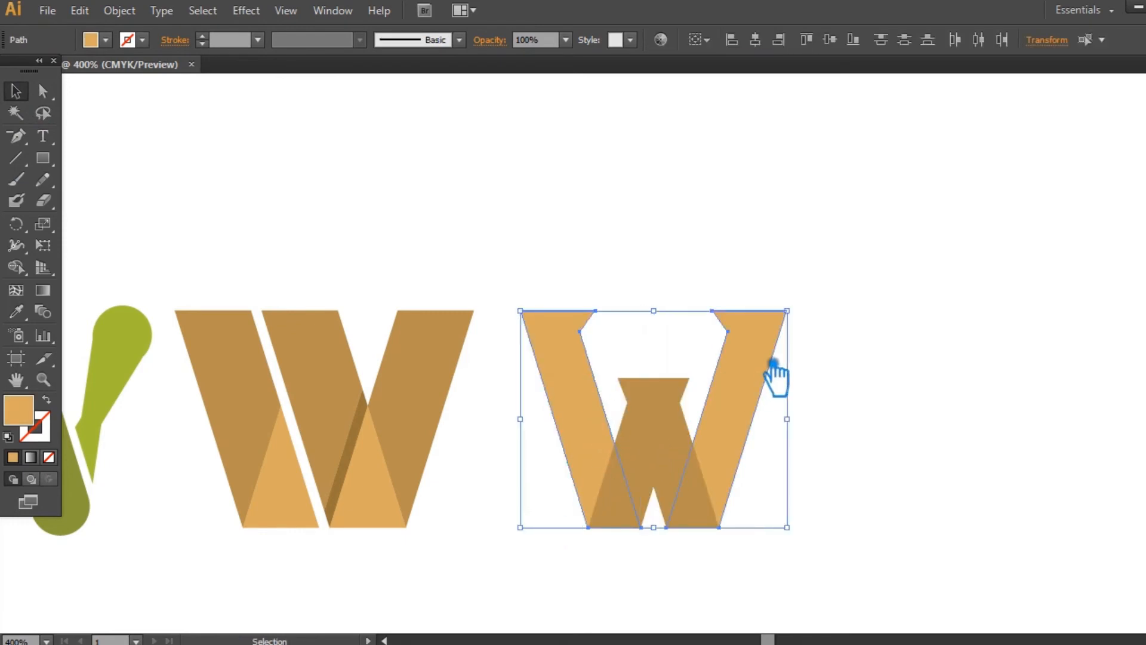
# - Recolour the central shape with the outer bars' light tan, and the outer bars with the neighbouring W's brown
pyautogui.click(673, 455)
pyautogui.click(16, 312)
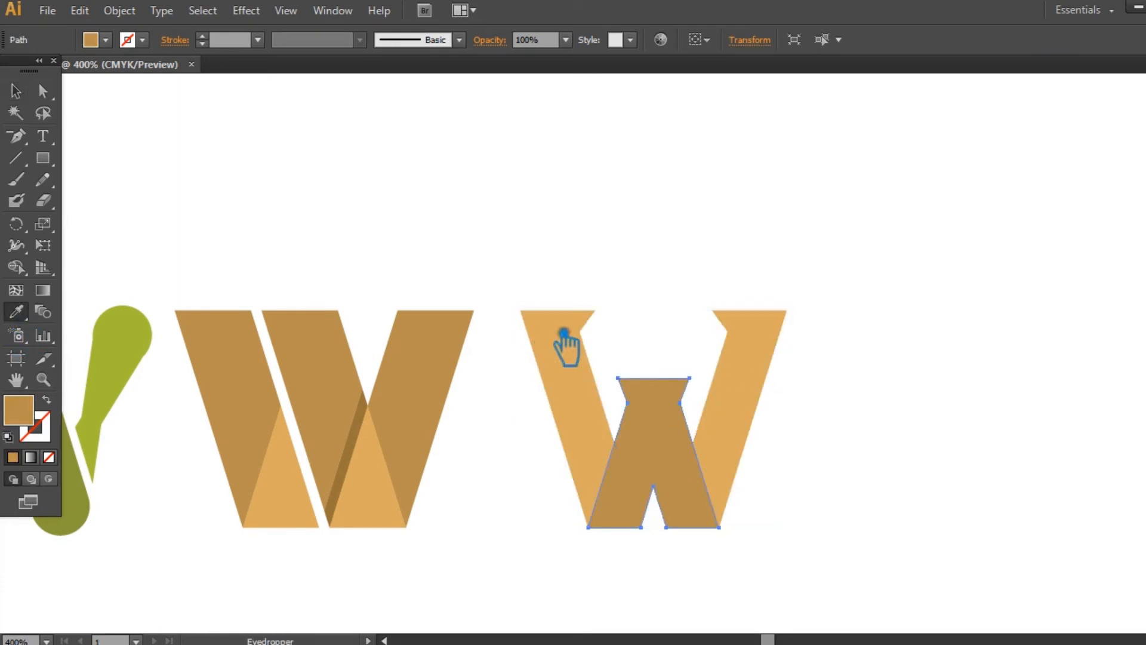
pyautogui.click(563, 345)
pyautogui.click(16, 91)
pyautogui.click(776, 373)
pyautogui.click(15, 312)
pyautogui.click(436, 375)
pyautogui.click(17, 92)
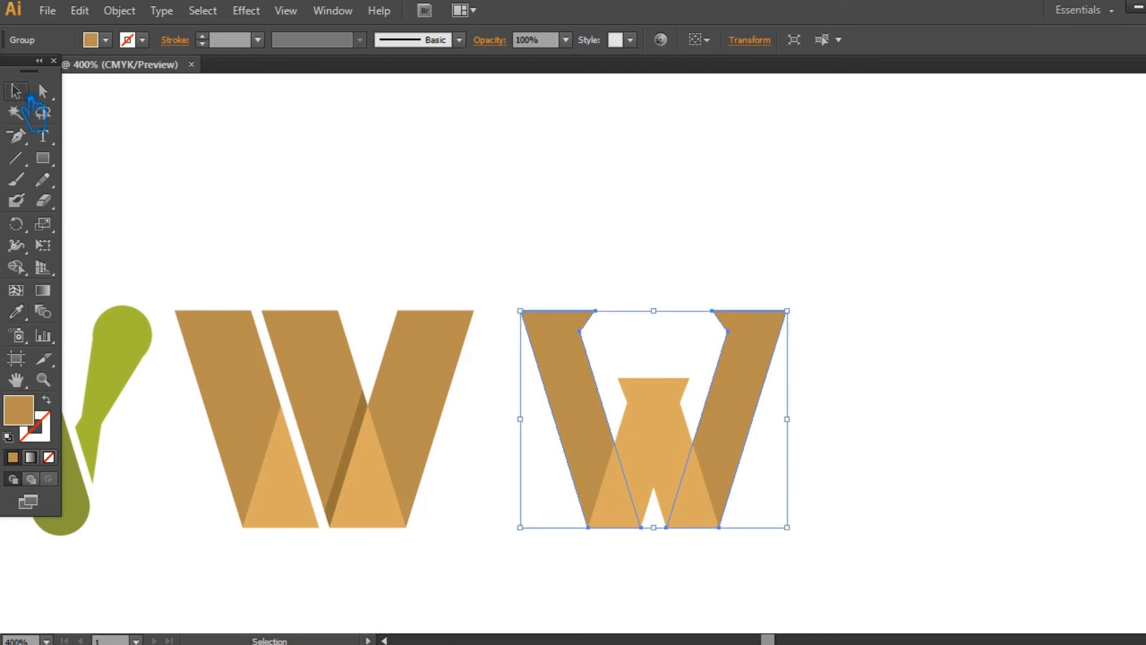
# - Lighten the outer bars' fill to a softer tan, #C39B5A
pyautogui.doubleClick(40, 421)
pyautogui.click(692, 133)
pyautogui.click(996, 91)
pyautogui.click(826, 392)
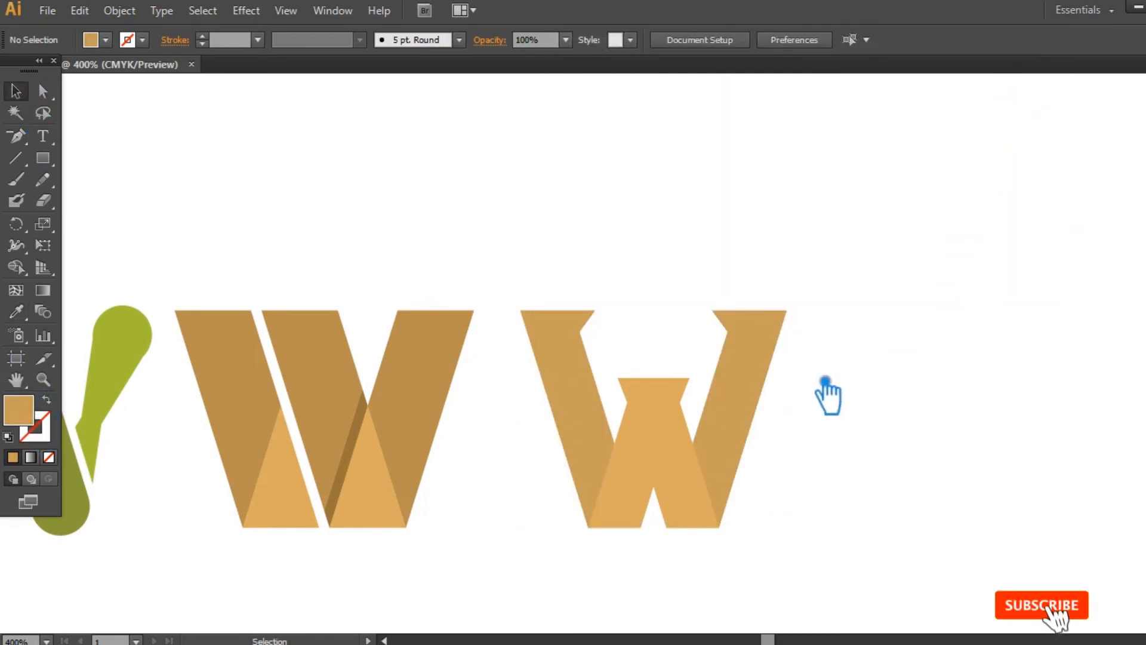
pyautogui.click(679, 474)
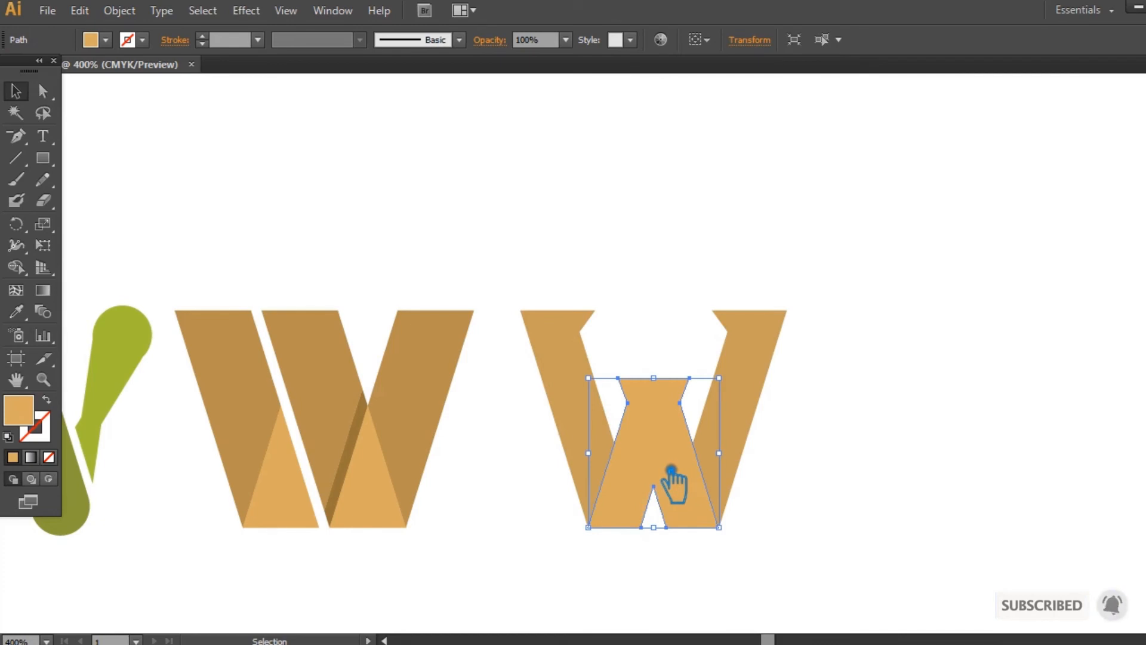
pyautogui.click(955, 468)
# - Set the fill of the serifed W's outer bars to bright orange, #E88815
pyautogui.click(747, 366)
pyautogui.doubleClick(41, 422)
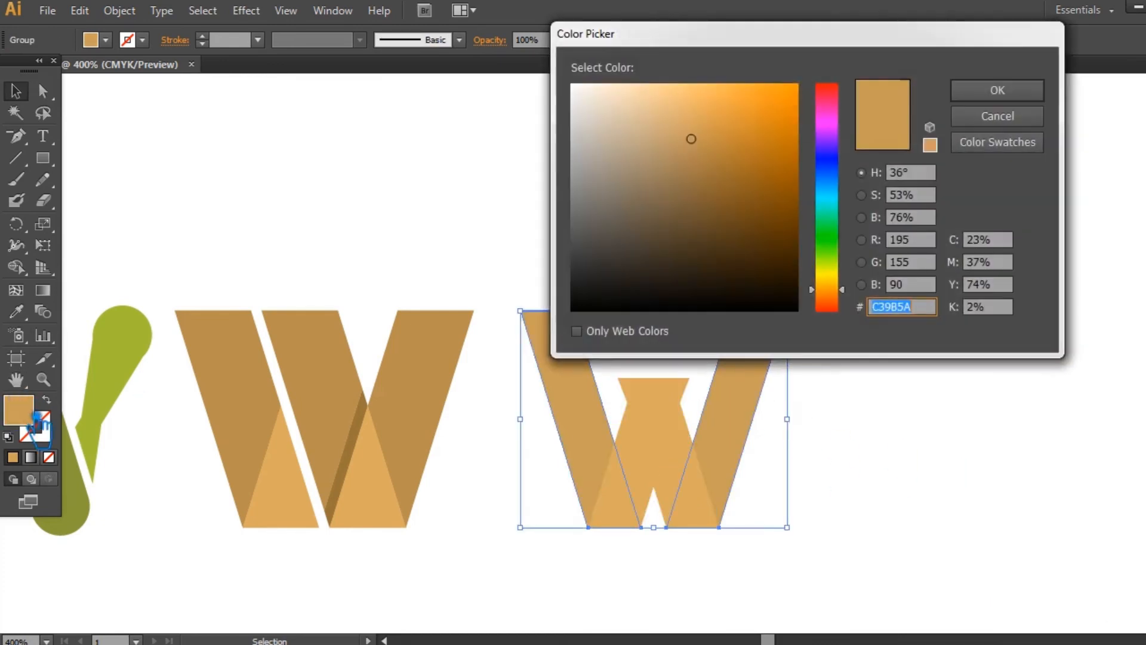
pyautogui.moveTo(847, 285); pyautogui.dragTo(847, 290)
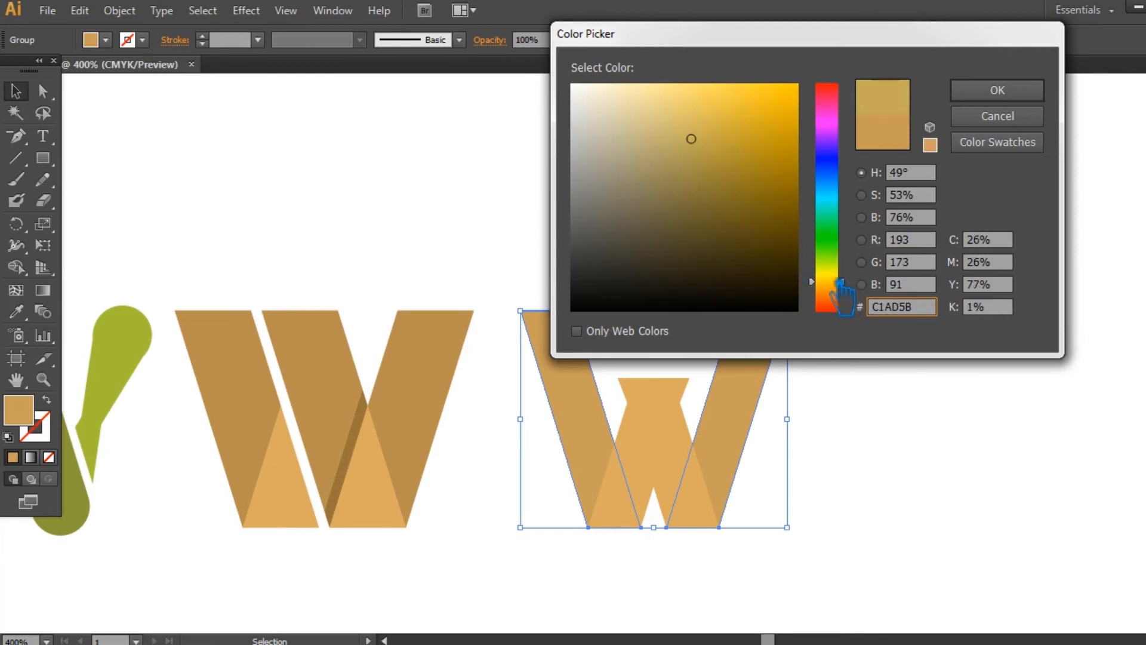
pyautogui.moveTo(844, 296); pyautogui.dragTo(842, 294)
pyautogui.moveTo(772, 199); pyautogui.dragTo(768, 94)
pyautogui.moveTo(852, 217)
pyautogui.mouseDown()
pyautogui.moveTo(839, 190)
pyautogui.moveTo(837, 211)
pyautogui.mouseUp()
pyautogui.moveTo(773, 149); pyautogui.dragTo(783, 114)
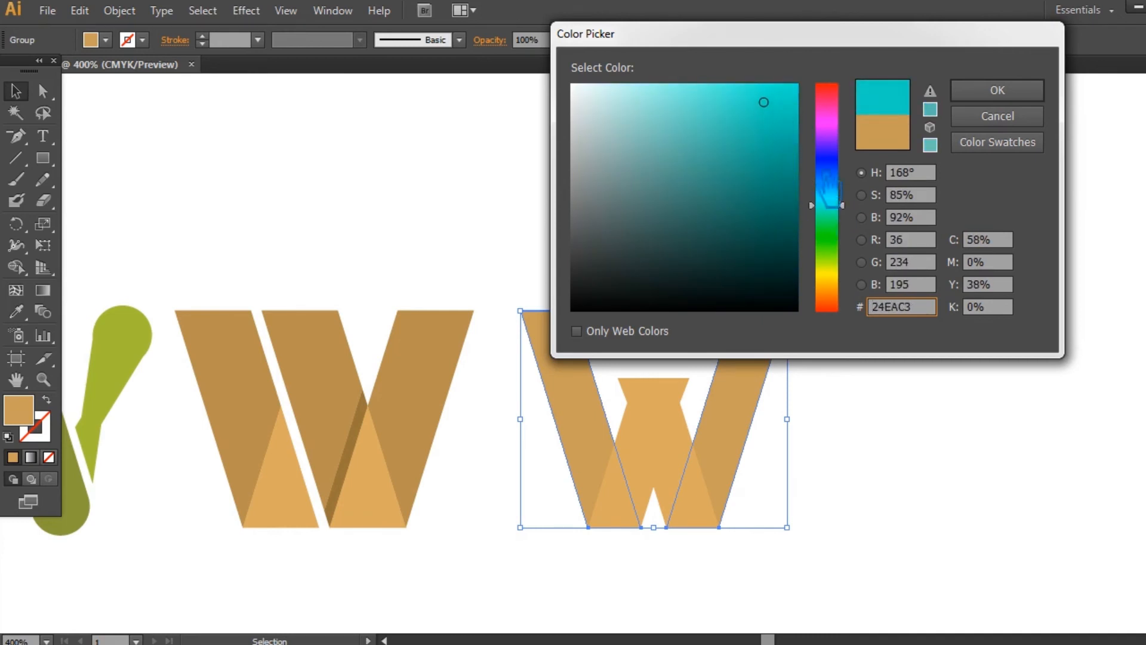
pyautogui.moveTo(842, 203); pyautogui.dragTo(842, 210)
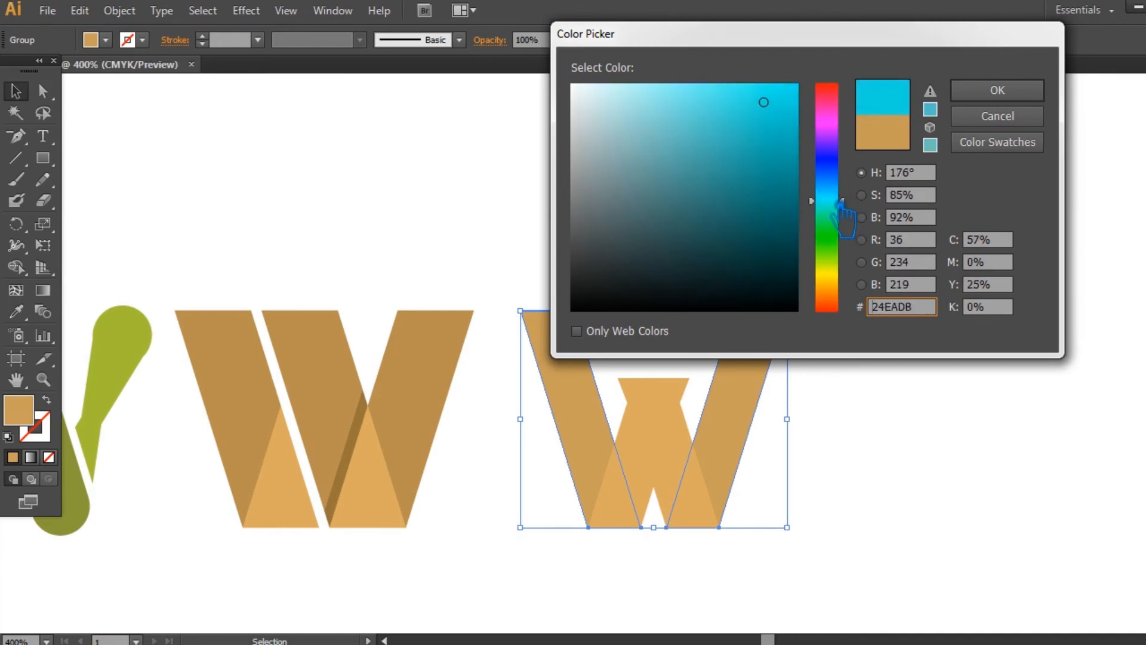
pyautogui.moveTo(780, 111)
pyautogui.mouseDown()
pyautogui.moveTo(791, 108)
pyautogui.moveTo(758, 112)
pyautogui.mouseUp()
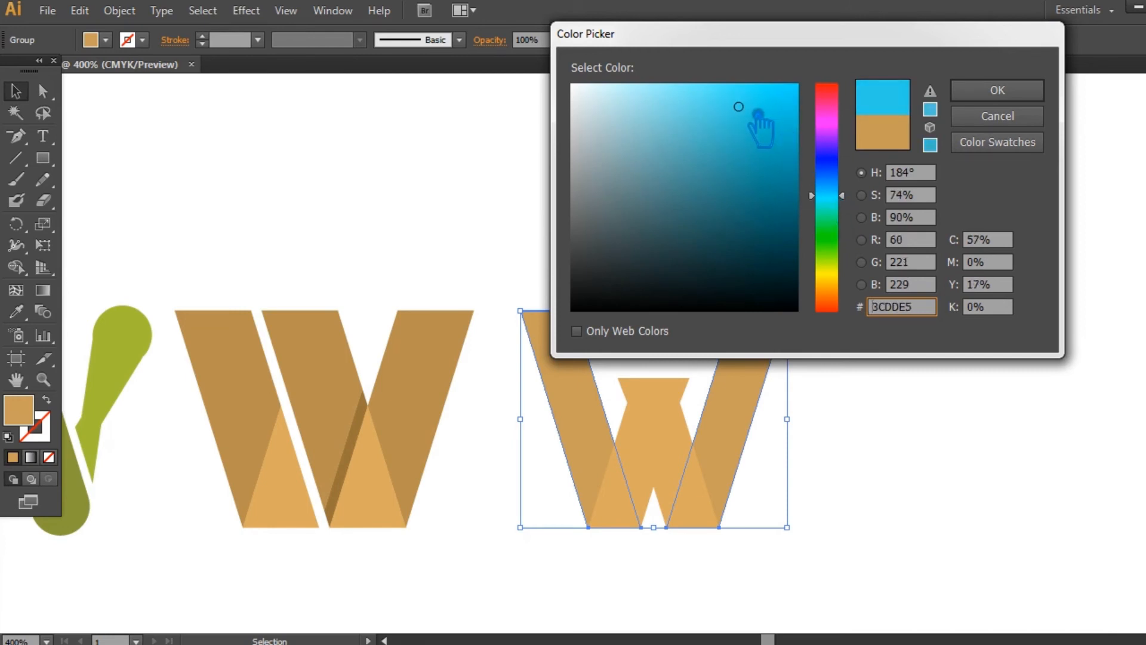
pyautogui.moveTo(840, 270); pyautogui.dragTo(848, 306)
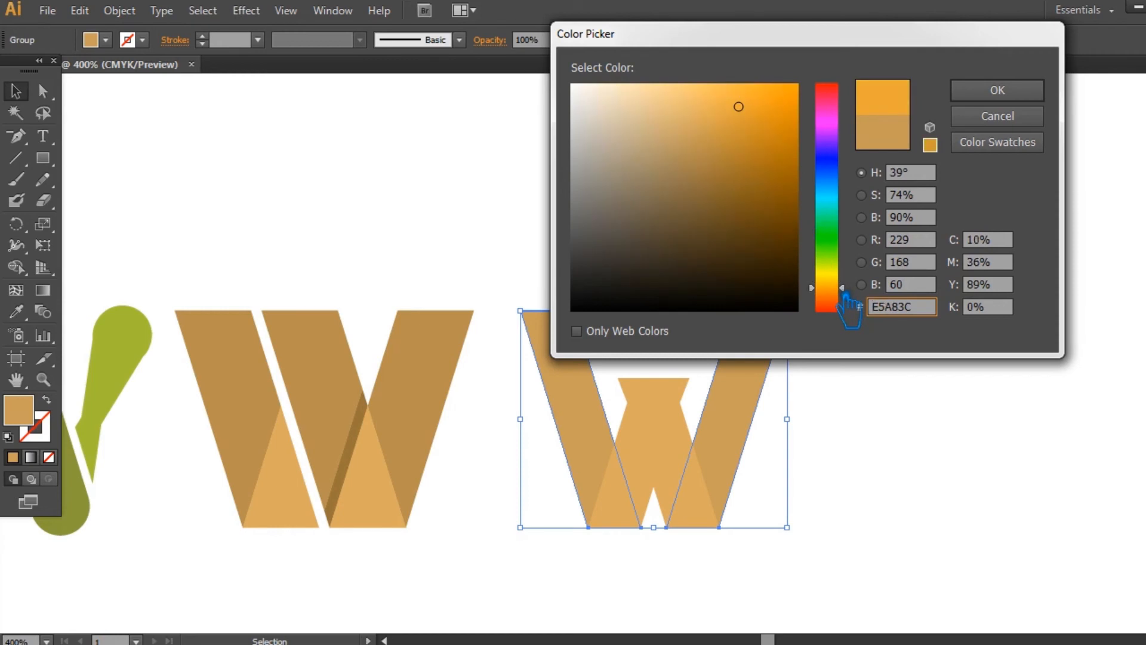
pyautogui.moveTo(766, 124); pyautogui.dragTo(792, 110)
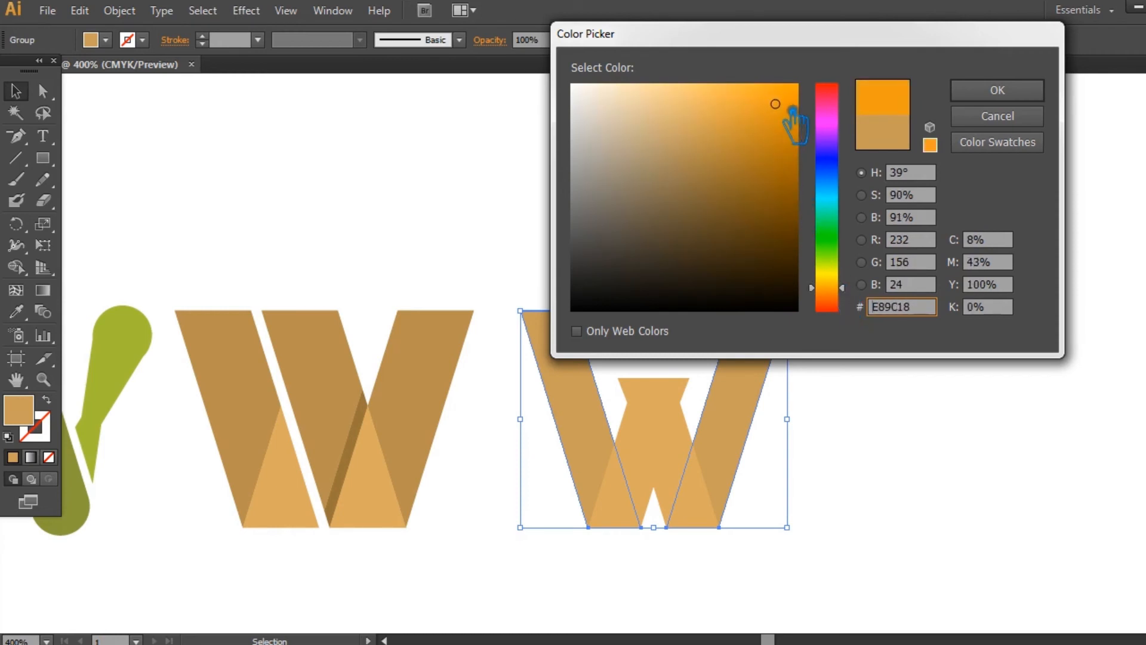
pyautogui.moveTo(851, 289); pyautogui.dragTo(847, 297)
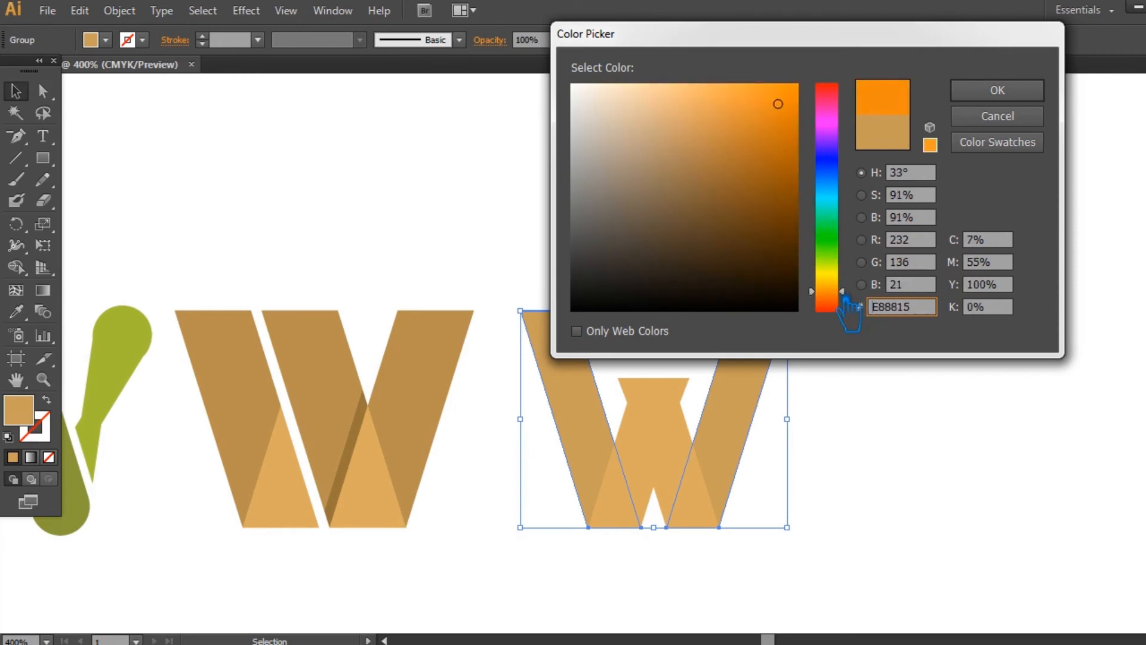
pyautogui.click(1038, 89)
pyautogui.click(735, 506)
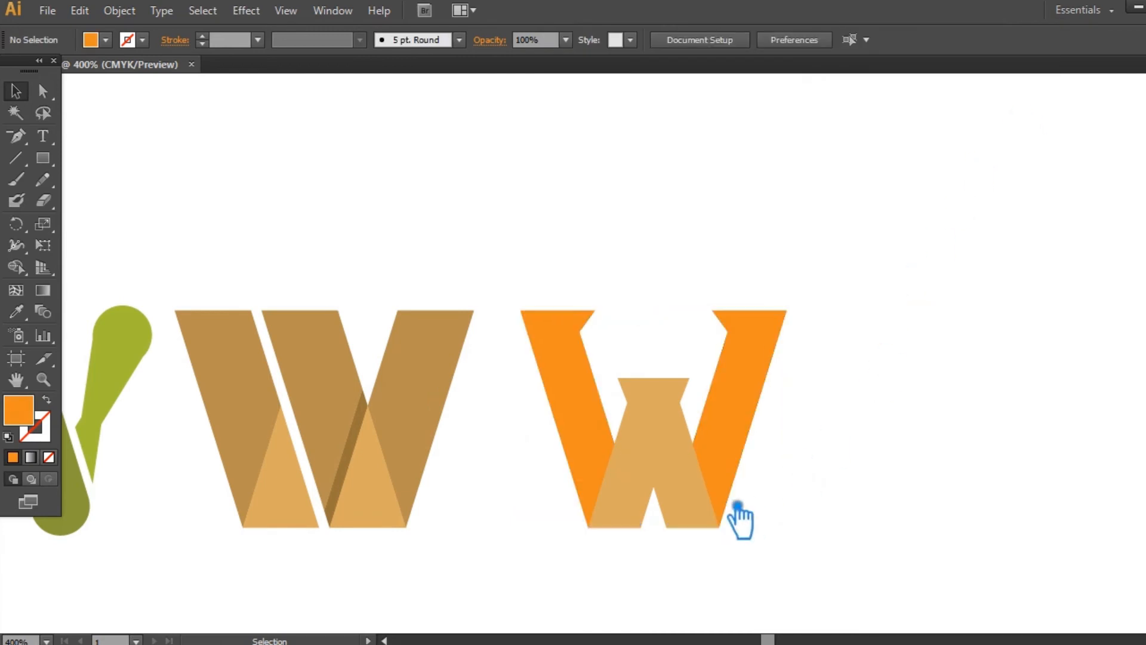
# - Sample the outer bars' orange onto the central shape and darken its fill to #CE7220
pyautogui.click(623, 445)
pyautogui.click(16, 311)
pyautogui.click(599, 371)
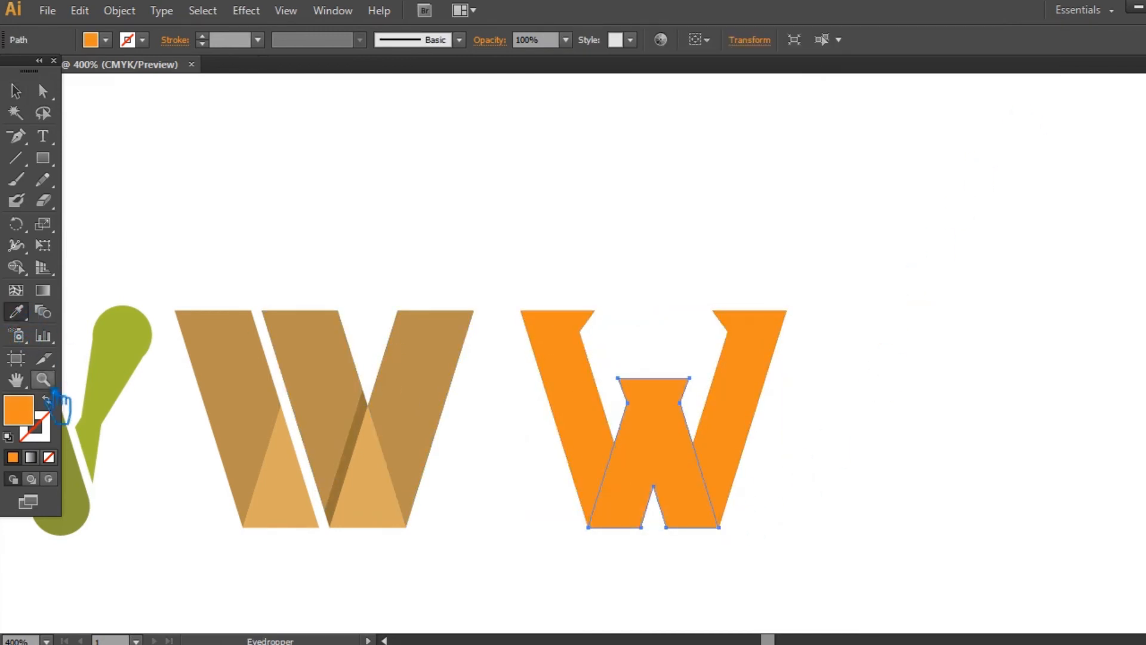
pyautogui.doubleClick(38, 418)
pyautogui.click(782, 137)
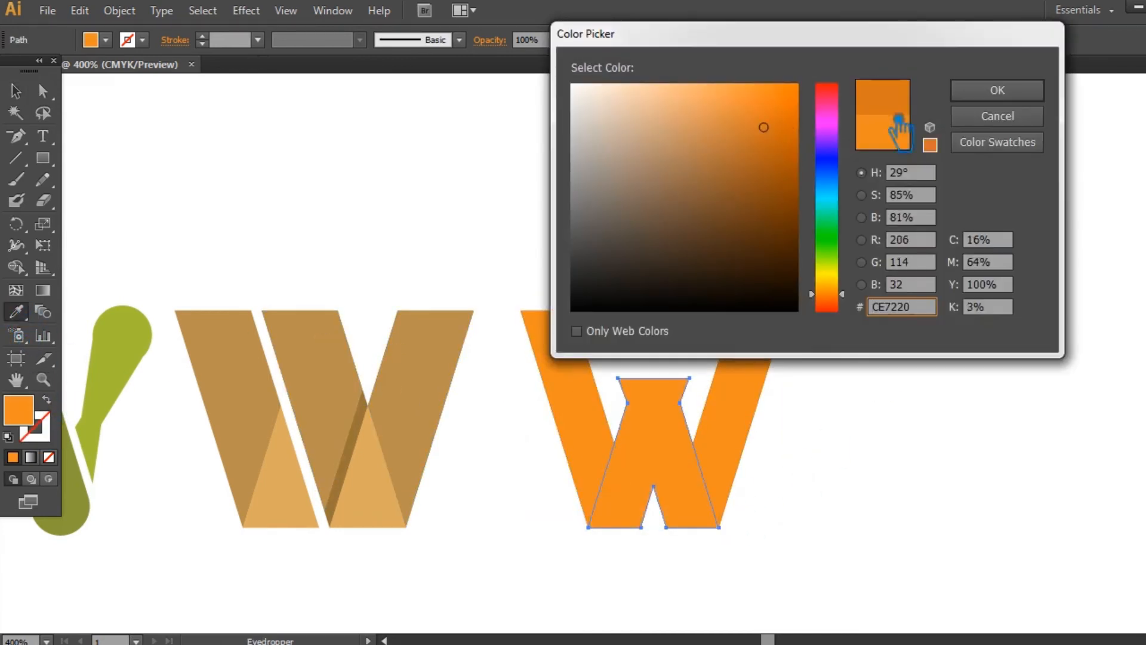
pyautogui.click(1006, 91)
pyautogui.press('v')
pyautogui.click(197, 161)
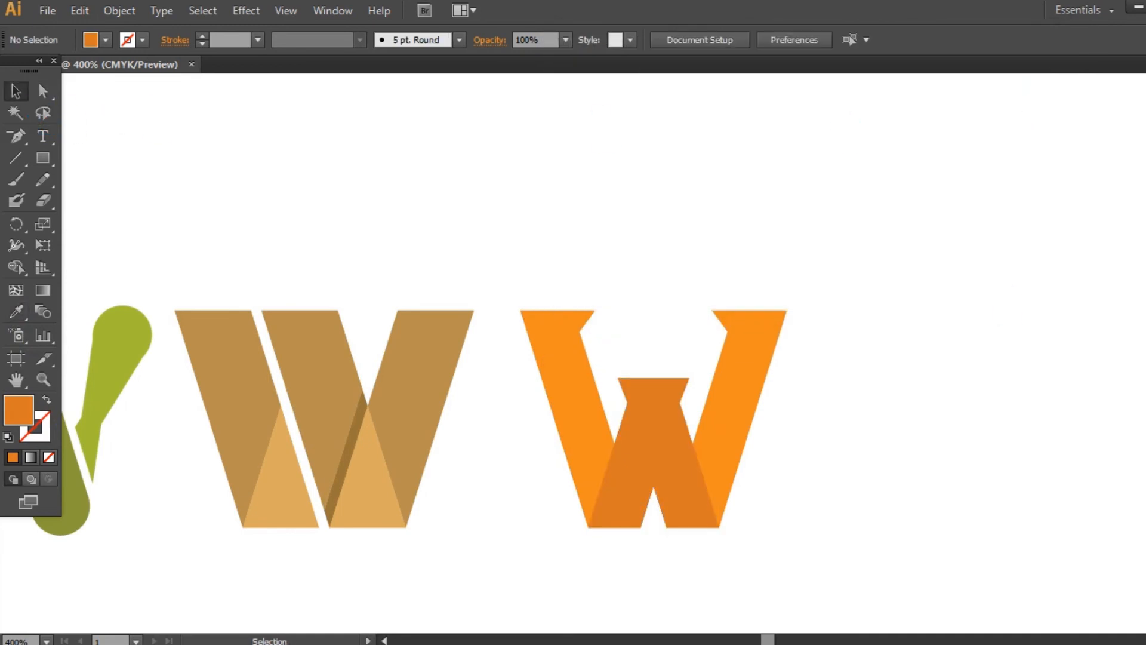
# - Group the orange W and place a duplicate beside it on the right with a clear gap
pyautogui.moveTo(777, 558); pyautogui.dragTo(559, 401)
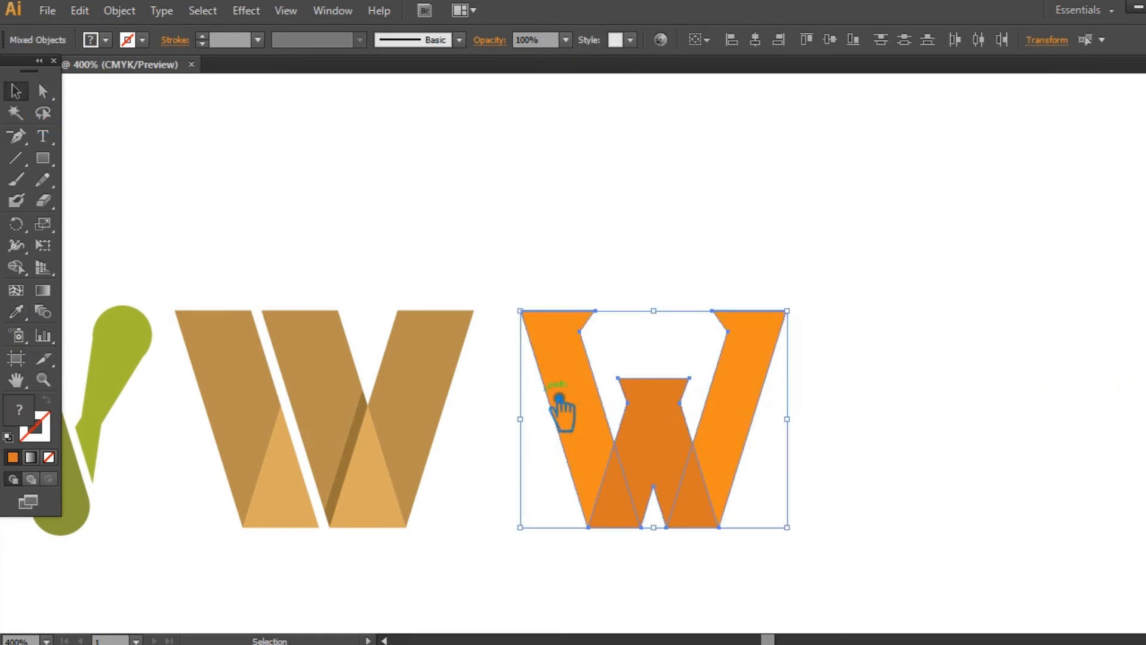
pyautogui.click(827, 461)
pyautogui.moveTo(740, 418); pyautogui.dragTo(1023, 418)
pyautogui.moveTo(662, 544); pyautogui.dragTo(492, 409)
pyautogui.click(857, 478)
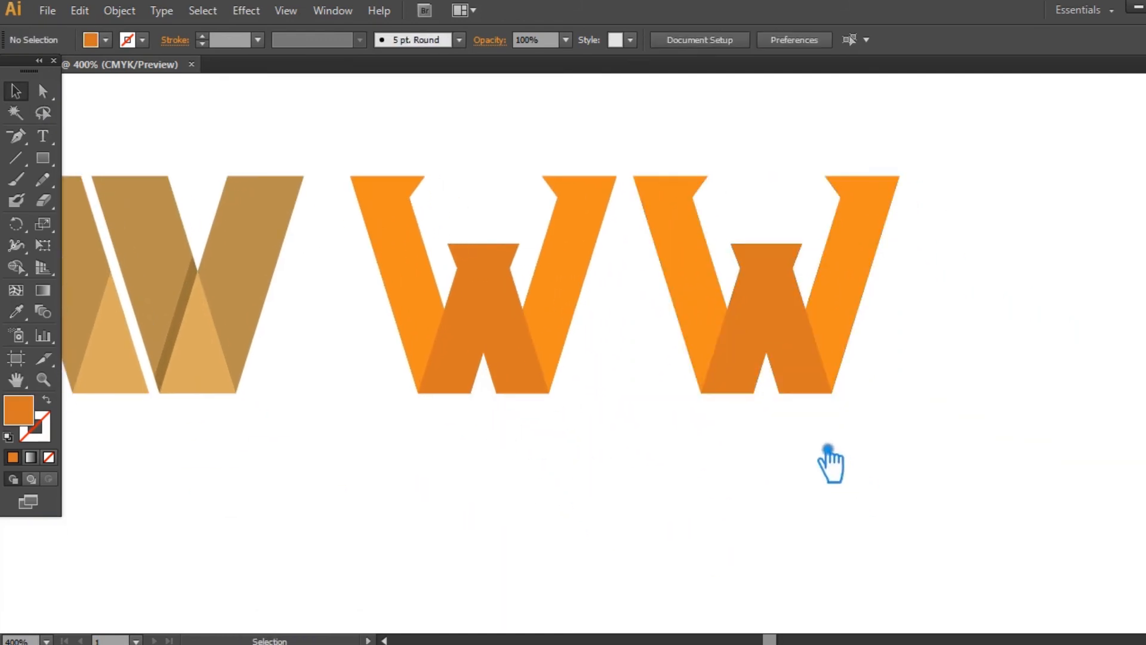
pyautogui.moveTo(770, 330); pyautogui.dragTo(805, 330)
pyautogui.click(760, 468)
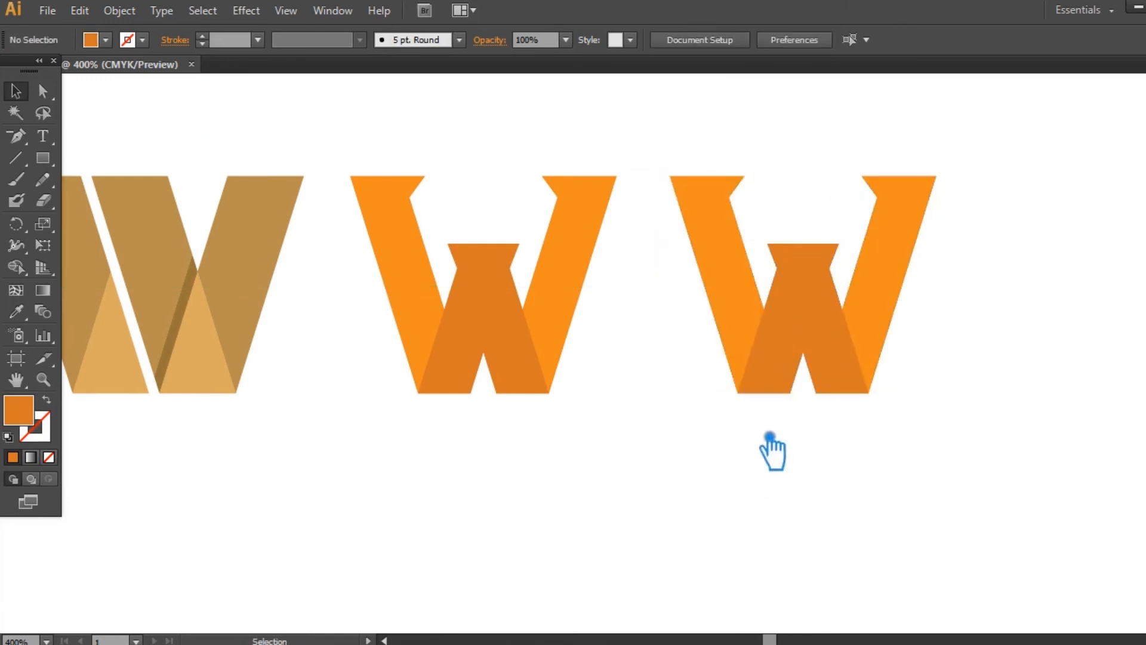
# - Ungroup the duplicated orange W
pyautogui.rightClick(812, 337)
pyautogui.click(832, 418)
pyautogui.click(818, 410)
# - Offset the path of the duplicate's darker central shape by 0.03 in with miter joins
pyautogui.click(826, 328)
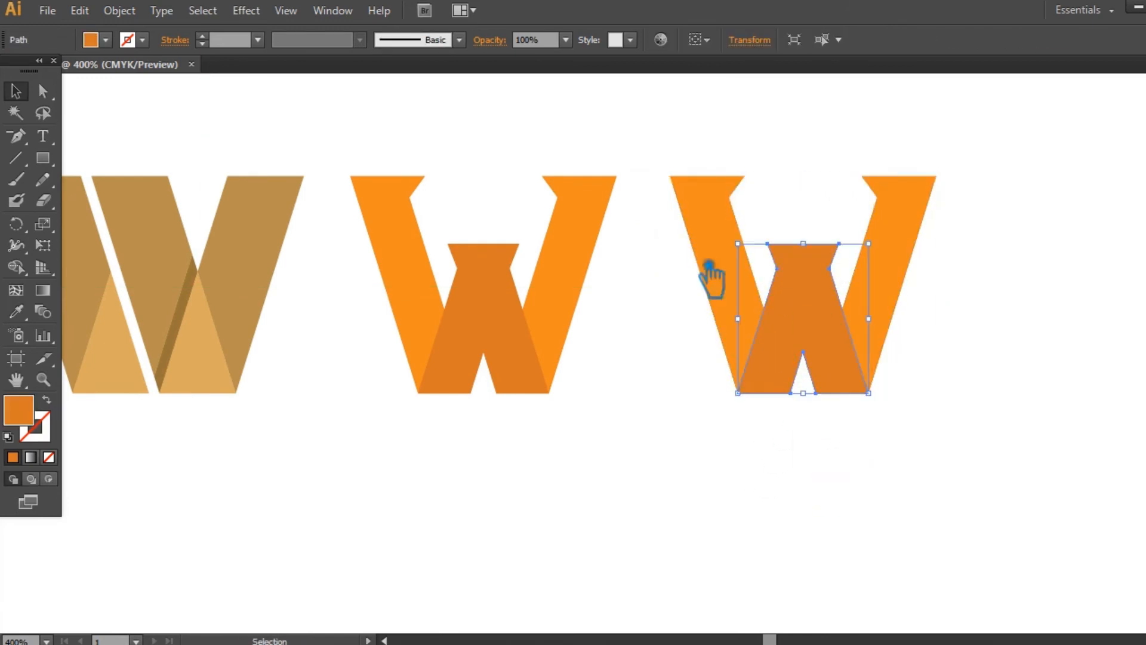
pyautogui.click(137, 11)
pyautogui.moveTo(190, 376)
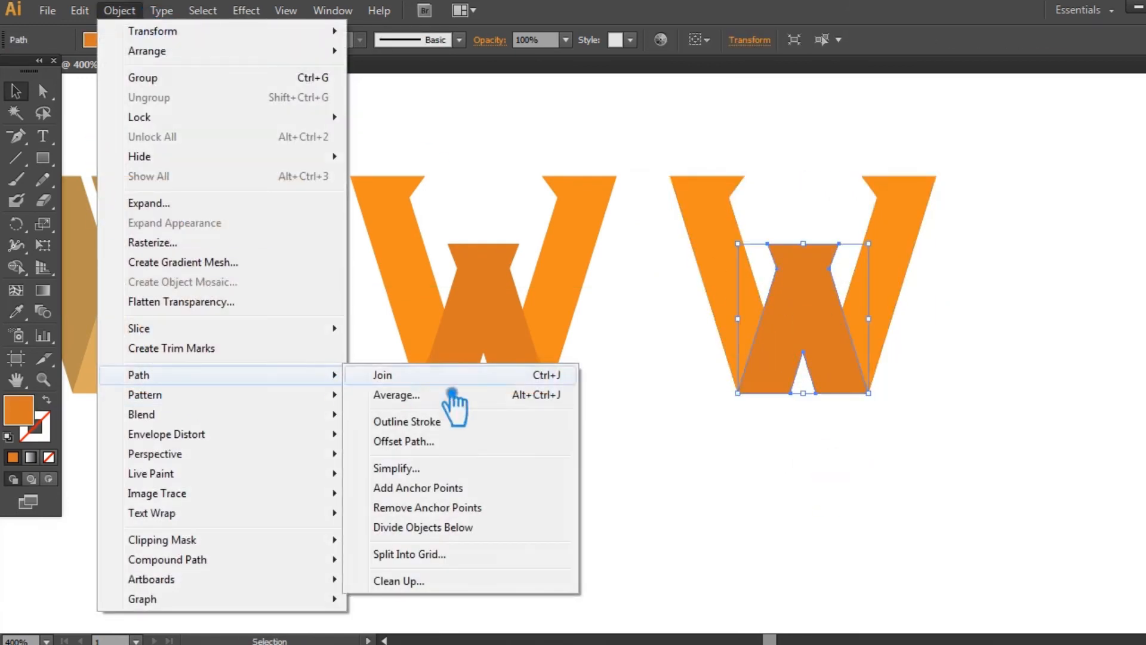
pyautogui.click(445, 443)
pyautogui.click(738, 268)
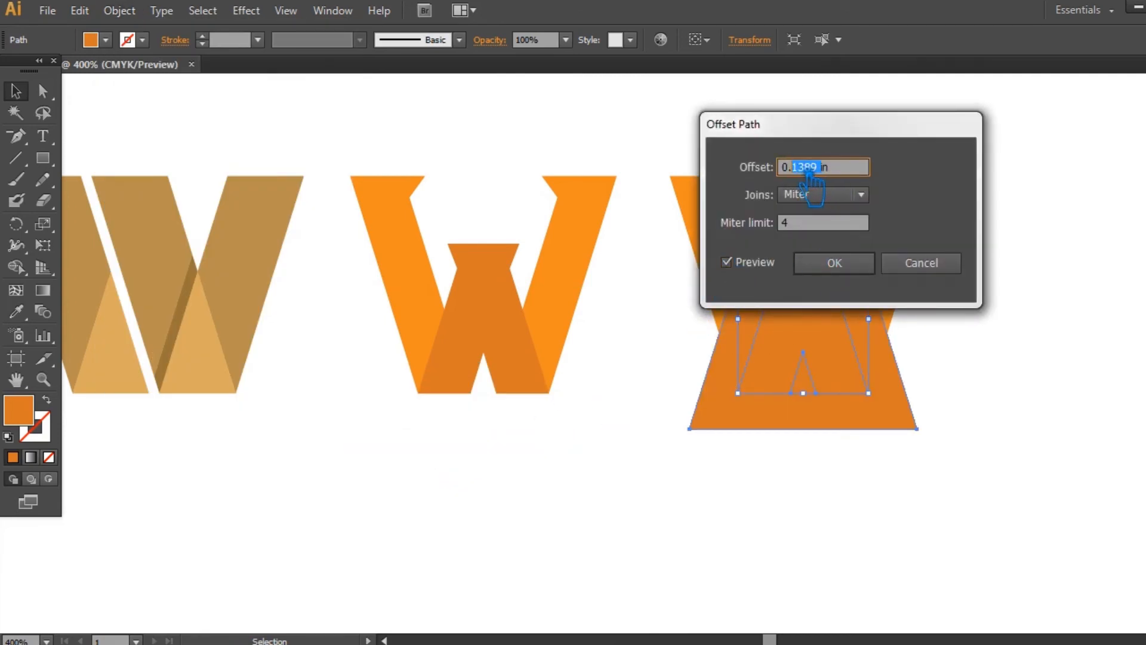
pyautogui.write('3')
pyautogui.moveTo(787, 124); pyautogui.dragTo(979, 103)
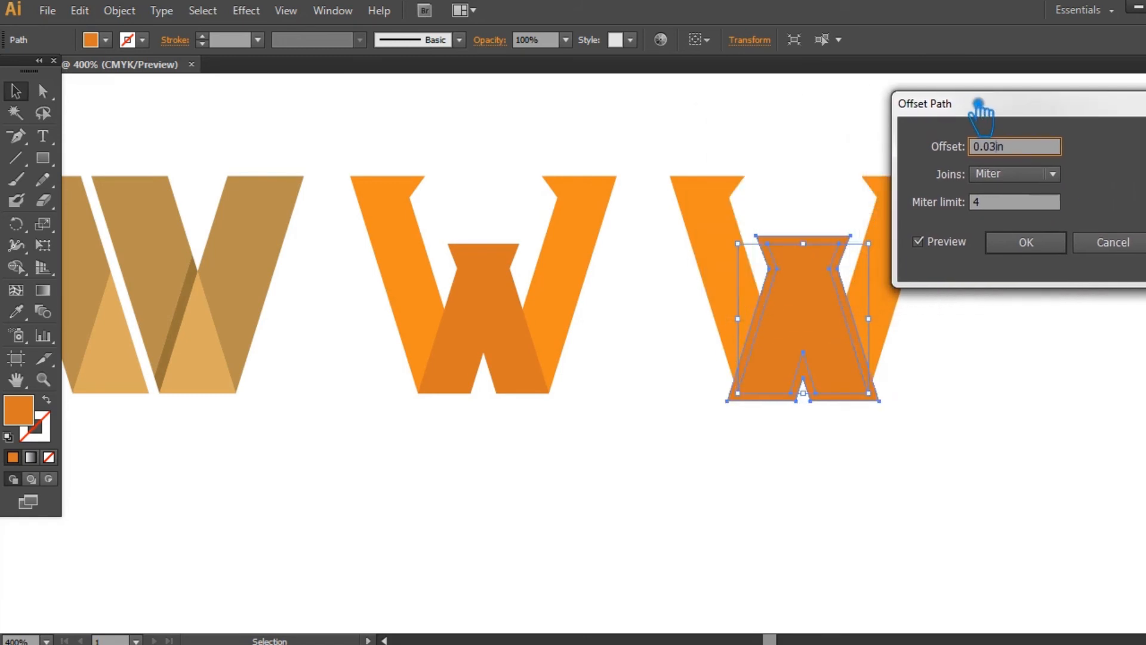
pyautogui.click(1027, 241)
# - Divide all overlapping shapes of the duplicated W with Pathfinder and ungroup the resulting pieces
pyautogui.moveTo(944, 448); pyautogui.dragTo(817, 325)
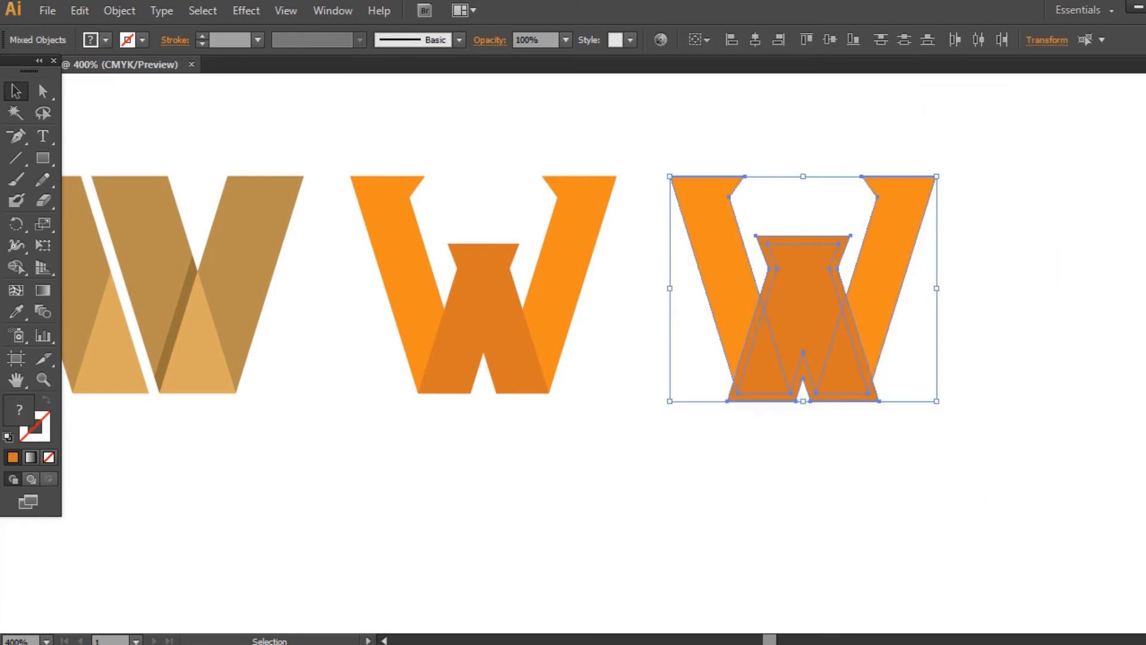
pyautogui.click(1144, 358)
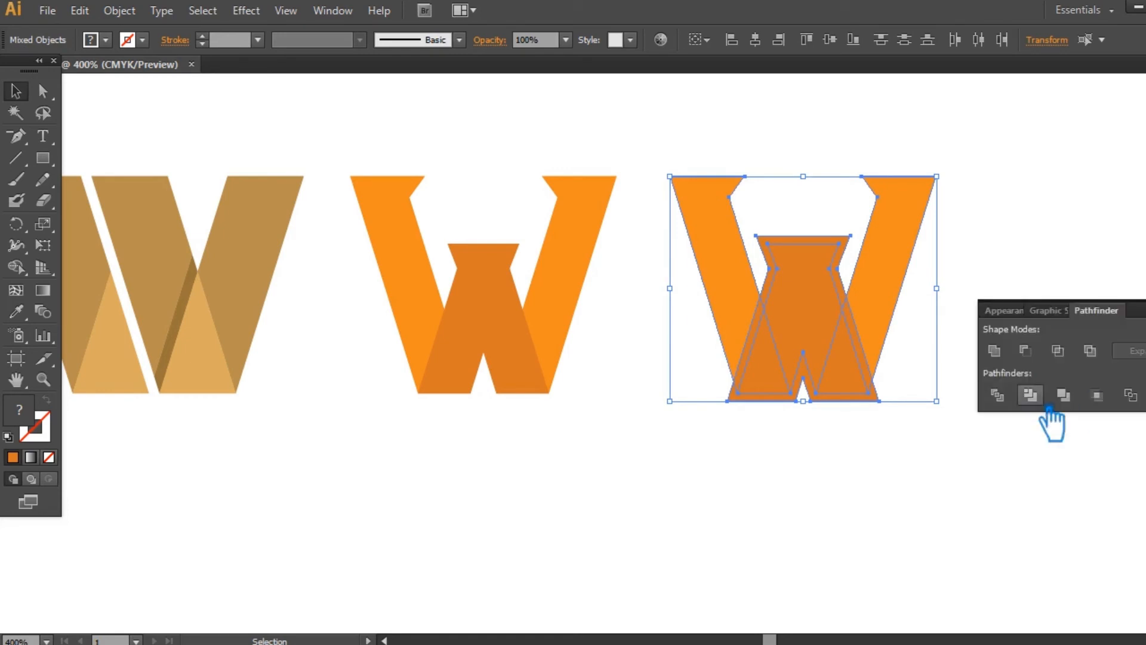
pyautogui.click(1029, 399)
pyautogui.click(1144, 358)
pyautogui.click(999, 307)
pyautogui.click(842, 272)
pyautogui.rightClick(838, 257)
pyautogui.click(888, 359)
# - Delete the offset border pieces that lie outside the outer bars around the central shape
pyautogui.click(957, 297)
pyautogui.click(863, 244)
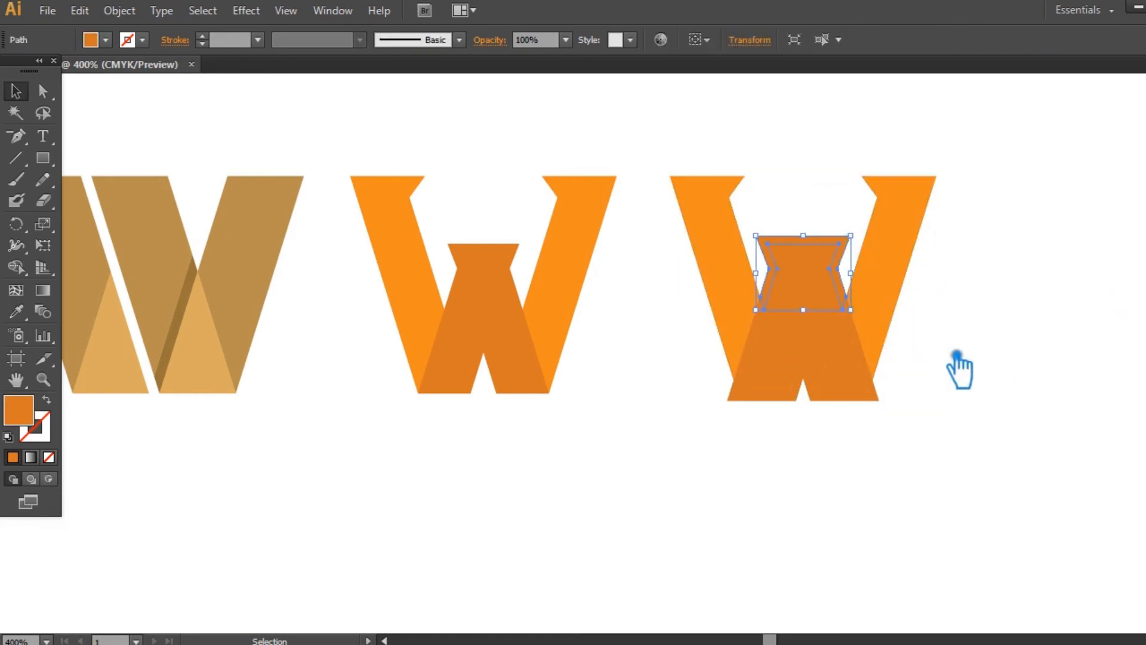
pyautogui.press('Delete')
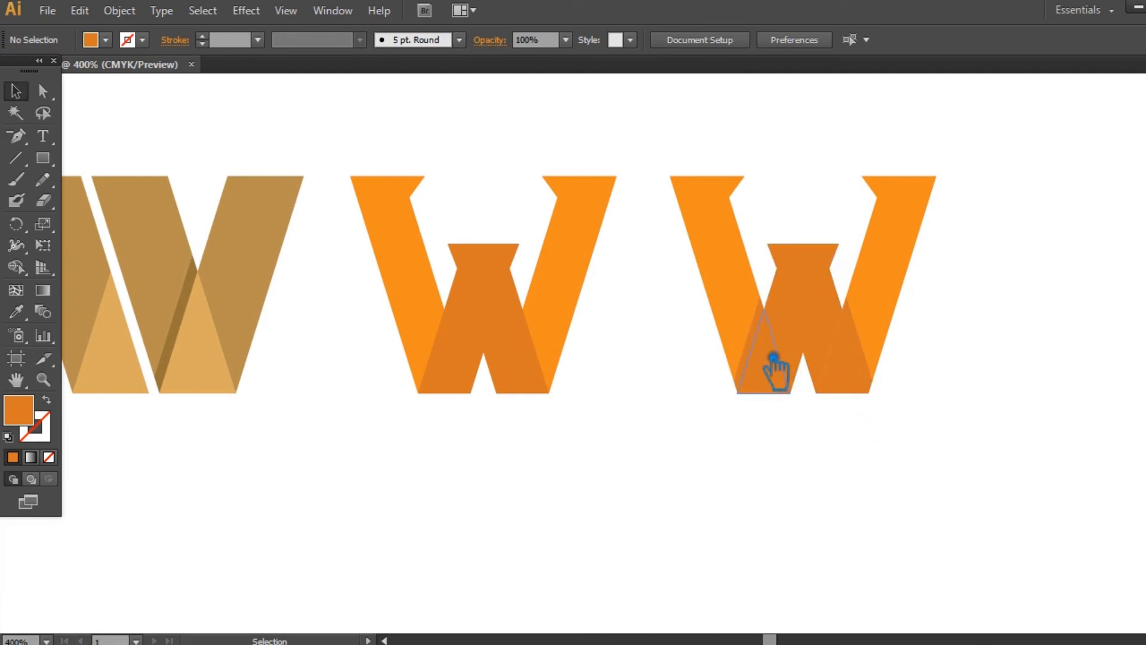
# - Unite the central piece and its two triangular lower pieces into one shape again
pyautogui.click(768, 343)
pyautogui.keyDown('shift'); pyautogui.click(867, 349); pyautogui.keyUp('shift')
pyautogui.click(989, 369)
pyautogui.click(838, 325)
pyautogui.keyDown('shift'); pyautogui.click(793, 363); pyautogui.keyUp('shift')
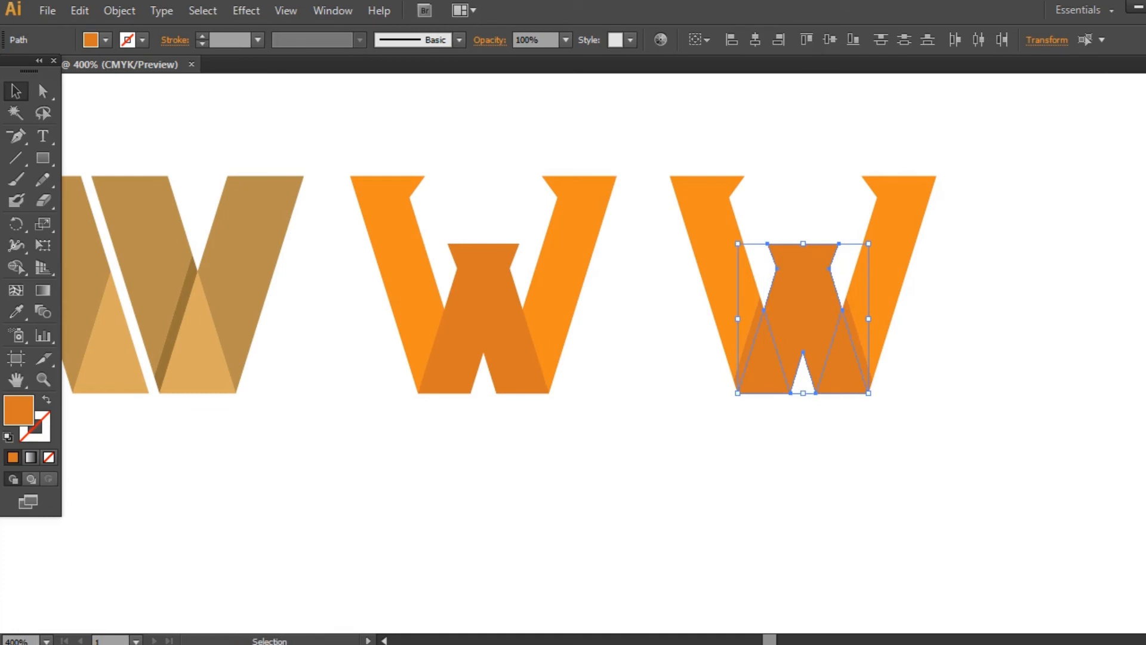
pyautogui.hotkey('ctrl', 'shift', 'F9')
pyautogui.click(995, 352)
pyautogui.click(1104, 309)
pyautogui.click(1103, 309)
# - Group the two offset slivers between the central shape and the outer bars of the duplicated W
pyautogui.click(864, 351)
pyautogui.click(991, 369)
pyautogui.click(862, 347)
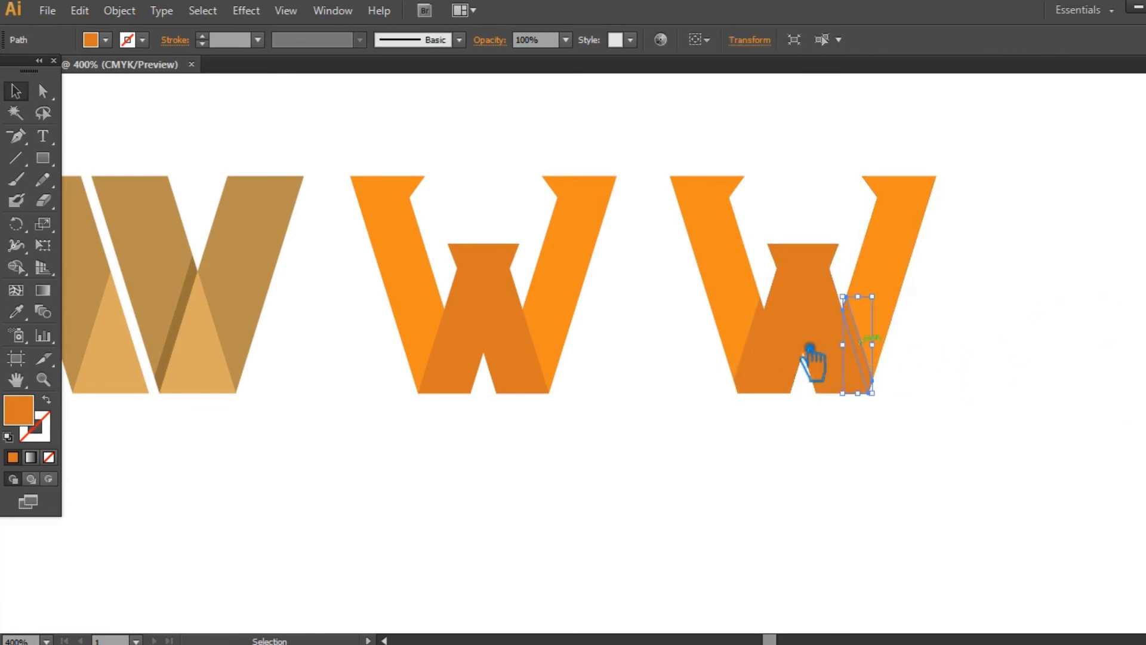
pyautogui.keyDown('shift'); pyautogui.click(751, 342); pyautogui.keyUp('shift')
pyautogui.hotkey('ctrl', 'g')
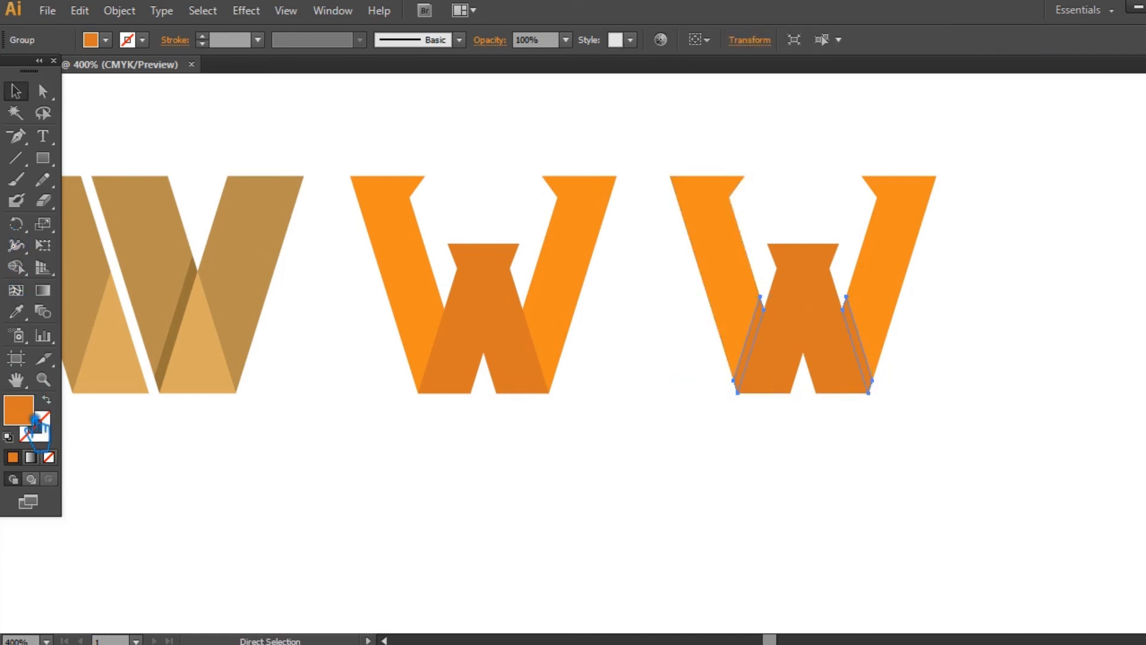
# - Fill the grouped slivers with the dark orange B25E1F
pyautogui.doubleClick(25, 411)
pyautogui.click(778, 157)
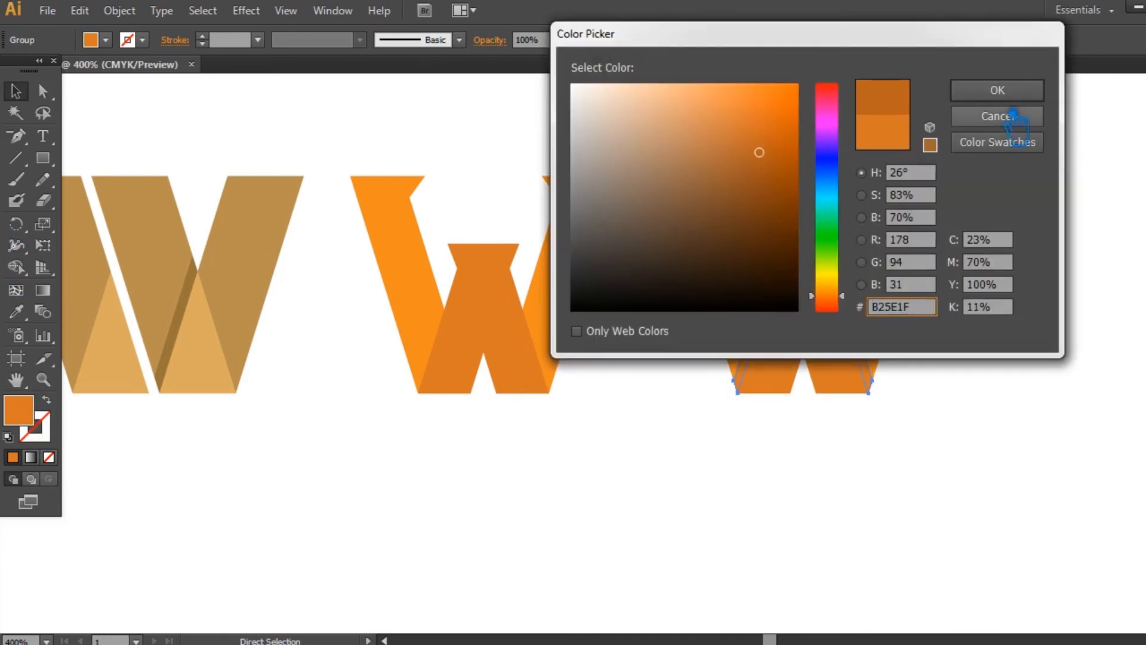
pyautogui.click(994, 91)
pyautogui.click(1073, 309)
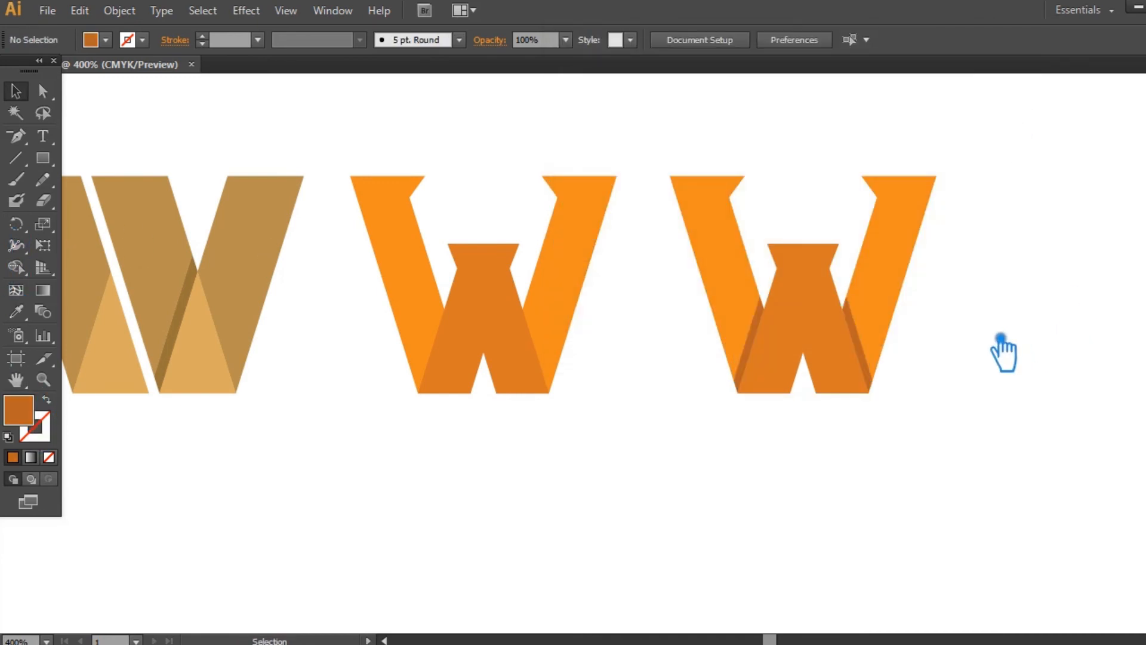
# - Group the two outer bars of the duplicated W
pyautogui.click(746, 245)
pyautogui.keyDown('shift'); pyautogui.click(918, 239); pyautogui.keyUp('shift')
pyautogui.hotkey('ctrl', 'g')
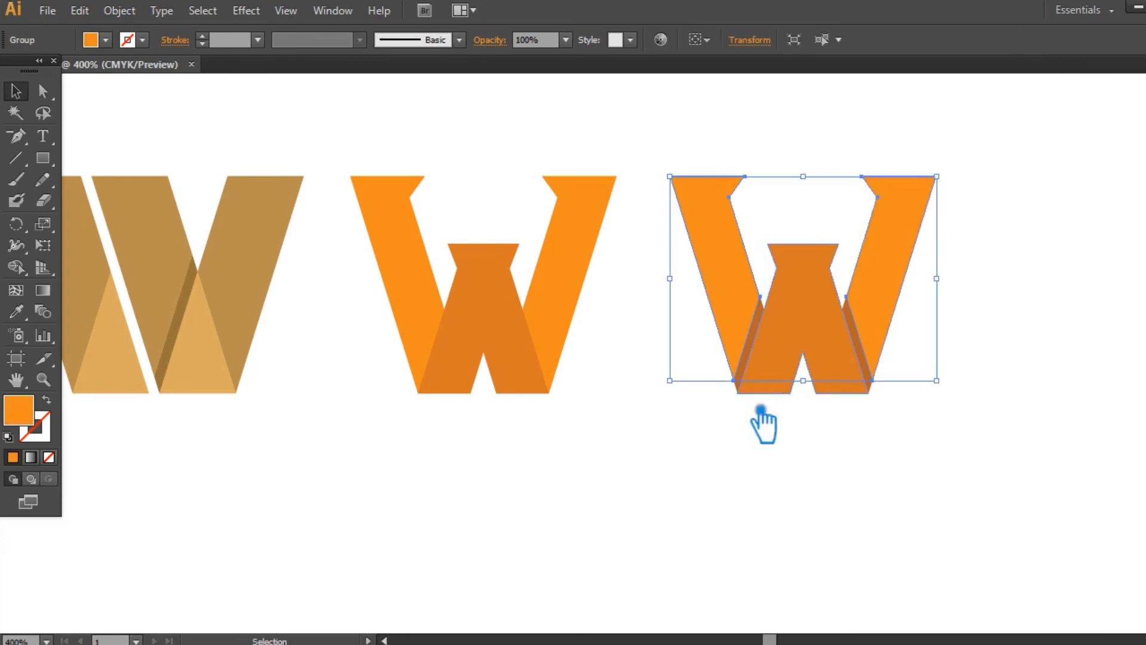
# - Recolor the duplicate's outer bars with the light tan sampled from the brown W's lower triangle
pyautogui.hotkey('ctrl', '-')
pyautogui.moveTo(710, 495); pyautogui.dragTo(800, 508)
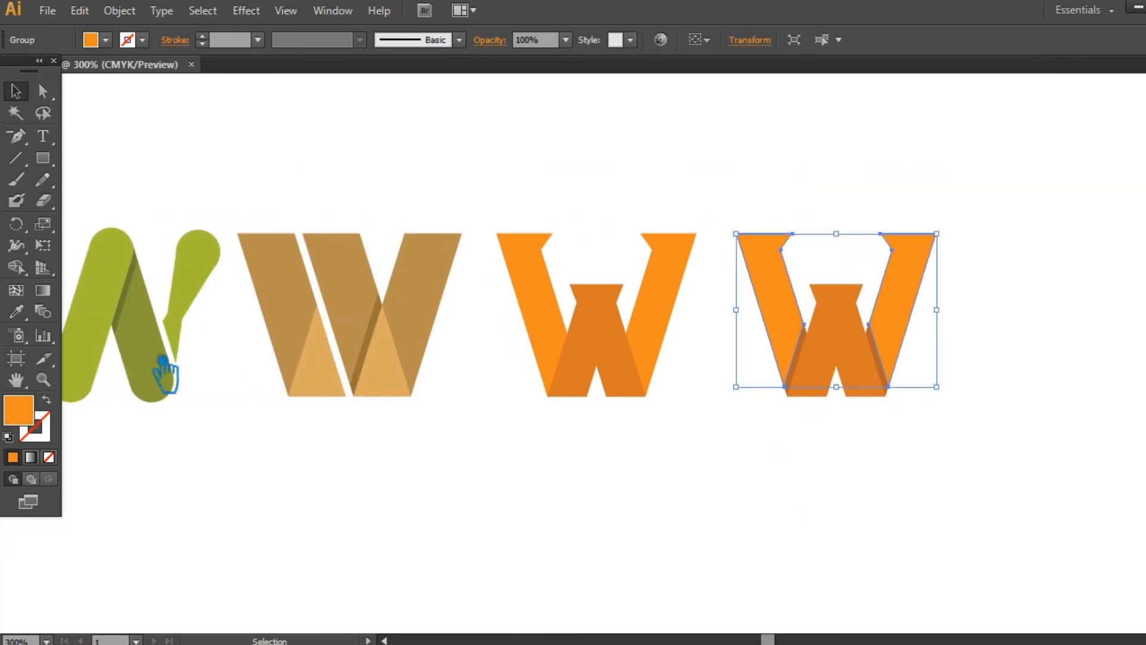
pyautogui.click(18, 311)
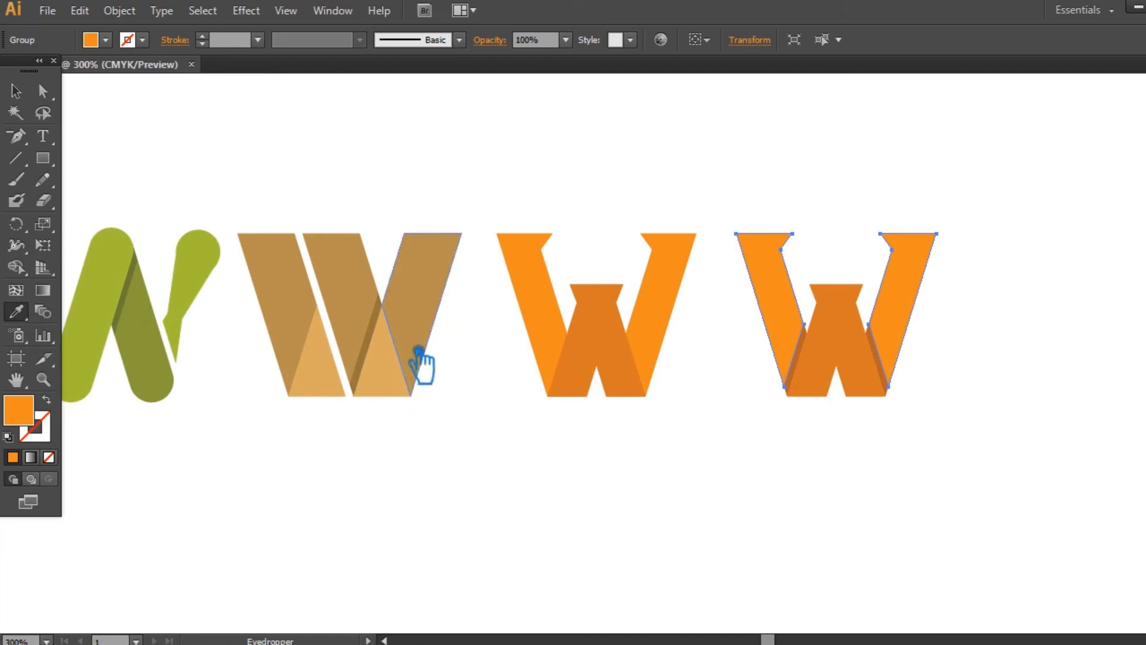
pyautogui.click(428, 322)
pyautogui.click(409, 385)
pyautogui.press('v')
pyautogui.click(705, 489)
# - Recolor the duplicate's central shape with the medium brown sampled from the brown W's bars
pyautogui.click(865, 345)
pyautogui.click(18, 312)
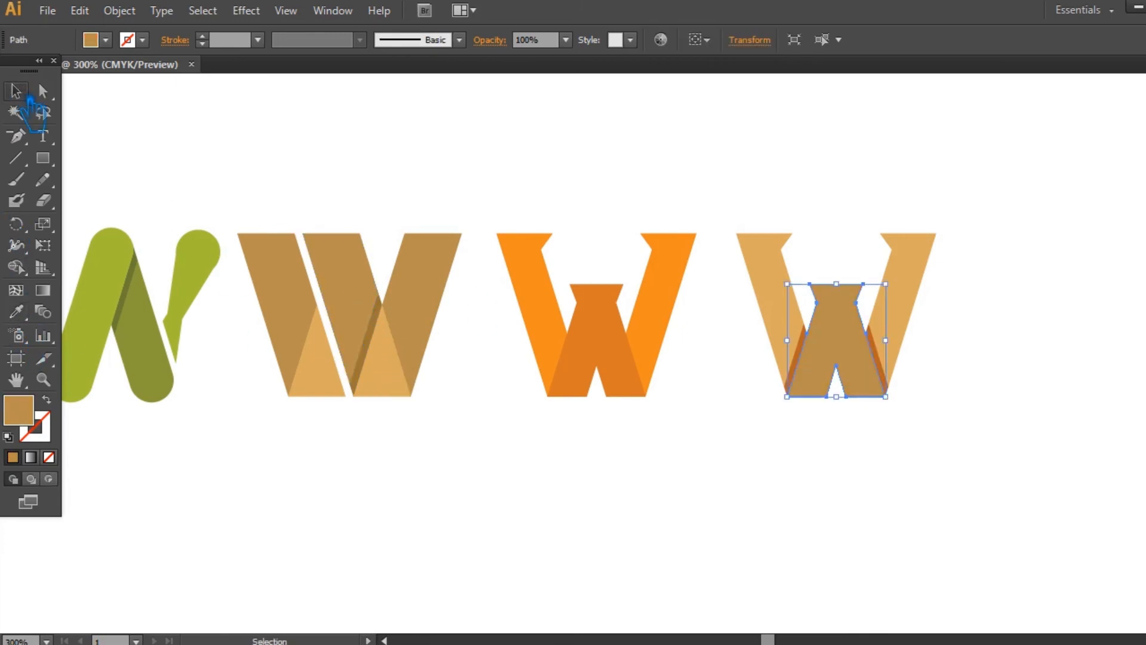
pyautogui.click(17, 90)
pyautogui.click(772, 484)
# - Recolor the duplicate's slivers with the dark brown sampled from the thin shadow strip of the brown W
pyautogui.click(886, 382)
pyautogui.click(16, 311)
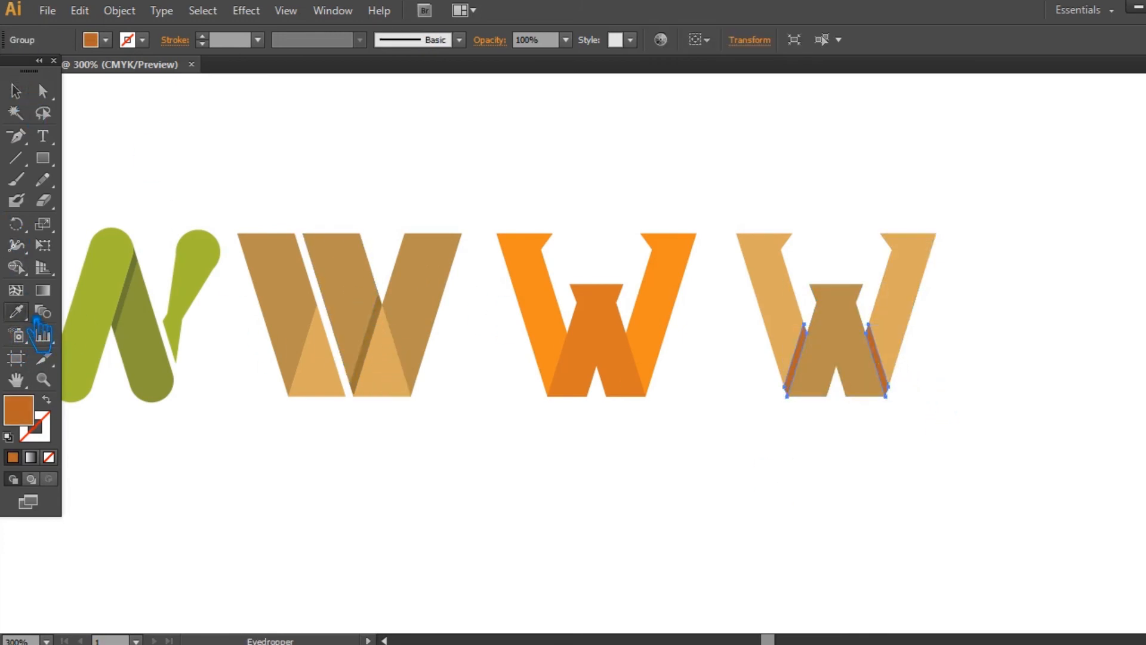
pyautogui.click(389, 330)
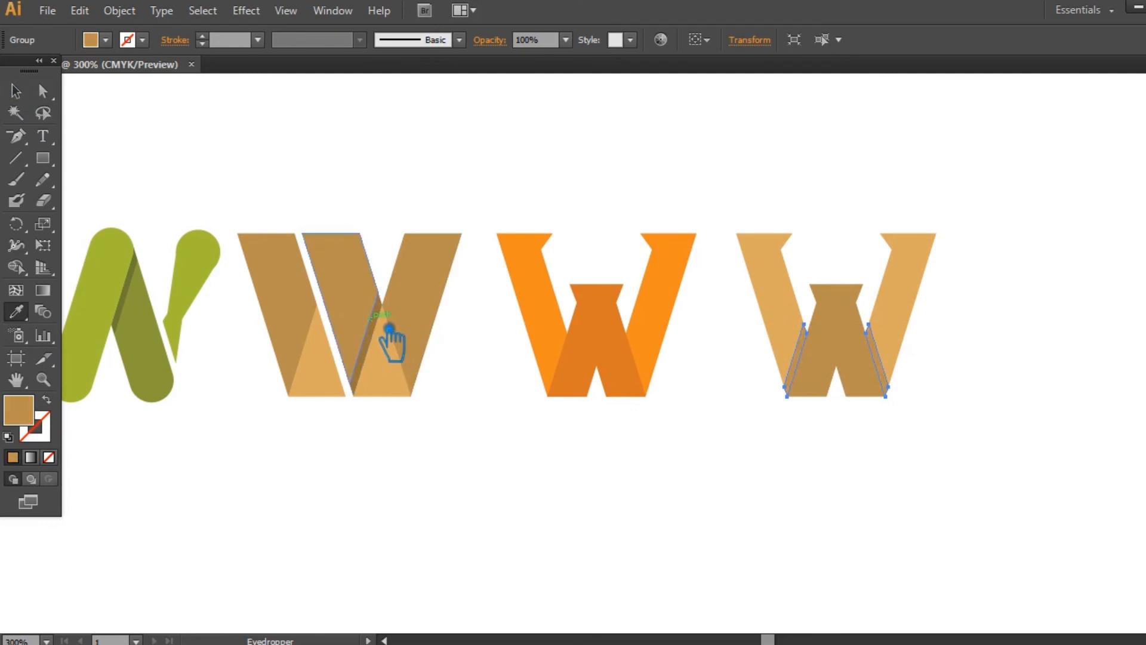
pyautogui.click(16, 91)
pyautogui.click(769, 505)
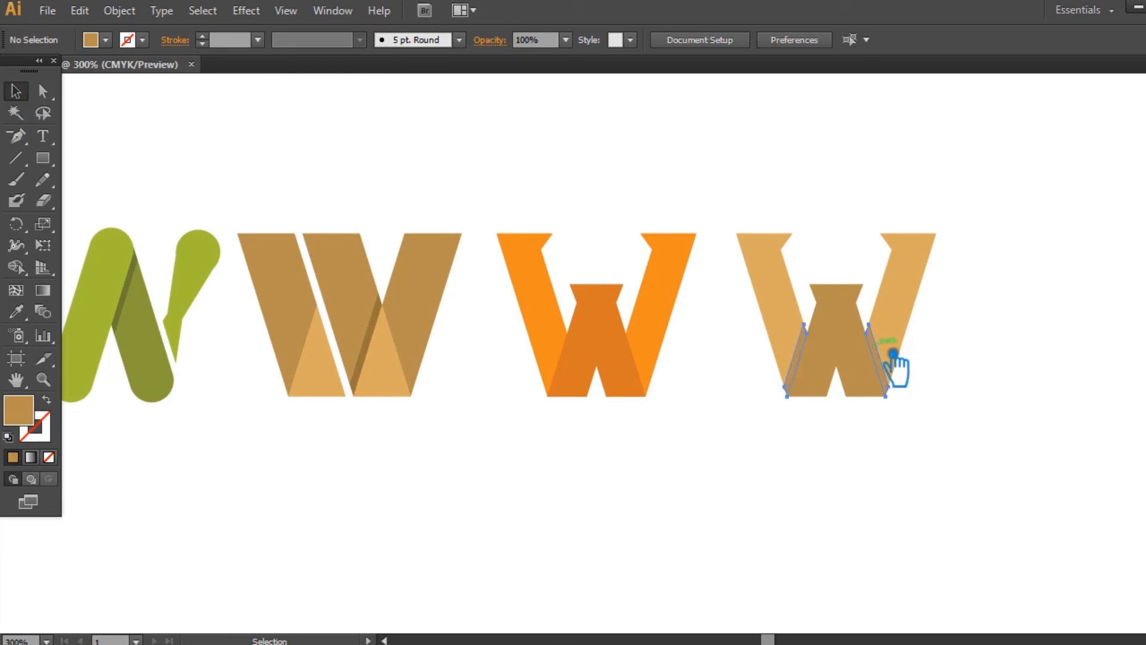
pyautogui.click(886, 376)
pyautogui.press('i')
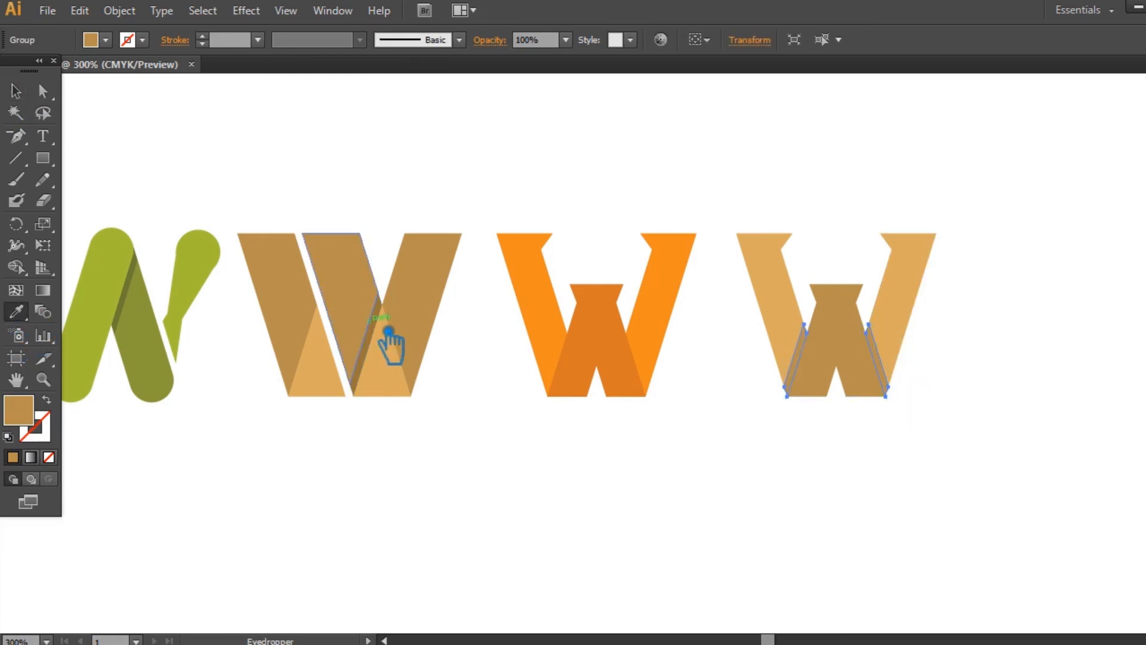
pyautogui.hotkey('ctrl', '=')
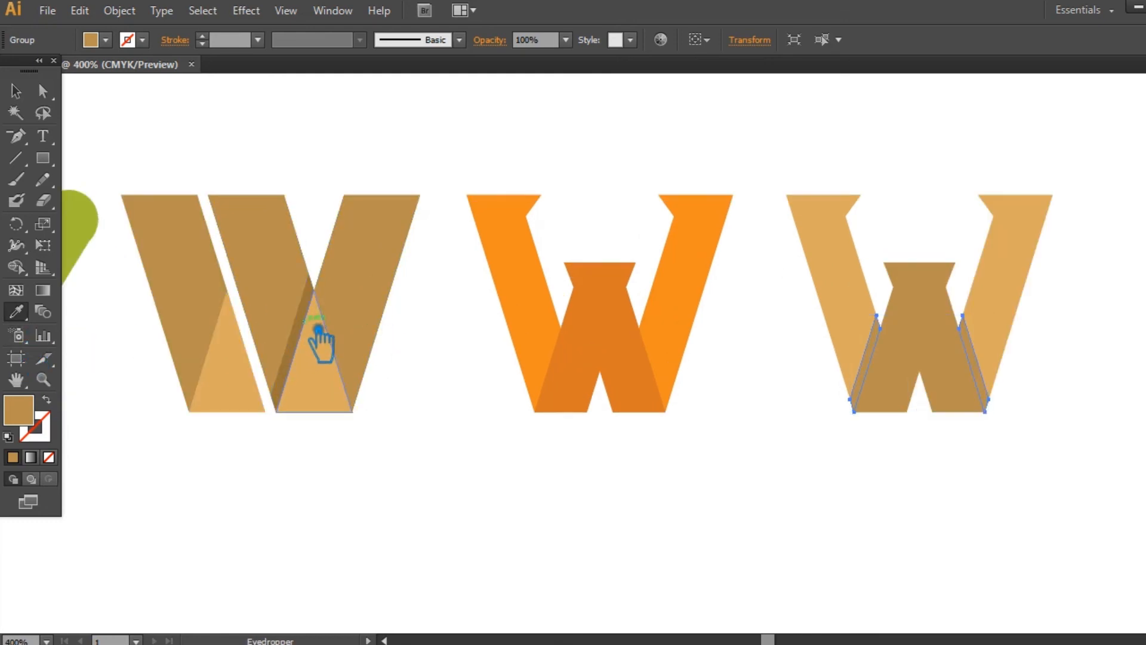
pyautogui.click(314, 328)
pyautogui.click(16, 91)
pyautogui.click(826, 520)
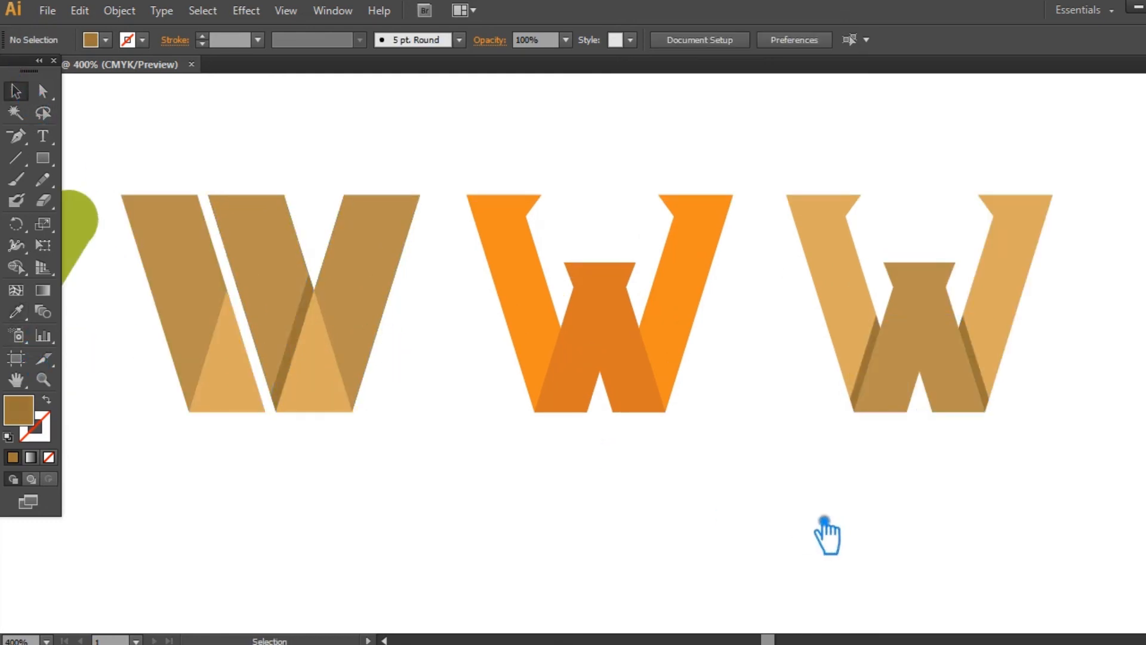
# - Group the parts of the recolored tan W, and move the orange and tan W logos closer to the brown W
pyautogui.hotkey('ctrl', '-')
pyautogui.hotkey('ctrl', '-')
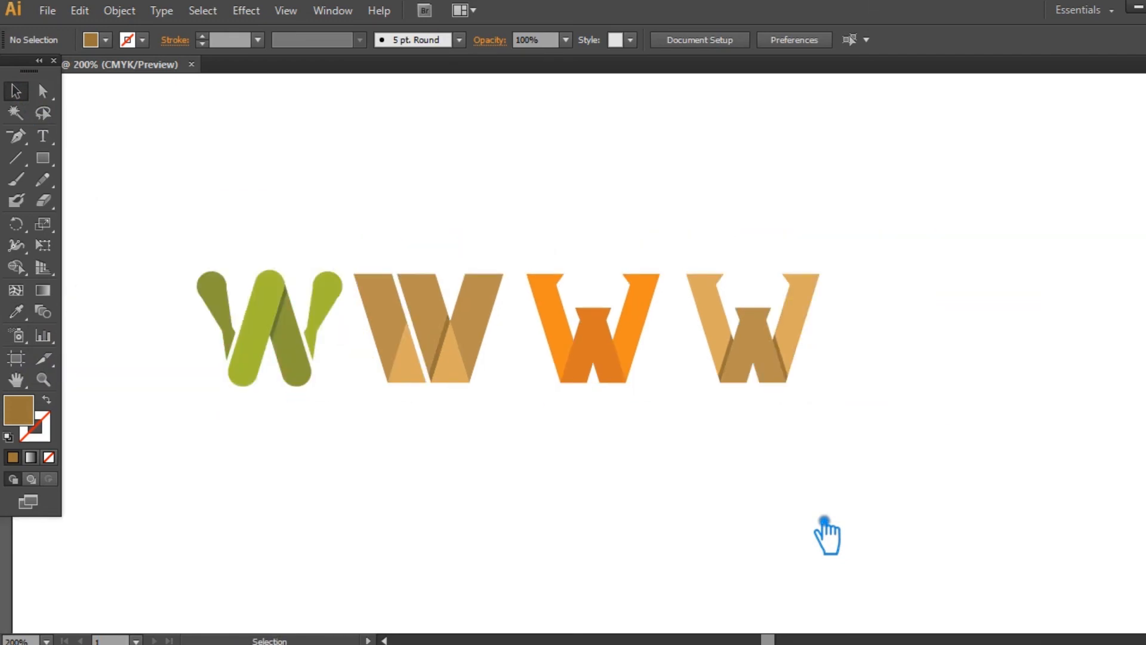
pyautogui.moveTo(877, 489); pyautogui.dragTo(690, 235)
pyautogui.hotkey('ctrl', 'shift', 'b')
pyautogui.hotkey('ctrl', 'g')
pyautogui.click(699, 472)
pyautogui.click(609, 352)
pyautogui.click(703, 430)
pyautogui.moveTo(592, 356); pyautogui.dragTo(580, 358)
pyautogui.click(721, 434)
pyautogui.moveTo(746, 364); pyautogui.dragTo(725, 365)
# - Try to align the four W logos to their vertical centers and undo the alignment
pyautogui.moveTo(844, 463); pyautogui.dragTo(230, 218)
pyautogui.click(830, 40)
pyautogui.hotkey('ctrl', 'z')
pyautogui.click(717, 455)
pyautogui.moveTo(466, 431); pyautogui.dragTo(410, 282)
pyautogui.click(606, 486)
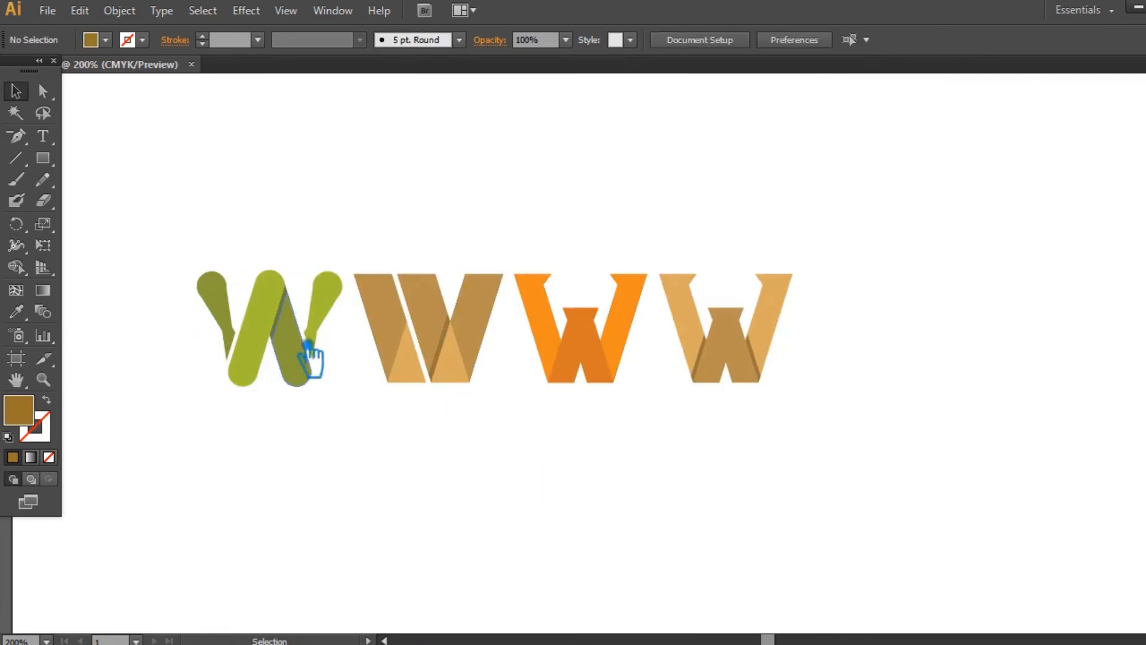
# - Try to distribute the W logos horizontally by right edges and by centers, undoing each attempt
pyautogui.moveTo(860, 430); pyautogui.dragTo(222, 263)
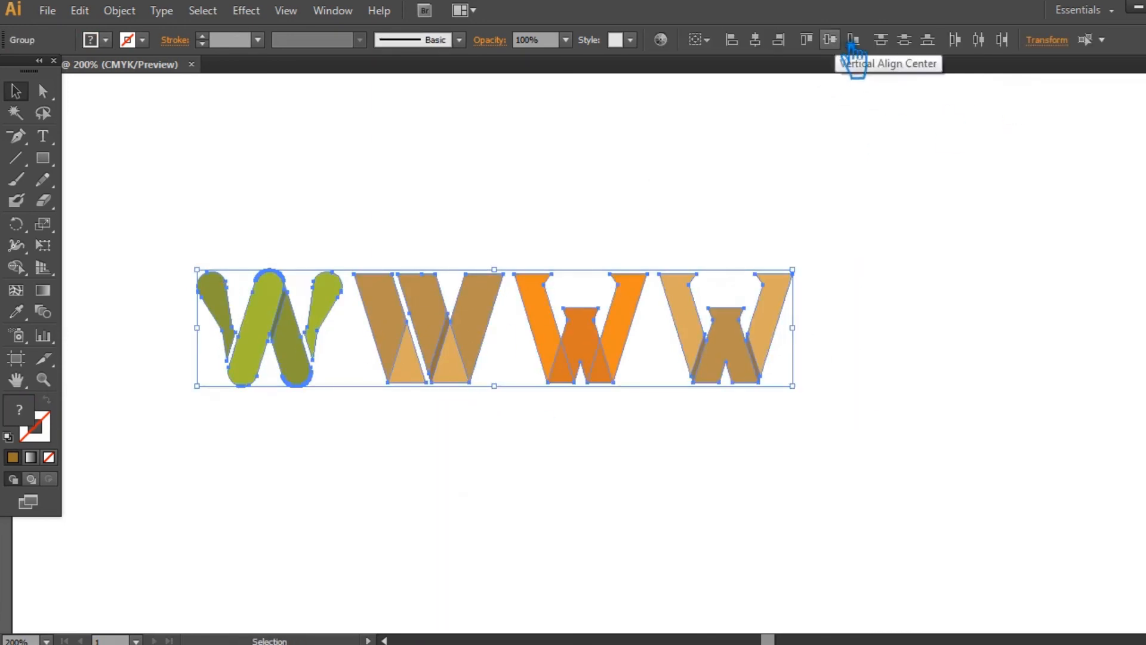
pyautogui.click(1001, 39)
pyautogui.hotkey('ctrl', 'z')
pyautogui.click(946, 279)
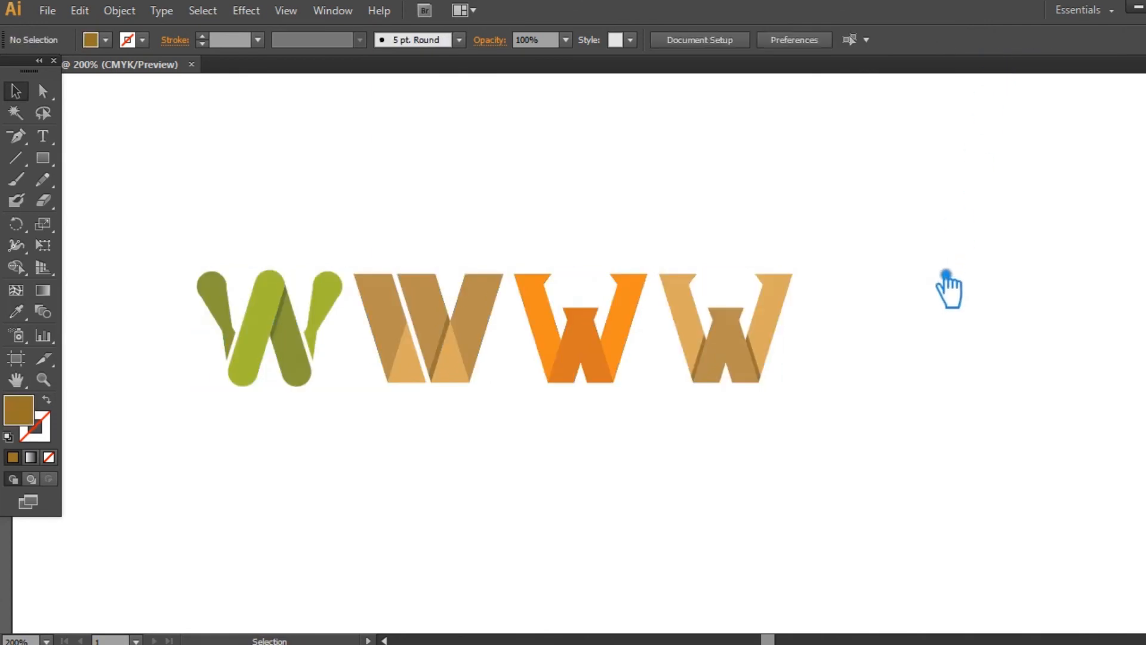
pyautogui.moveTo(609, 346); pyautogui.dragTo(500, 271)
pyautogui.click(979, 39)
pyautogui.hotkey('ctrl', 'z')
pyautogui.click(908, 326)
pyautogui.moveTo(832, 418); pyautogui.dragTo(806, 412)
# - Nudge the orange and tan W logos slightly to the right to even out their spacing
pyautogui.click(618, 319)
pyautogui.click(895, 353)
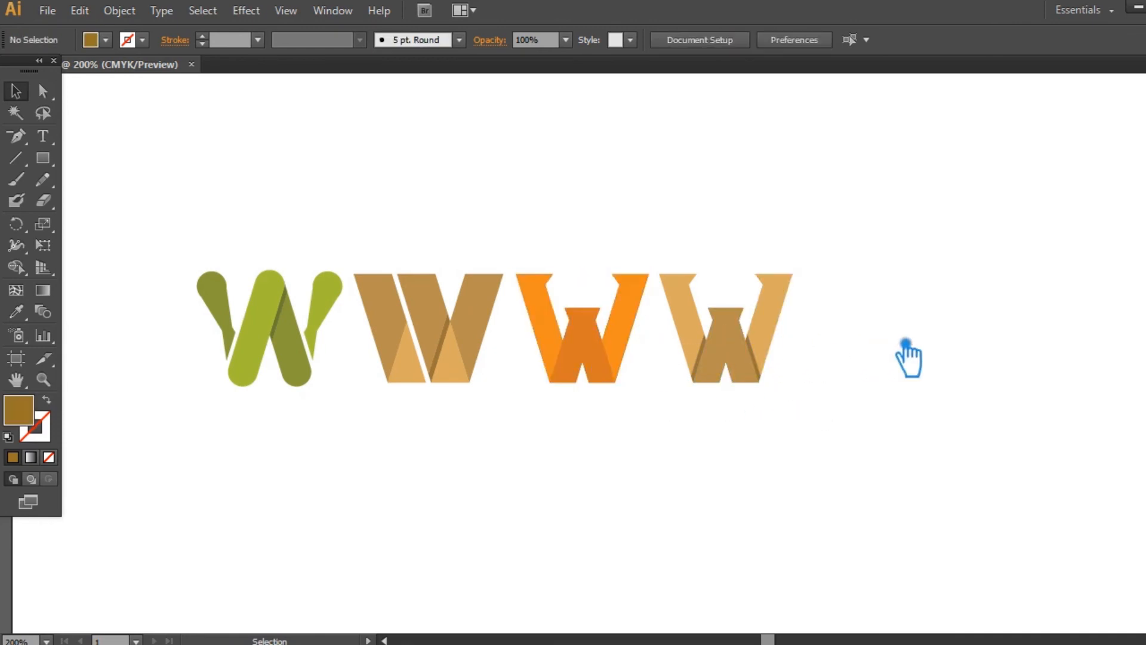
pyautogui.click(780, 336)
pyautogui.click(914, 348)
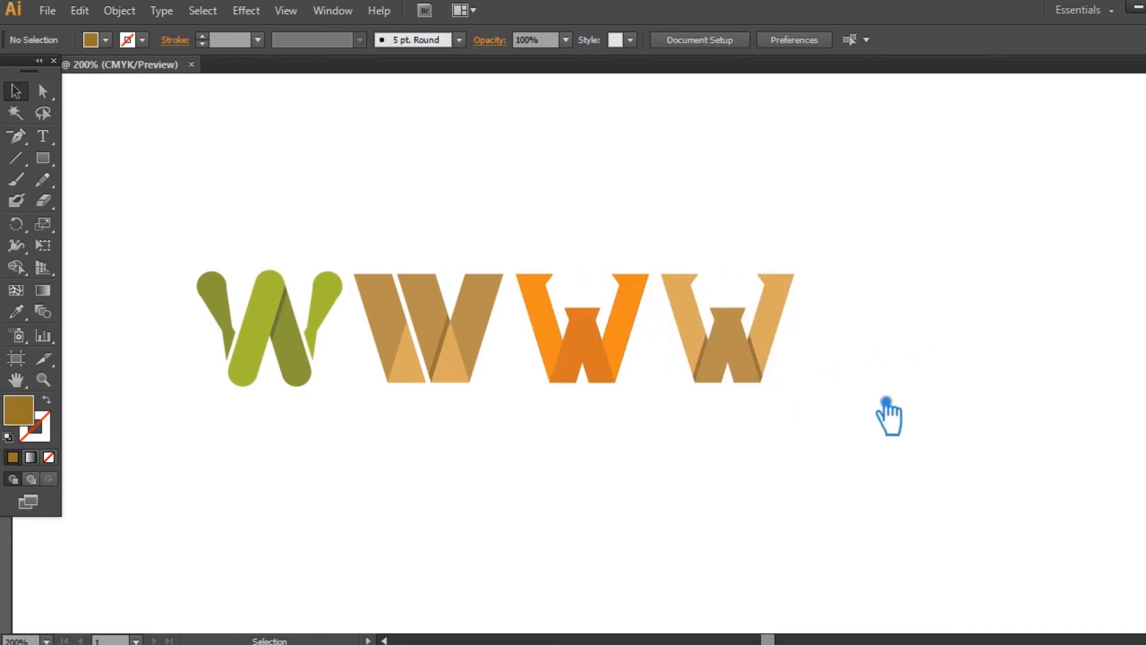
# - Ungroup the tan W so its bars, central shape and slivers can be selected separately
pyautogui.moveTo(880, 429); pyautogui.dragTo(928, 444)
pyautogui.hotkey('ctrl', '+')
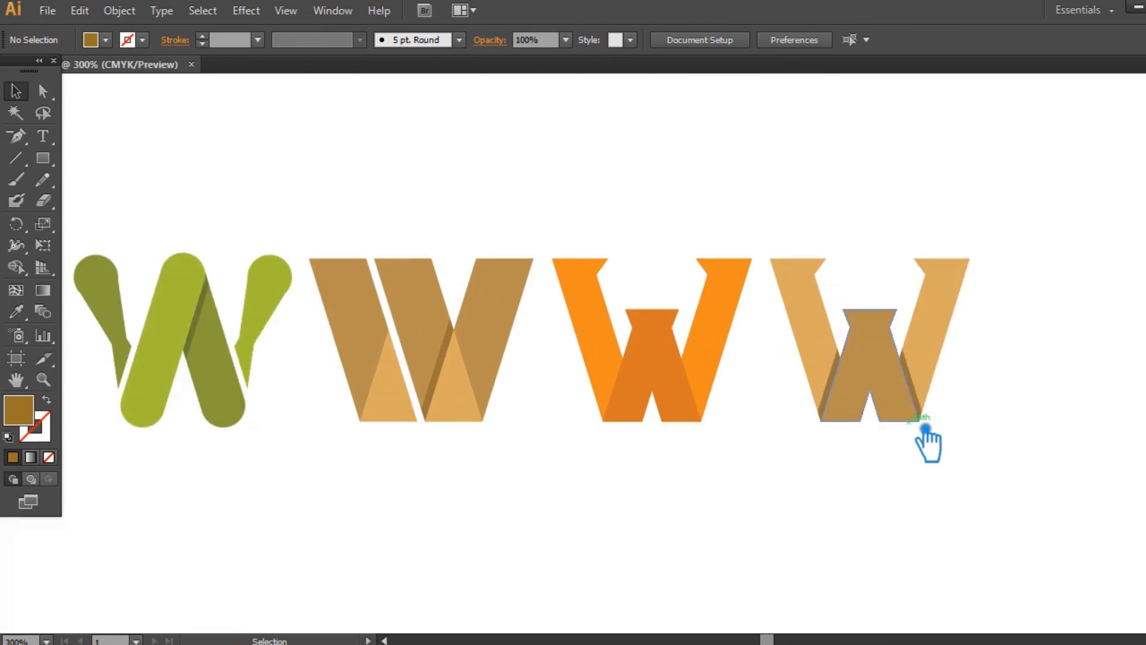
pyautogui.moveTo(786, 501); pyautogui.dragTo(829, 506)
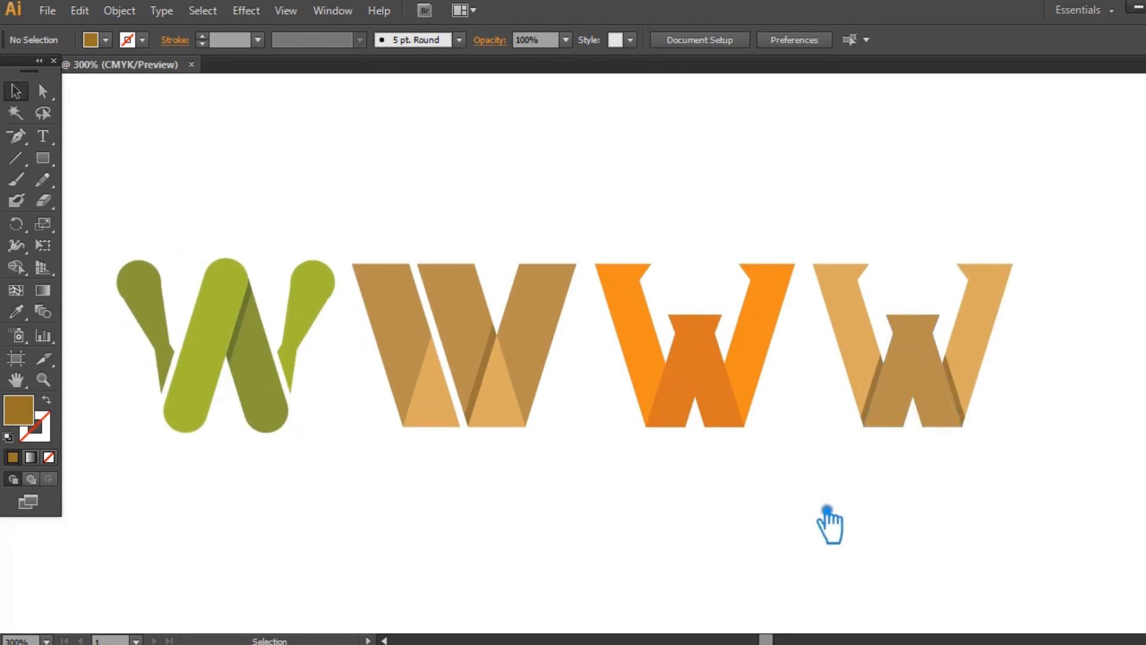
pyautogui.rightClick(1008, 304)
pyautogui.click(1057, 399)
pyautogui.click(942, 532)
# - Recolor the tan W's outer bars with the bright orange sampled from the orange W's bars
pyautogui.click(1008, 322)
pyautogui.press('i')
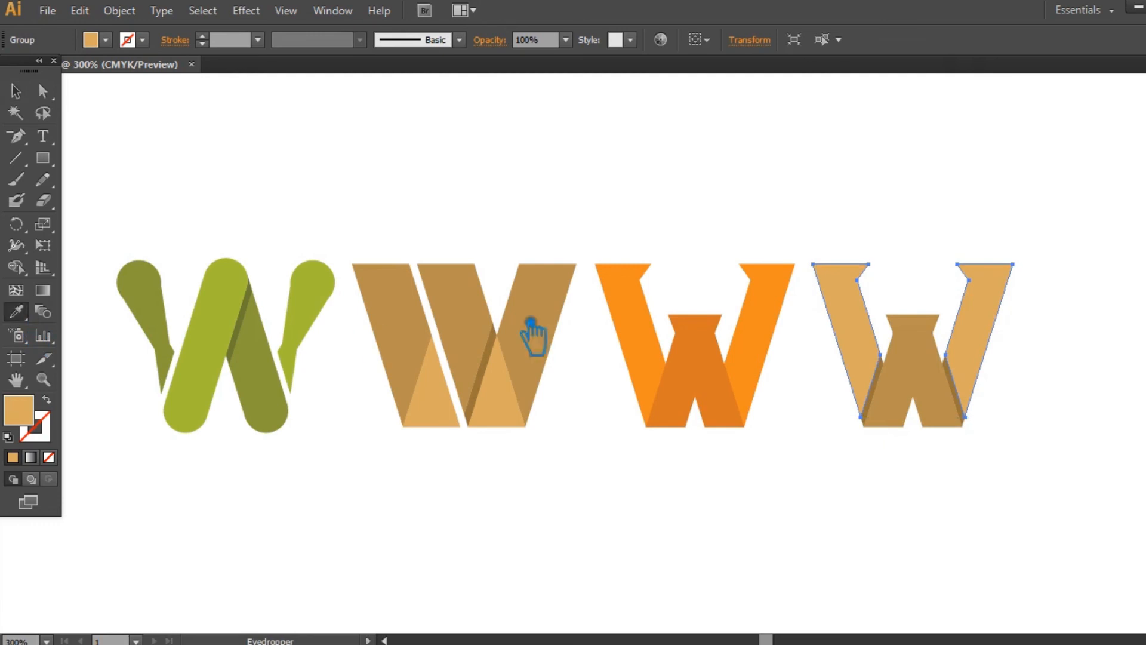
pyautogui.click(646, 332)
pyautogui.press('v')
pyautogui.click(722, 498)
# - Recolor the fourth W's central shape with the darker orange sampled from the orange W's center
pyautogui.click(882, 396)
pyautogui.press('i')
pyautogui.click(693, 378)
pyautogui.press('v')
pyautogui.click(921, 550)
# - Fill the fourth W's slivers with a shade darker than the orange sampled from the orange W's center
pyautogui.click(973, 411)
pyautogui.click(16, 311)
pyautogui.click(751, 419)
pyautogui.doubleClick(30, 415)
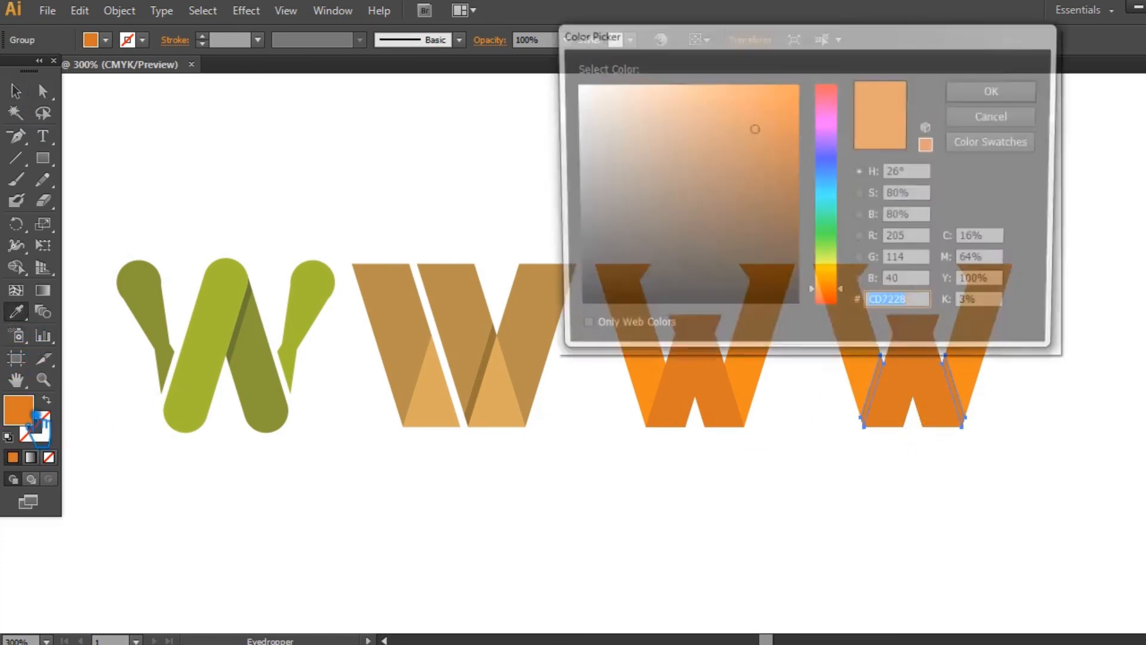
pyautogui.click(757, 152)
pyautogui.click(967, 91)
pyautogui.click(16, 91)
pyautogui.click(810, 509)
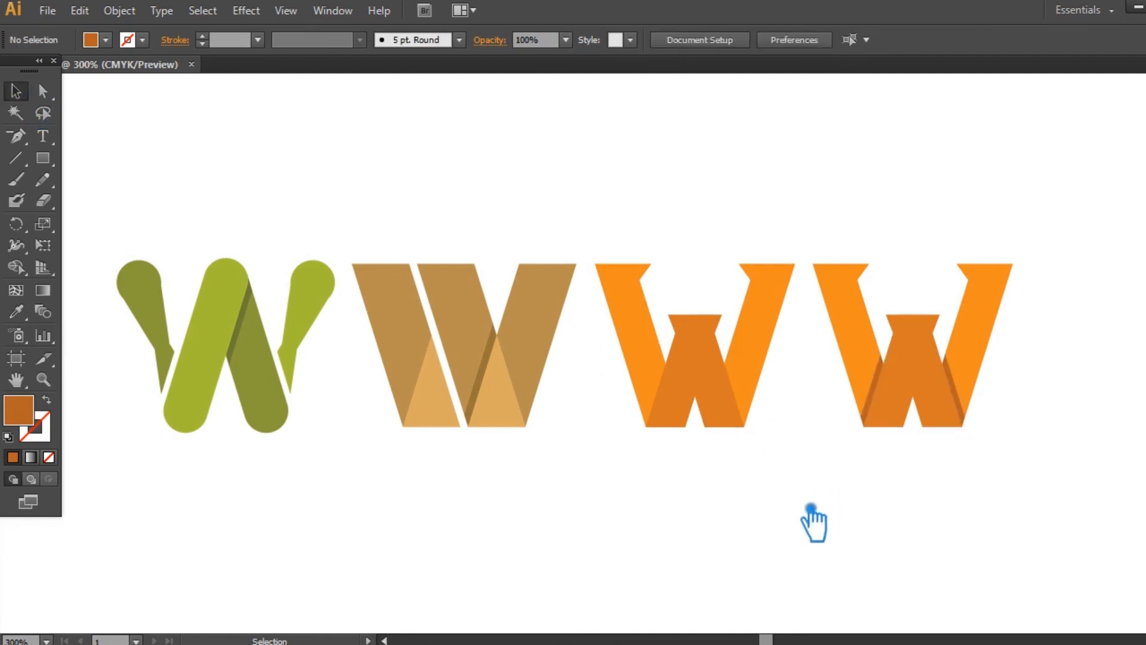
# - Recolor the fourth W's outer bars with the light green sampled from the rounded green W
pyautogui.click(946, 303)
pyautogui.click(28, 314)
pyautogui.click(237, 316)
pyautogui.press('v')
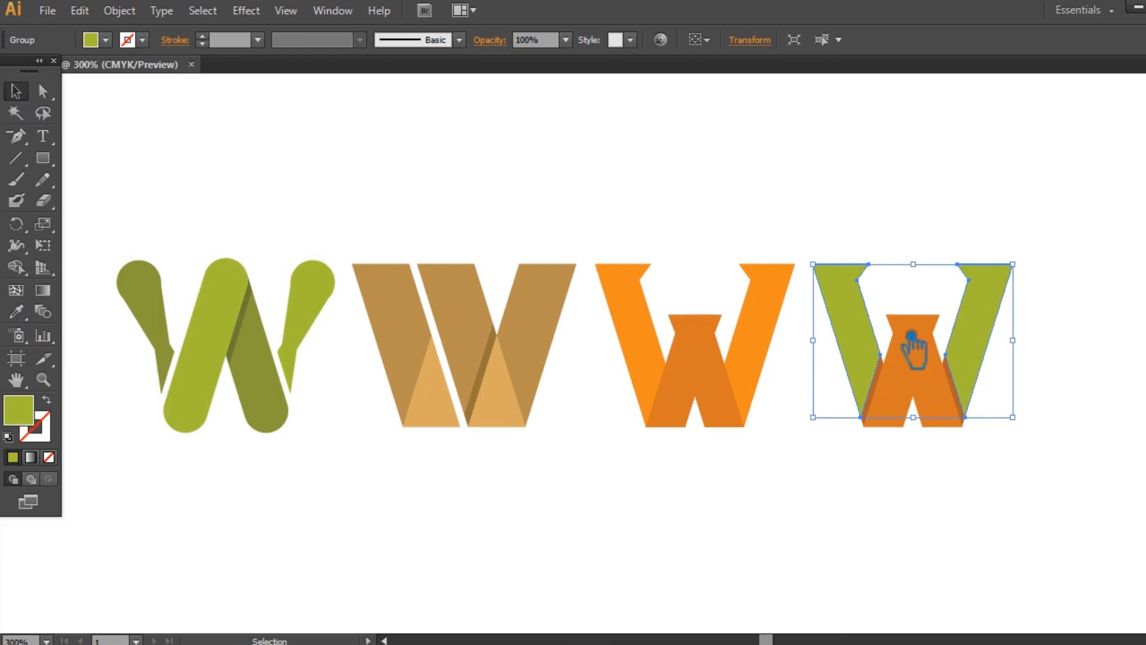
pyautogui.click(965, 455)
# - Recolor the fourth W's central shape with the olive green sampled from the rounded W's outer stroke
pyautogui.click(952, 395)
pyautogui.click(16, 311)
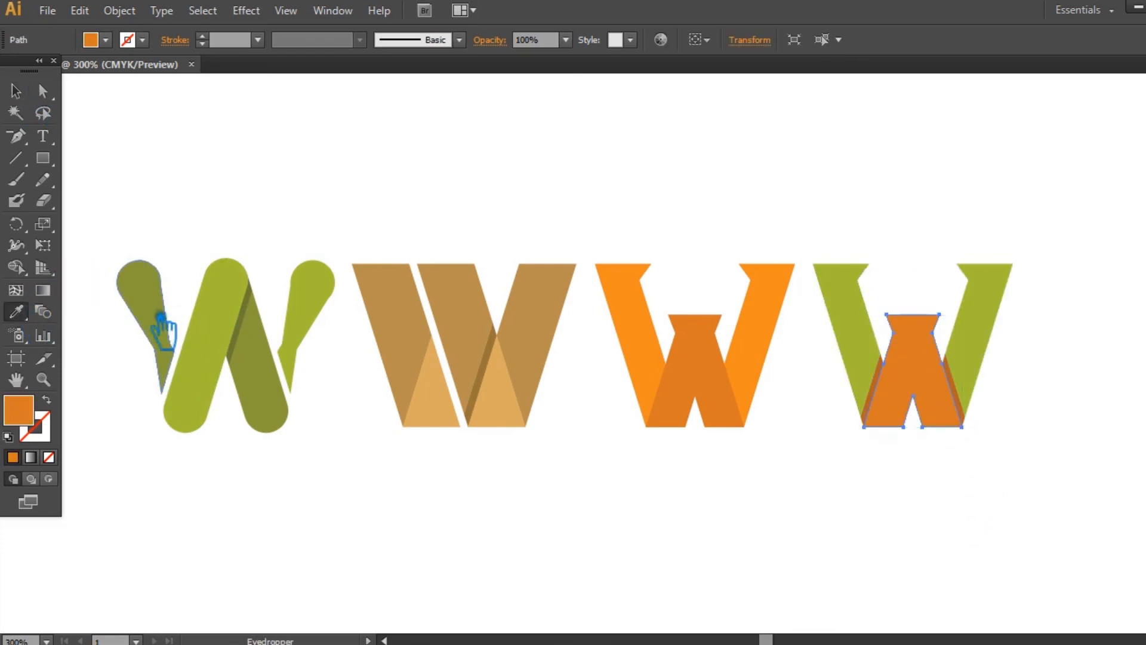
pyautogui.click(170, 328)
pyautogui.click(15, 91)
pyautogui.click(973, 451)
# - Recolor the fourth W's slivers with the dark olive sampled from the rounded green W's shadow strip
pyautogui.click(964, 412)
pyautogui.click(18, 311)
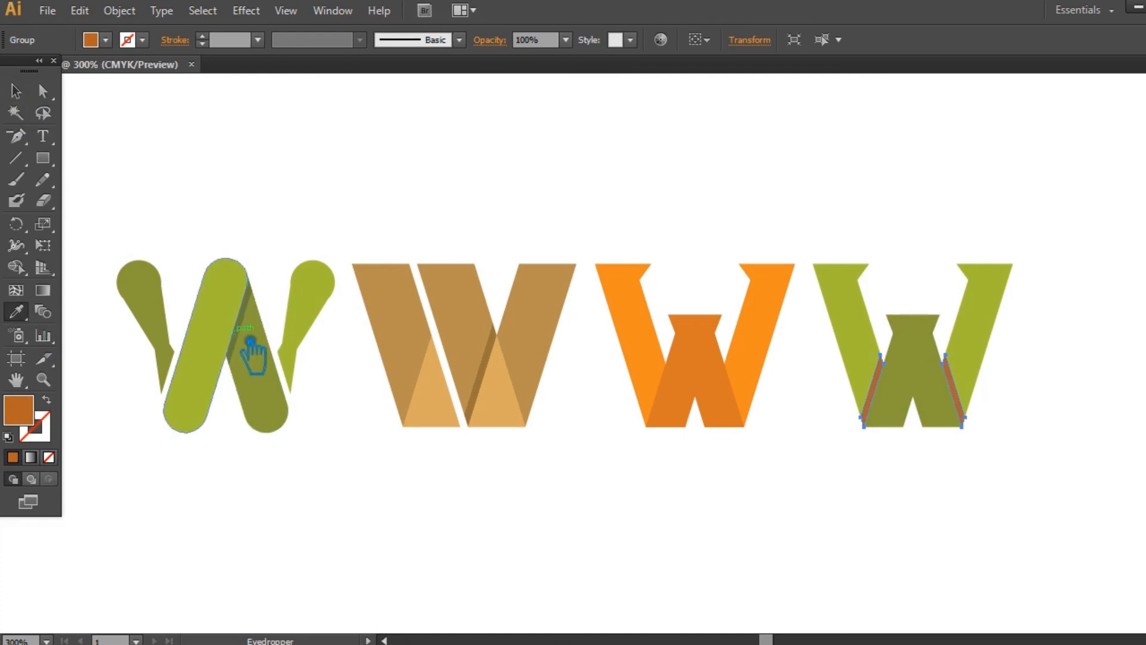
pyautogui.click(253, 338)
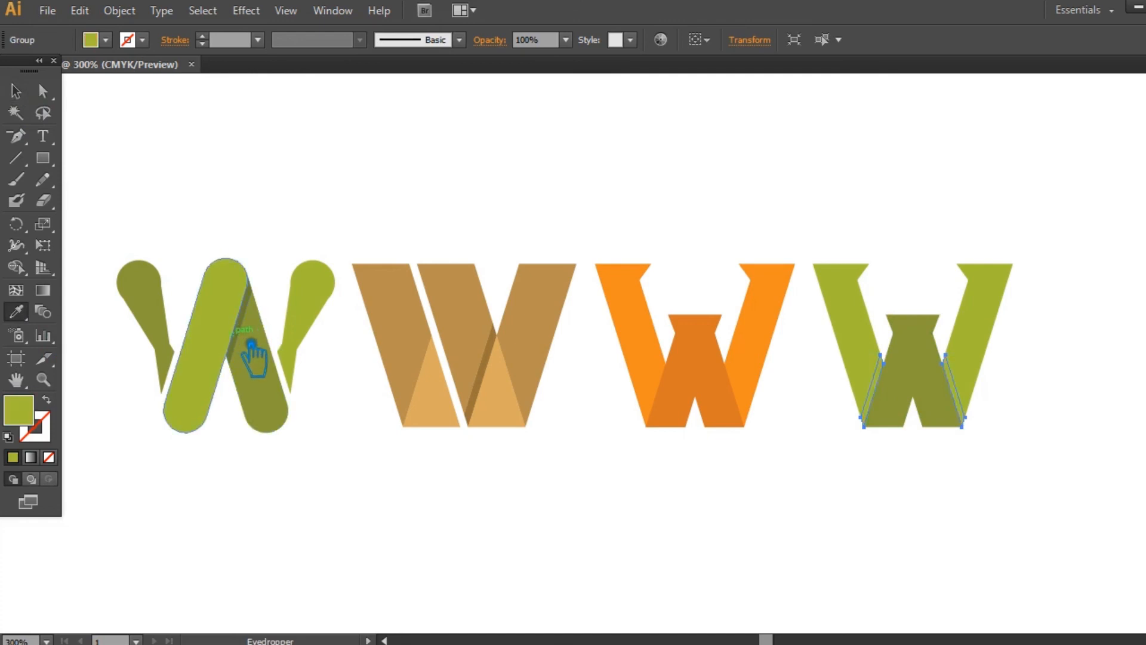
pyautogui.hotkey('ctrl', '+')
pyautogui.moveTo(225, 371); pyautogui.dragTo(435, 372)
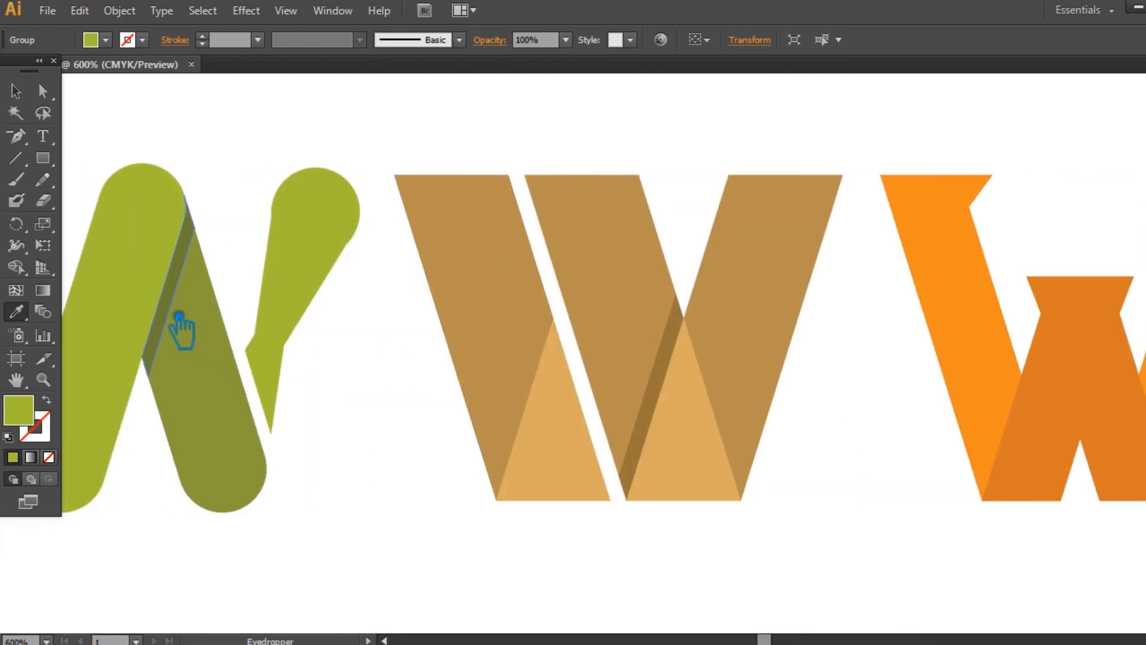
pyautogui.click(179, 316)
pyautogui.click(16, 91)
pyautogui.click(373, 338)
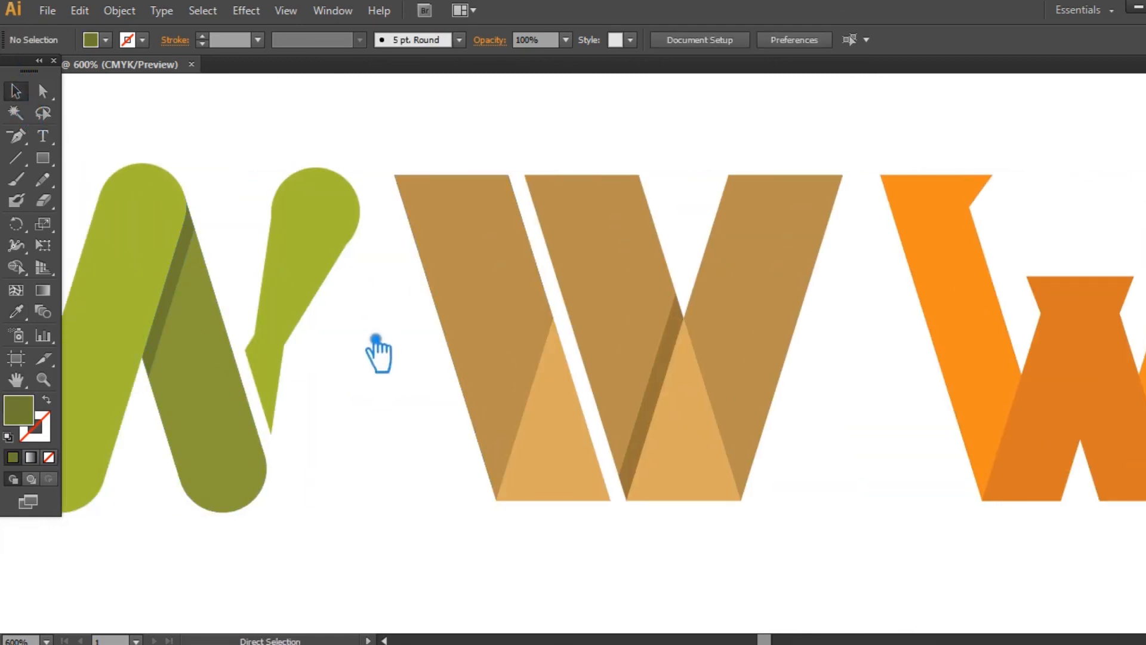
# - Nudge the brown, orange and second green W logos together slightly toward the rounded green W
pyautogui.hotkey('ctrl', '-')
pyautogui.moveTo(759, 488); pyautogui.dragTo(639, 486)
pyautogui.moveTo(1013, 501); pyautogui.dragTo(879, 261)
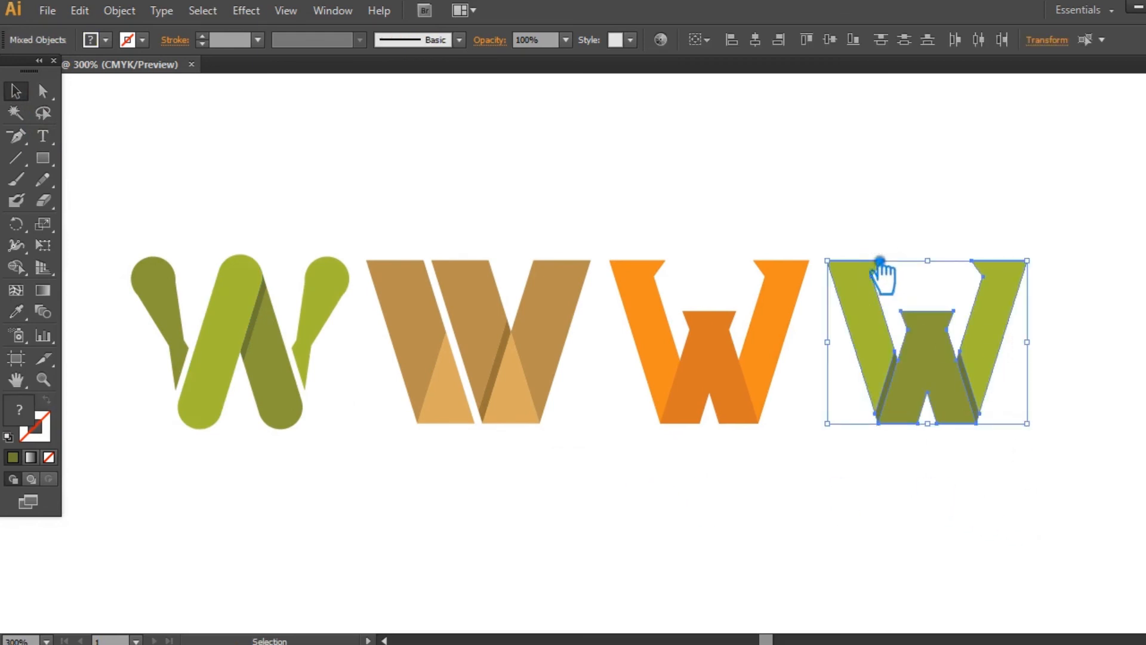
pyautogui.click(879, 468)
pyautogui.click(749, 418)
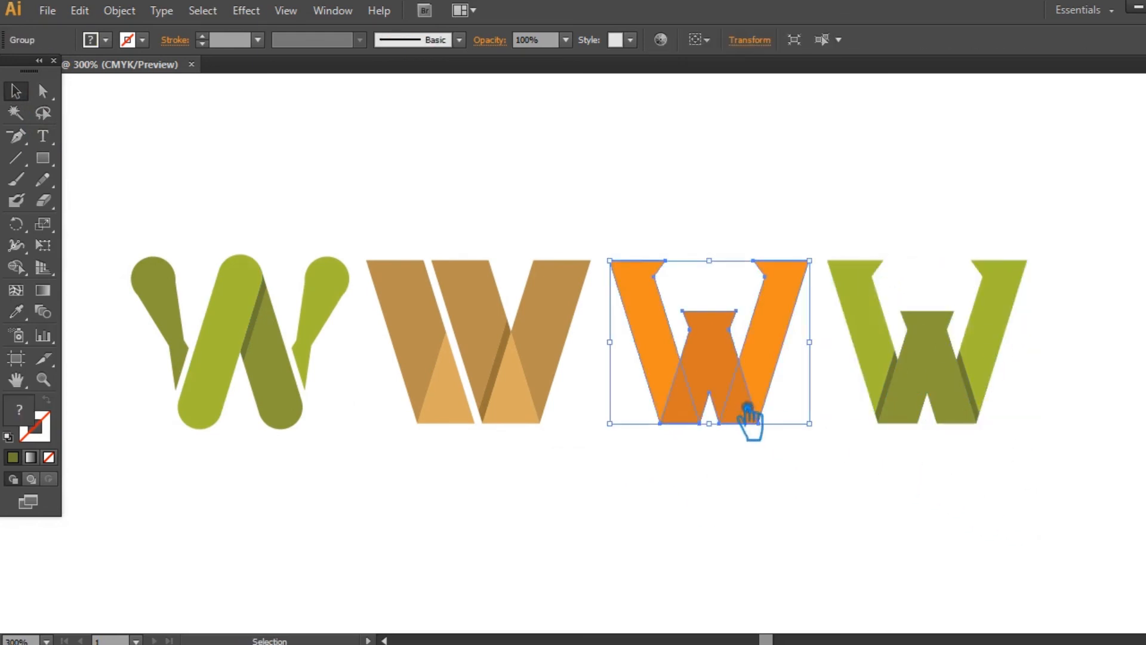
pyautogui.click(867, 468)
pyautogui.moveTo(939, 479); pyautogui.dragTo(498, 266)
pyautogui.click(564, 473)
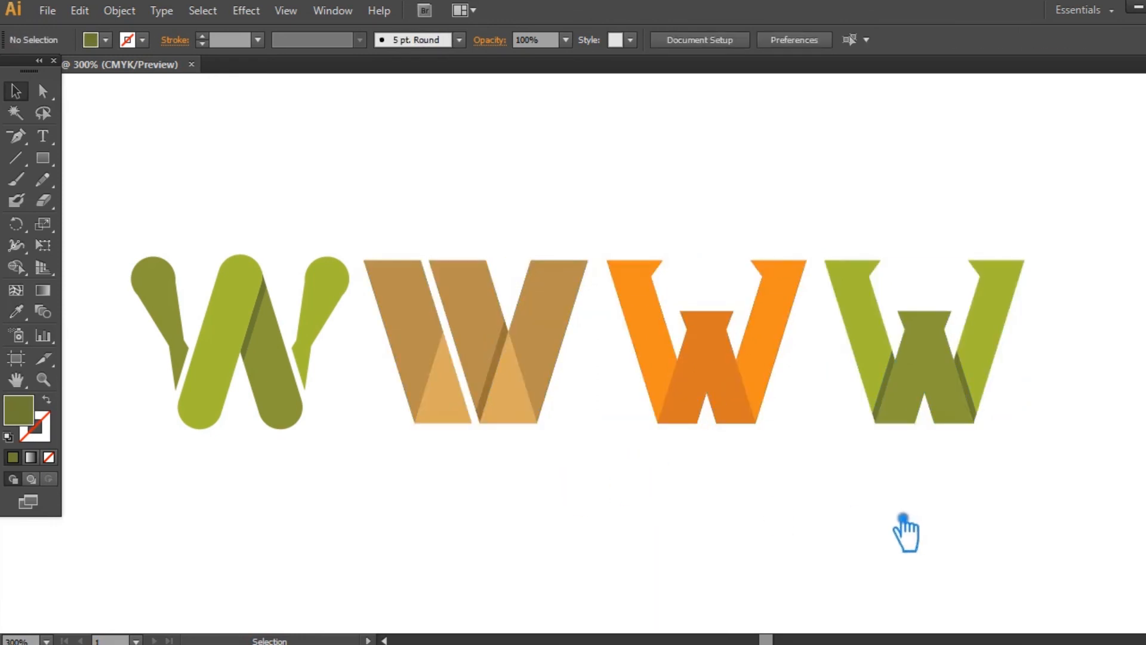
# - Set the view magnification to 320% to examine the row of four W logos
pyautogui.press('s')
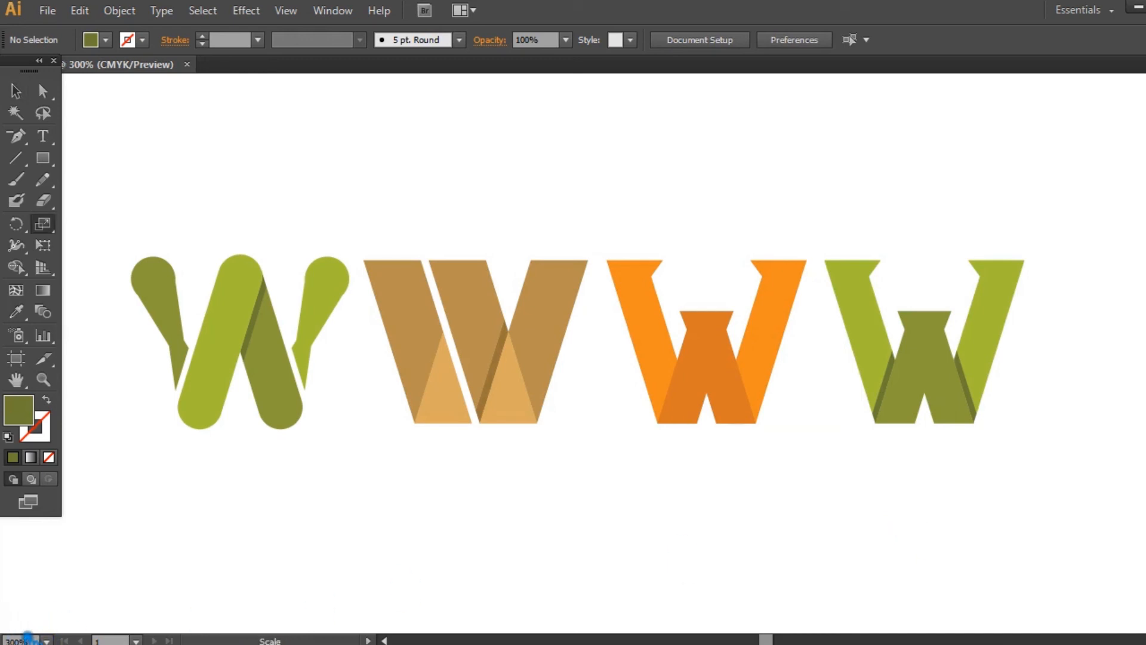
pyautogui.press('v')
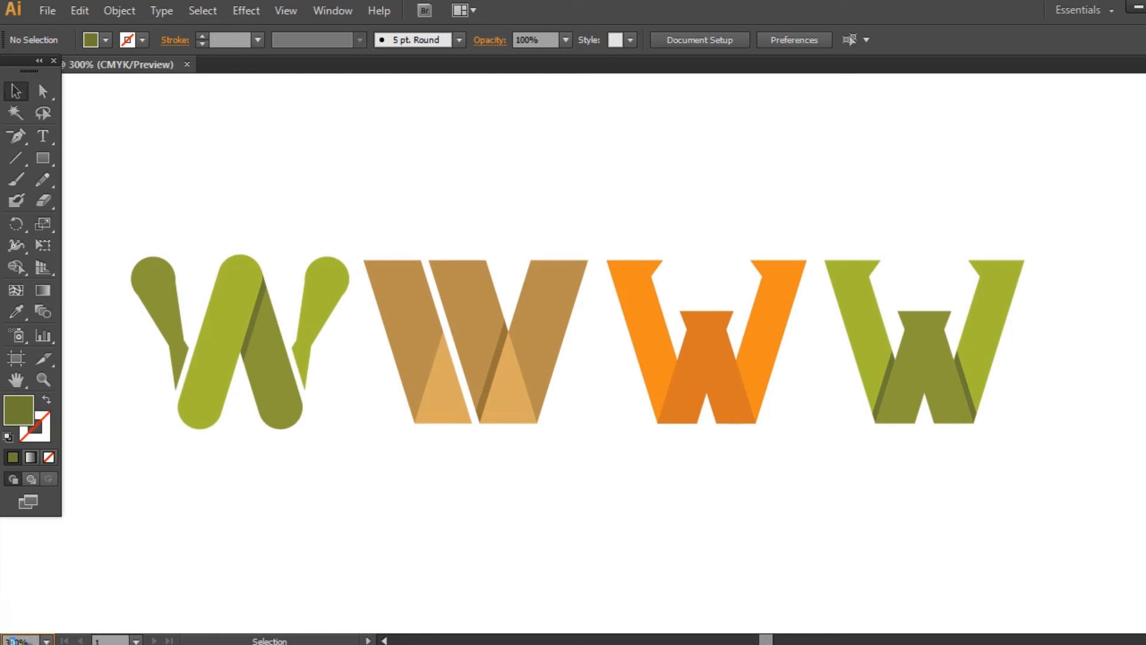
pyautogui.press('Return')
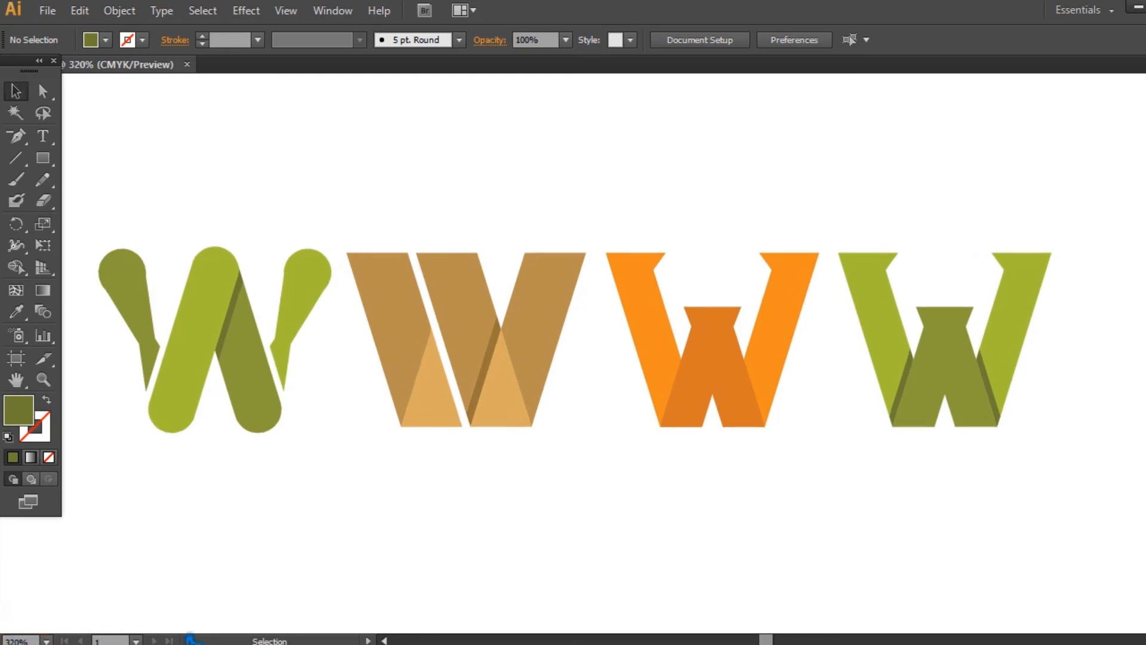